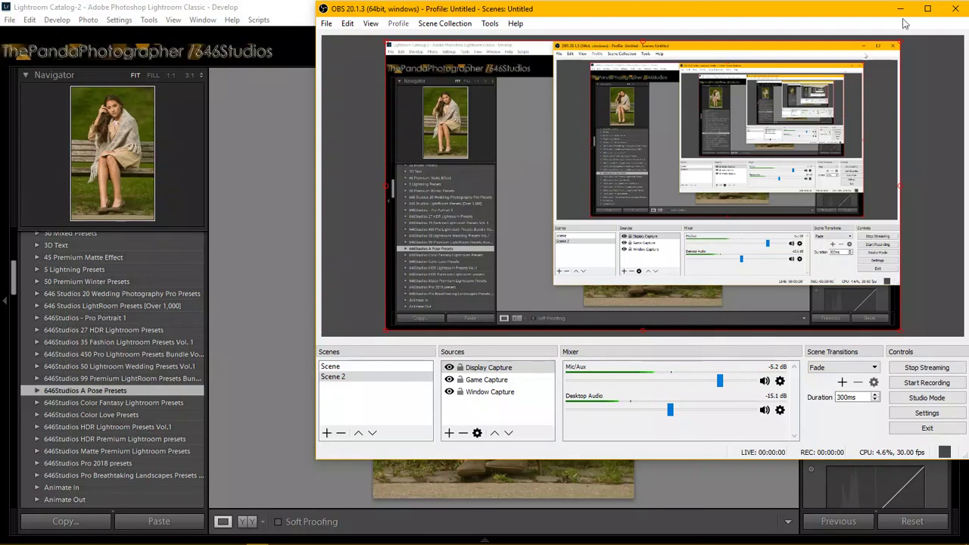
Minimize OBS Studio to reveal Lightroom's Develop view of the bench portrait.
left_click(900, 8)
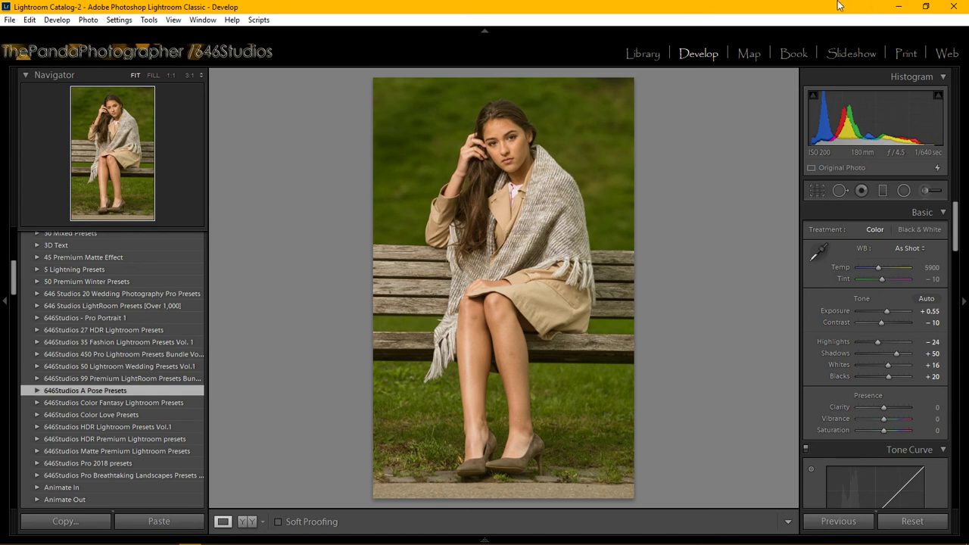
Reset the portrait so Exposure, Shadows, Whites and Blacks all return to 0.
left_click(923, 521)
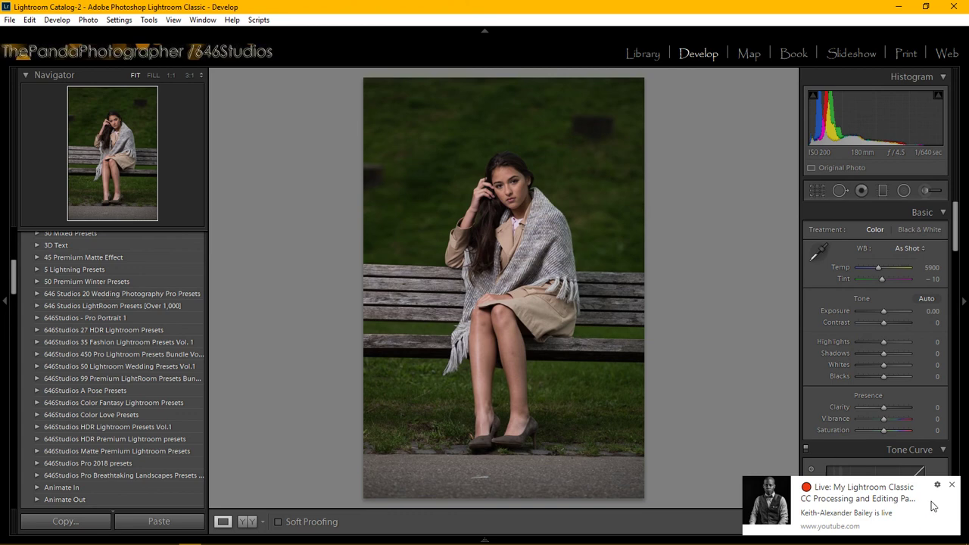
Dismiss the YouTube live notification toast in the bottom-right corner.
left_click(952, 485)
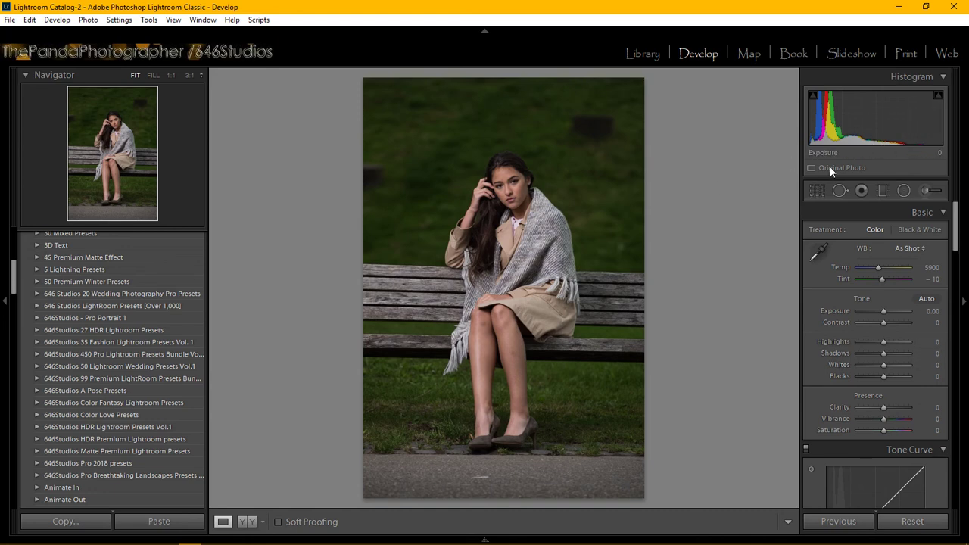
Crop the portrait to a tighter vertical frame, trimming top, bottom and both sides.
left_click(816, 191)
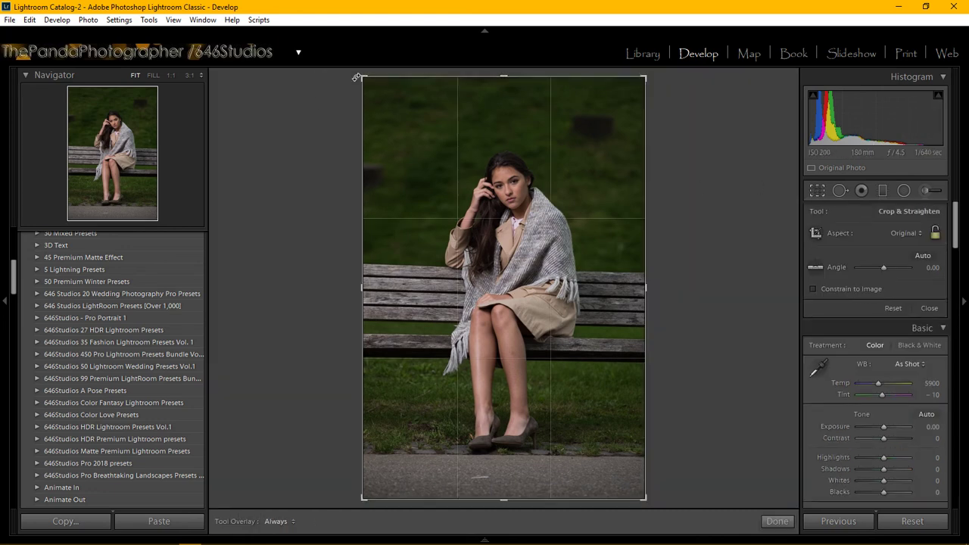
left_click_drag(363, 77, 372, 100)
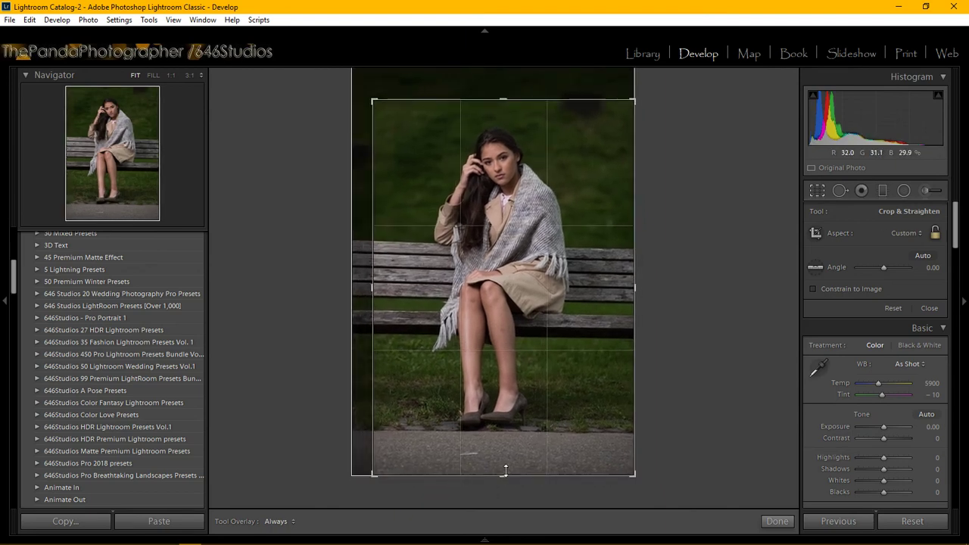
left_click_drag(502, 471, 502, 458)
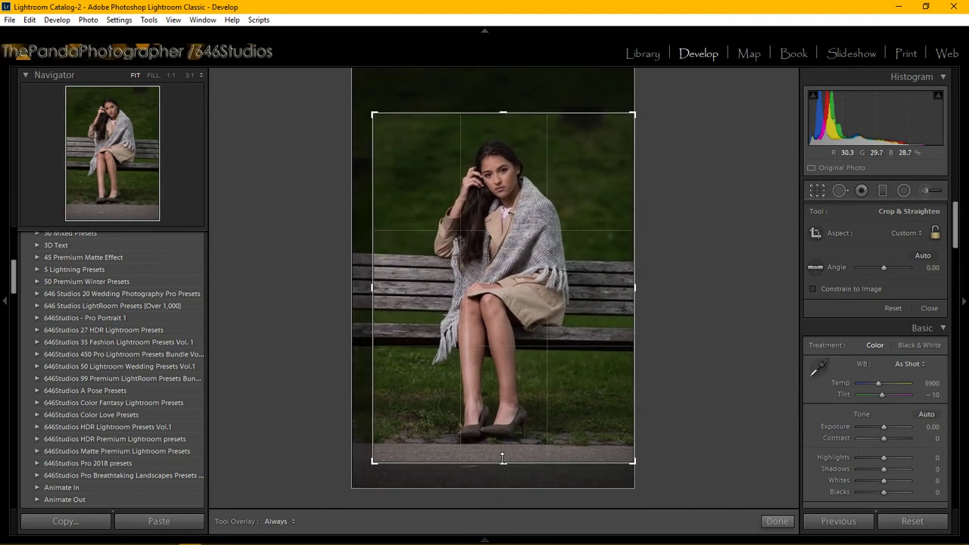
left_click_drag(372, 287, 378, 288)
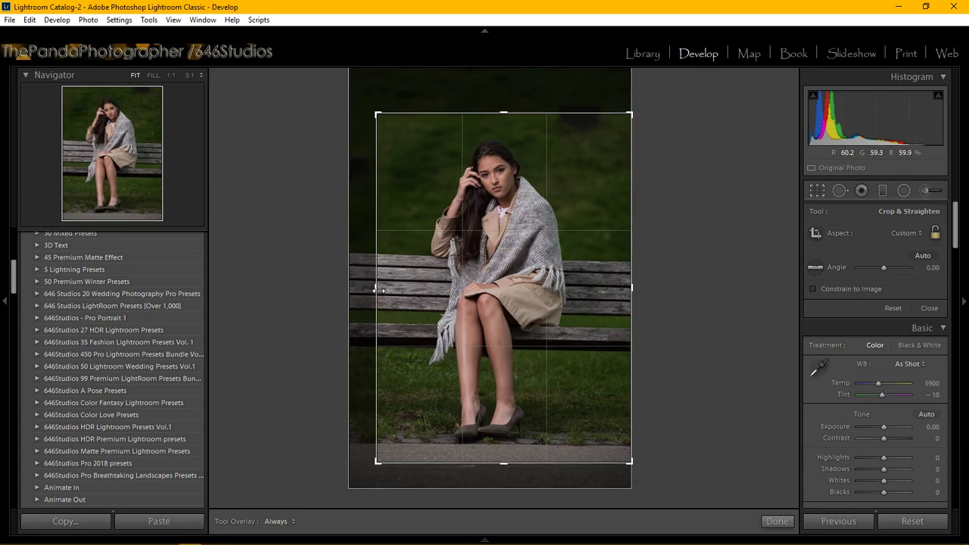
left_click_drag(524, 284, 507, 283)
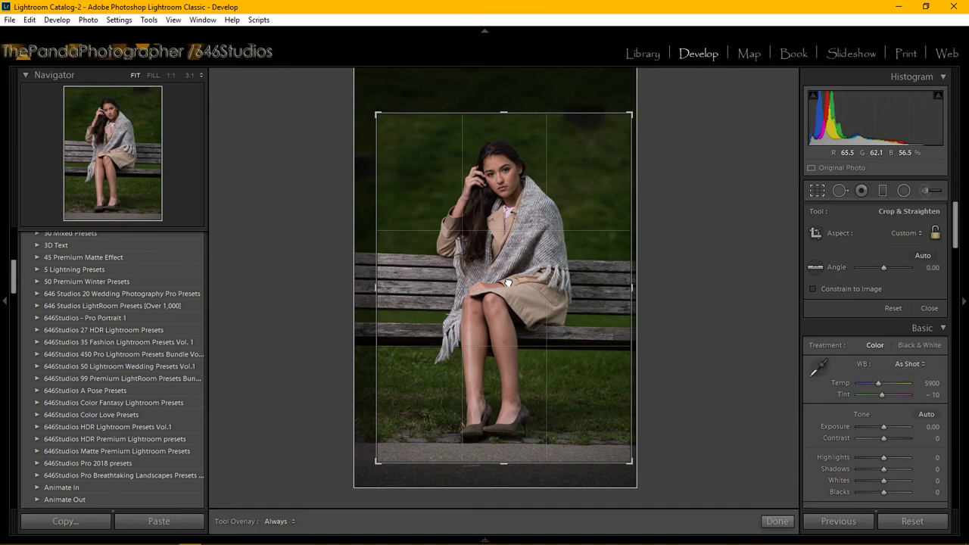
left_click_drag(383, 288, 399, 288)
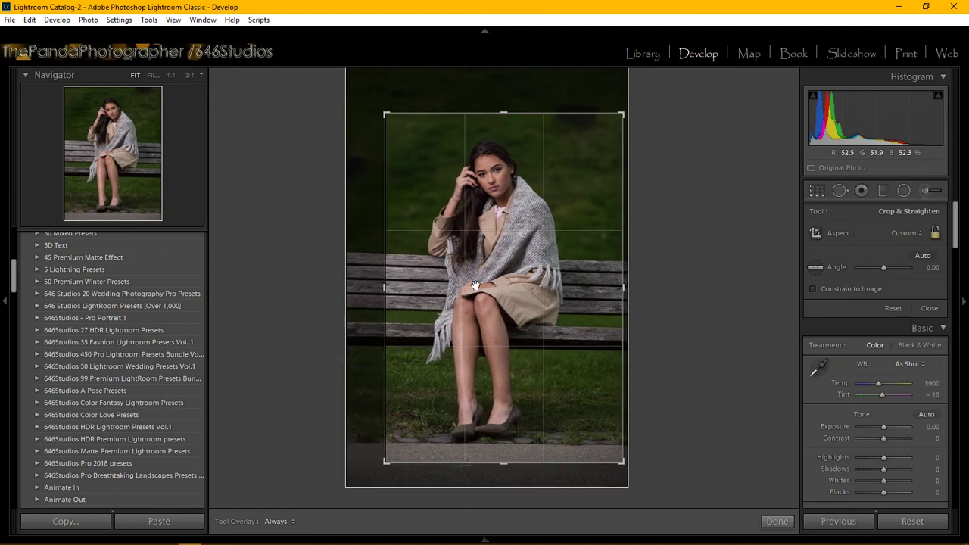
left_click_drag(486, 289, 498, 287)
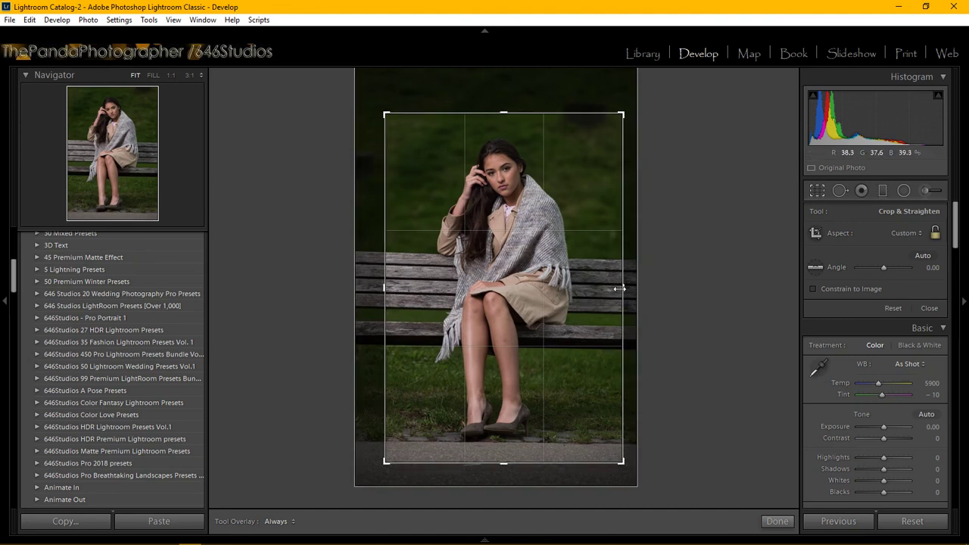
left_click_drag(621, 286, 612, 288)
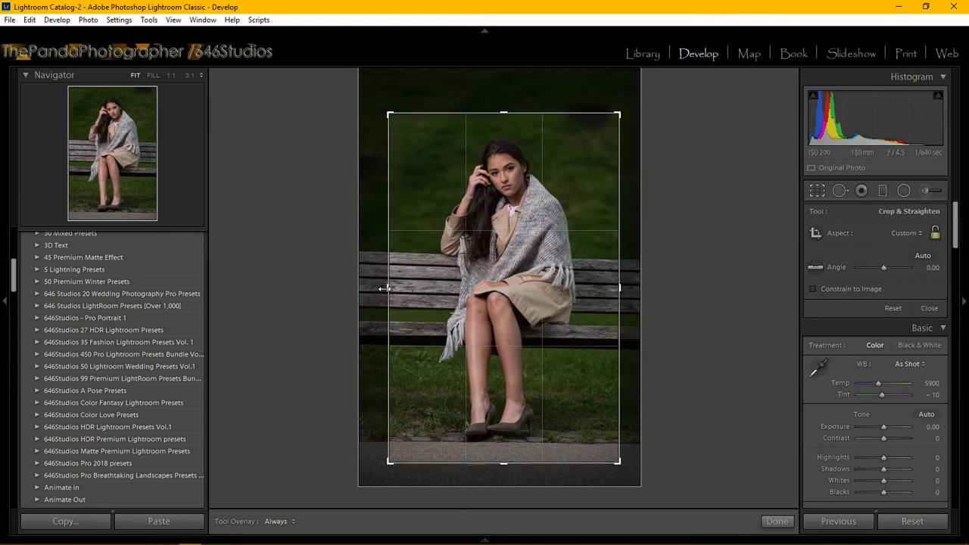
left_click_drag(385, 287, 386, 288)
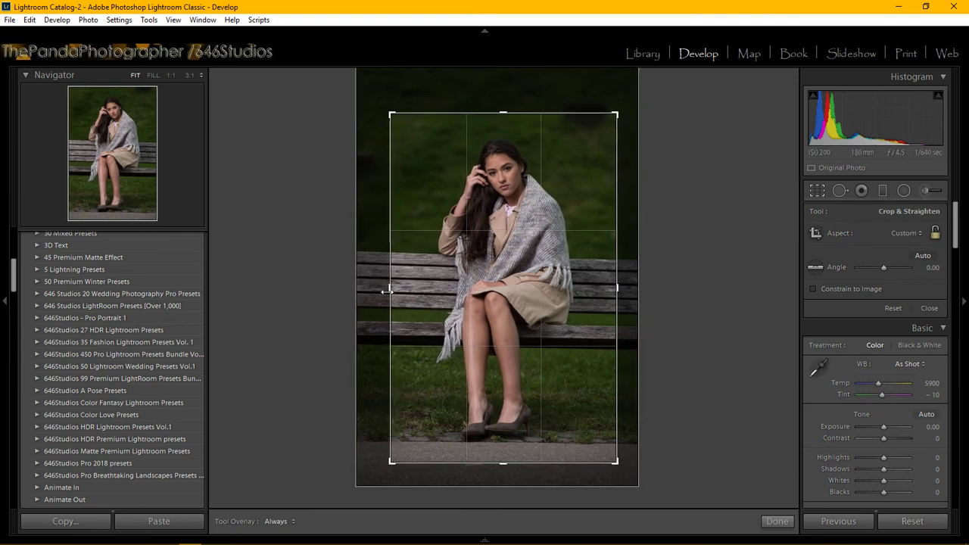
left_click(778, 521)
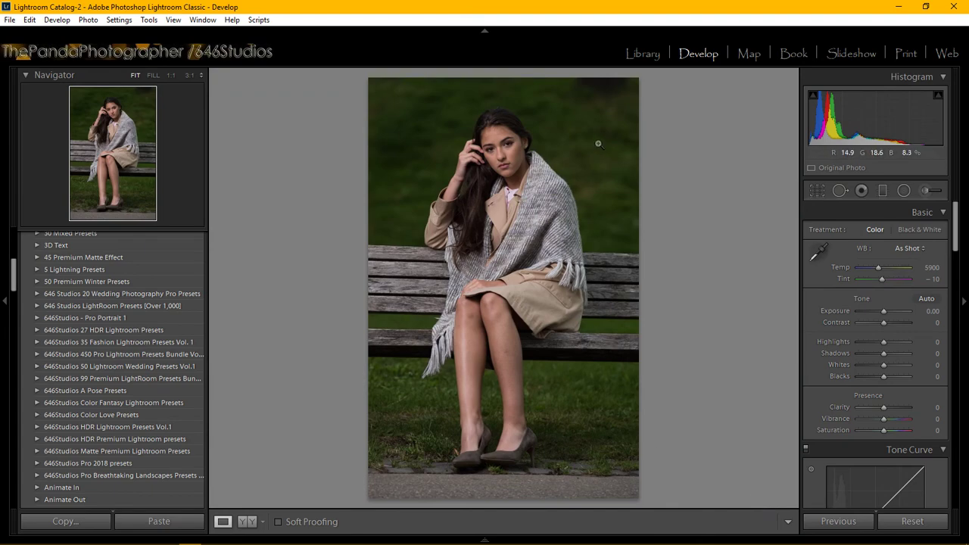
Zoom the cropped portrait to 1:1 and centre the woman's face and eyes.
left_click(513, 154)
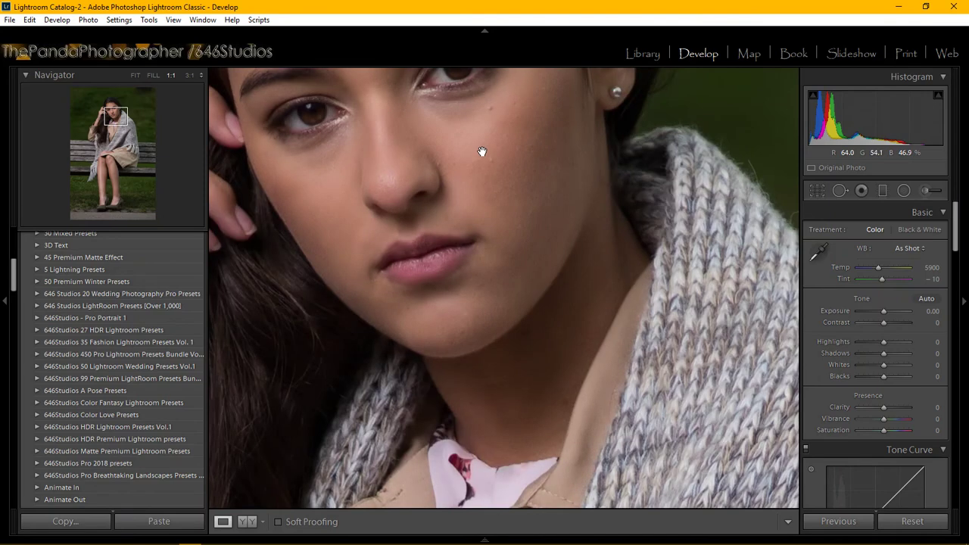
left_click_drag(480, 151, 489, 258)
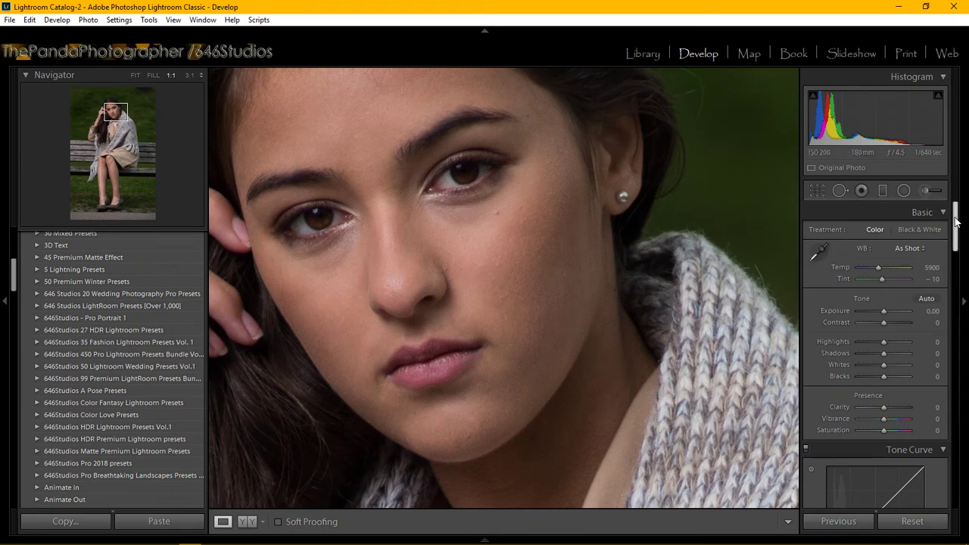
left_click_drag(957, 220, 962, 388)
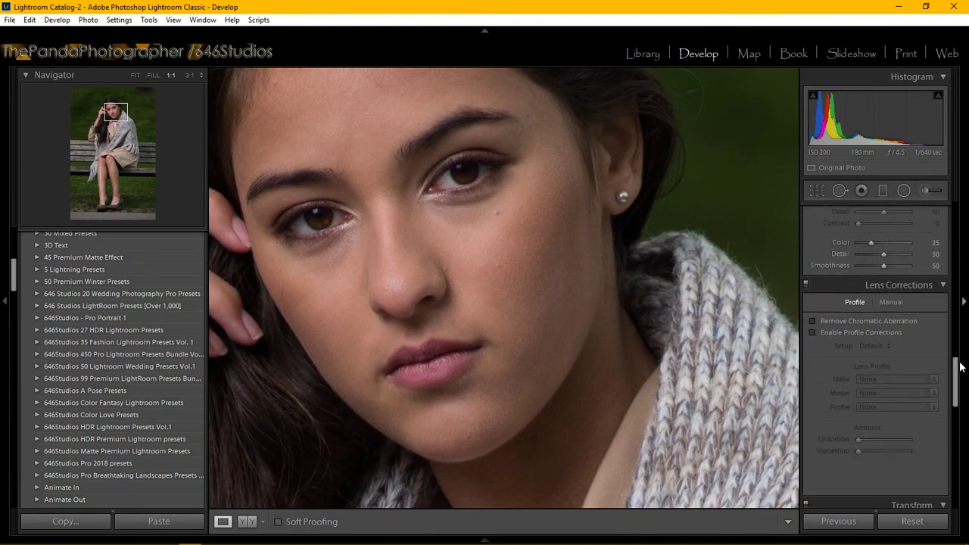
Turn on Remove Chromatic Aberration and Enable Profile Corrections in Lens Corrections.
left_click(814, 321)
left_click(813, 332)
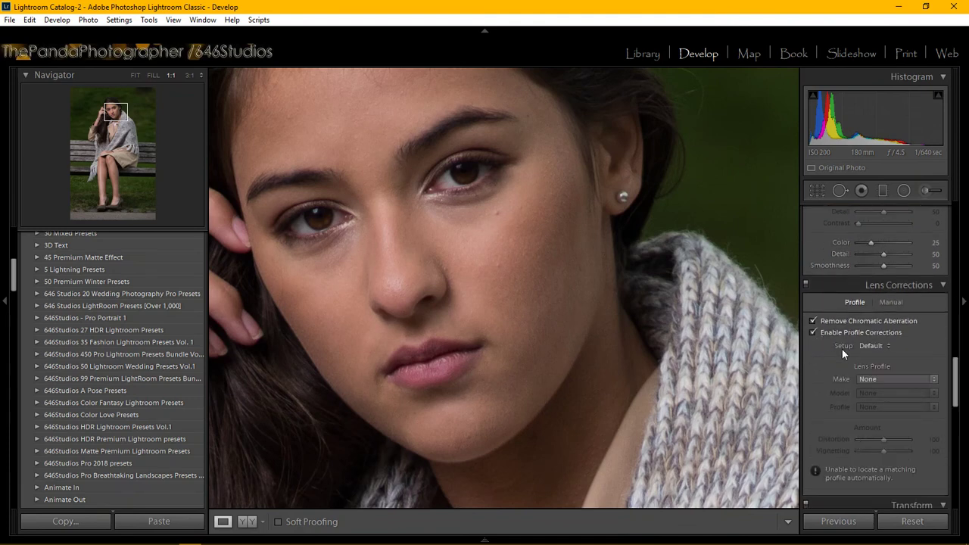
left_click(876, 378)
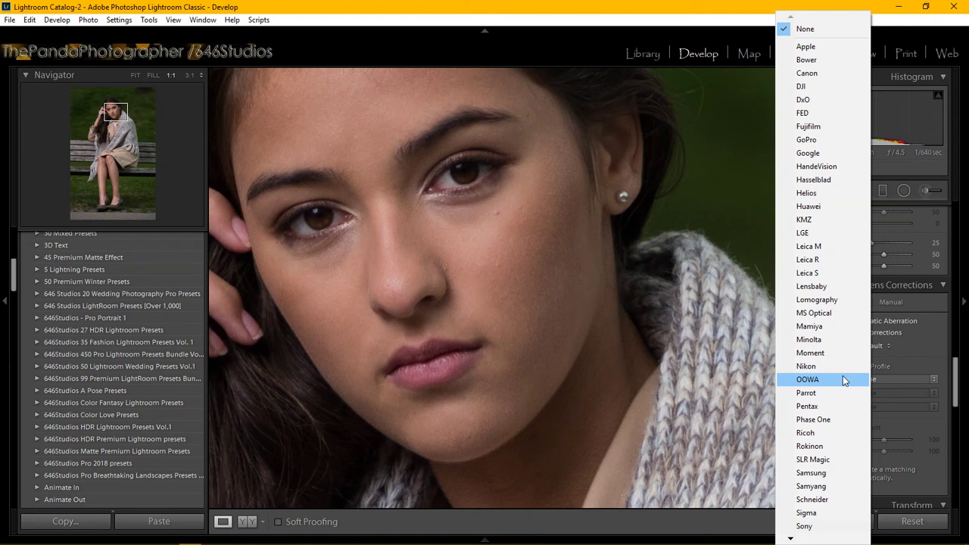
Check the YouTube live chat window briefly, then return to Lightroom.
mouse_move(286, 537)
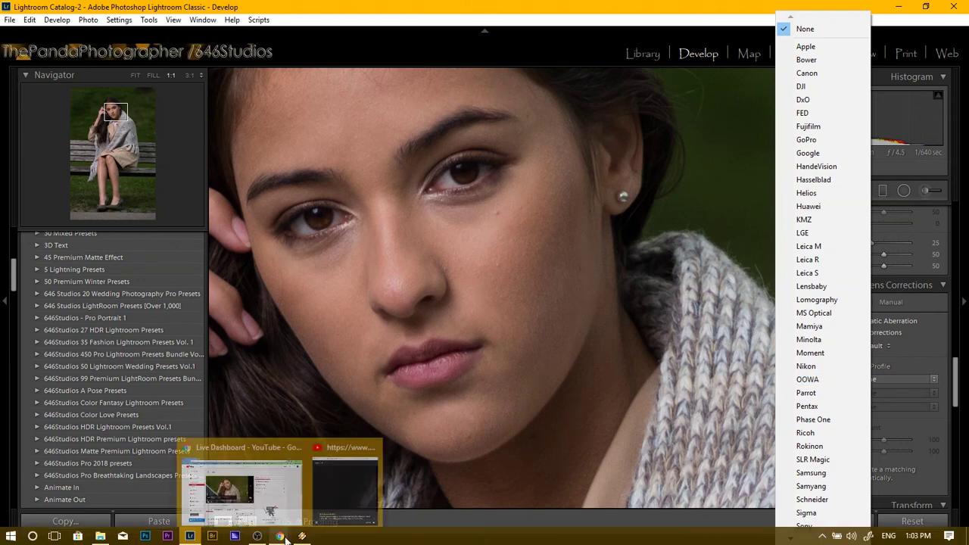
left_click(342, 493)
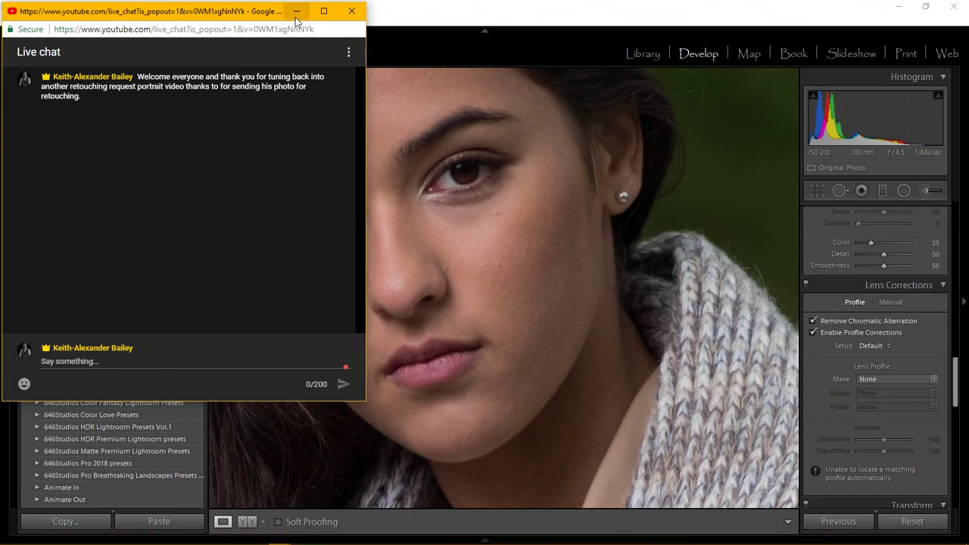
left_click(186, 361)
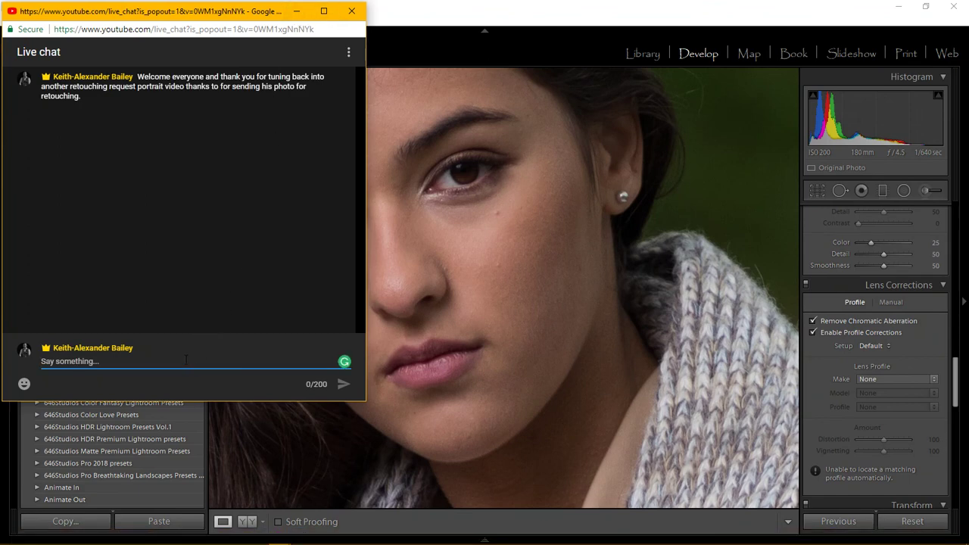
left_click(297, 11)
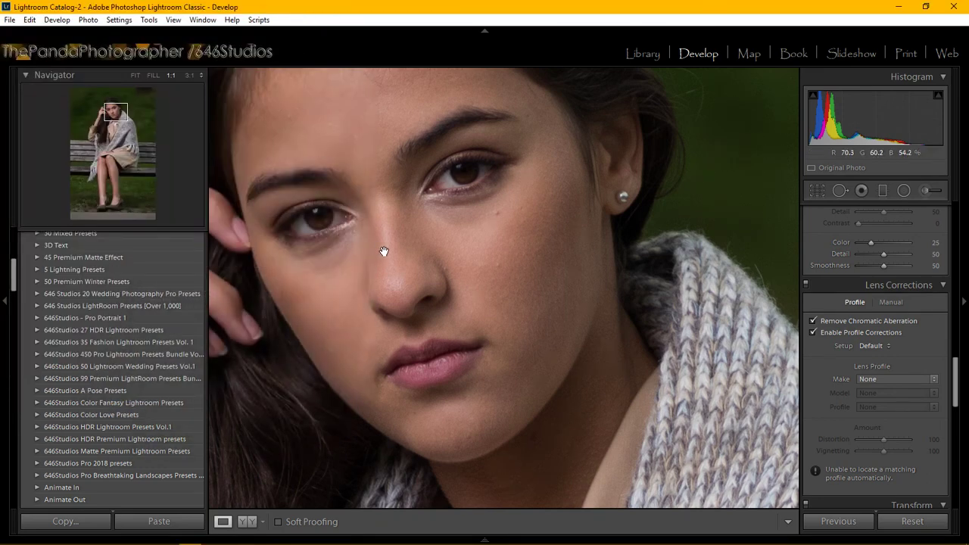
Set the lens profile to Nikon AF NIKKOR 85mm f/1.8D and fit the photo.
left_click(881, 378)
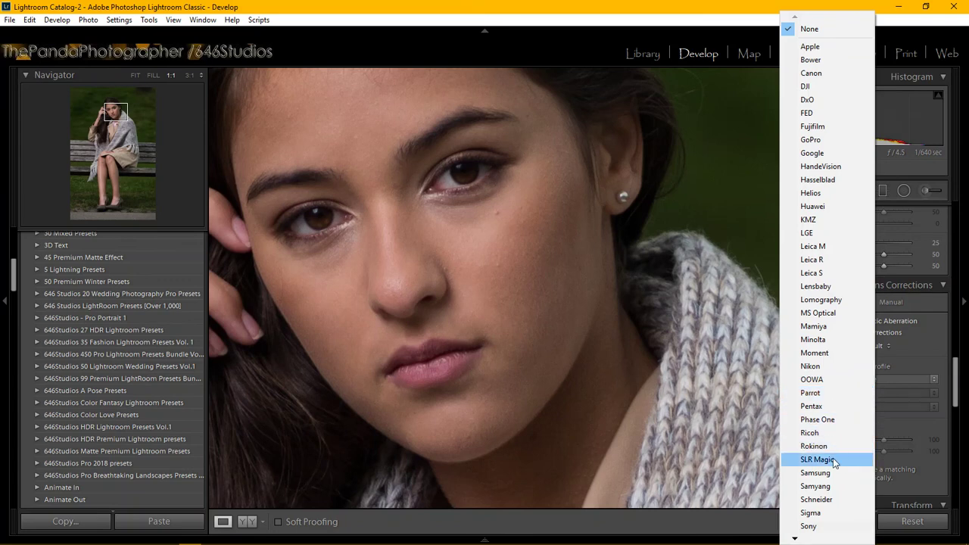
left_click(821, 366)
left_click(866, 392)
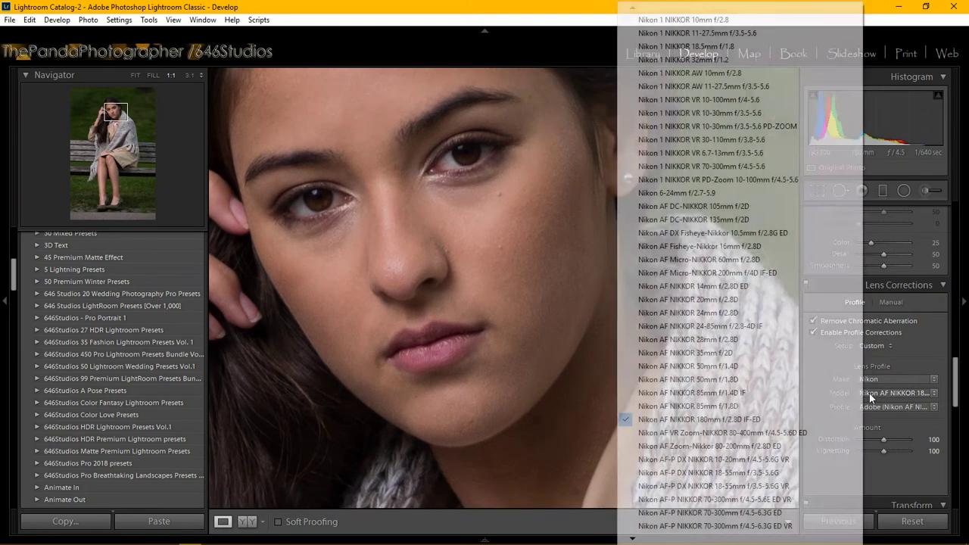
left_click(736, 408)
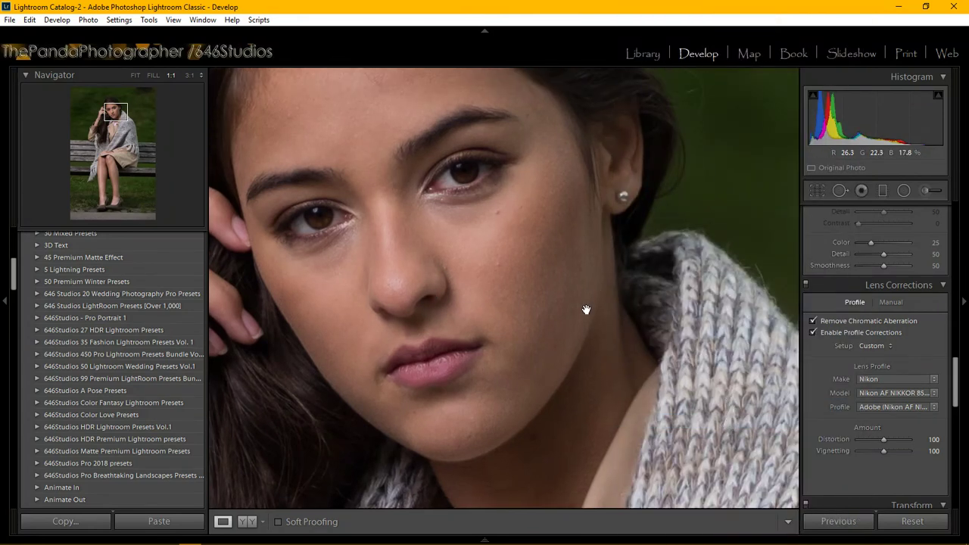
left_click(551, 290)
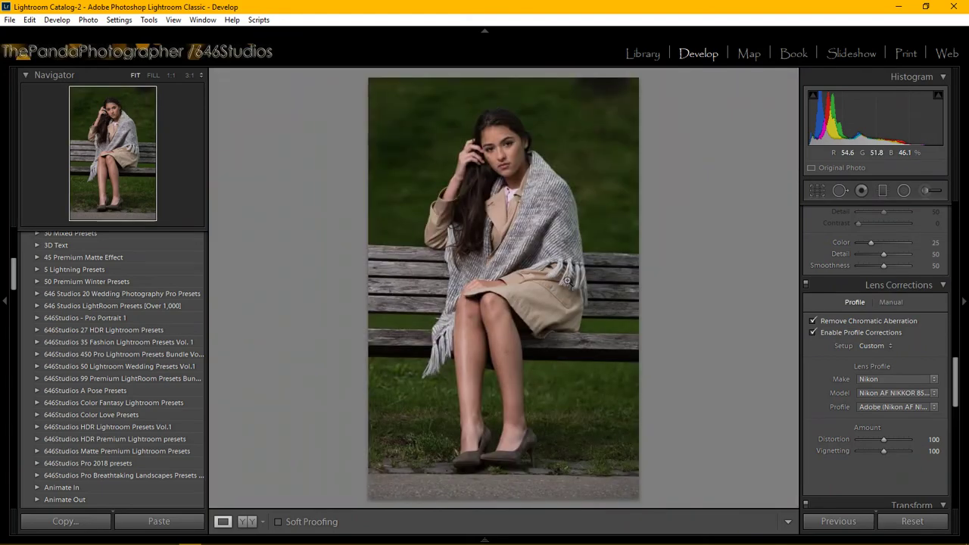
Zoom to 1:1 and frame the woman's face.
left_click(505, 155)
left_click_drag(501, 154, 480, 274)
scroll(79, 358, "down", 5)
scroll(78, 358, "up", 3)
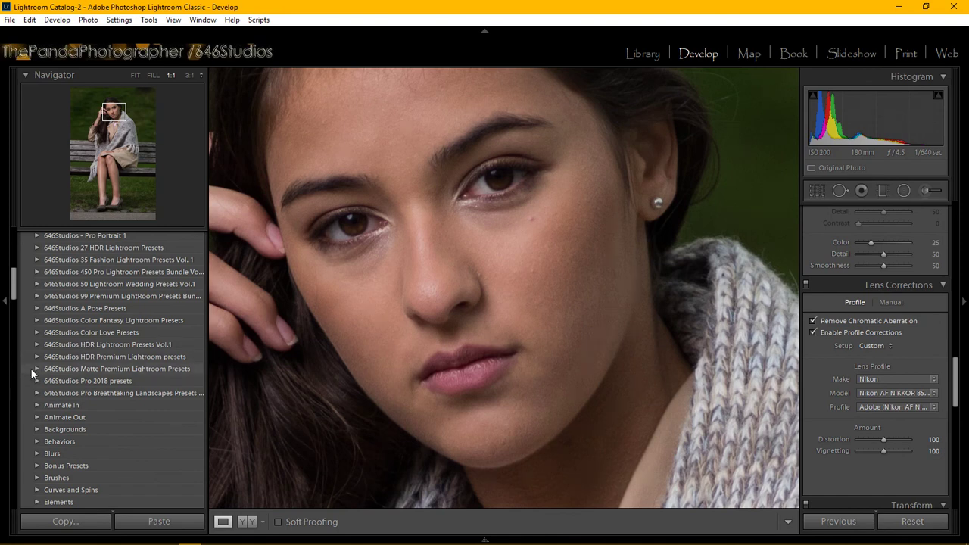
Apply the SaP | 1-Base - Glow Baby Glow preset from the 646Studios presets.
left_click(37, 308)
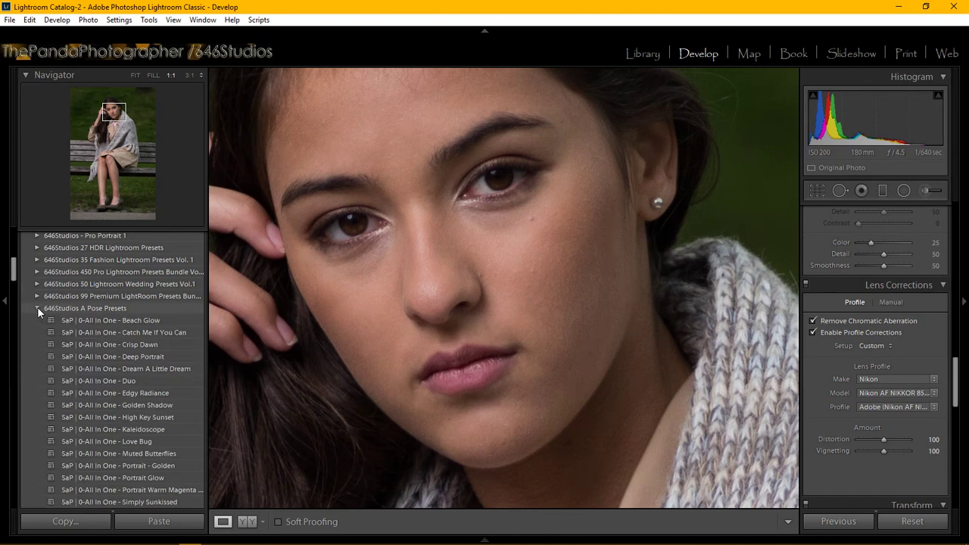
scroll(123, 326, "down", 5)
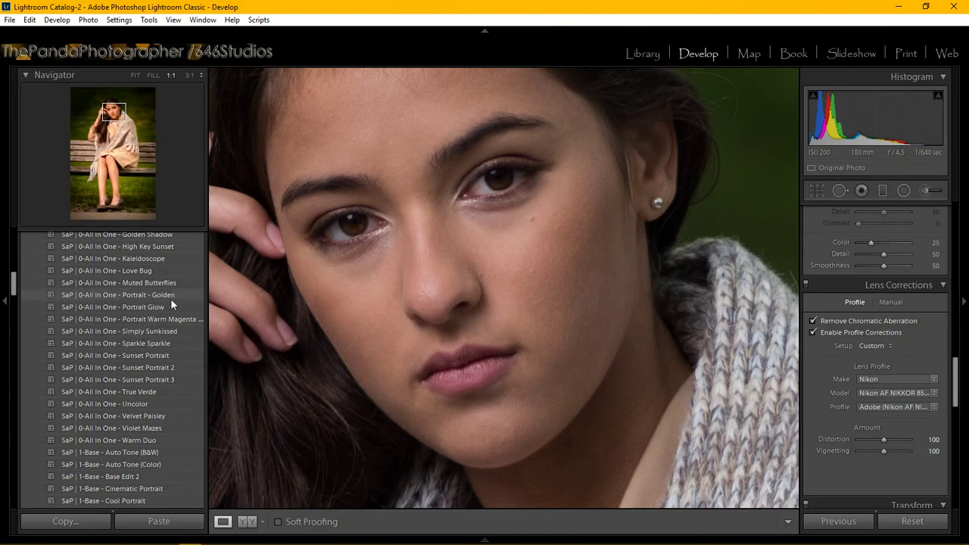
scroll(170, 298, "up", 3)
scroll(171, 303, "down", 8)
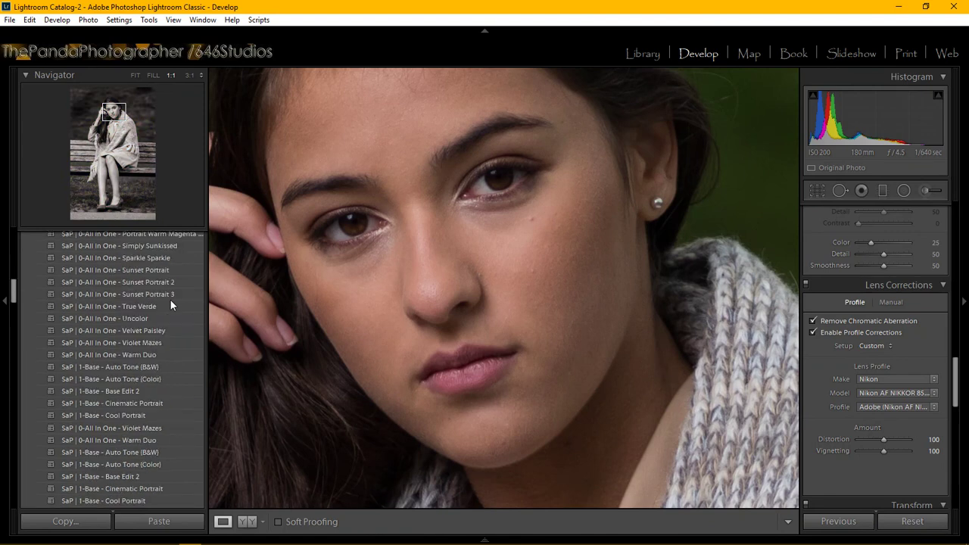
scroll(163, 307, "down", 7)
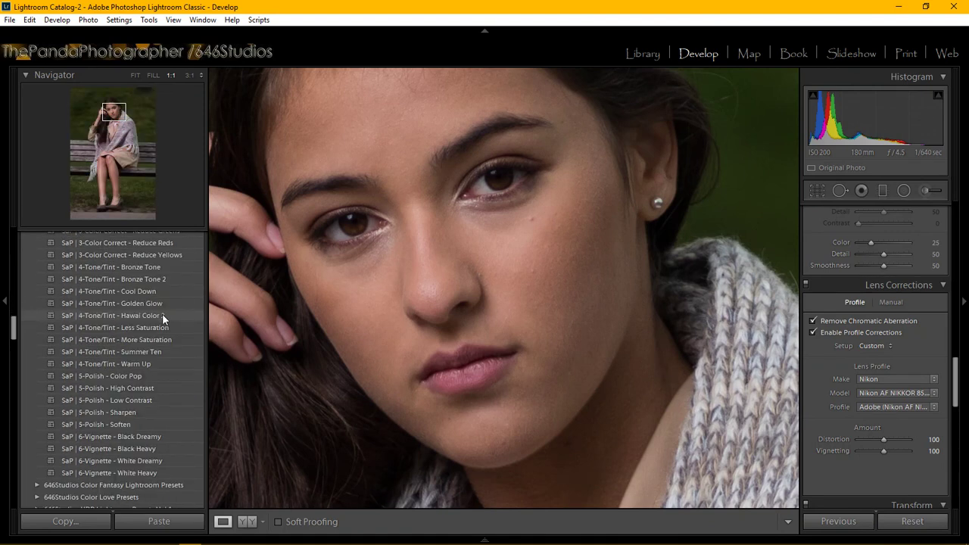
scroll(162, 313, "up", 7)
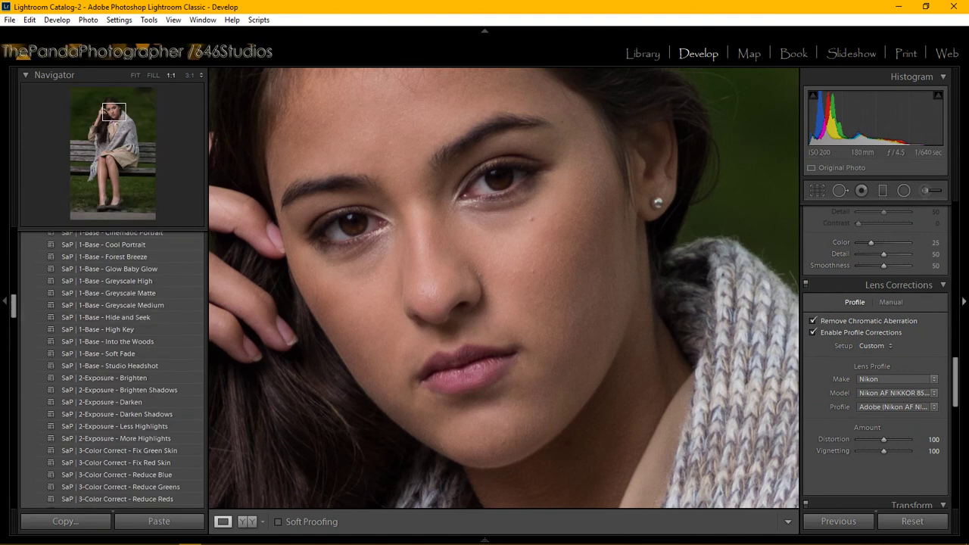
scroll(144, 342, "up", 2)
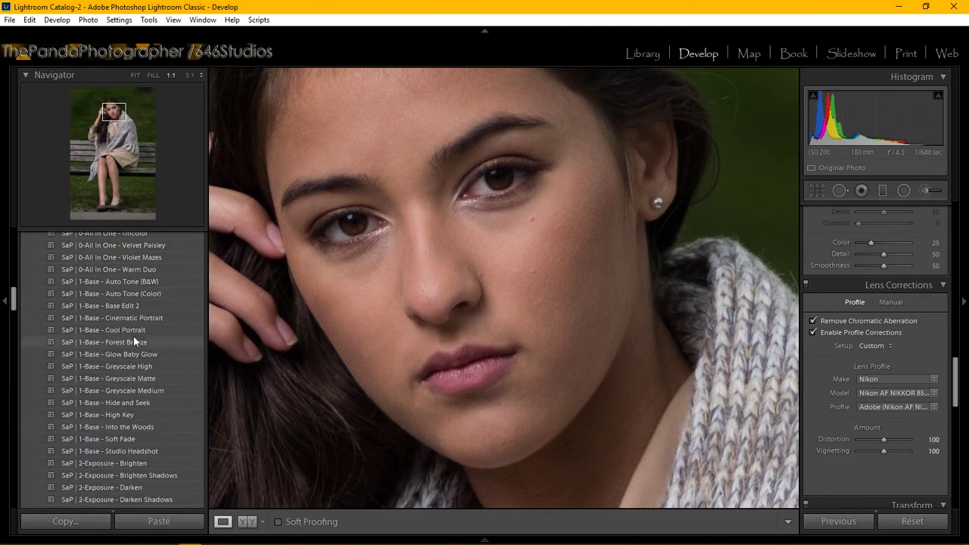
left_click(146, 353)
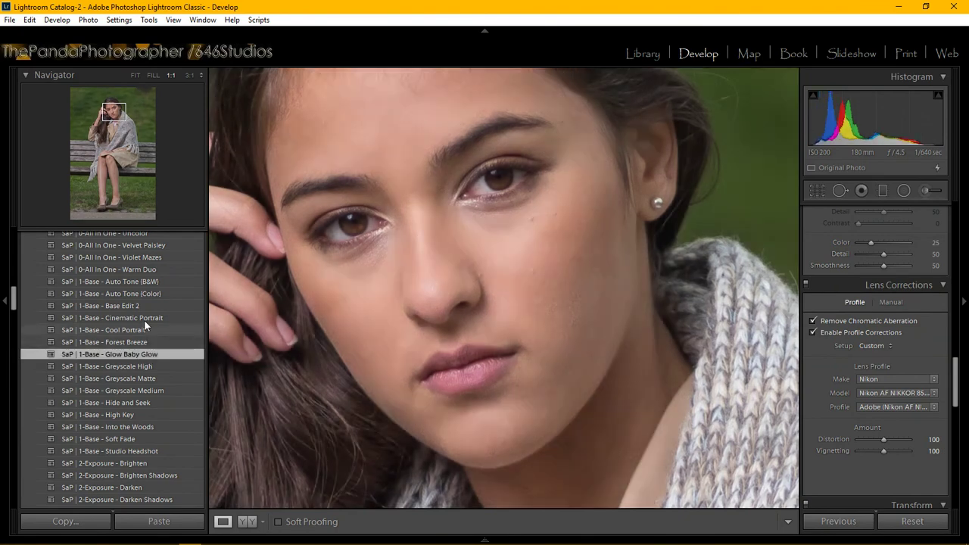
Apply the SaP | 4-Tone/Tint - Golden Glow preset instead.
scroll(143, 311, "up", 2)
scroll(144, 313, "down", 4)
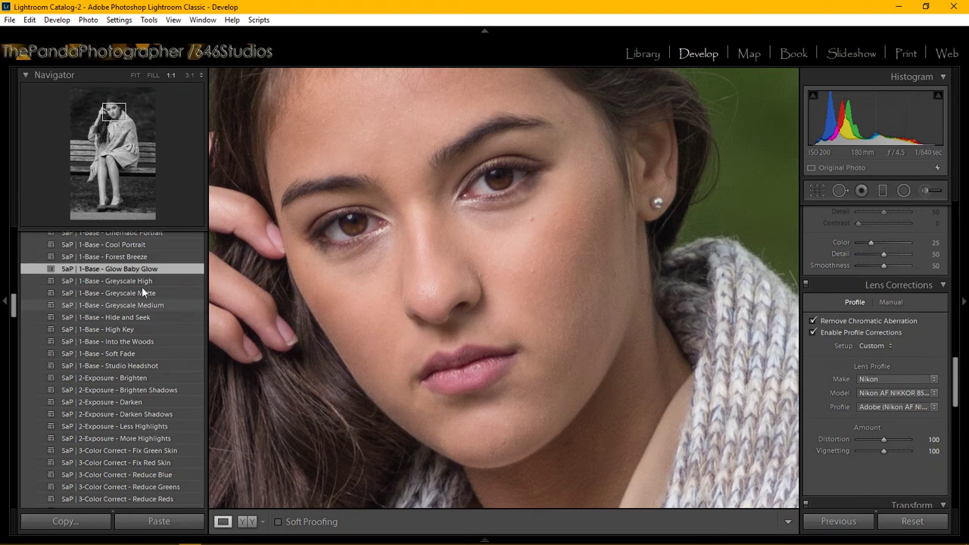
scroll(140, 321, "down", 3)
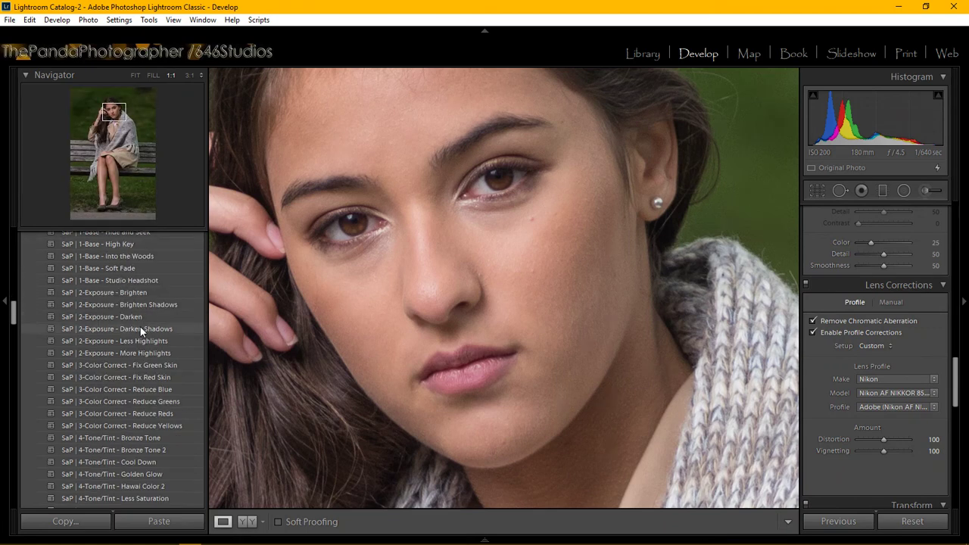
scroll(142, 325, "down", 6)
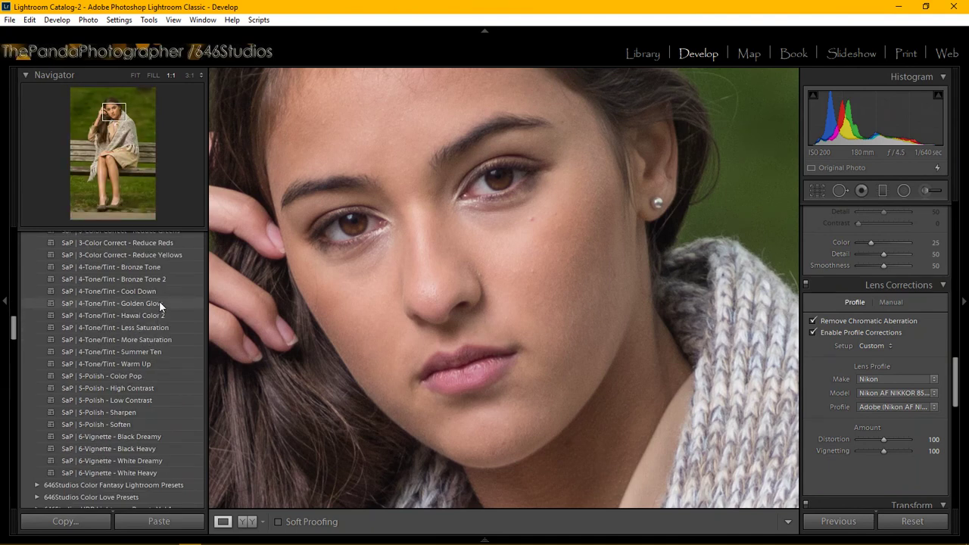
left_click(159, 303)
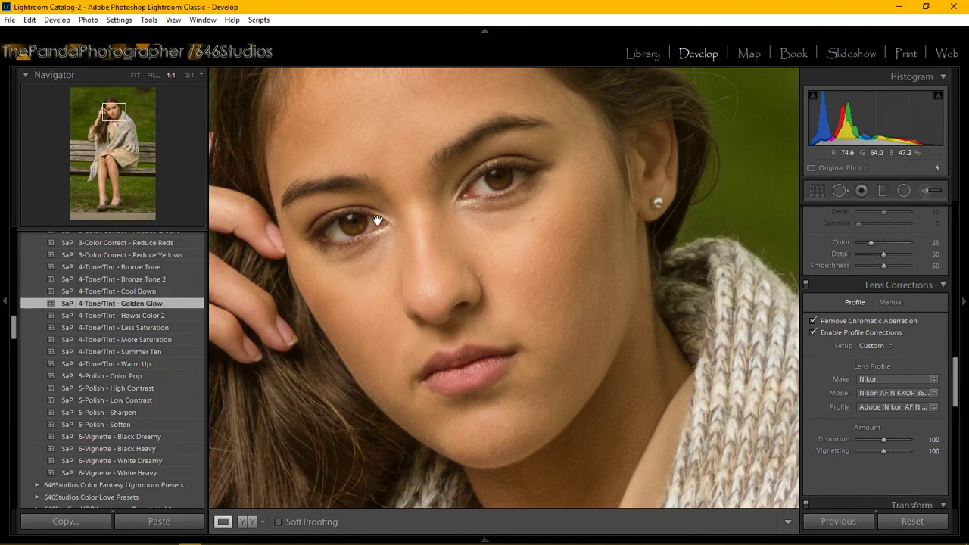
Inspect the eyes, nose and lips at 3:1, then return to the fitted view.
left_click(189, 75)
left_click_drag(348, 198, 396, 123)
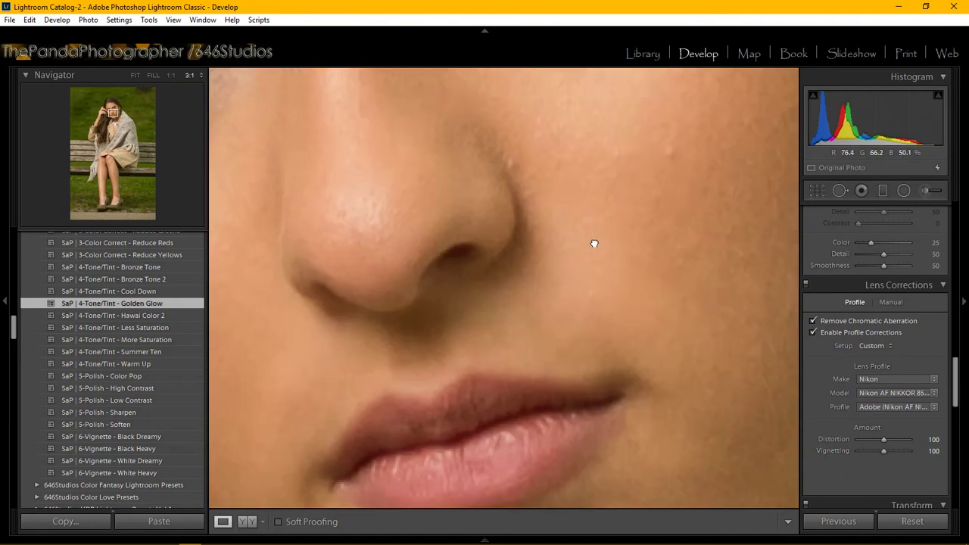
left_click_drag(595, 242, 594, 239)
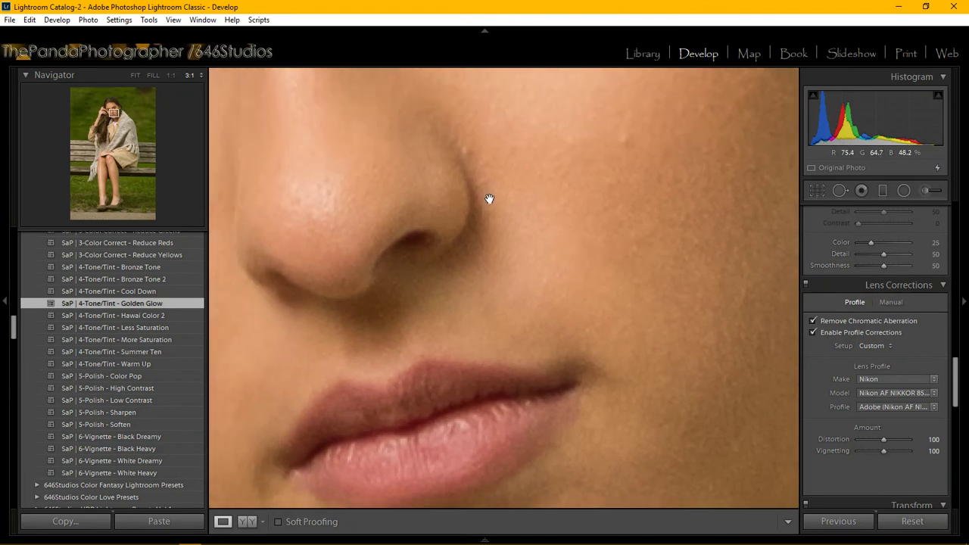
left_click(470, 180)
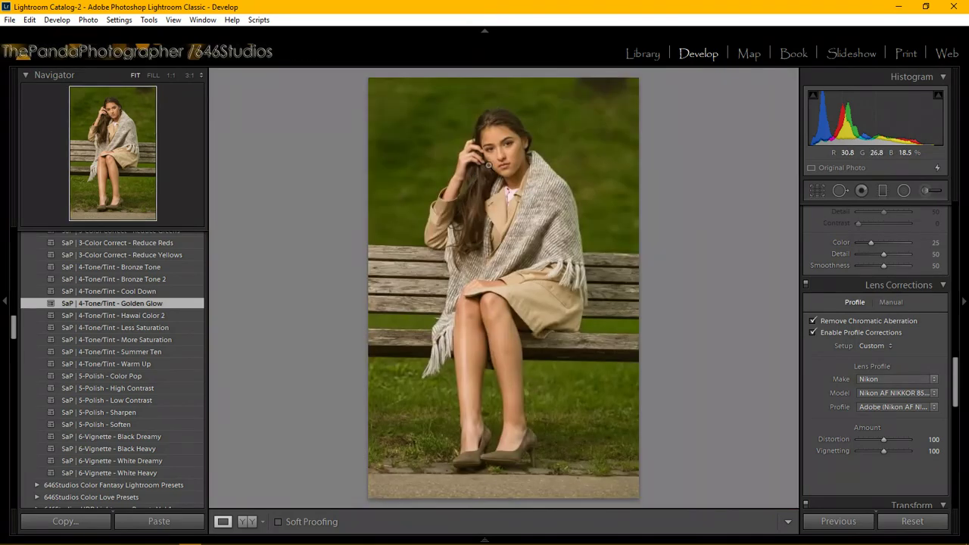
left_click(512, 156)
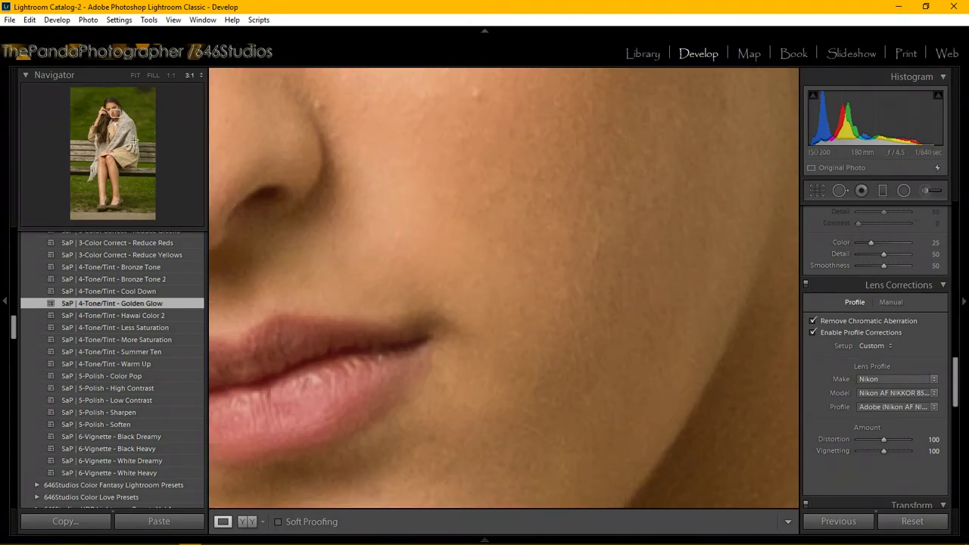
left_click(136, 76)
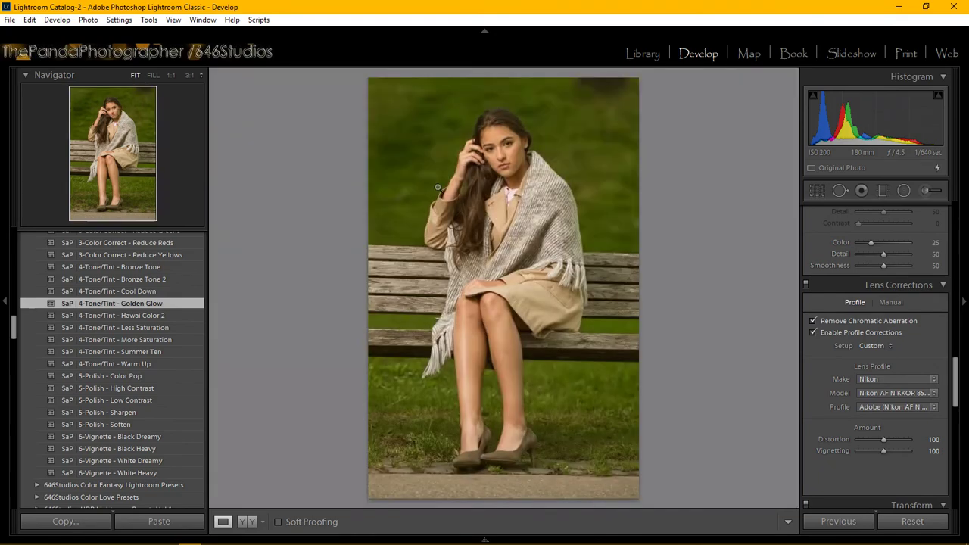
left_click(507, 161)
left_click(508, 160)
mouse_move(261, 538)
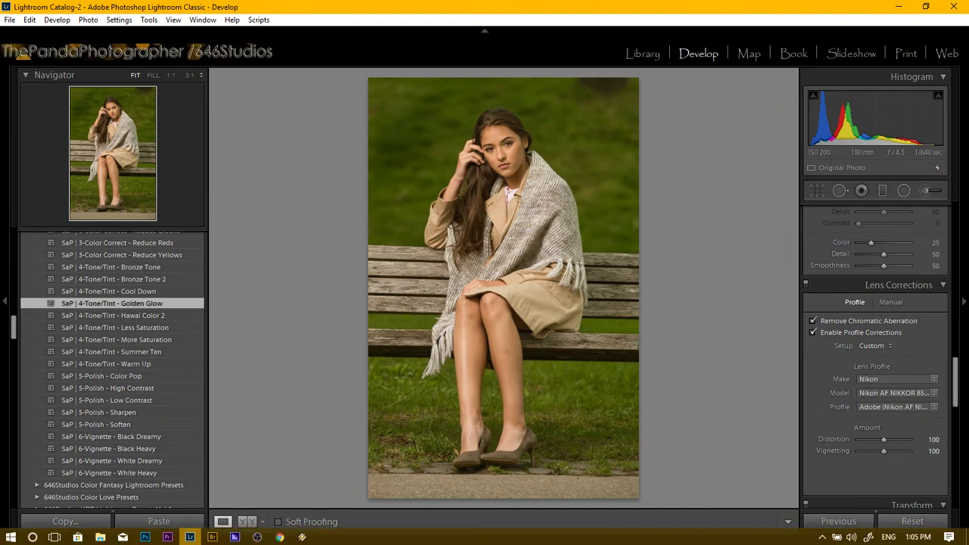
left_click(299, 483)
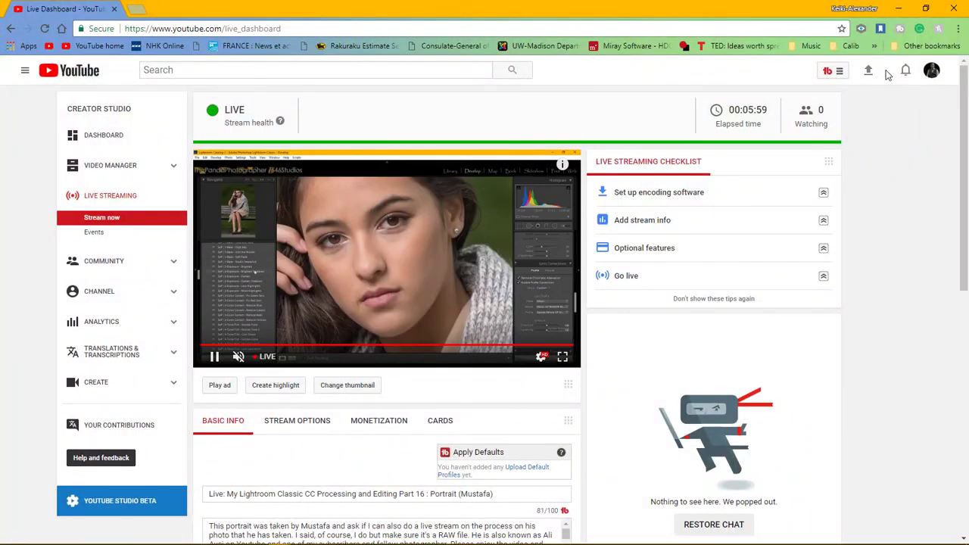
left_click(897, 9)
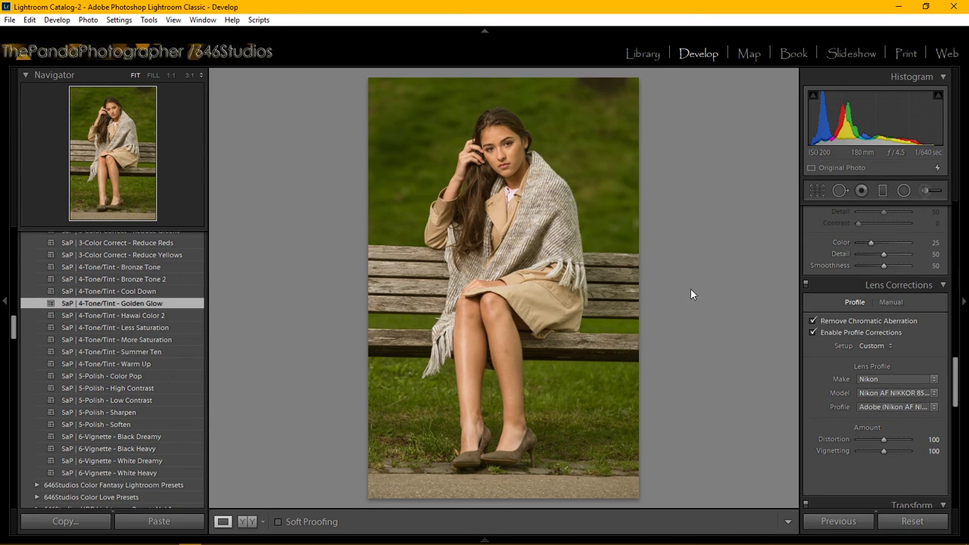
Zoom to 3:1 on the cheek and switch to the Spot Removal tool.
left_click(512, 160)
left_click_drag(532, 180, 484, 315)
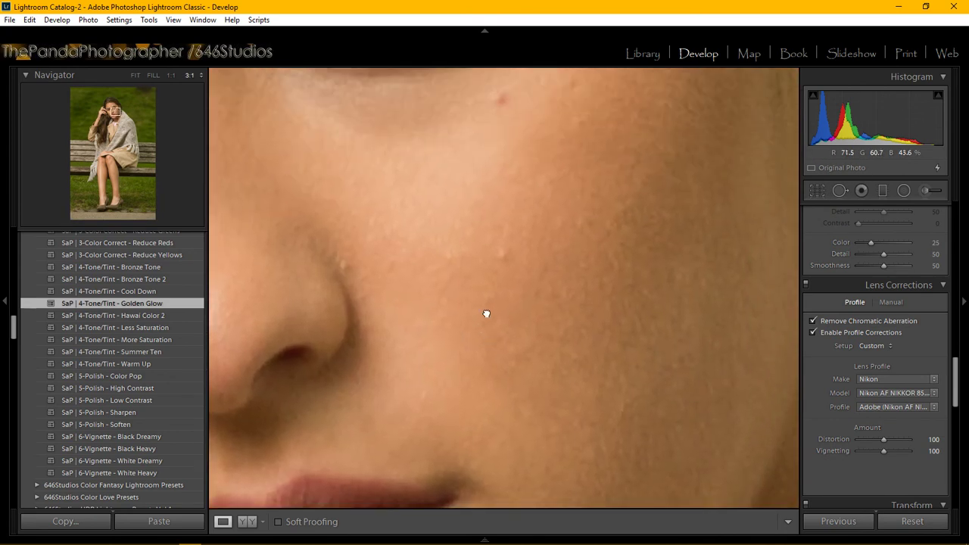
left_click(839, 191)
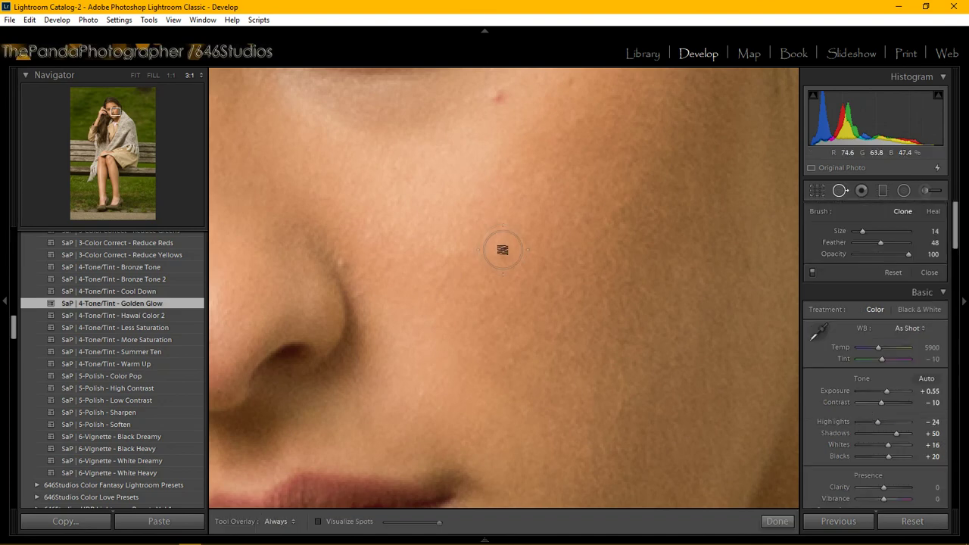
scroll(501, 252, "down", 1)
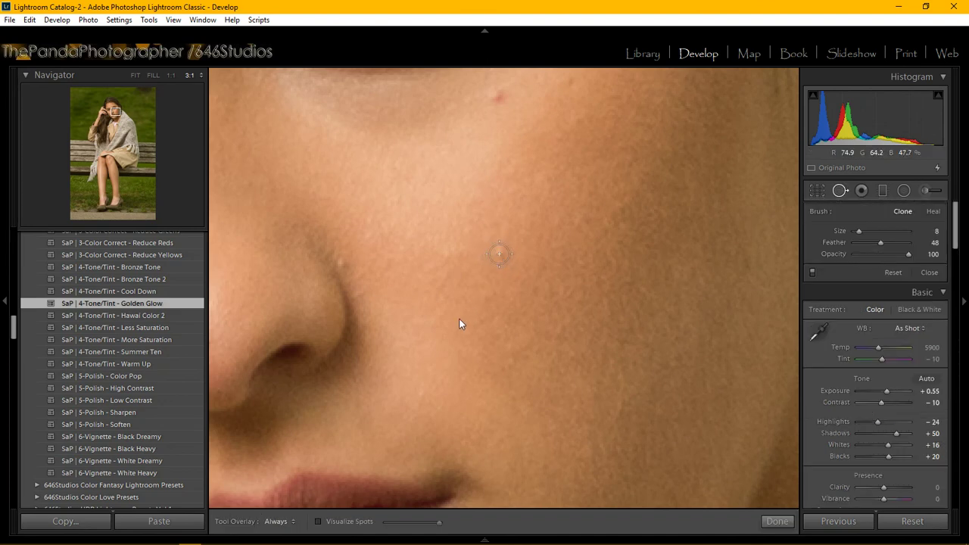
Clone out four blemishes on the cheek, beside the nose and upper cheek.
left_click(499, 253)
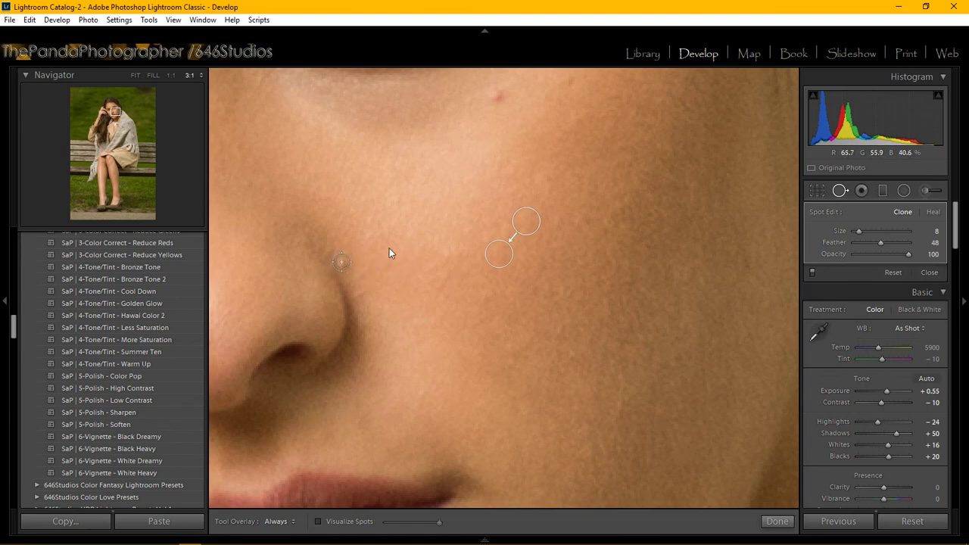
left_click(342, 262)
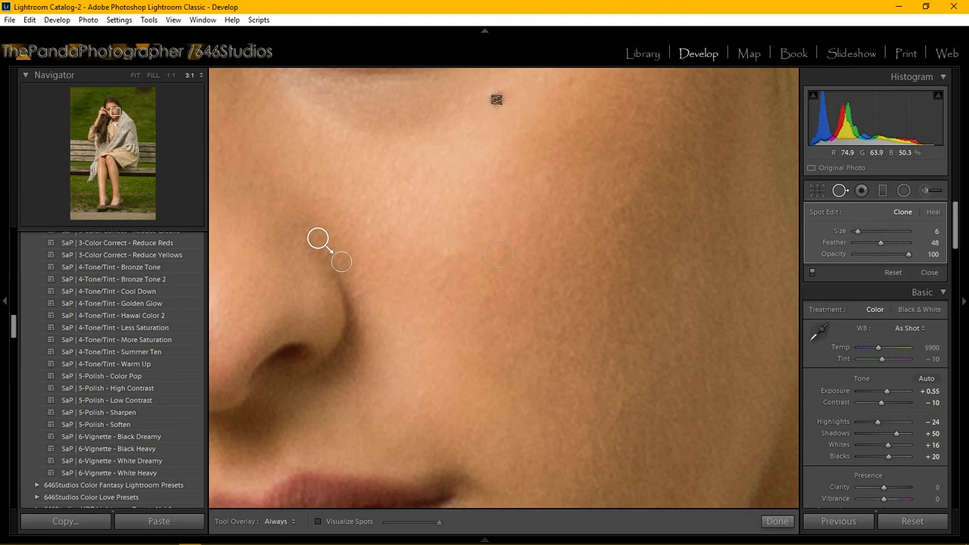
left_click(498, 95)
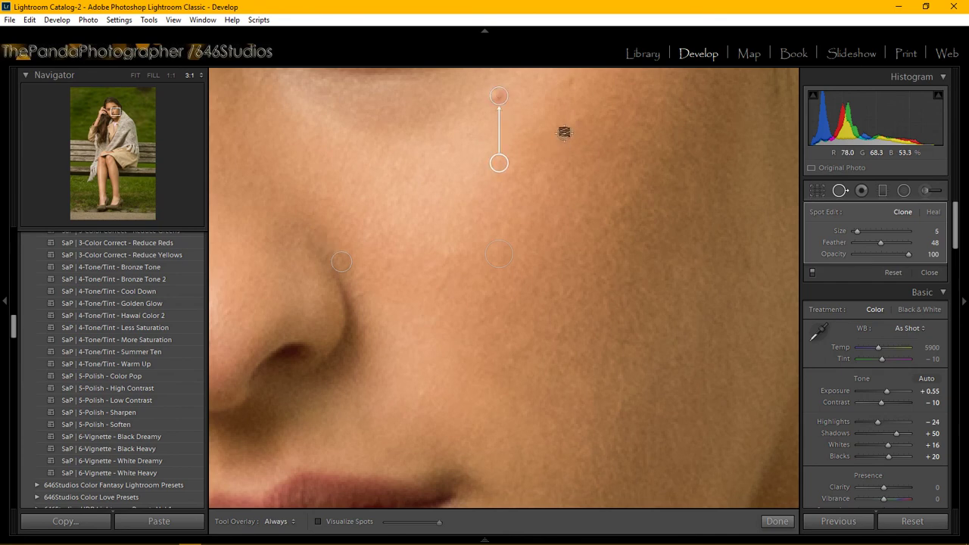
left_click(571, 81)
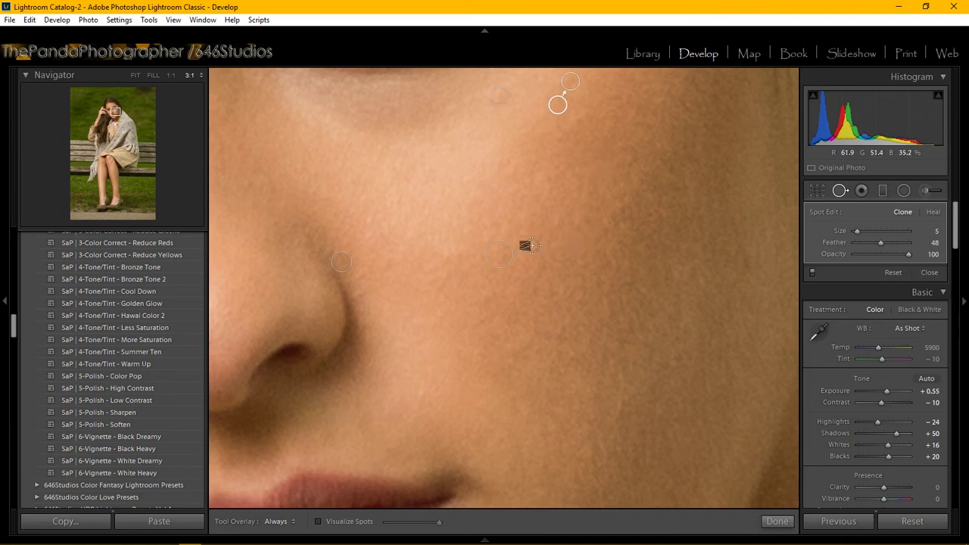
left_click(115, 111)
left_click_drag(115, 112, 114, 106)
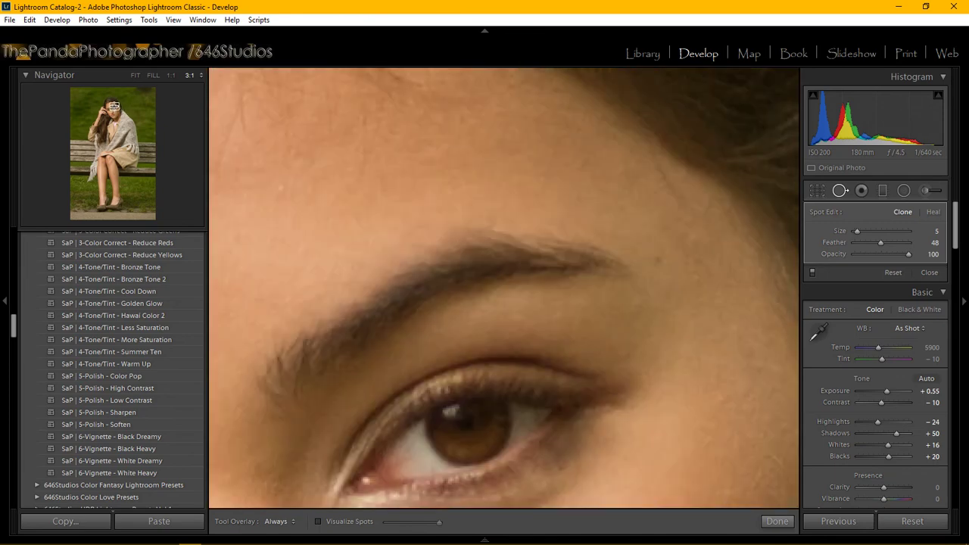
Switch the Navigator between 1:1 and 3:1 and pan the close-up to the temple.
left_click(164, 75)
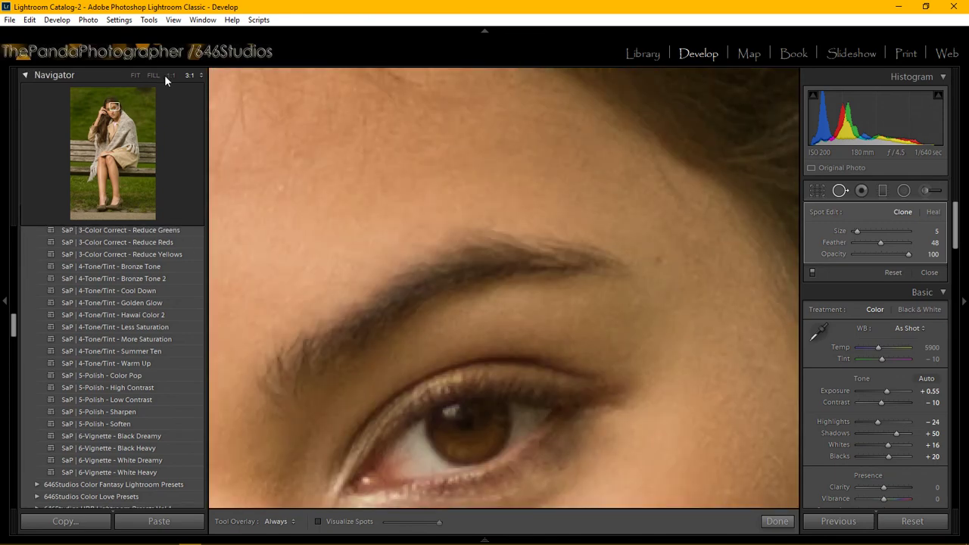
left_click(168, 75)
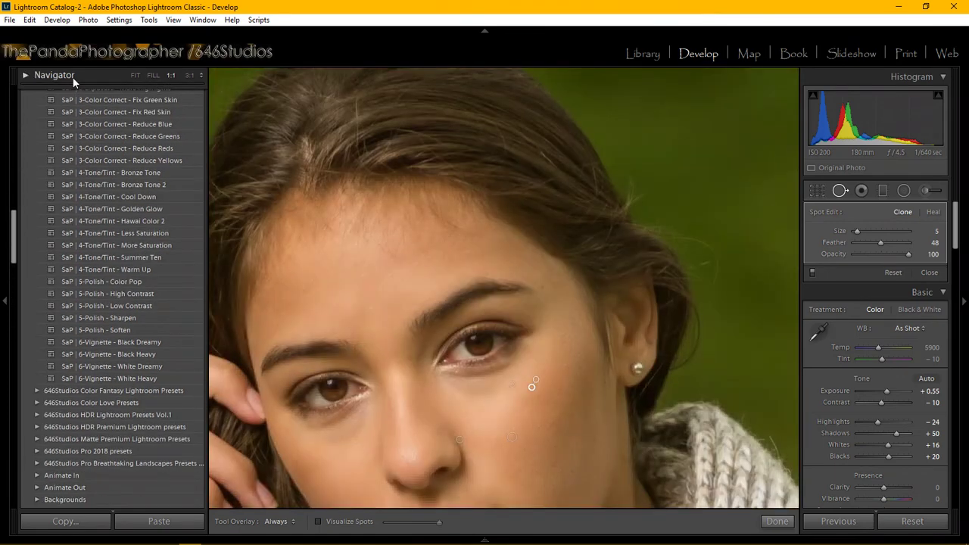
left_click(190, 75)
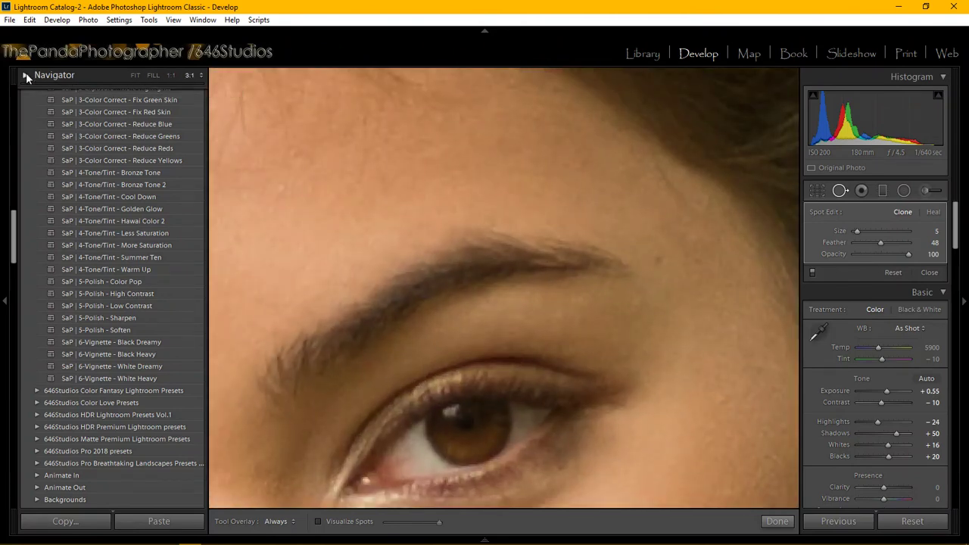
left_click(61, 75)
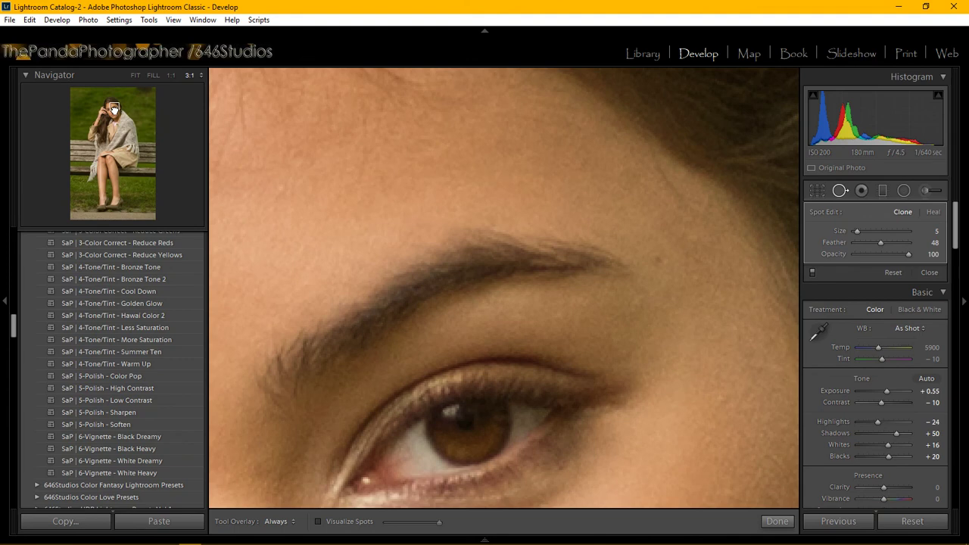
left_click_drag(114, 110, 117, 111)
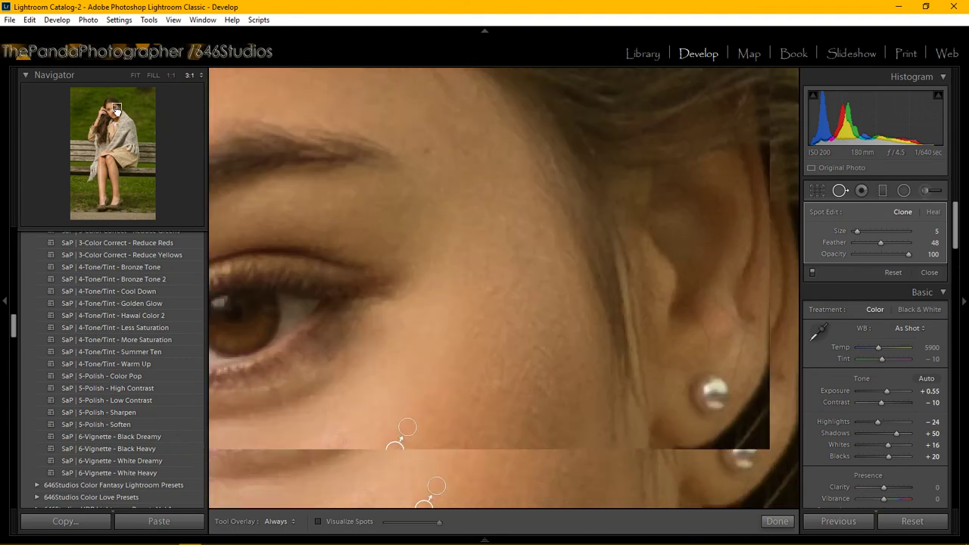
Clone out a temple blemish, then pan the close-up over the lower cheek and lips.
left_click(404, 107)
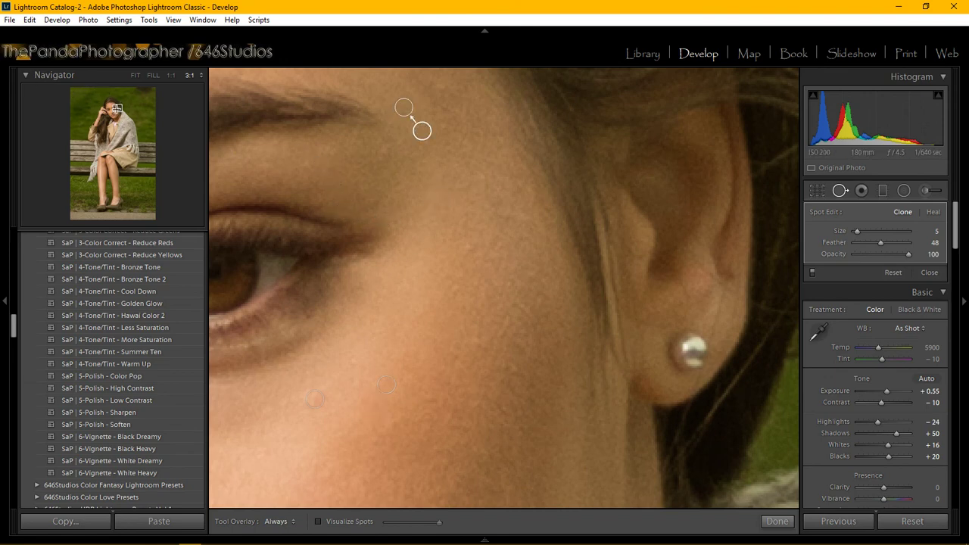
left_click_drag(118, 108, 116, 114)
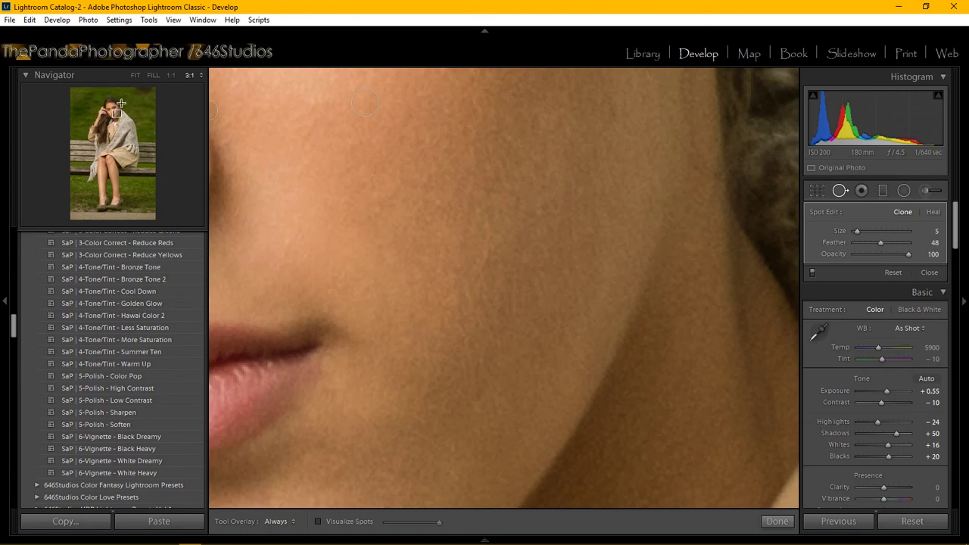
left_click(116, 113)
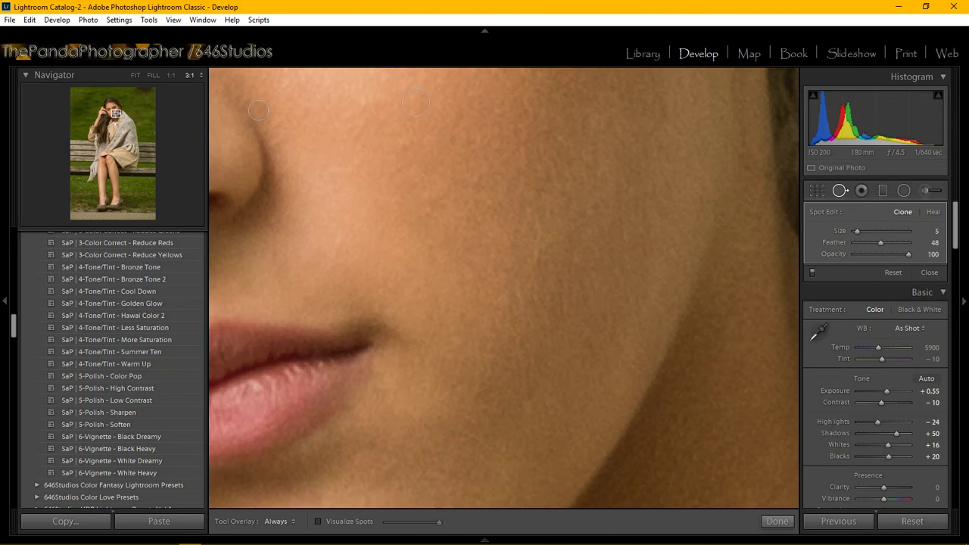
mouse_move(116, 114)
left_mouse_down()
mouse_move(106, 113)
mouse_move(114, 117)
left_mouse_up()
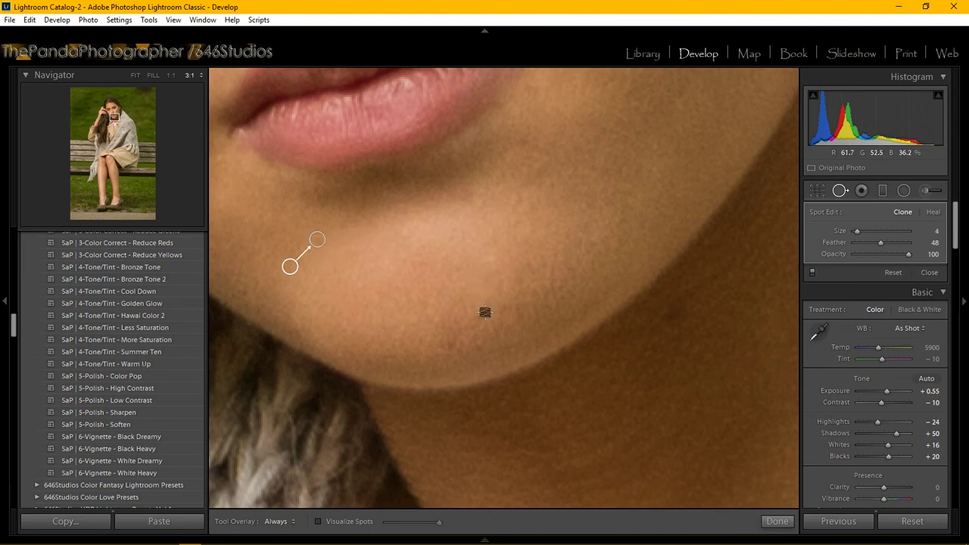
Clone out two chin blemishes, then pan the close-up across the cheek and jaw.
left_click(485, 311)
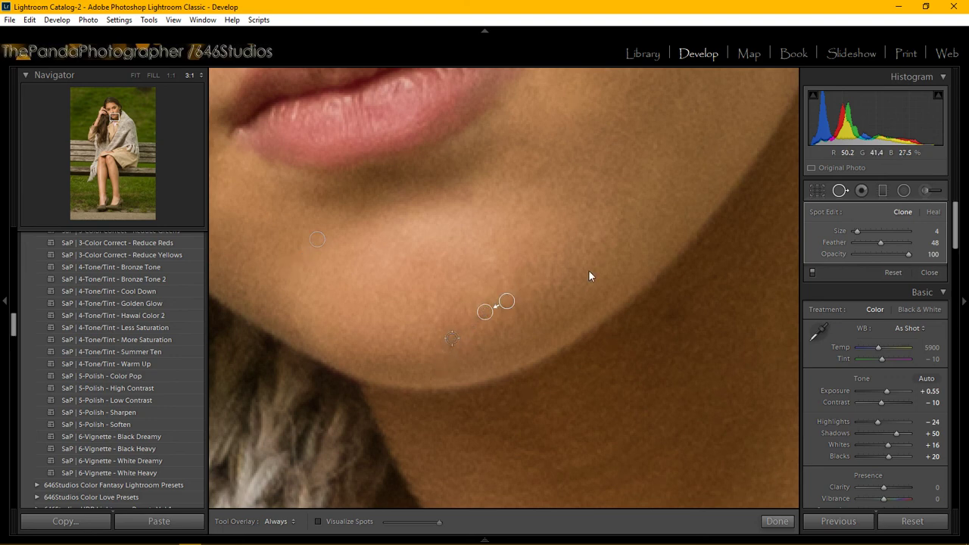
left_click(451, 339)
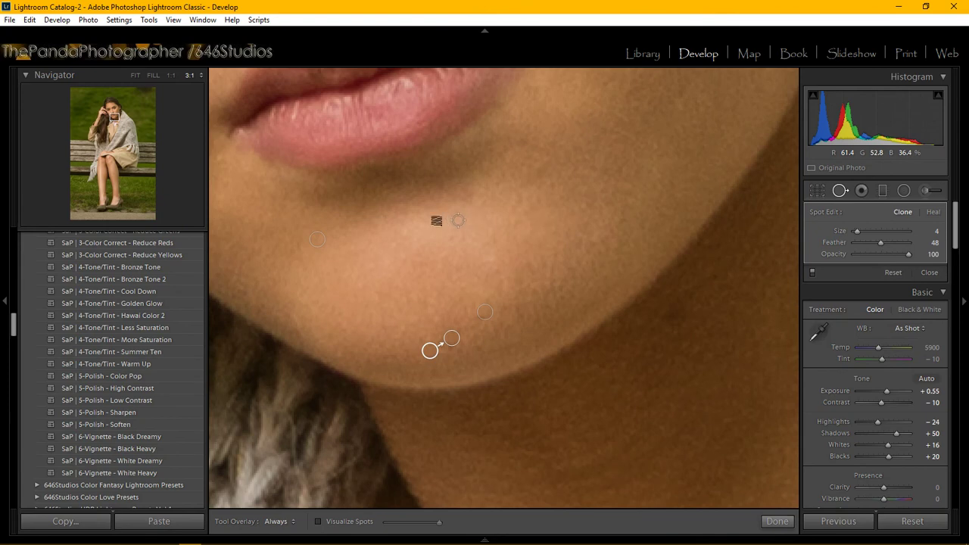
left_click(113, 116)
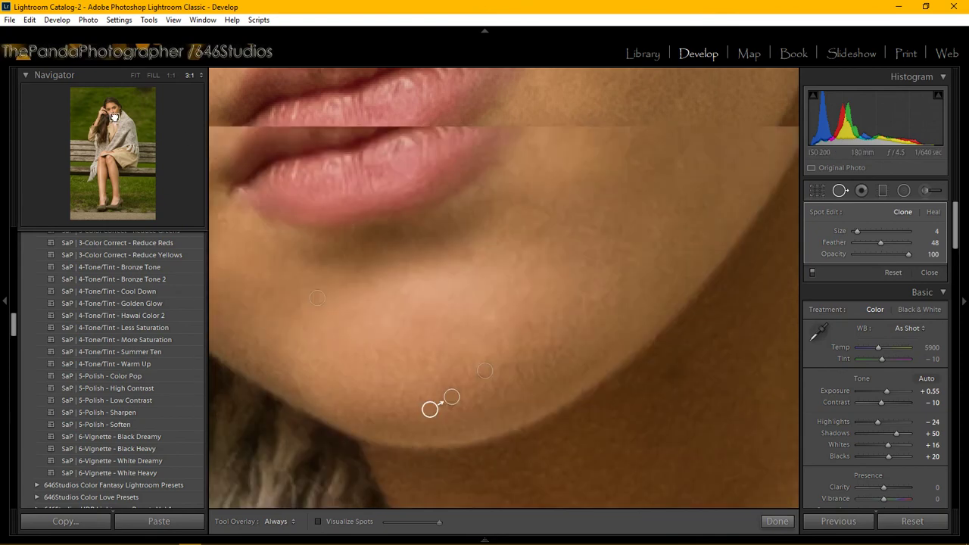
left_click_drag(114, 116, 115, 116)
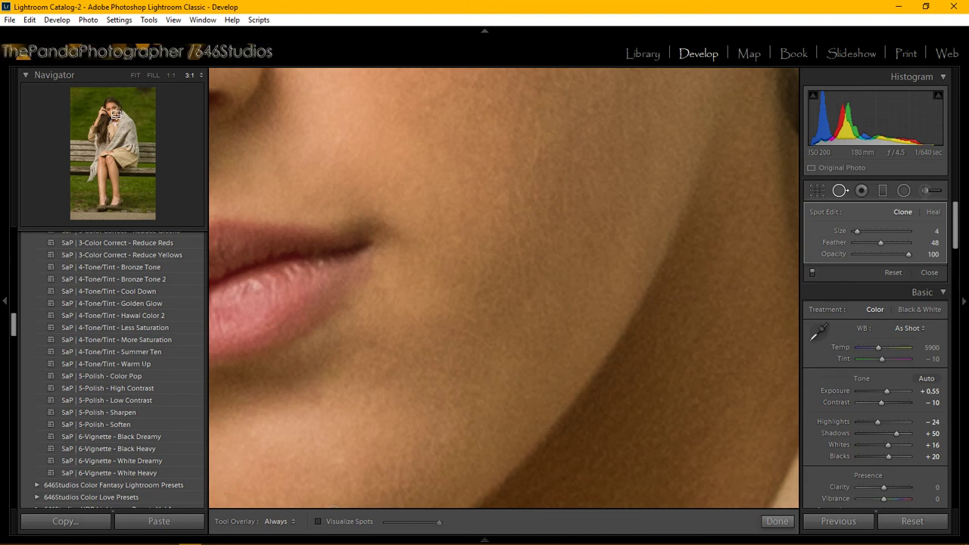
left_click_drag(116, 115, 111, 109)
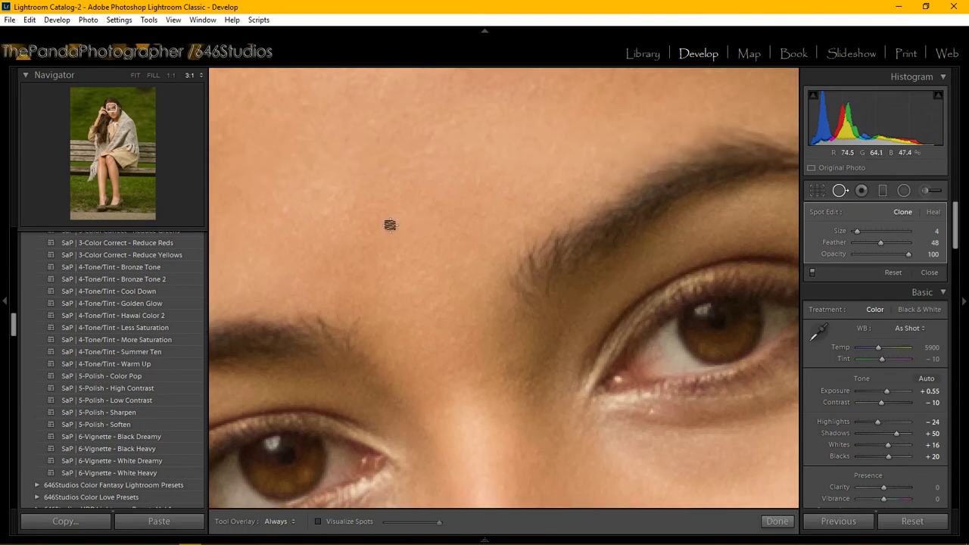
Clone away four forehead blemishes, resampling a new source for the last one.
left_click(347, 218)
left_click(286, 213)
left_click(397, 260)
left_click(428, 153)
key("slash")
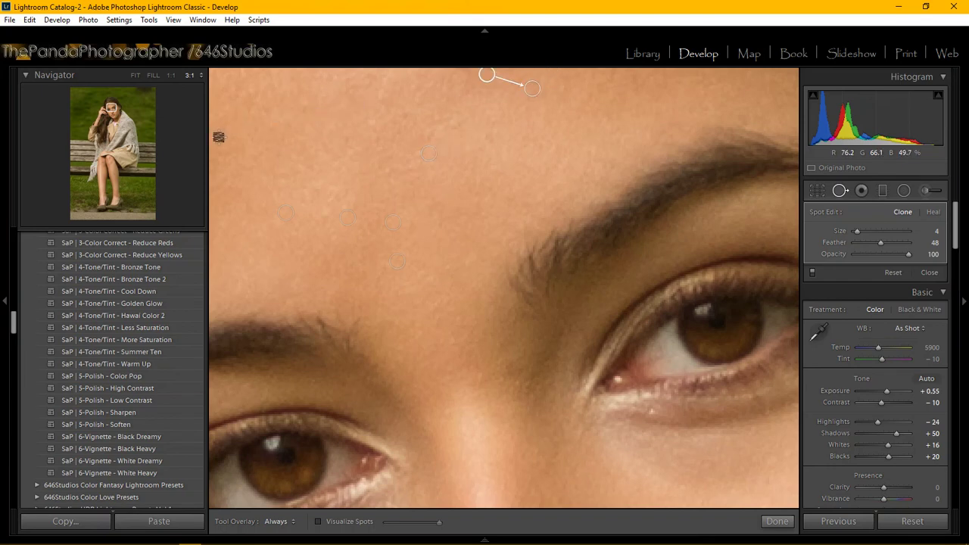
Remove spots near the top of the forehead and one at its left edge after panning.
left_click(303, 102)
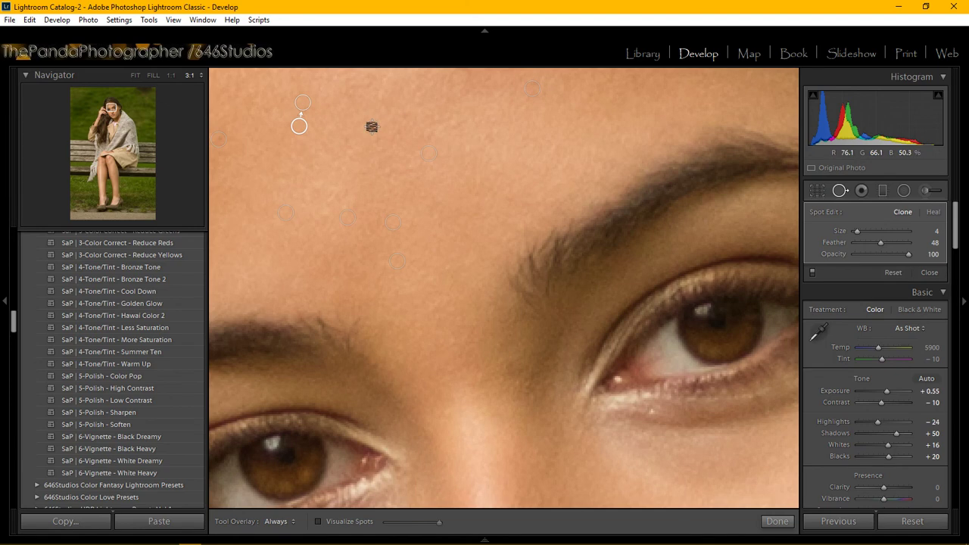
left_click(372, 126)
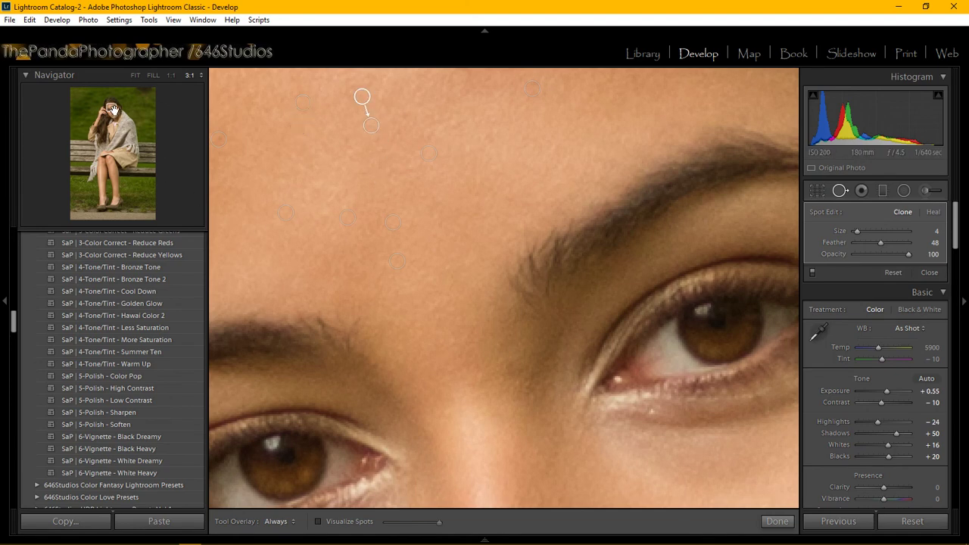
left_click_drag(112, 110, 113, 110)
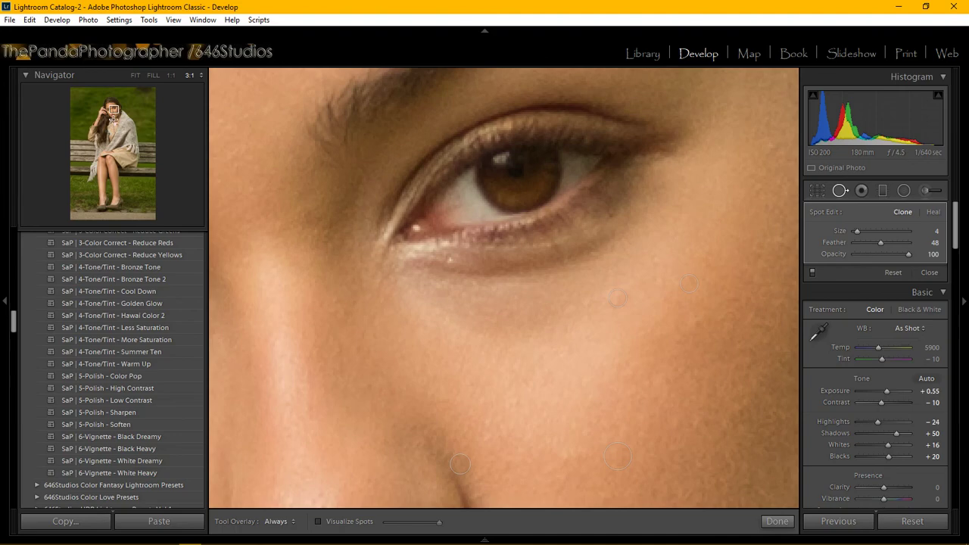
left_click_drag(114, 108, 110, 108)
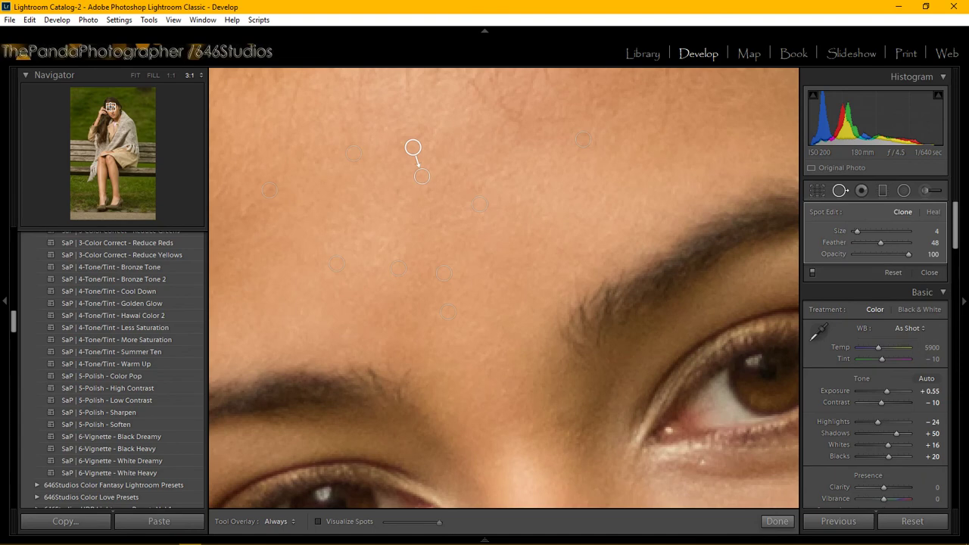
left_click(241, 210)
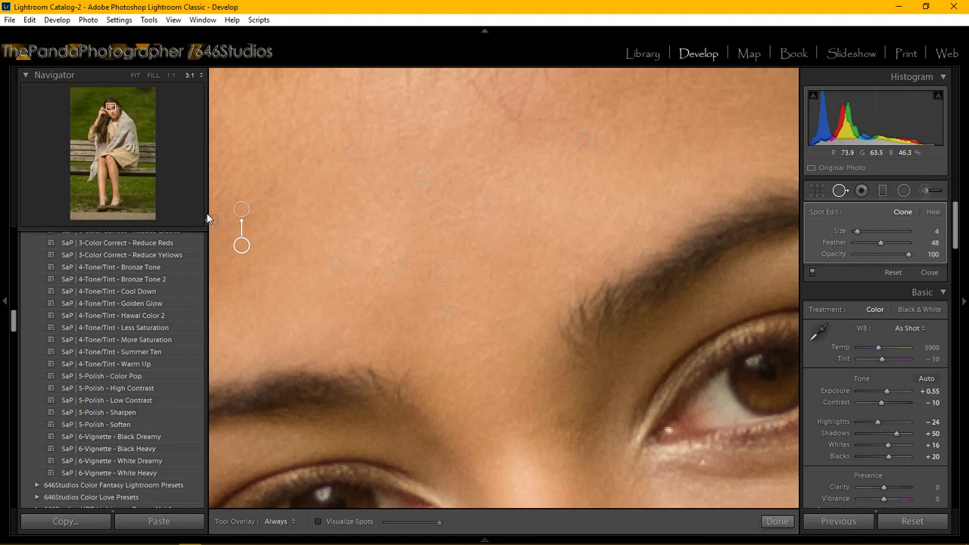
left_click_drag(110, 108, 116, 119)
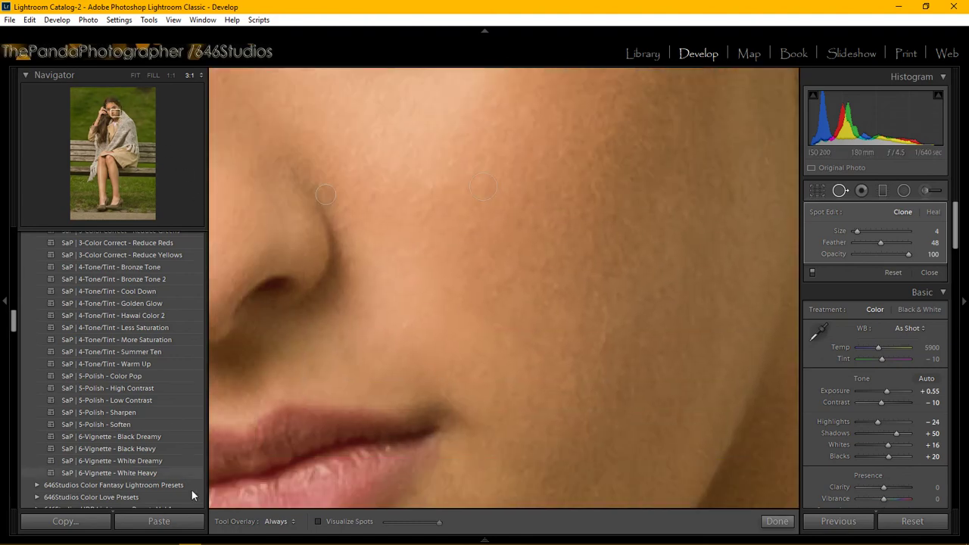
mouse_move(280, 536)
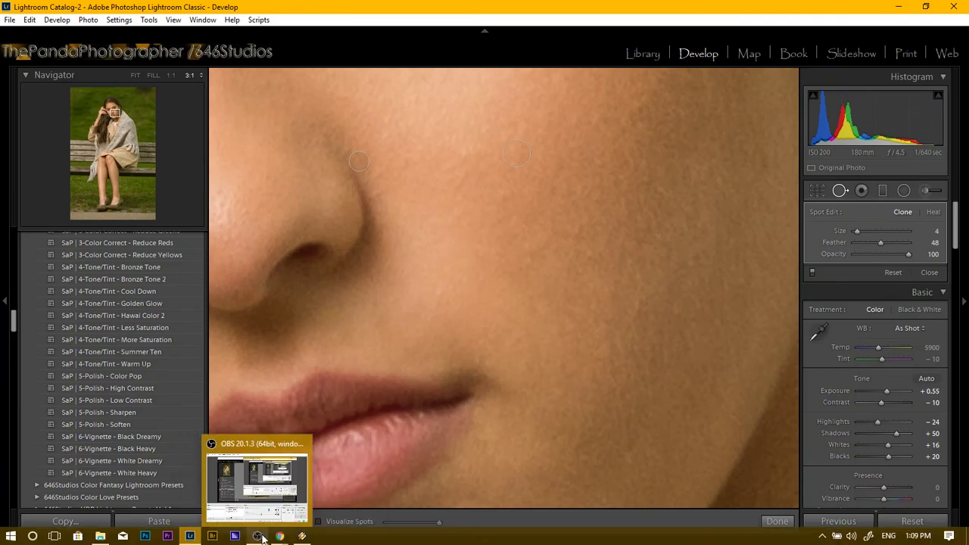
left_click(240, 485)
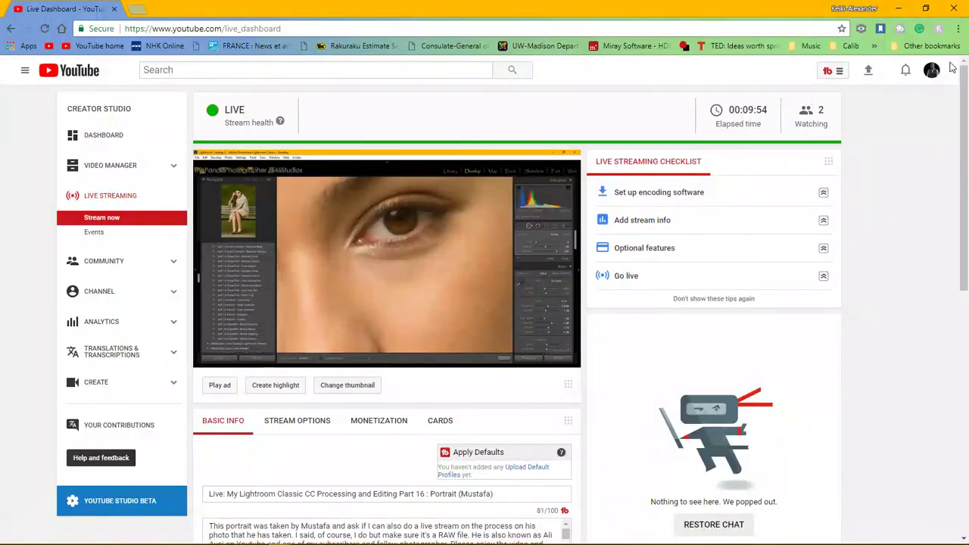
left_click(898, 7)
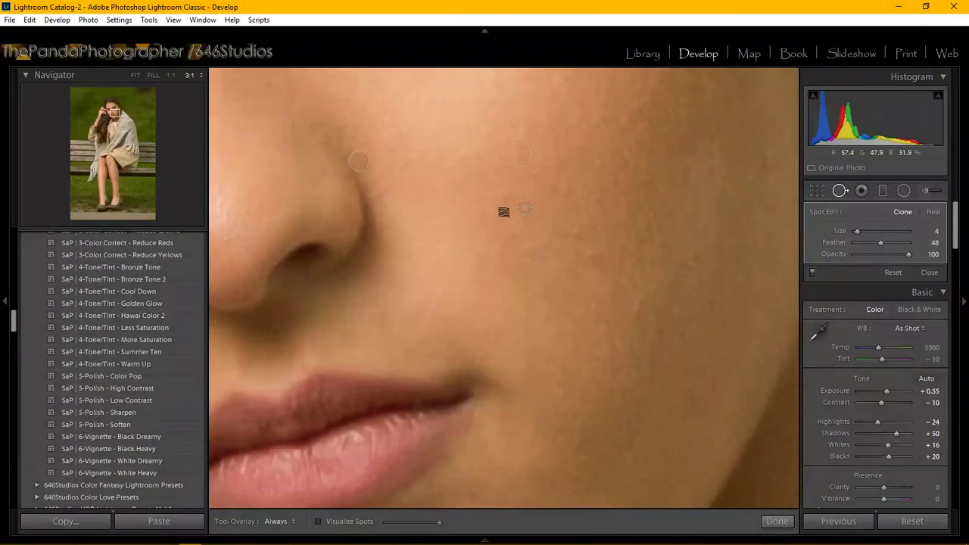
left_click(112, 112)
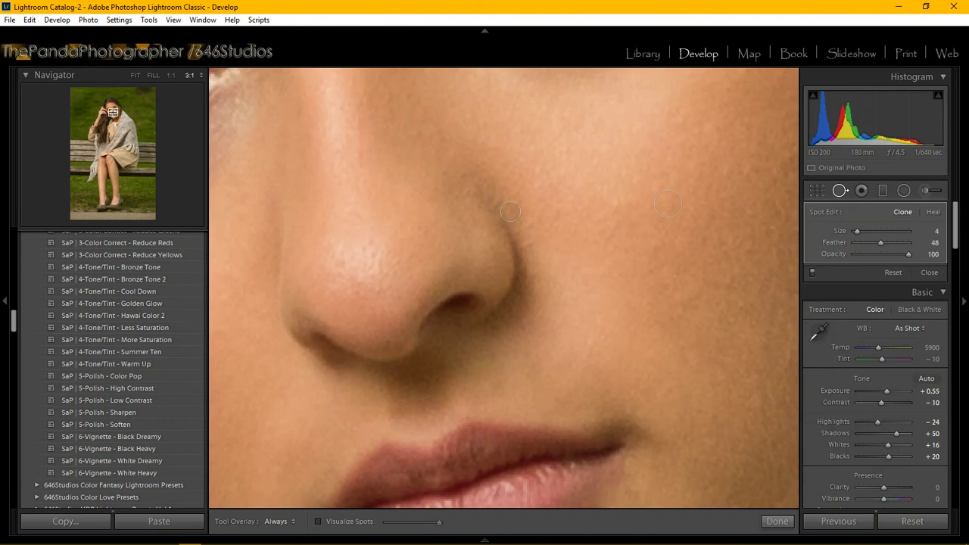
left_click_drag(112, 112, 115, 112)
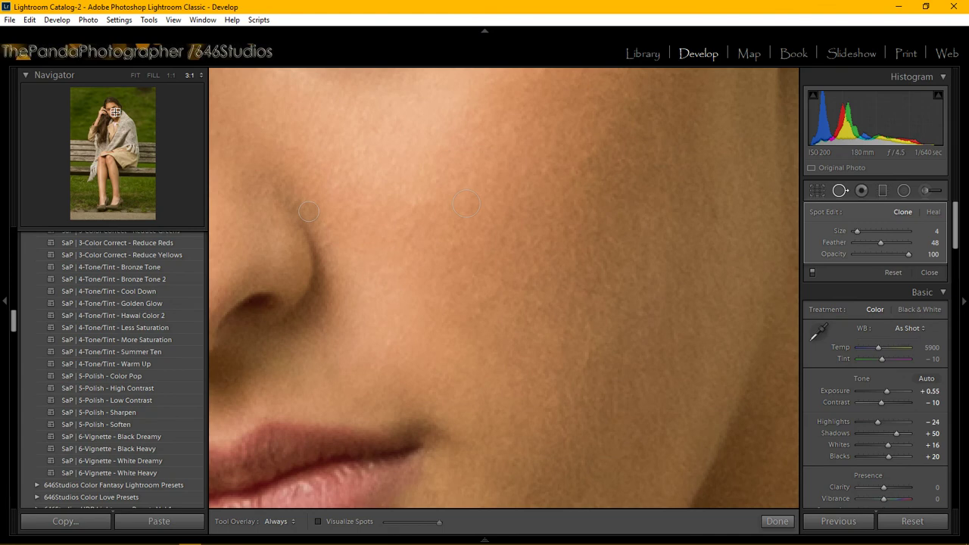
left_click_drag(115, 112, 114, 107)
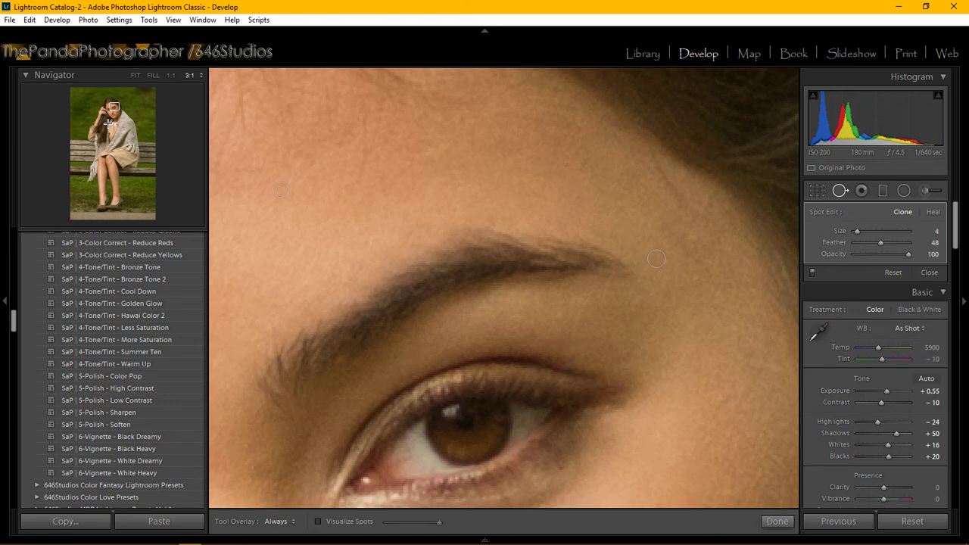
Fit the whole photo in view and finish the spot removal work.
left_click(135, 75)
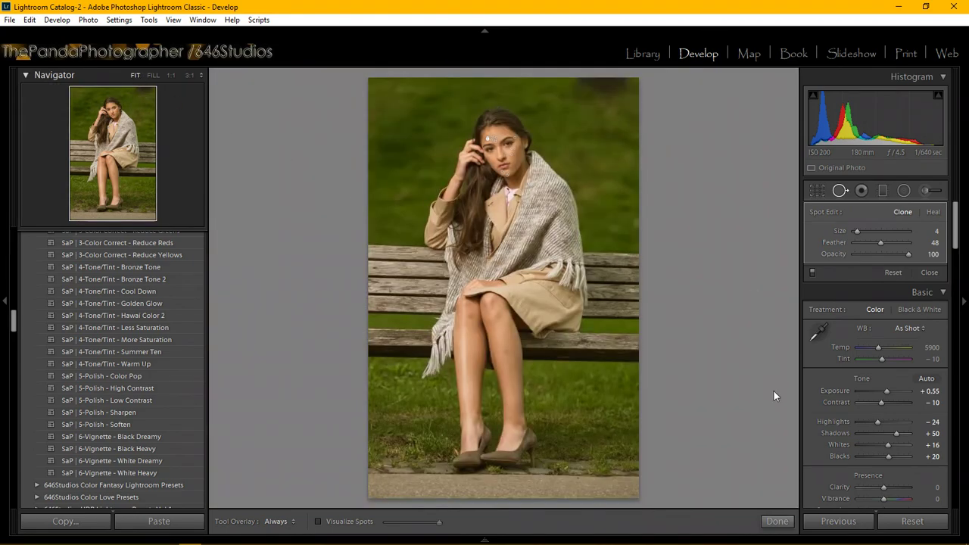
left_click(777, 520)
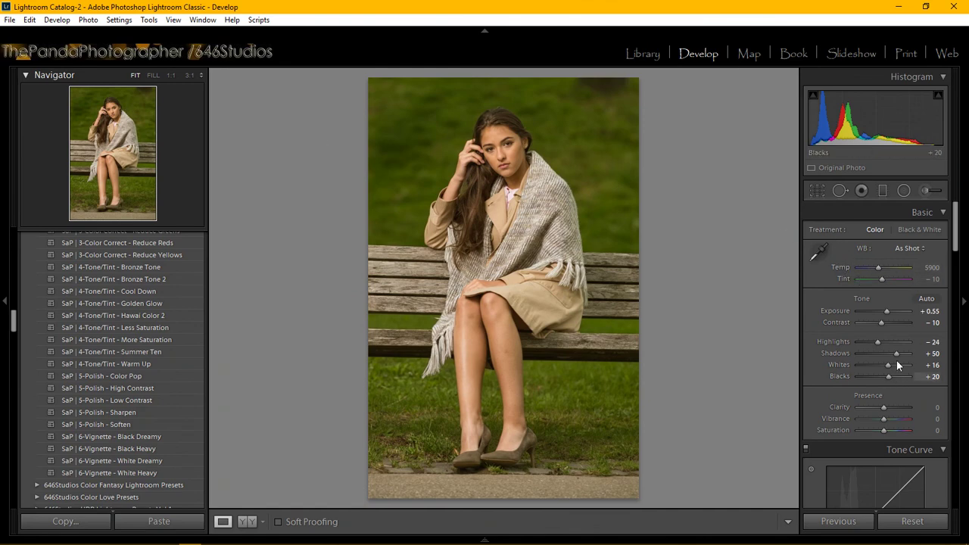
left_click_drag(952, 220, 954, 261)
Apply the Medium Contrast point curve with Highlights +3, Lights +12 and Darks −4.
left_click(877, 394)
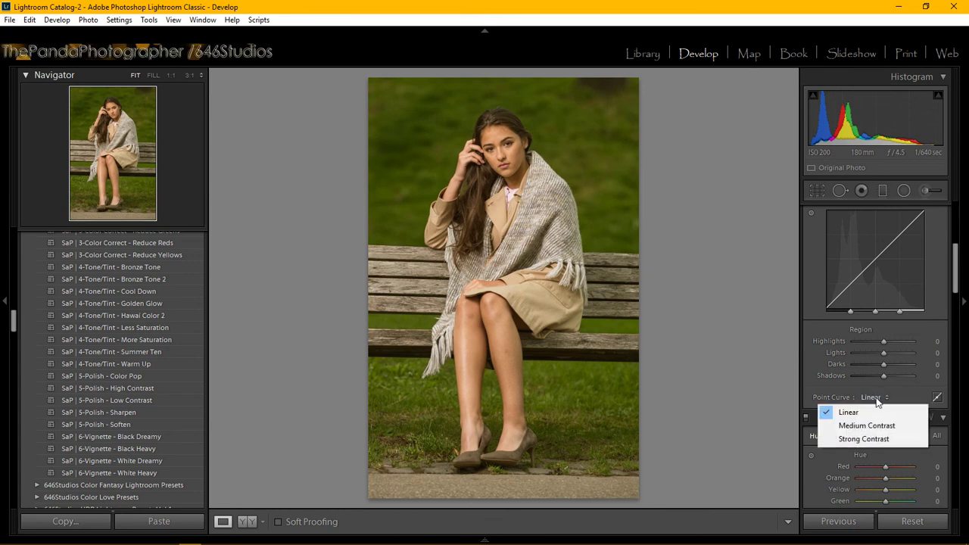
left_click(876, 424)
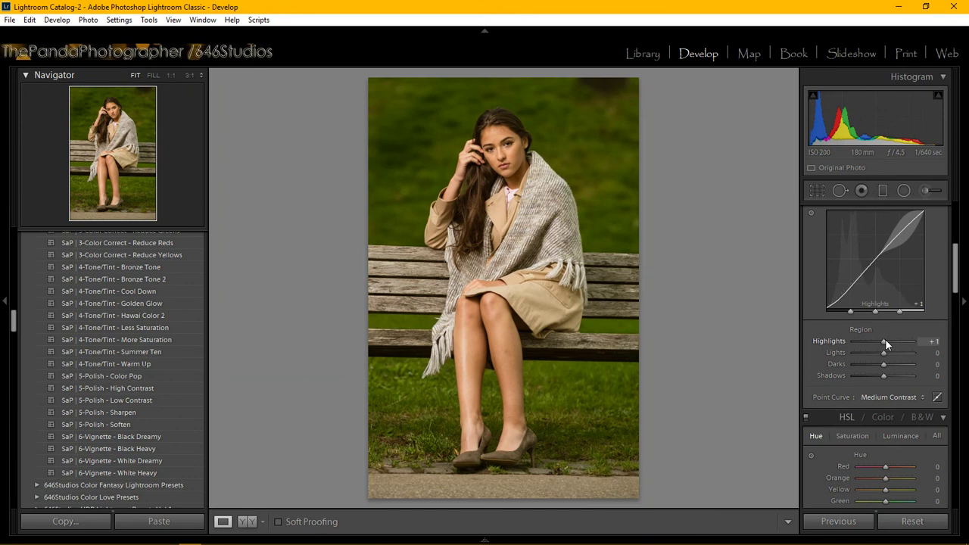
left_click_drag(885, 340, 886, 341)
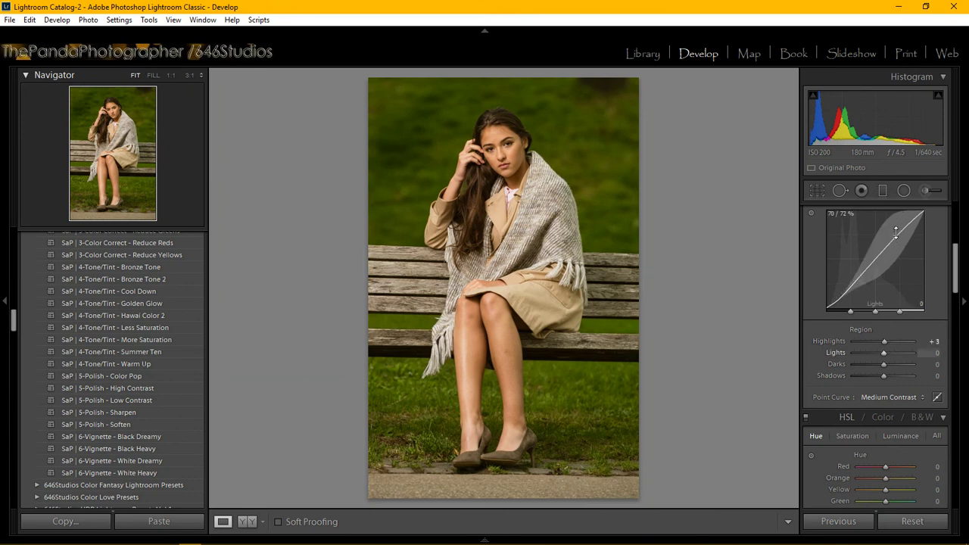
left_click_drag(895, 231, 895, 213)
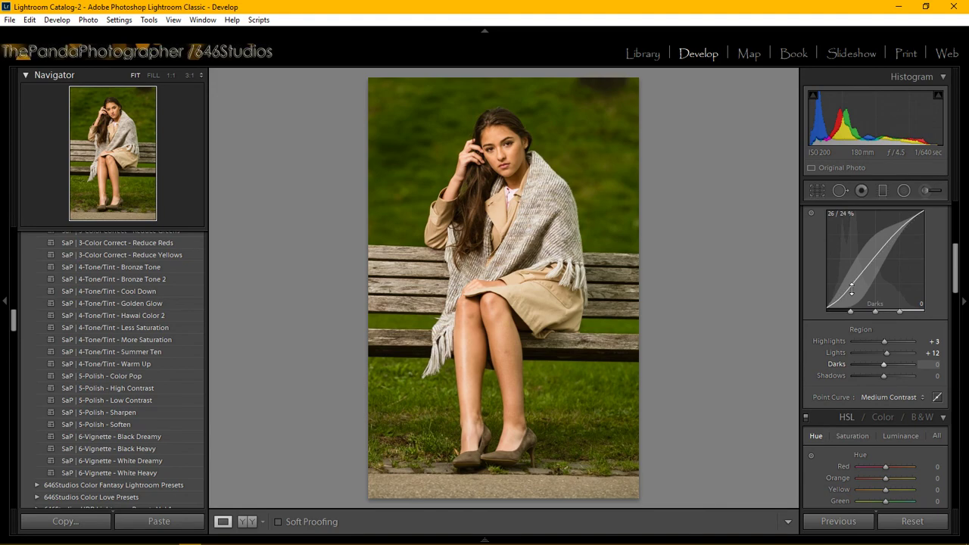
left_click_drag(851, 288, 852, 292)
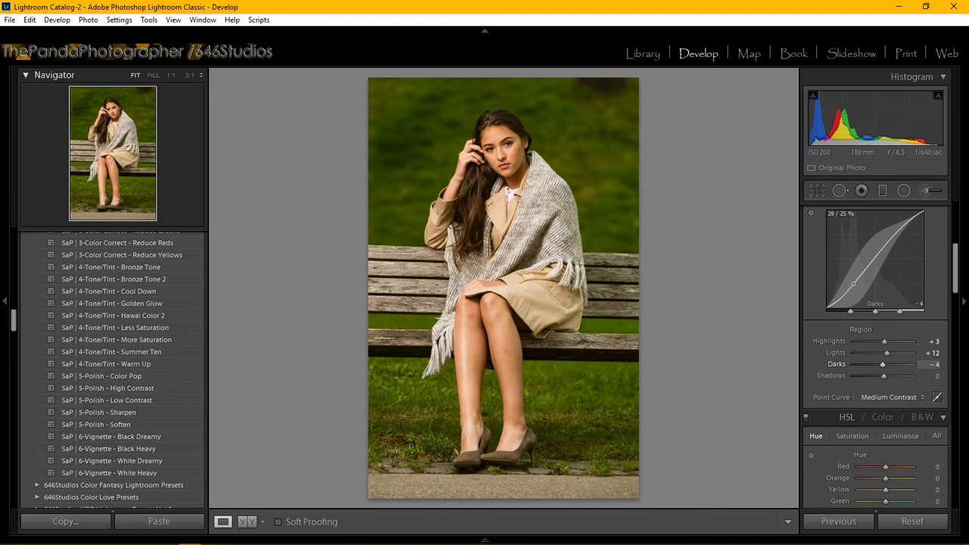
Zoom in on the eye to check, return to the full photo, then bring up the live chat window.
left_click(483, 137)
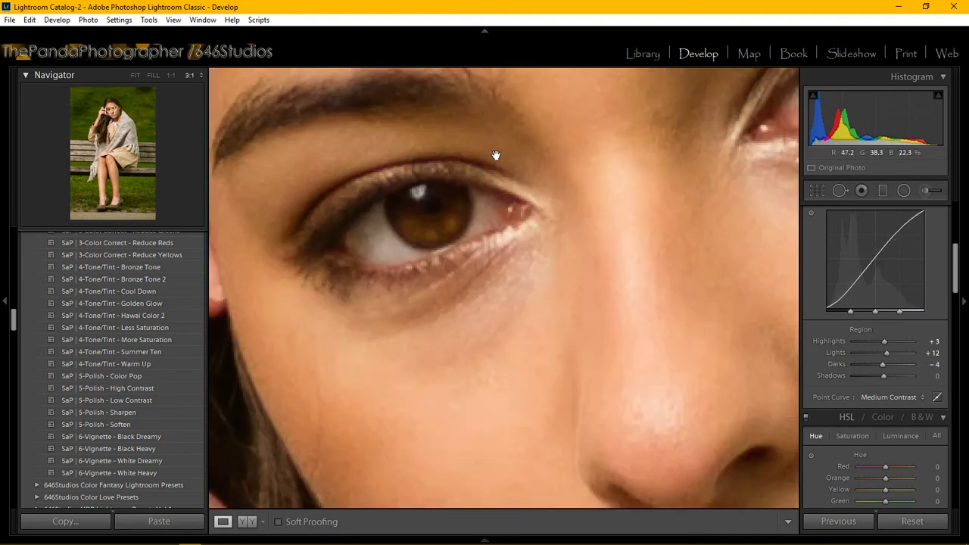
left_click(631, 265)
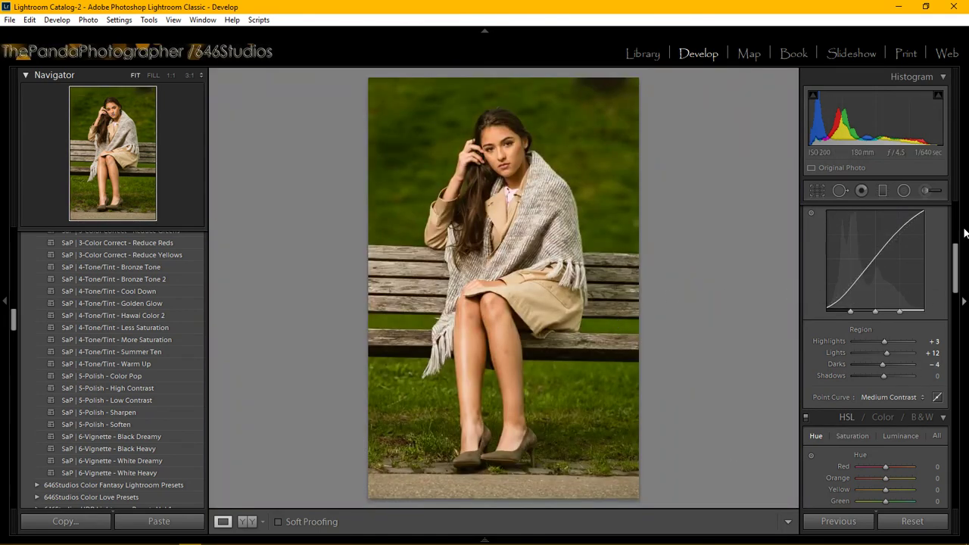
left_click_drag(956, 257, 956, 280)
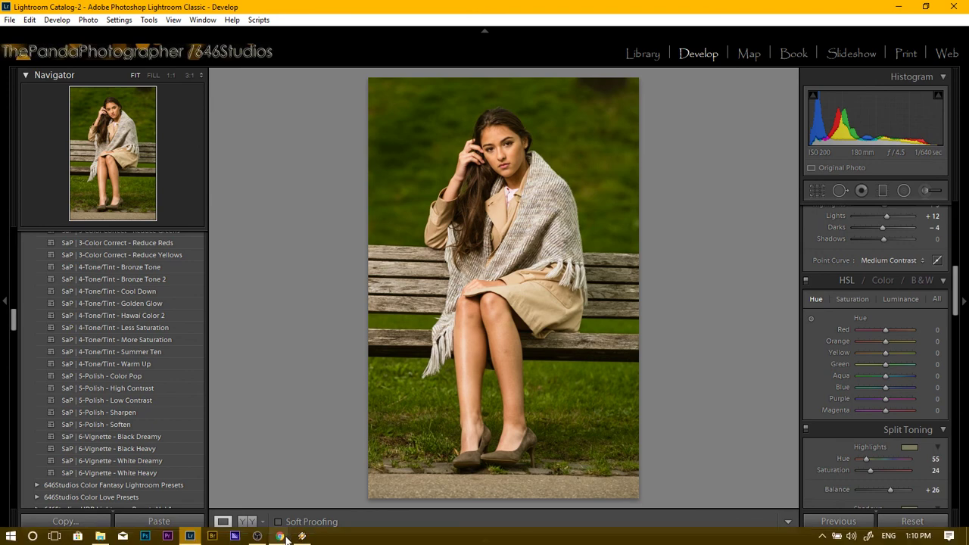
left_click(282, 536)
left_click(339, 494)
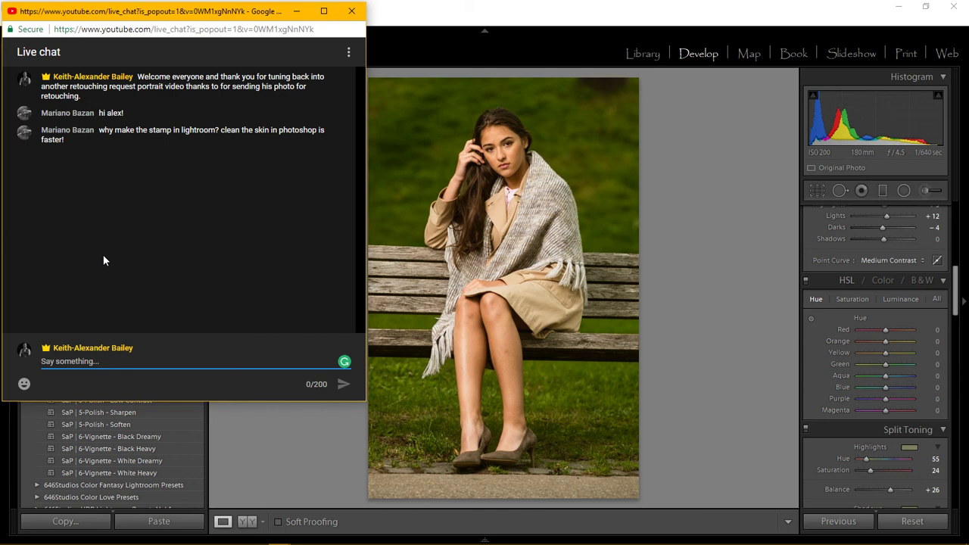
Minimize the live chat and toggle the Adjustment Brush off, back to the Basic tone panel.
left_click(298, 13)
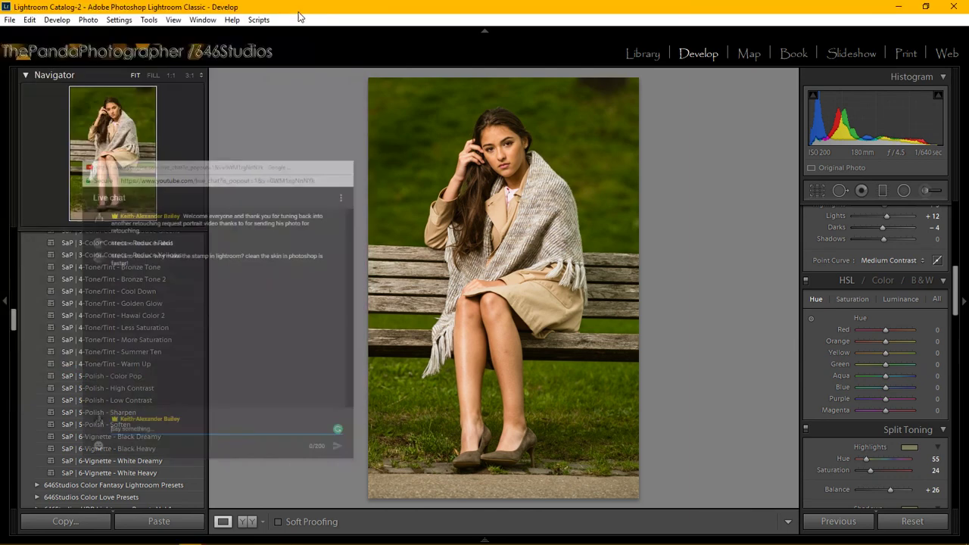
scroll(134, 335, "up", 10)
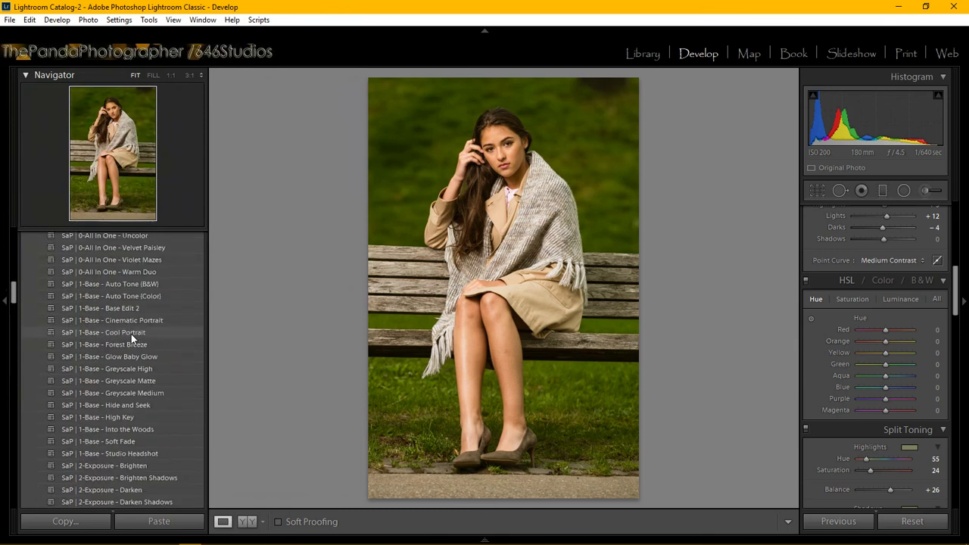
scroll(129, 318, "up", 6)
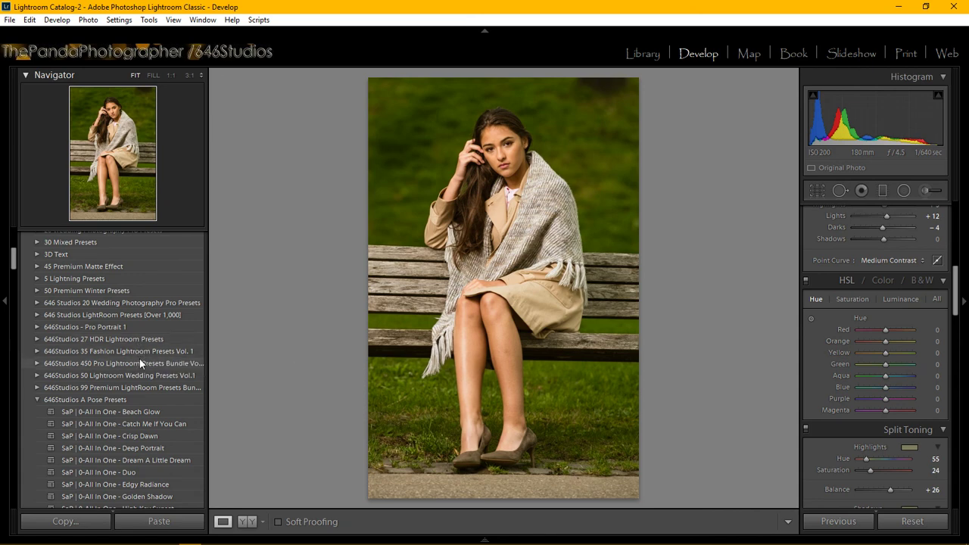
scroll(140, 360, "down", 5)
scroll(140, 361, "down", 3)
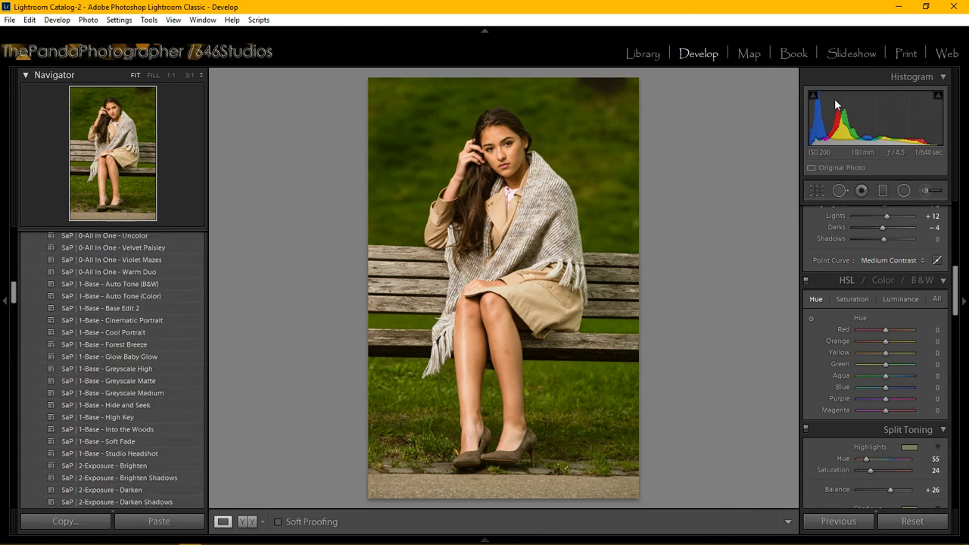
left_click(927, 191)
left_click(926, 191)
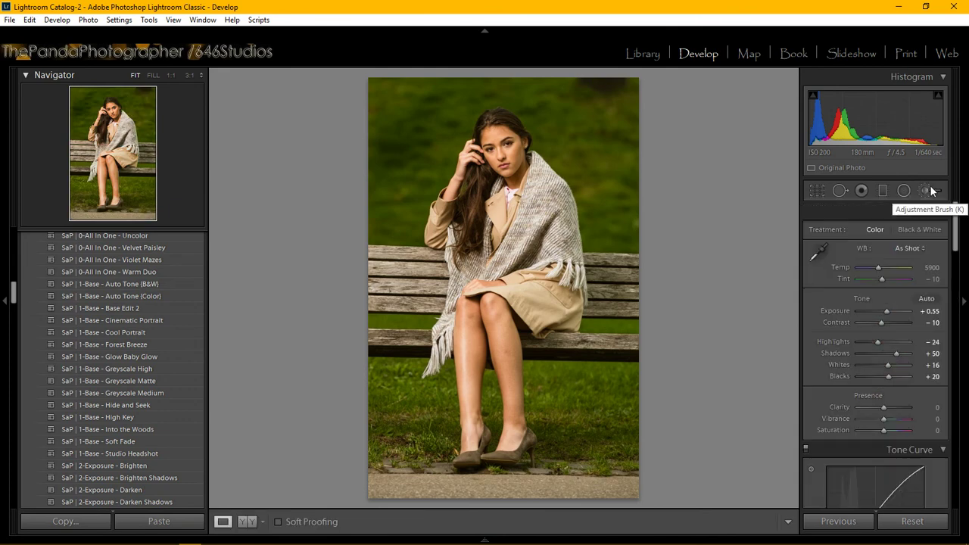
Reopen the Adjustment Brush and browse effect presets, keeping Custom Clarity −17, Sharpness 22.
left_click(930, 187)
left_click(881, 231)
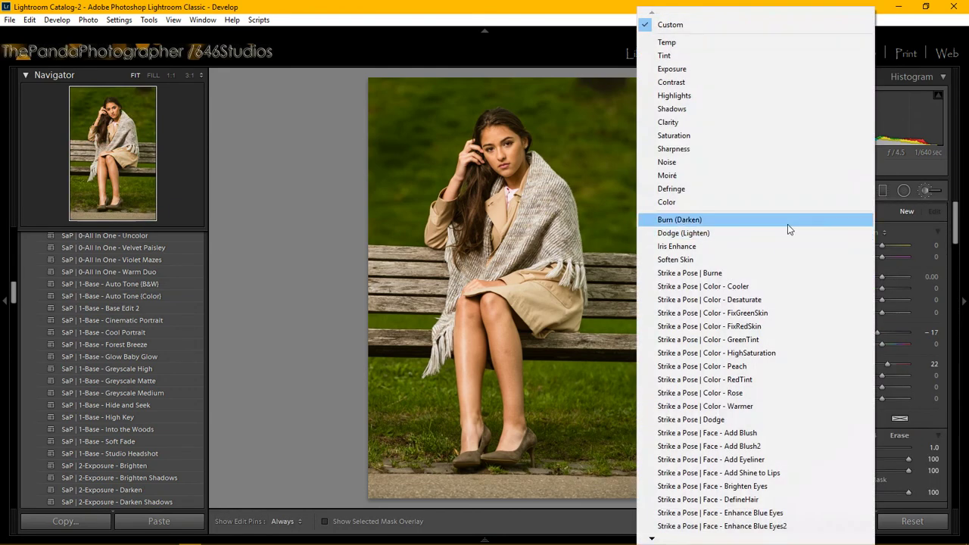
mouse_move(710, 542)
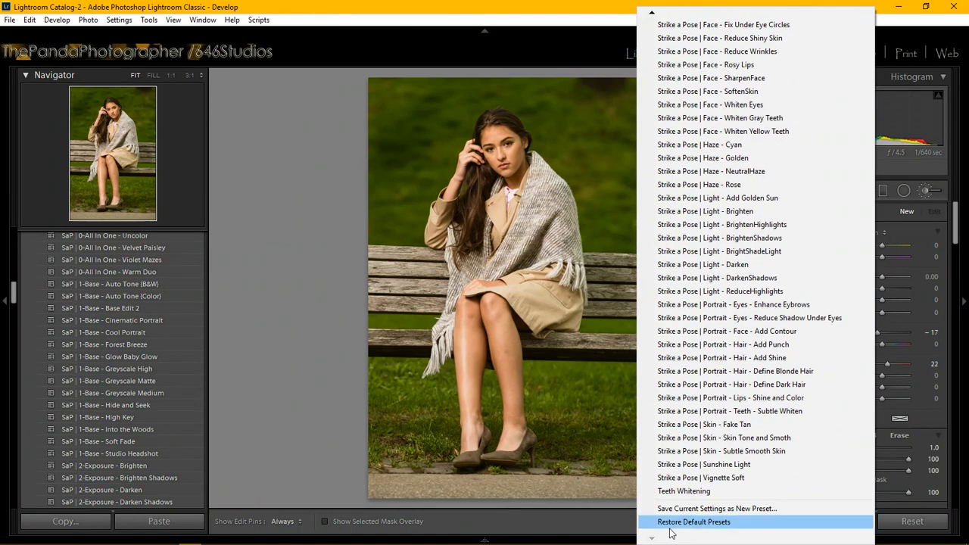
left_click(486, 6)
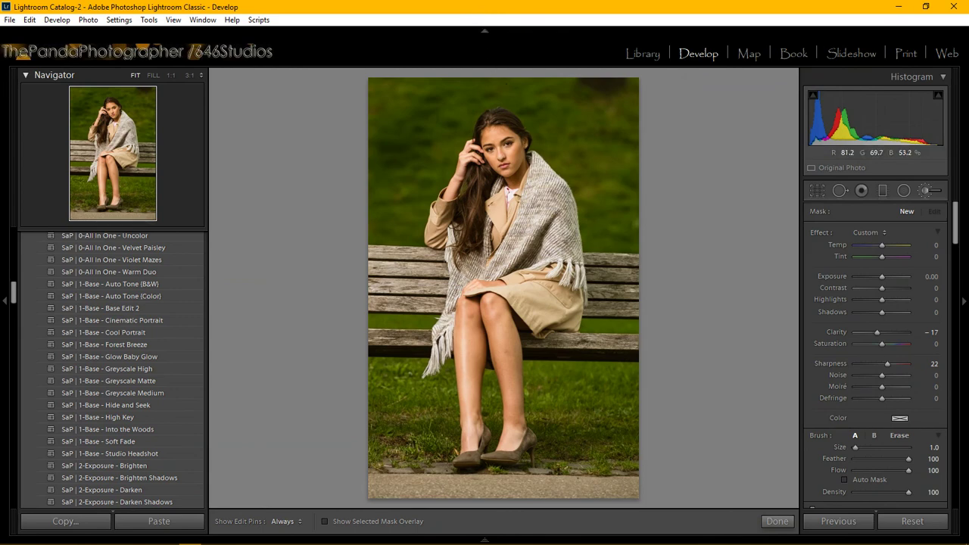
mouse_move(370, 539)
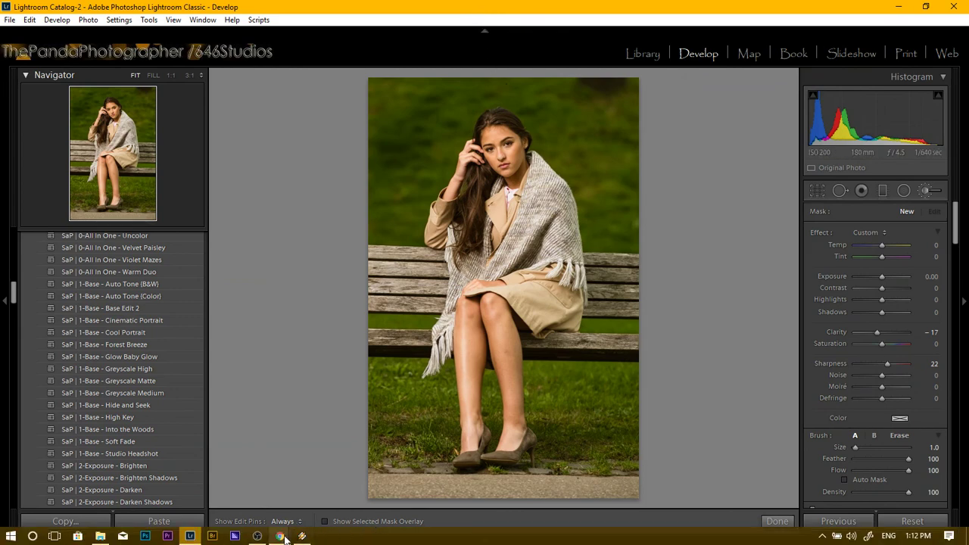
left_click(285, 537)
left_click(346, 493)
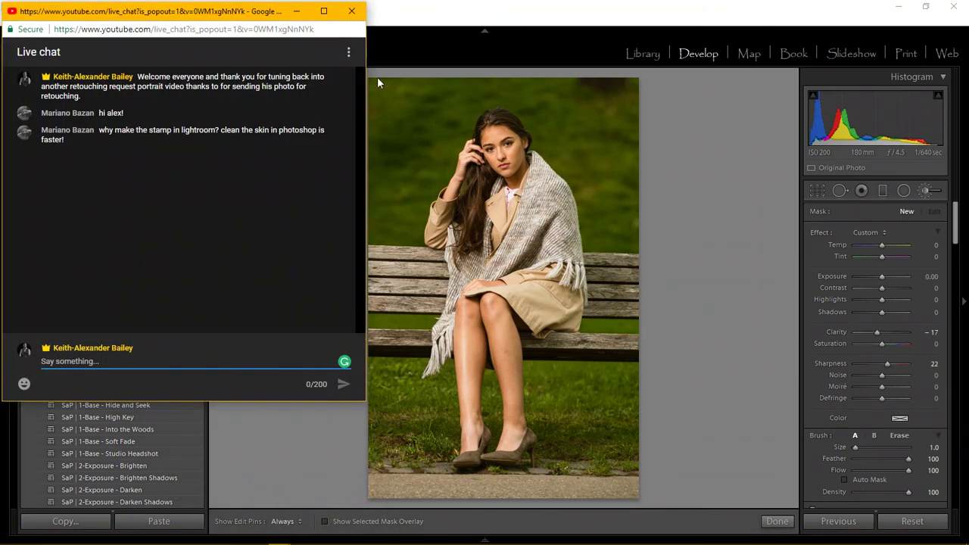
left_click(298, 11)
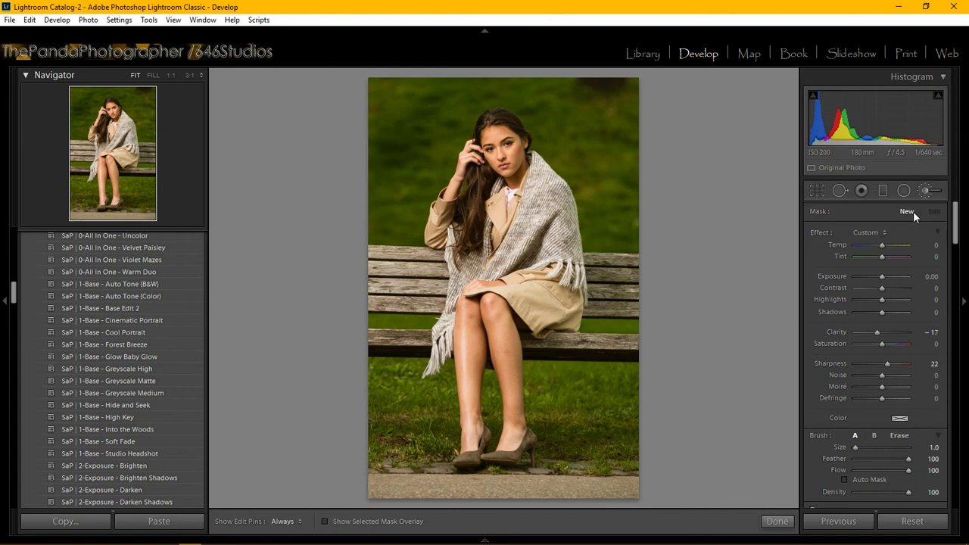
mouse_move(355, 541)
scroll(113, 302, "up", 2)
scroll(116, 341, "down", 12)
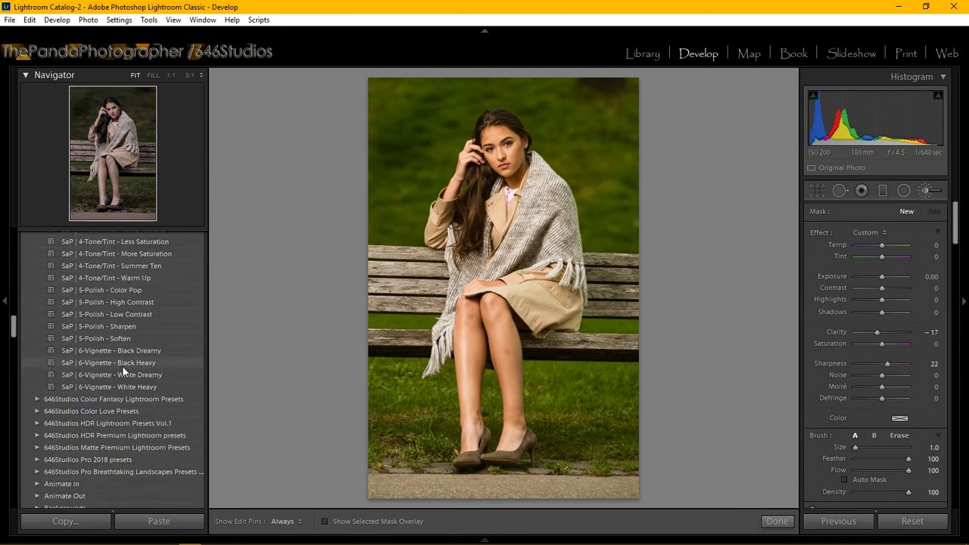
scroll(122, 365, "up", 2)
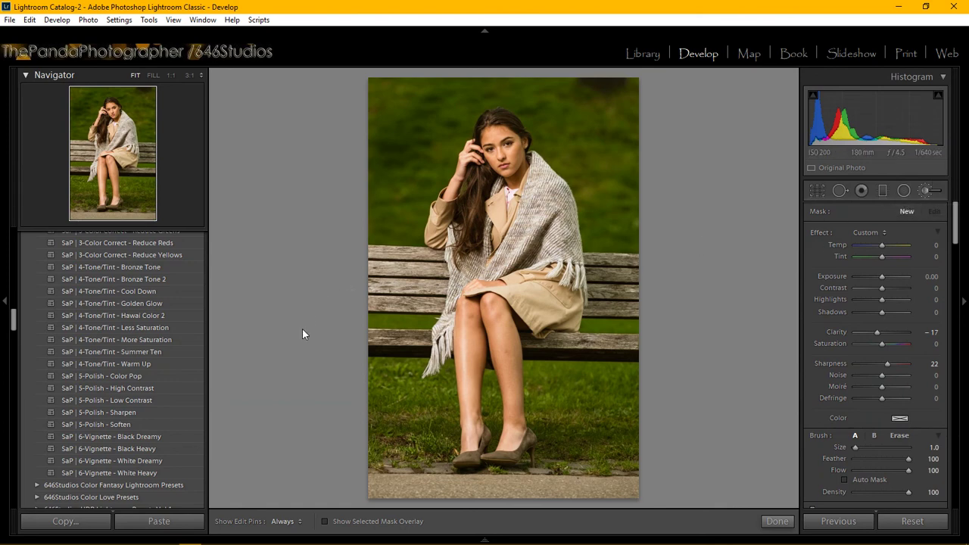
scroll(106, 340, "down", 15)
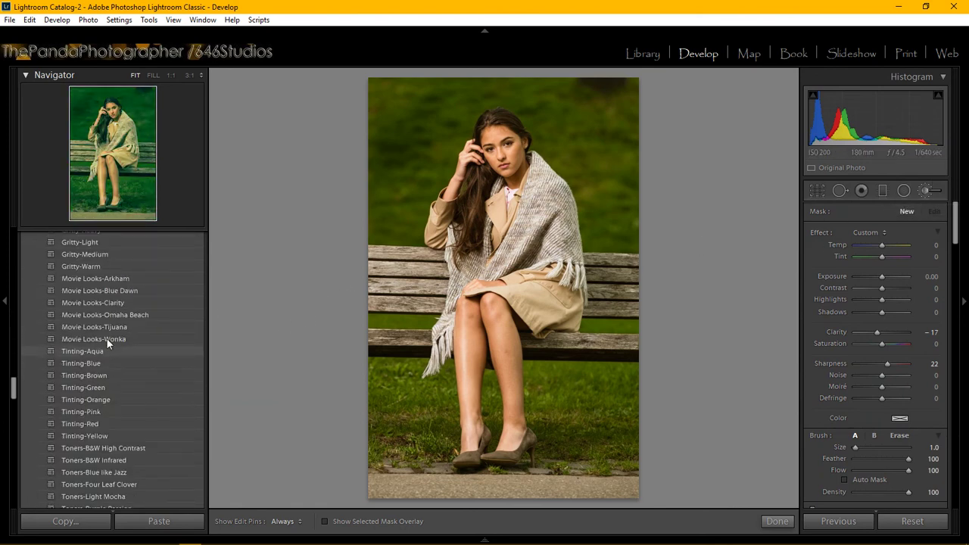
scroll(120, 351, "down", 5)
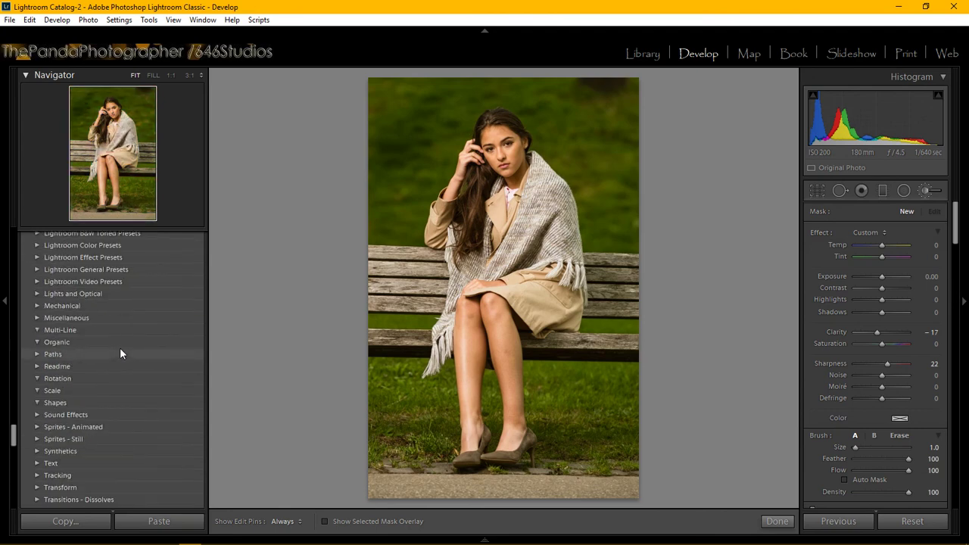
scroll(123, 349, "up", 5)
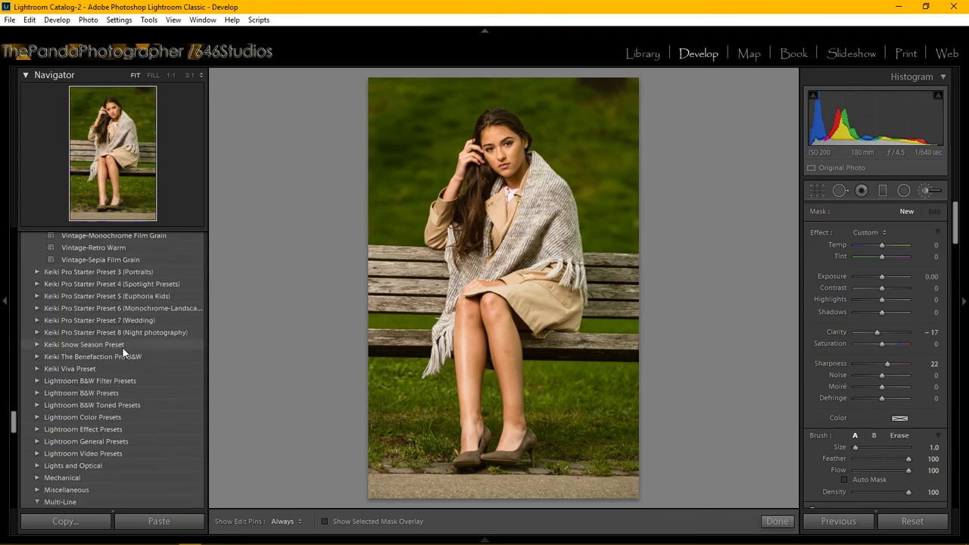
scroll(123, 350, "down", 5)
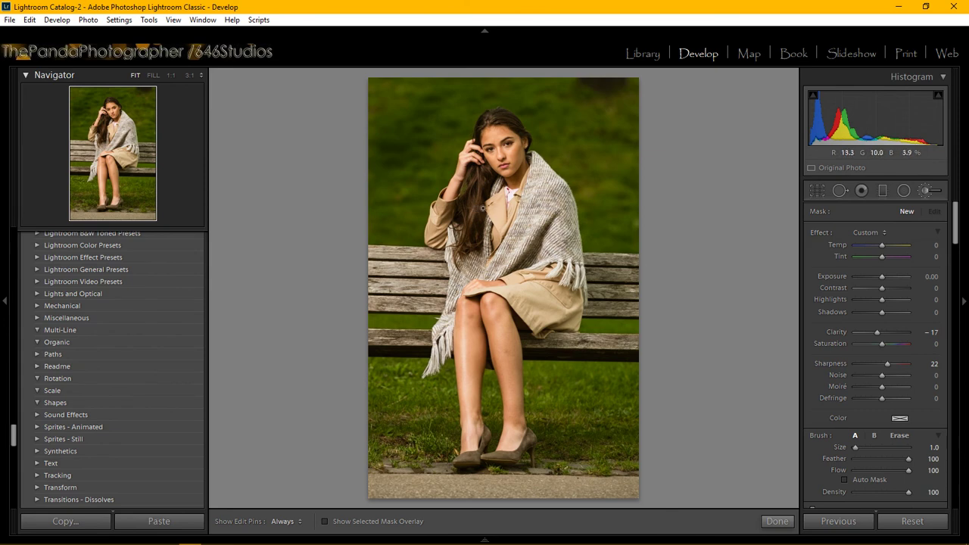
scroll(152, 442, "up", 5)
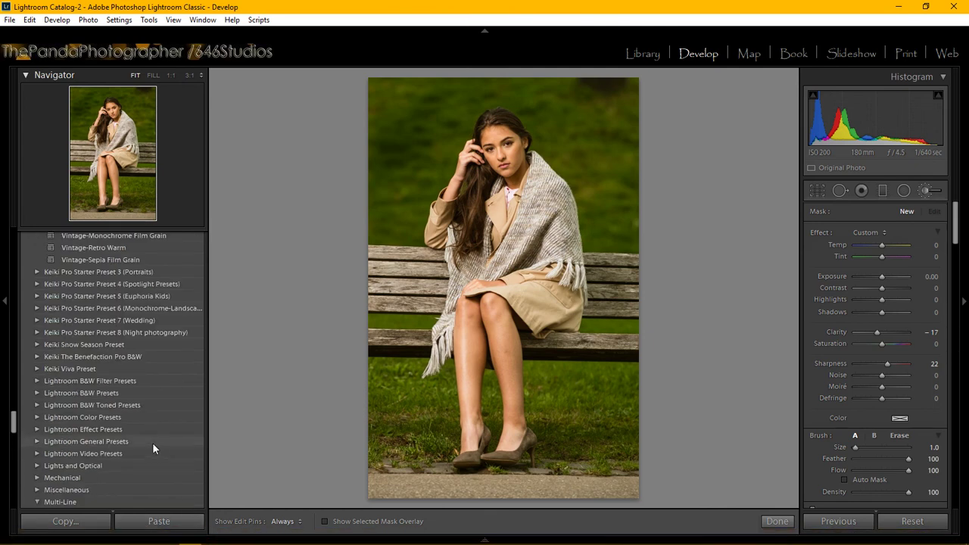
scroll(153, 442, "down", 3)
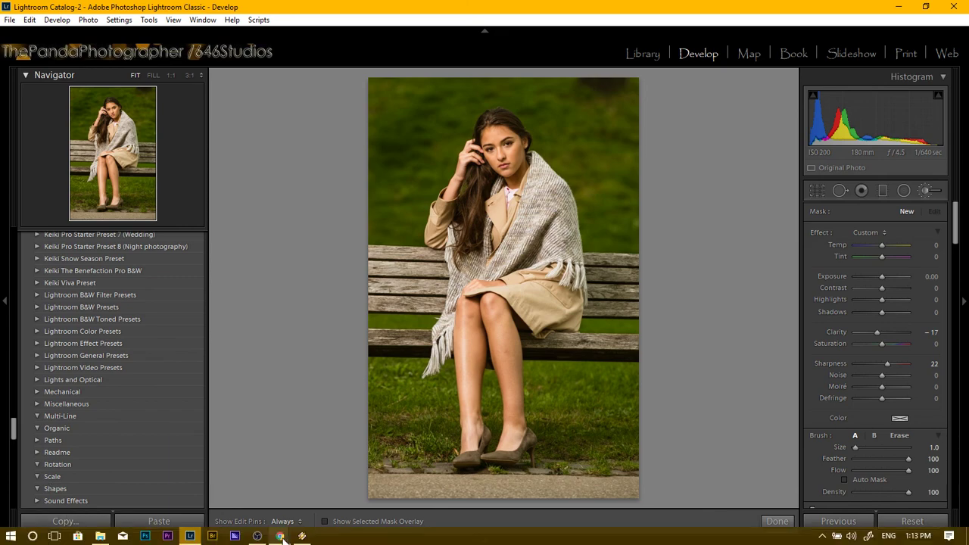
mouse_move(280, 537)
left_click(359, 503)
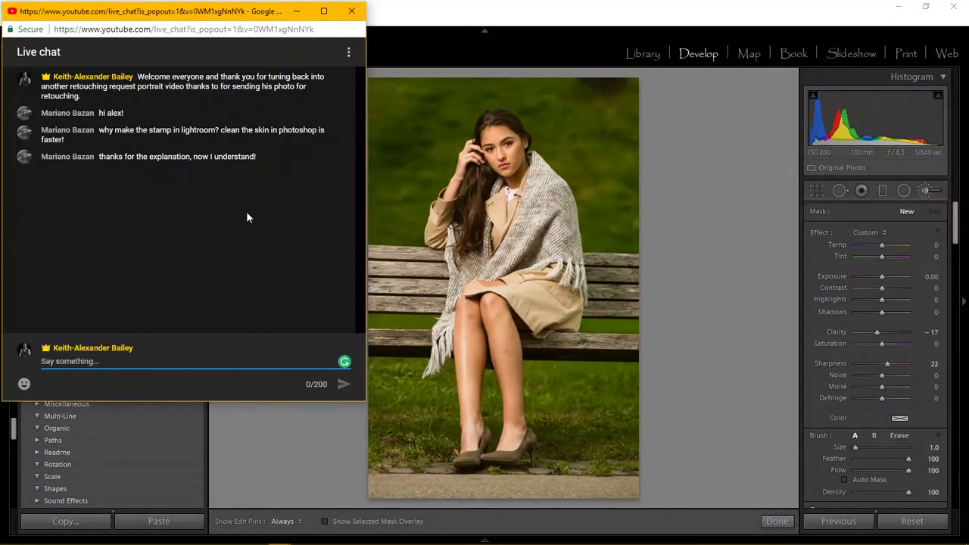
left_click(307, 12)
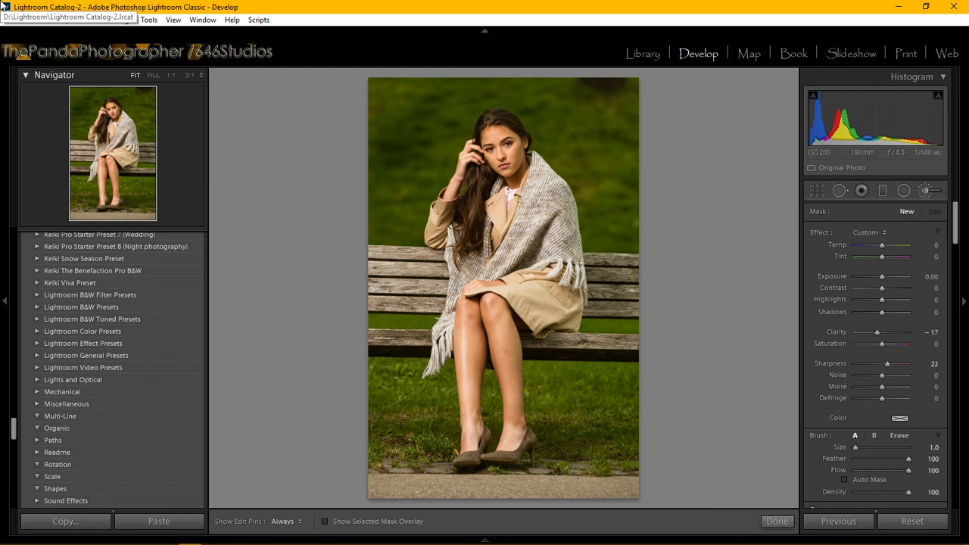
Close the Adjustment Brush, returning to Basic tone showing Exposure +0.55 and Shadows +50.
scroll(96, 317, "up", 8)
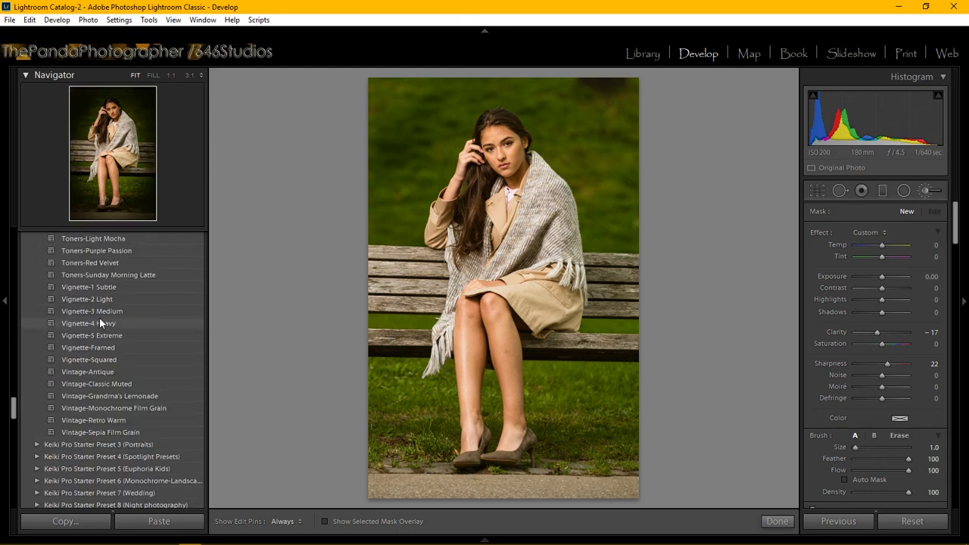
scroll(106, 299, "up", 12)
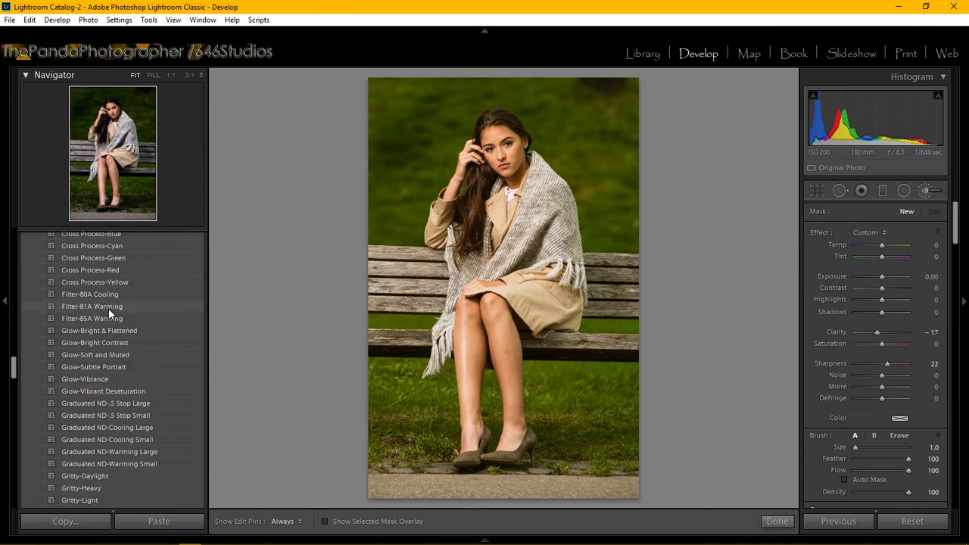
scroll(107, 319, "up", 10)
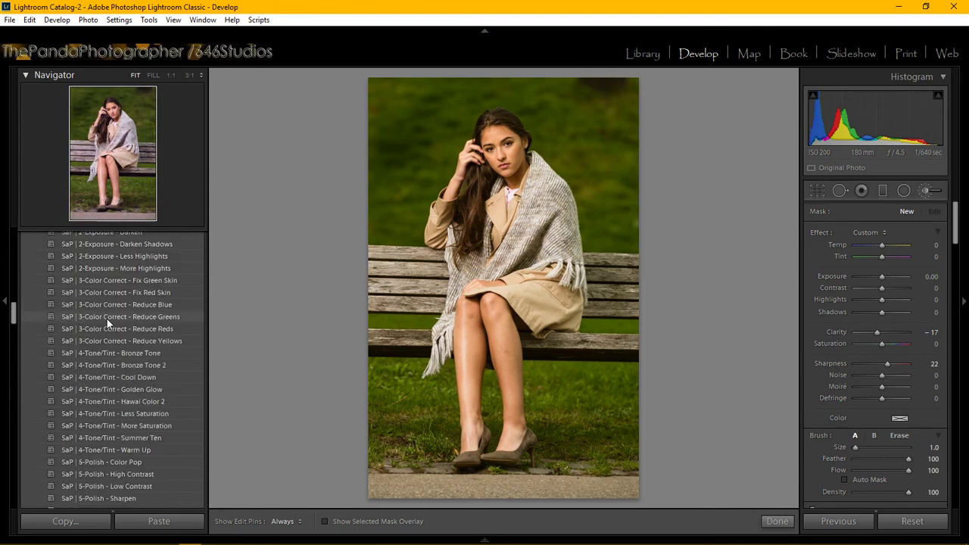
scroll(107, 319, "up", 10)
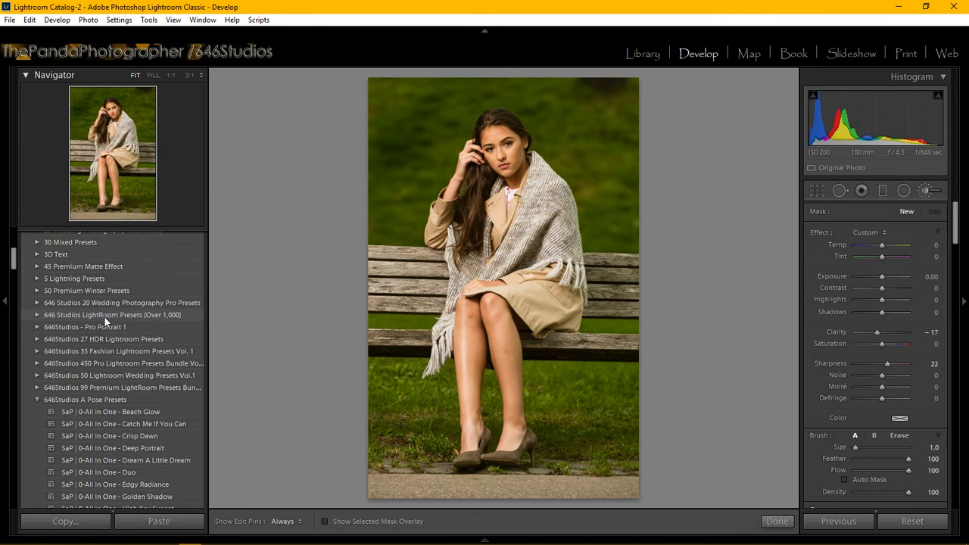
scroll(113, 341, "down", 3)
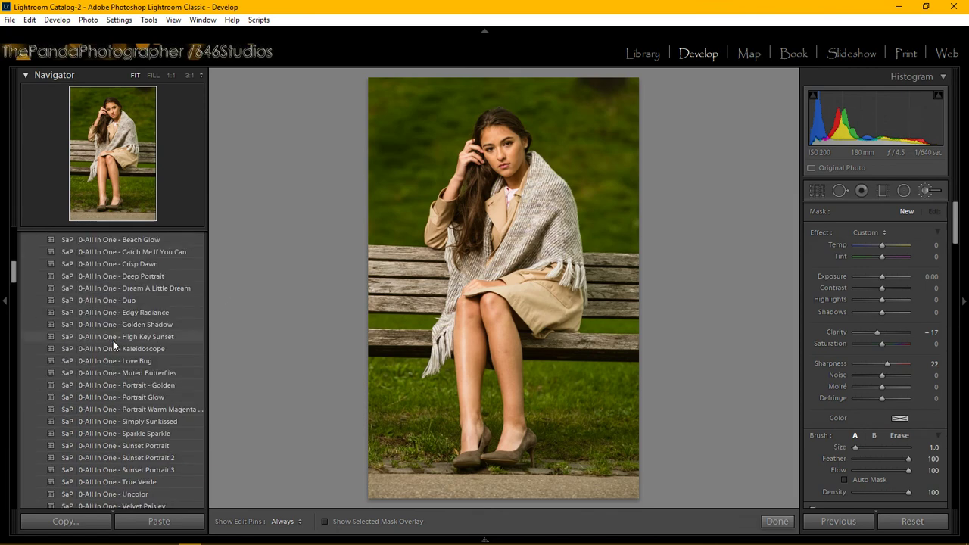
left_click(925, 190)
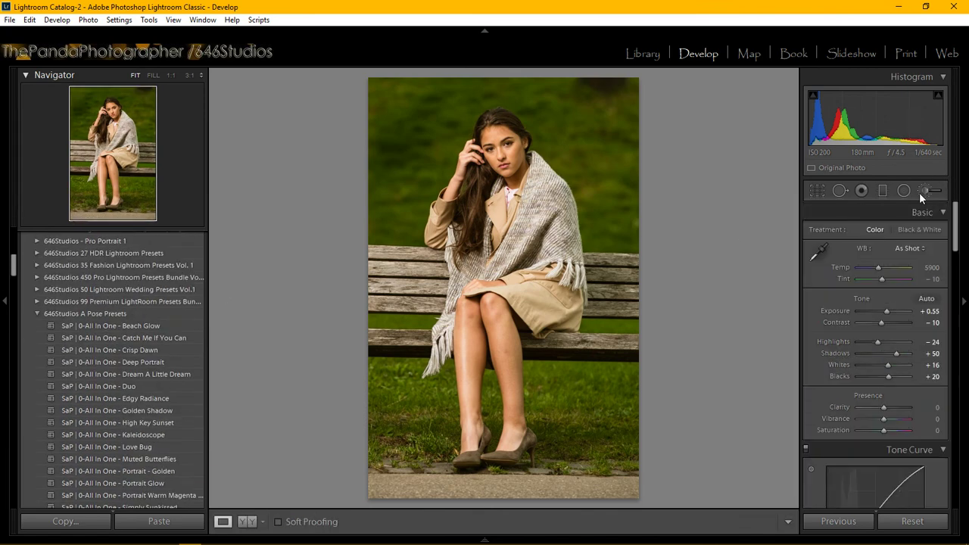
Reopen the brush with K and browse presets, leaving the Custom Clarity −17, Sharpness 22 effect.
key("k")
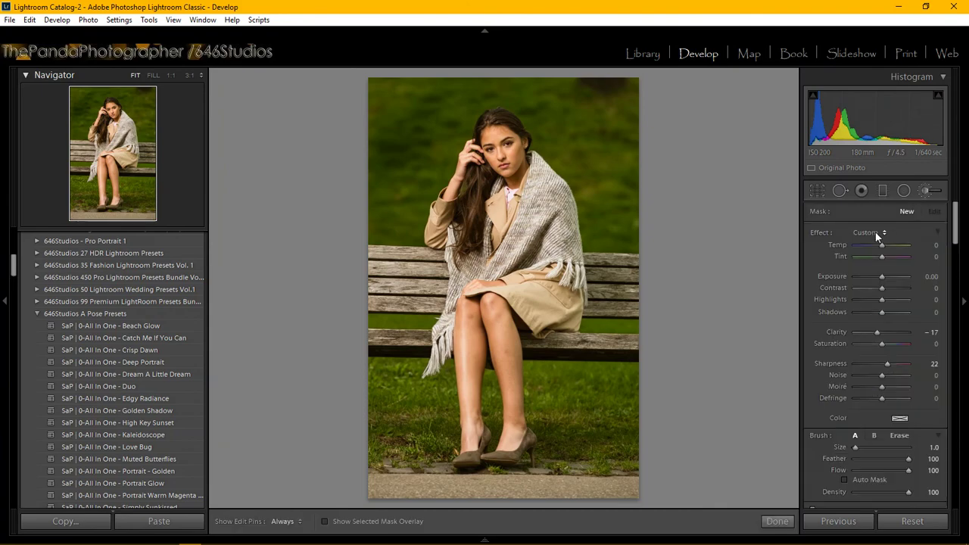
left_click(870, 232)
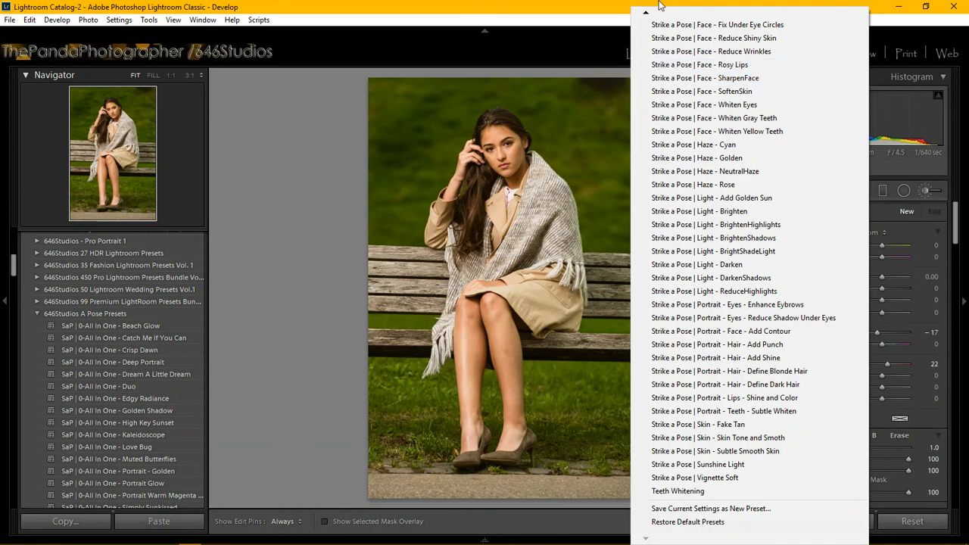
mouse_move(654, 15)
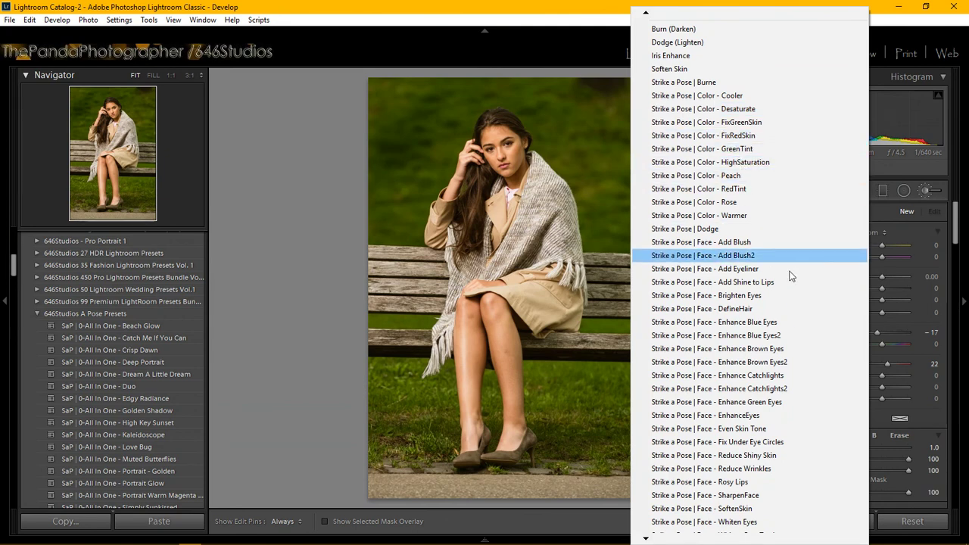
left_click(325, 279)
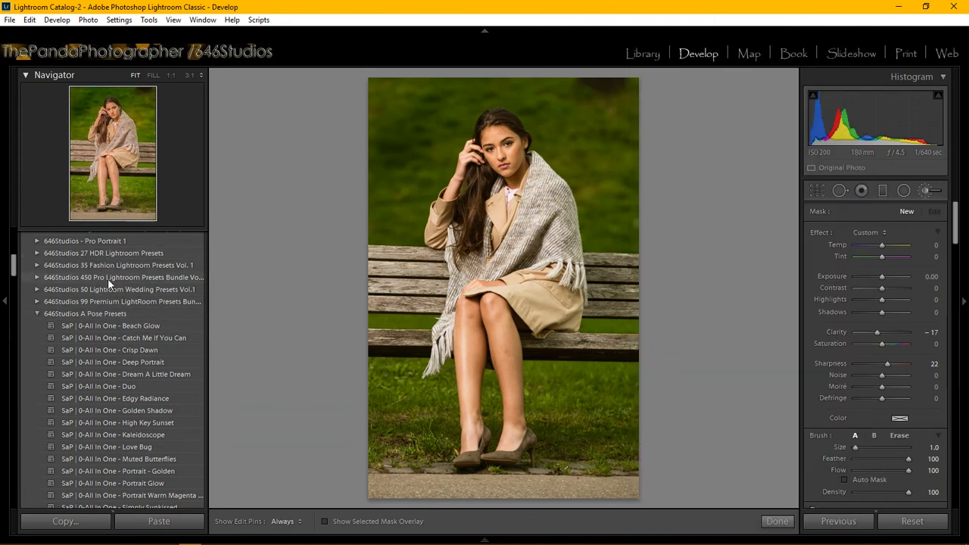
scroll(111, 280, "up", 3)
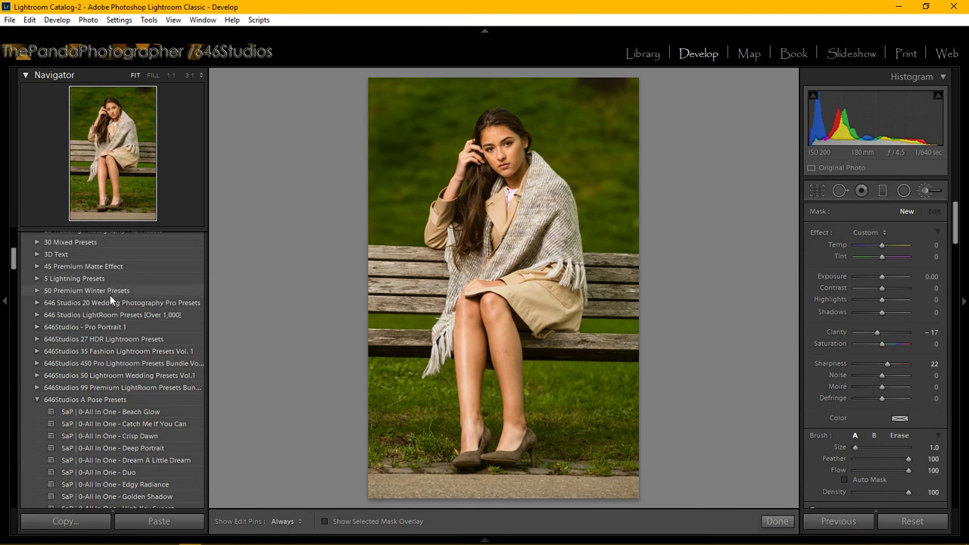
scroll(116, 355, "down", 10)
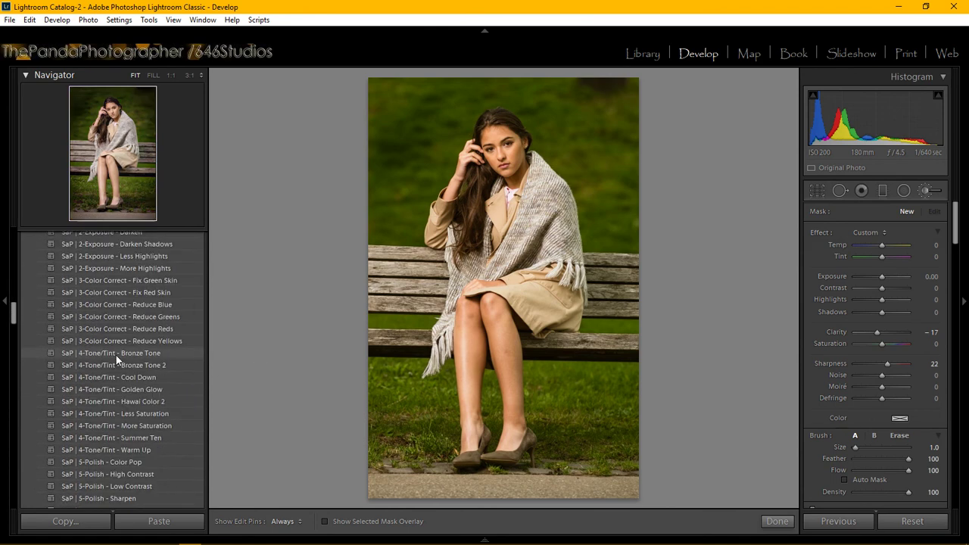
scroll(116, 355, "down", 4)
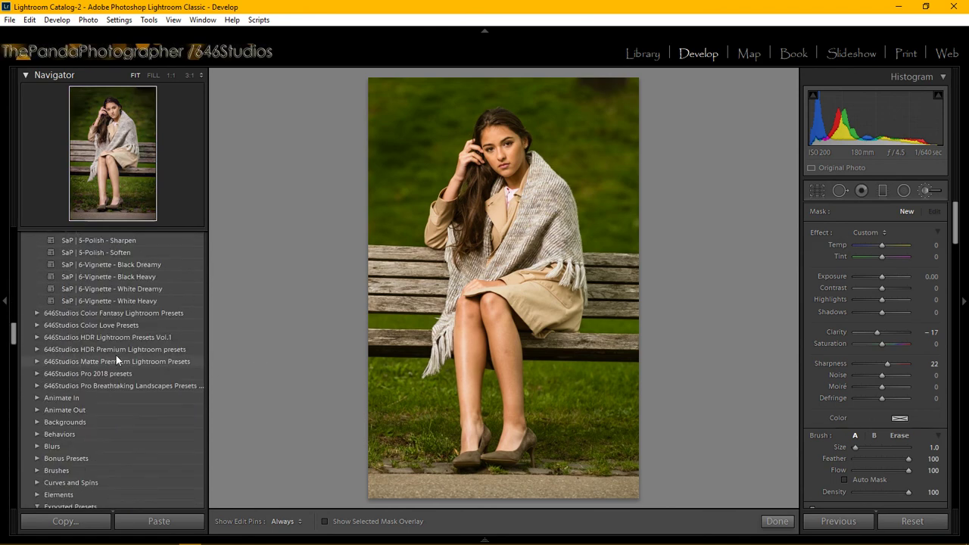
left_click(37, 313)
scroll(97, 337, "down", 2)
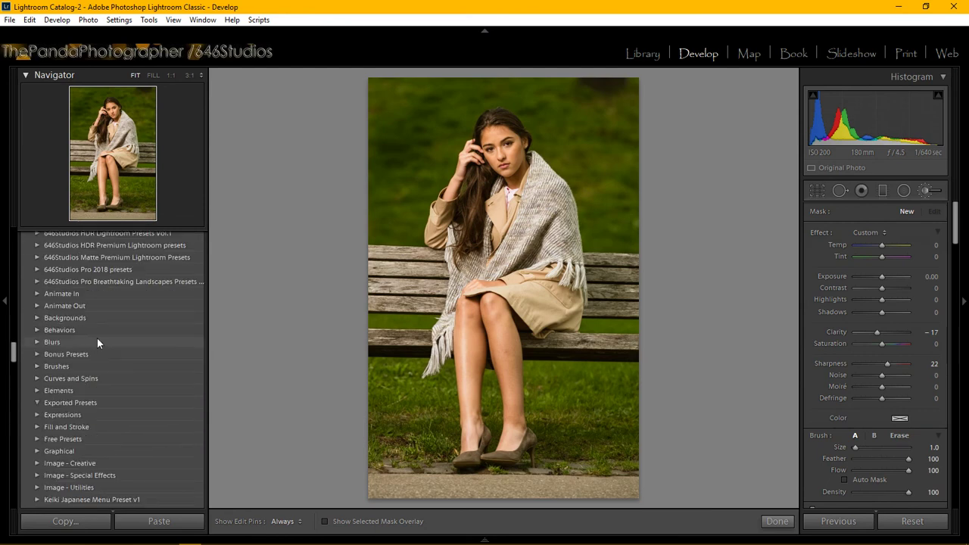
scroll(94, 338, "up", 6)
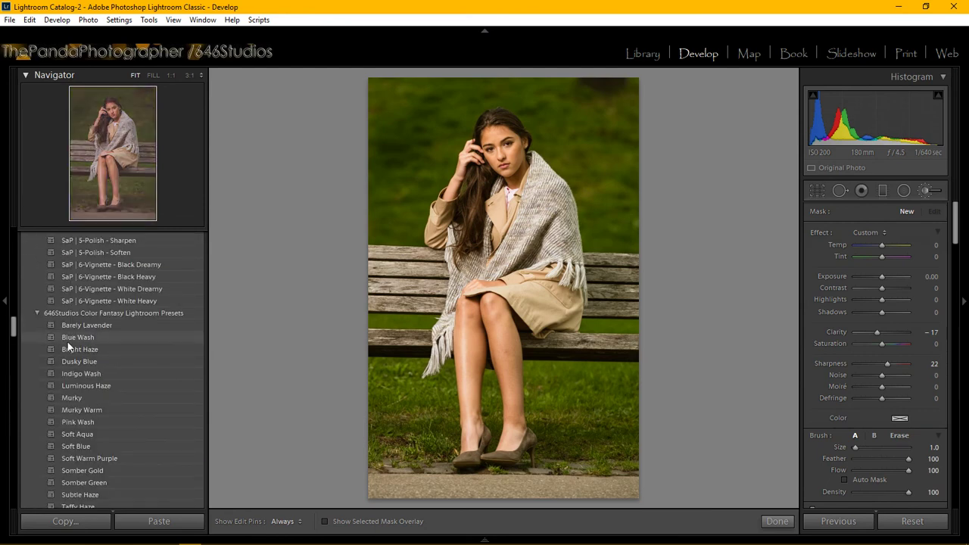
left_click(37, 312)
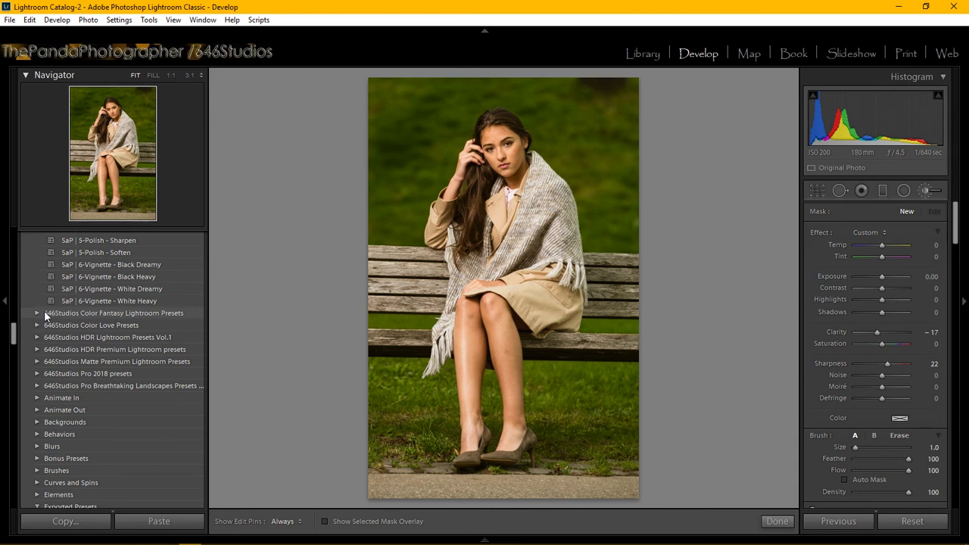
mouse_move(213, 539)
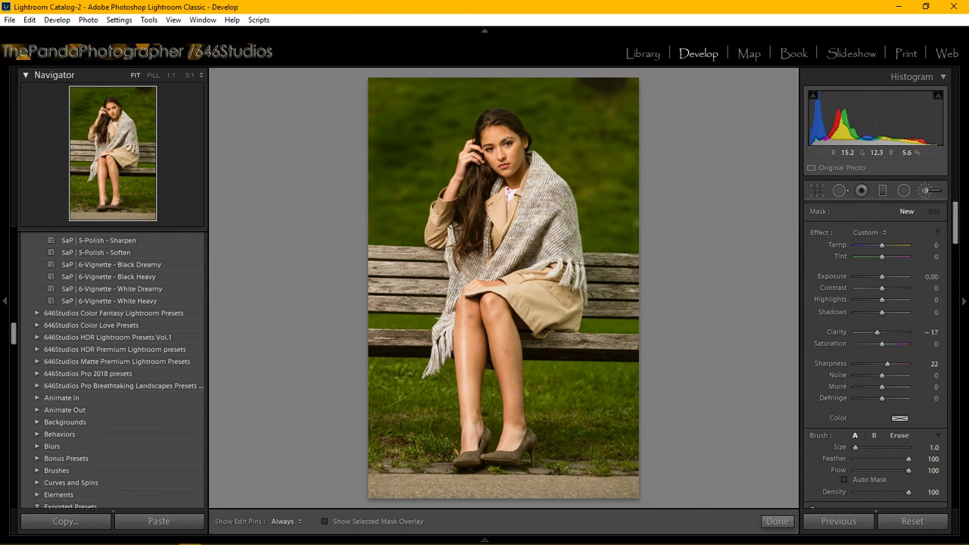
key("h")
left_click(500, 147)
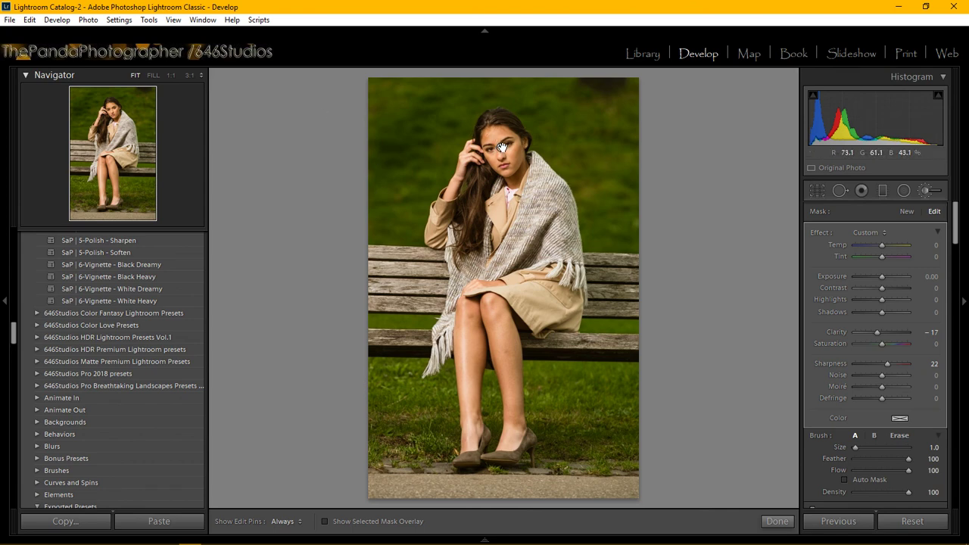
Delete the existing face brush adjustment and close the brush panel.
right_click(502, 147)
left_click(534, 168)
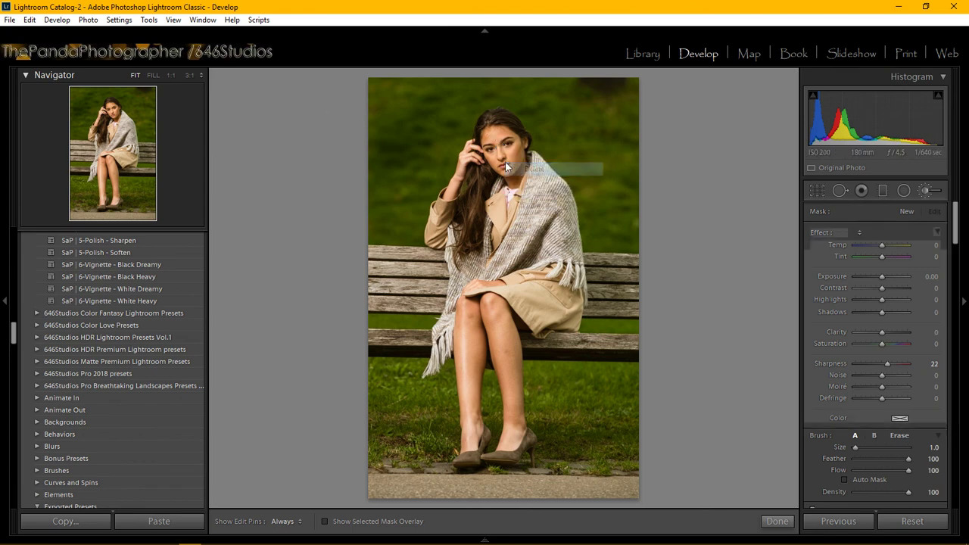
left_click(777, 520)
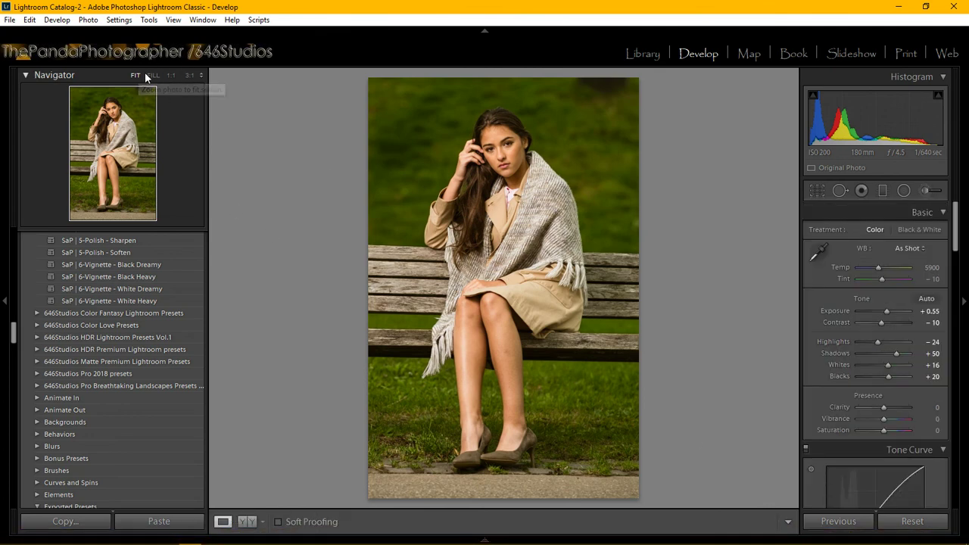
Zoom the Navigator to 1:1 and pan to show her whole face.
left_click(166, 75)
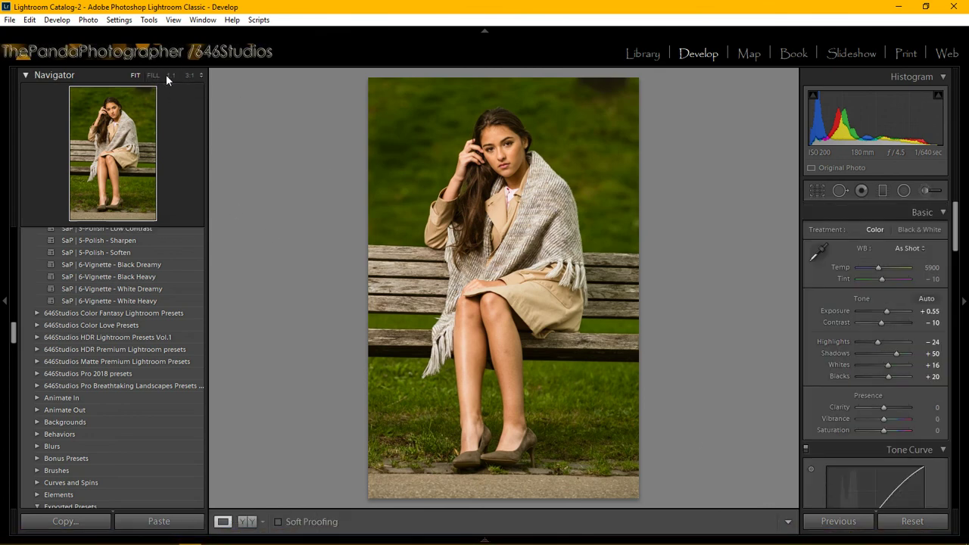
left_click(82, 78)
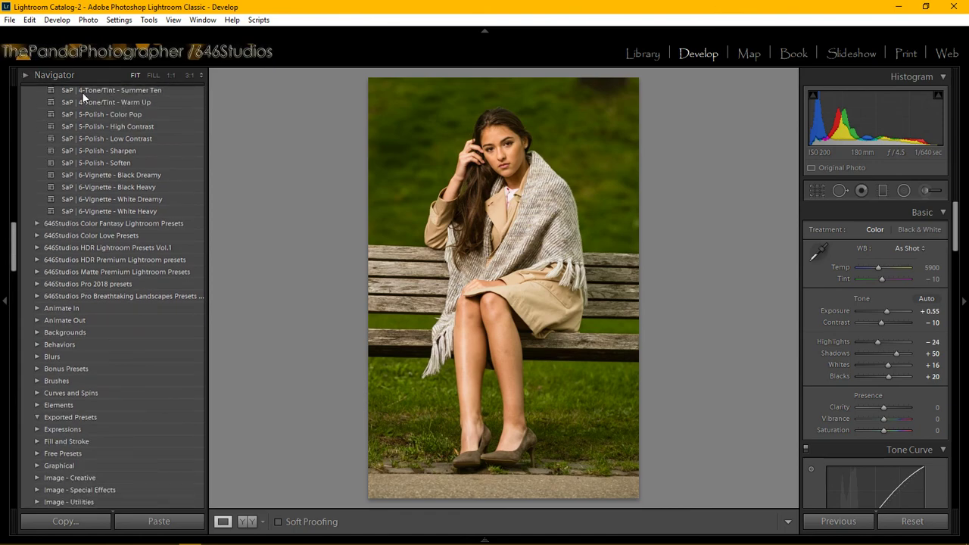
left_click(171, 76)
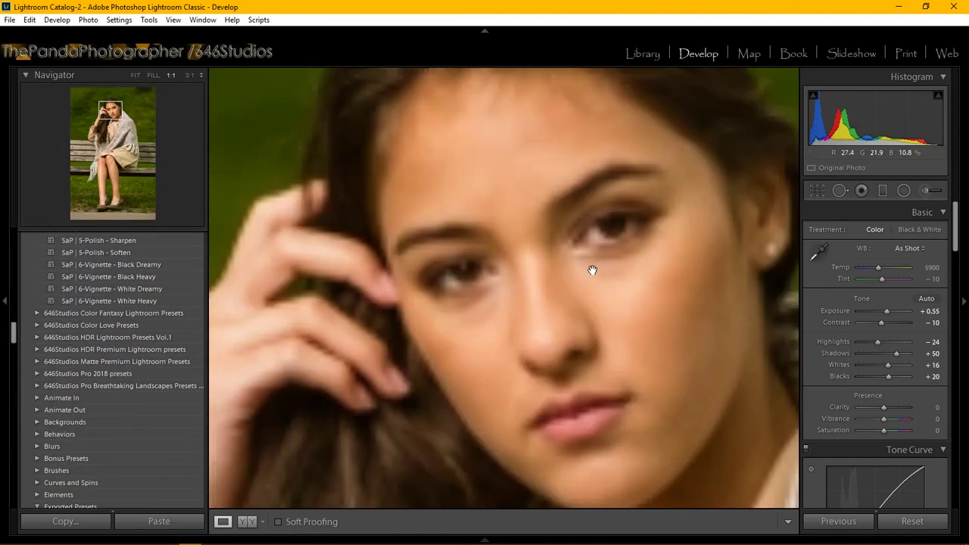
left_click_drag(565, 296, 510, 311)
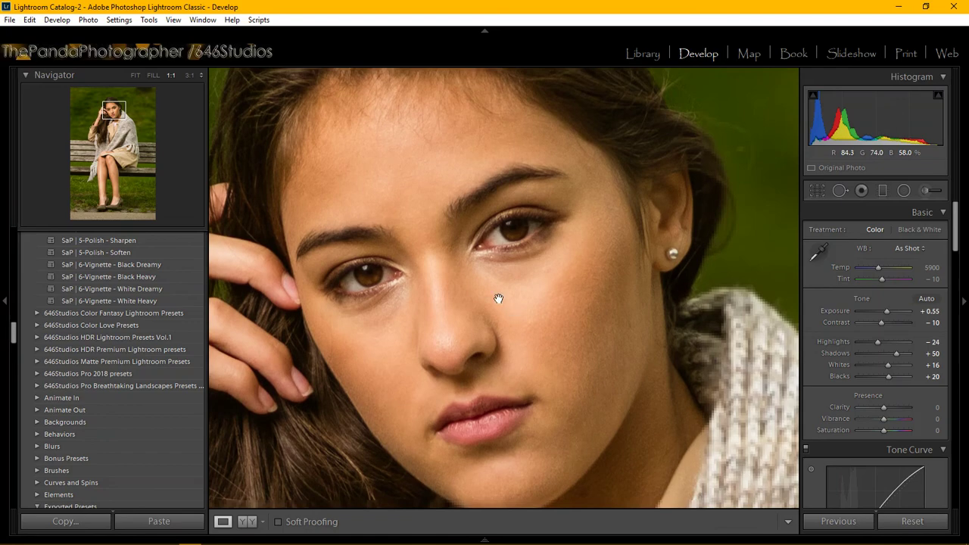
Start a new brush mask with the Strike a Pose Face Enhance Brown Eyes effect.
left_click(926, 191)
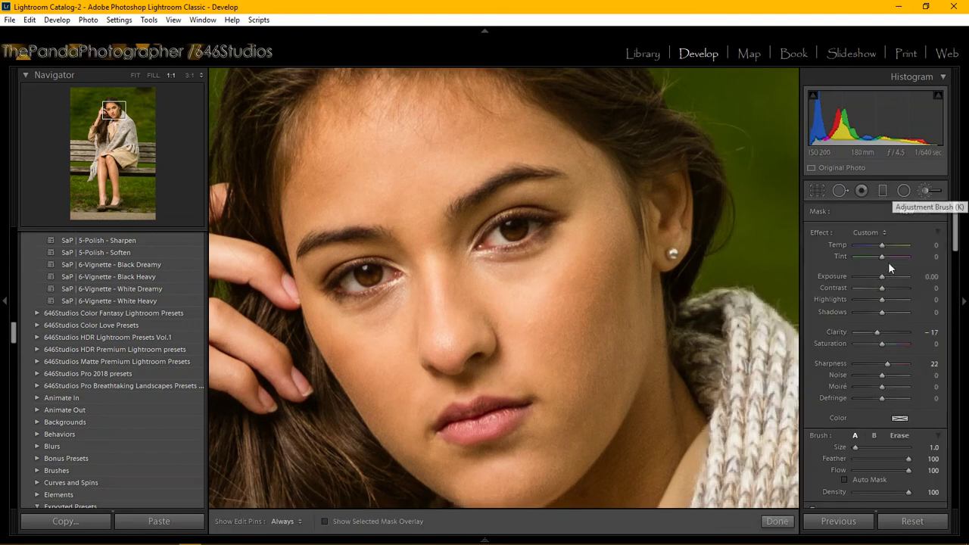
left_click(882, 232)
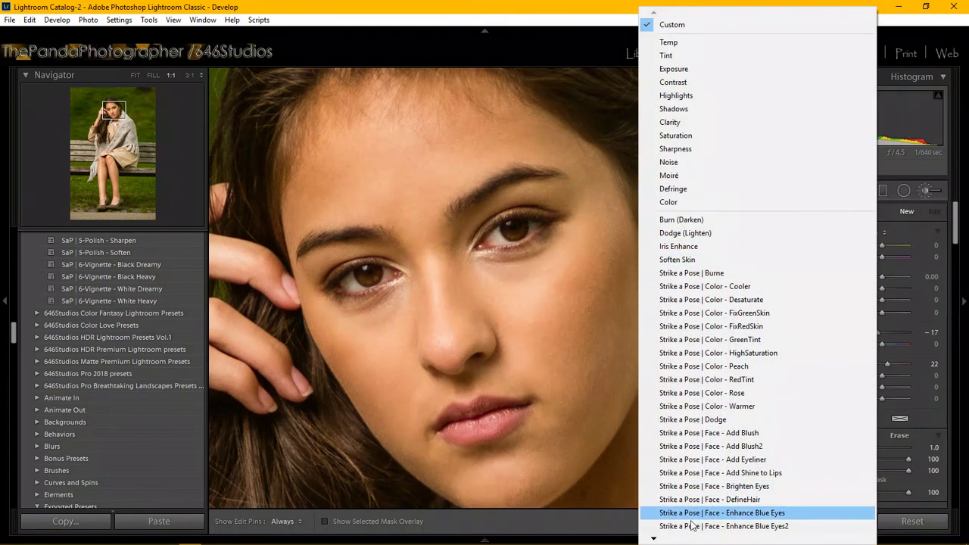
mouse_move(663, 540)
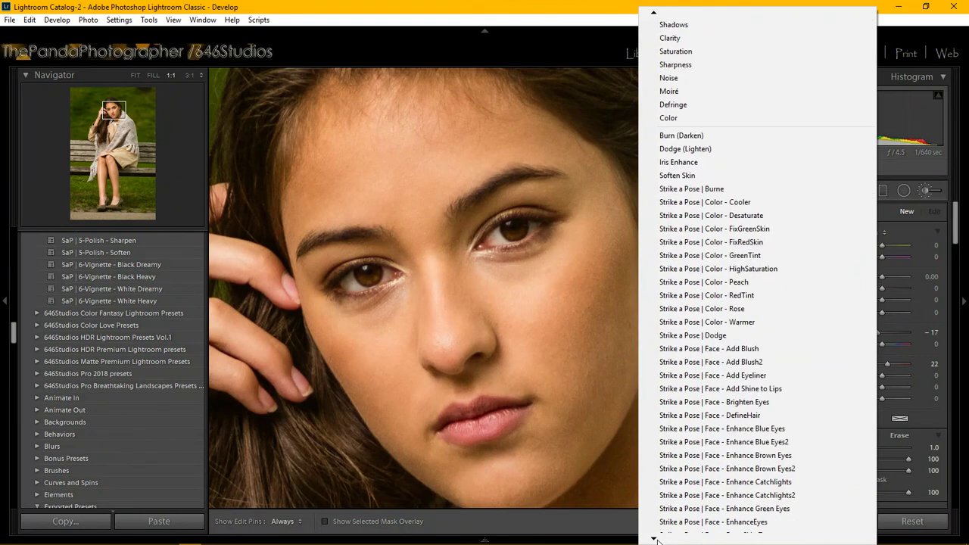
left_click(740, 419)
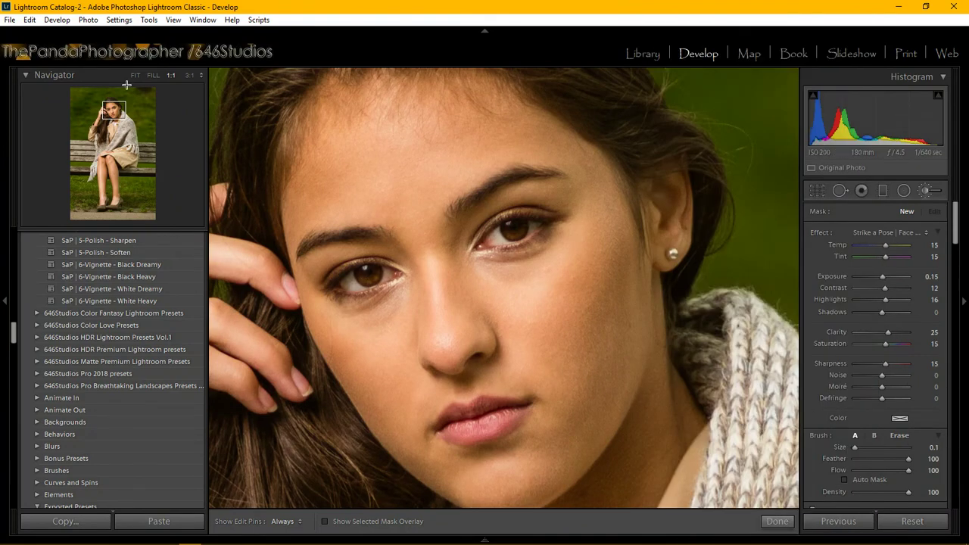
At 3:1 zoom, paint the effect onto the left eye's iris, then hide the edit pins.
left_click(189, 75)
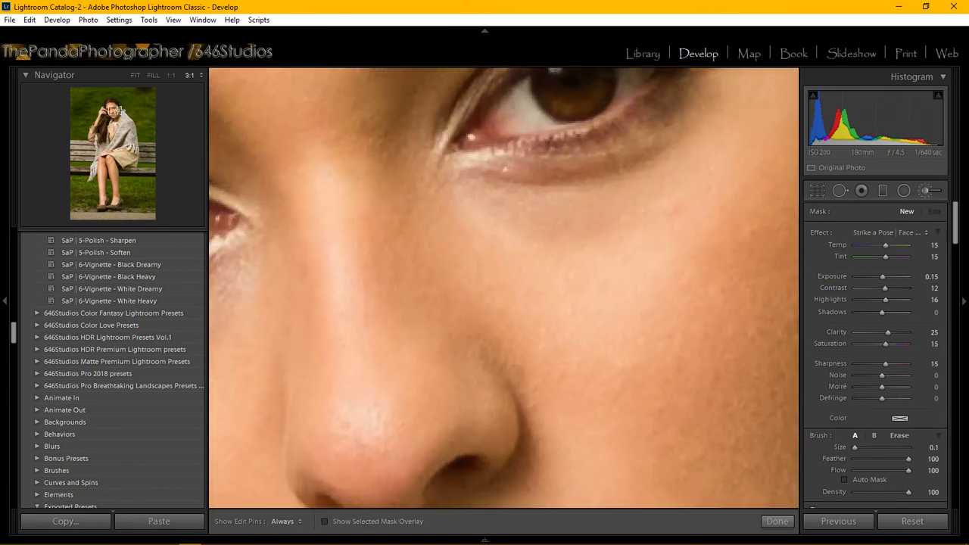
left_click(112, 109)
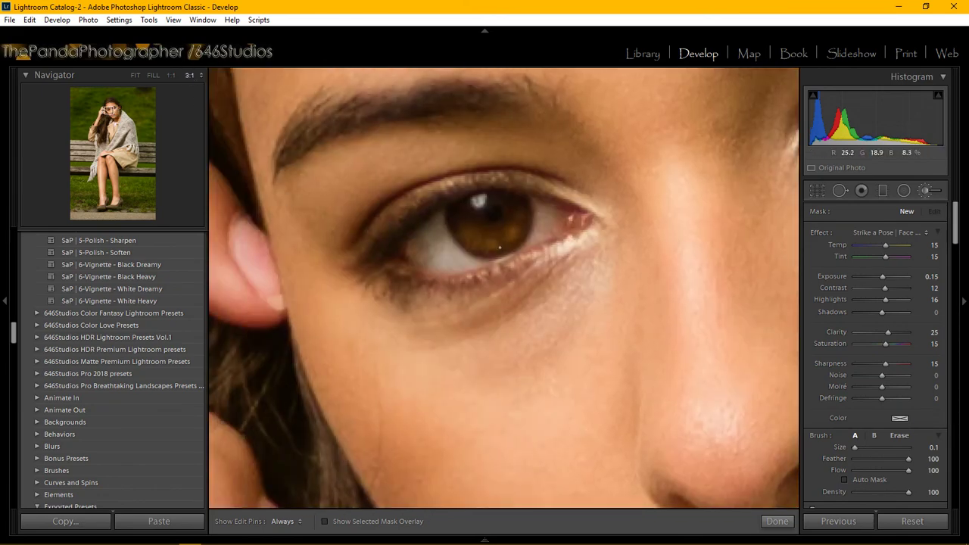
left_click(493, 242)
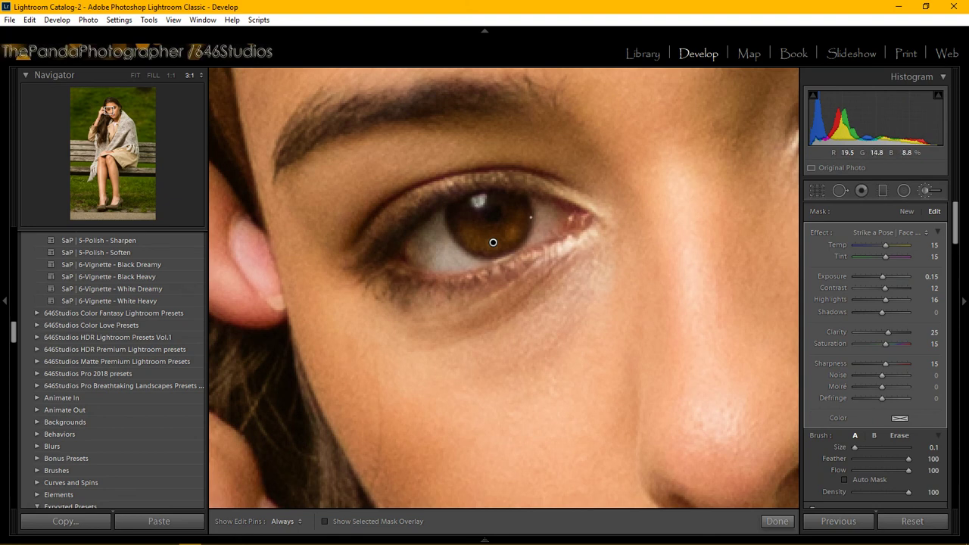
scroll(530, 218, "up", 3)
scroll(531, 218, "down", 1)
key("h")
key("h")
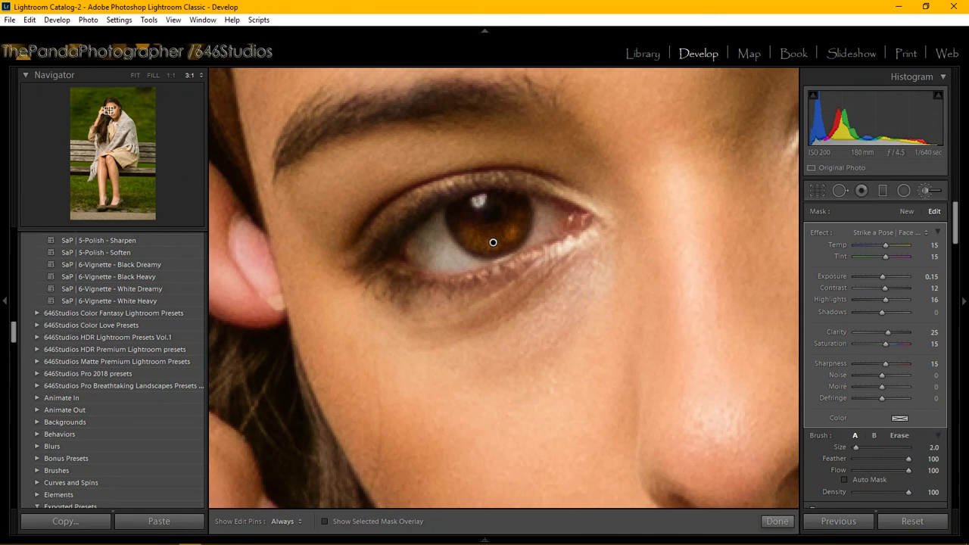
Pan to the other eye and paint the eye effect onto its iris as a new mask.
left_click_drag(110, 111, 112, 110)
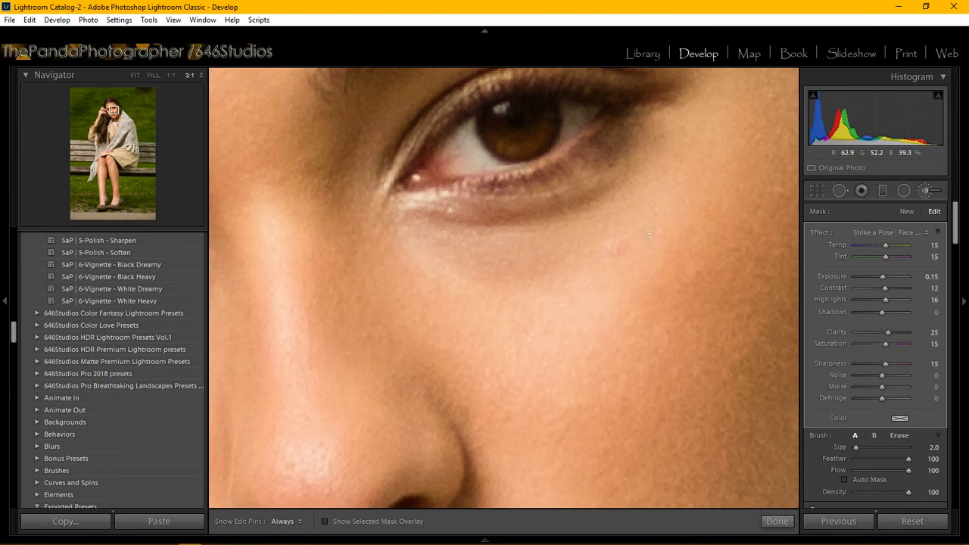
left_click(903, 211)
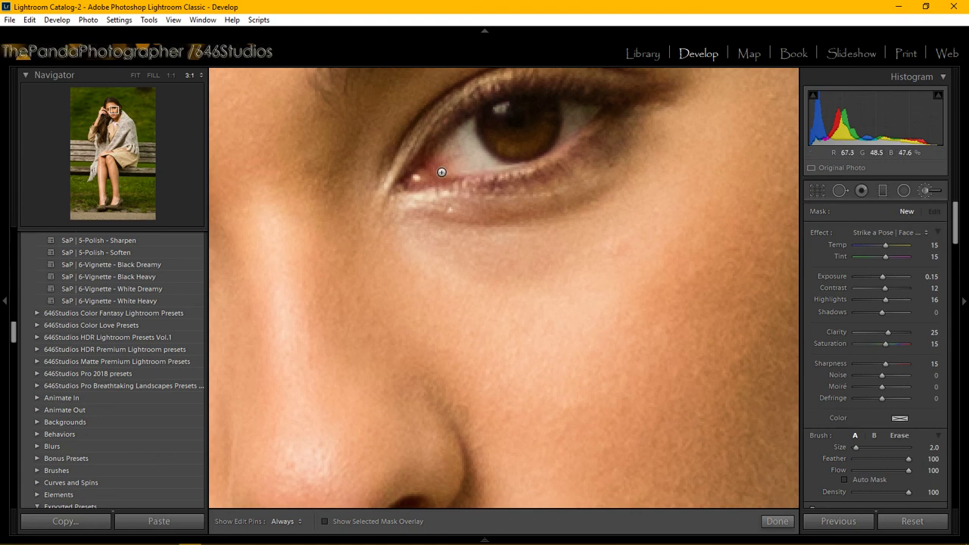
left_click(519, 142)
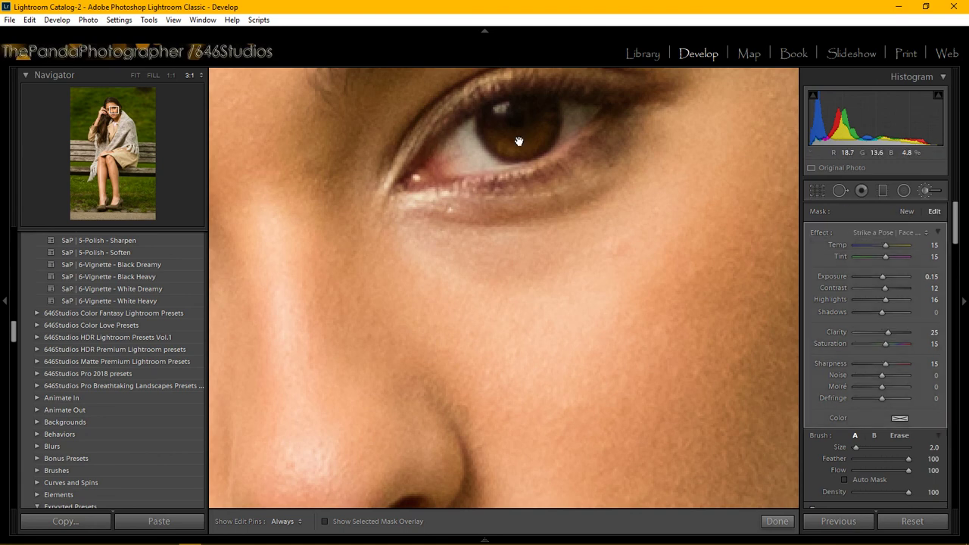
Set the second iris mask's Exposure to 0.20 and hide the edit pins.
left_click(936, 277)
left_click(936, 277)
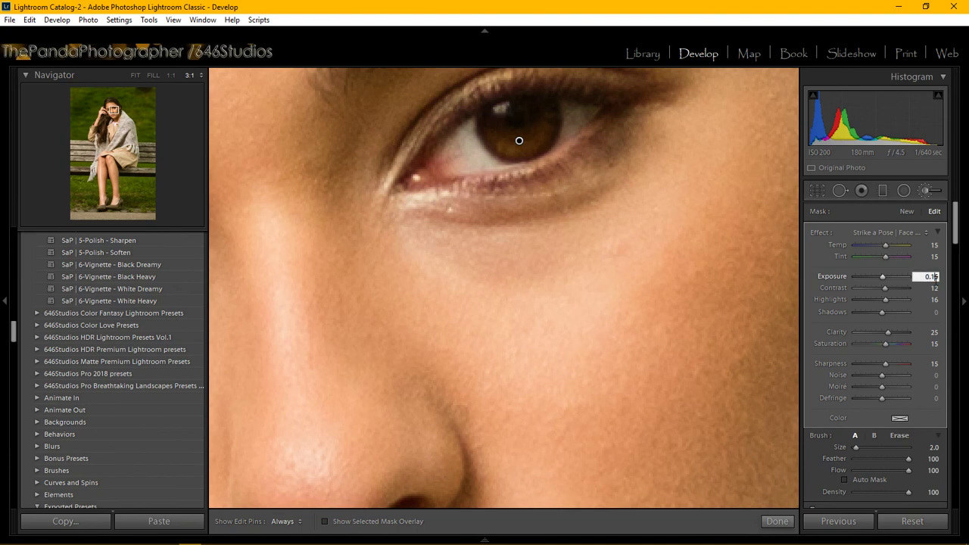
key("BackSpace")
type("0.20")
key("Return")
key("h")
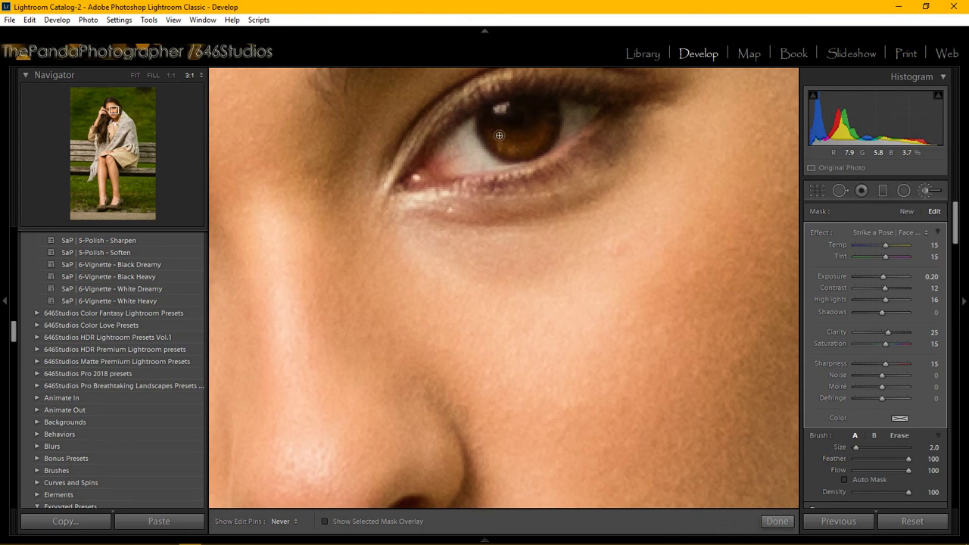
Finish the brush edits, fit the photo, and compare original and retouched side by side (Y|Y).
key("h")
left_click(776, 521)
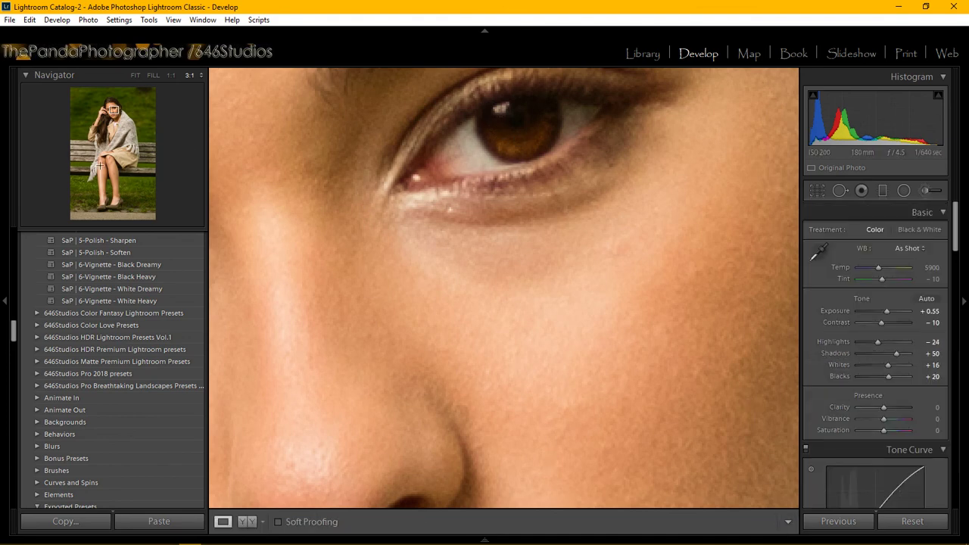
left_click(134, 75)
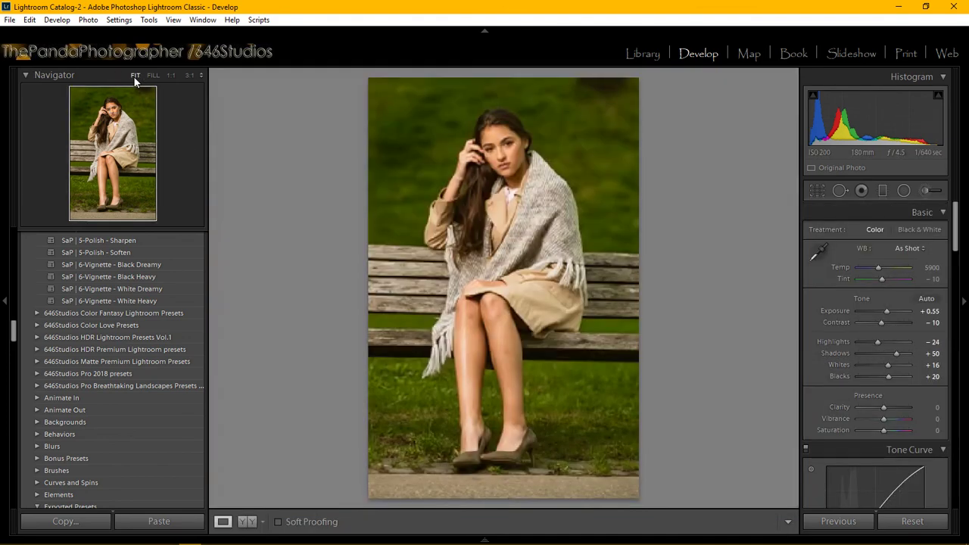
left_click(247, 521)
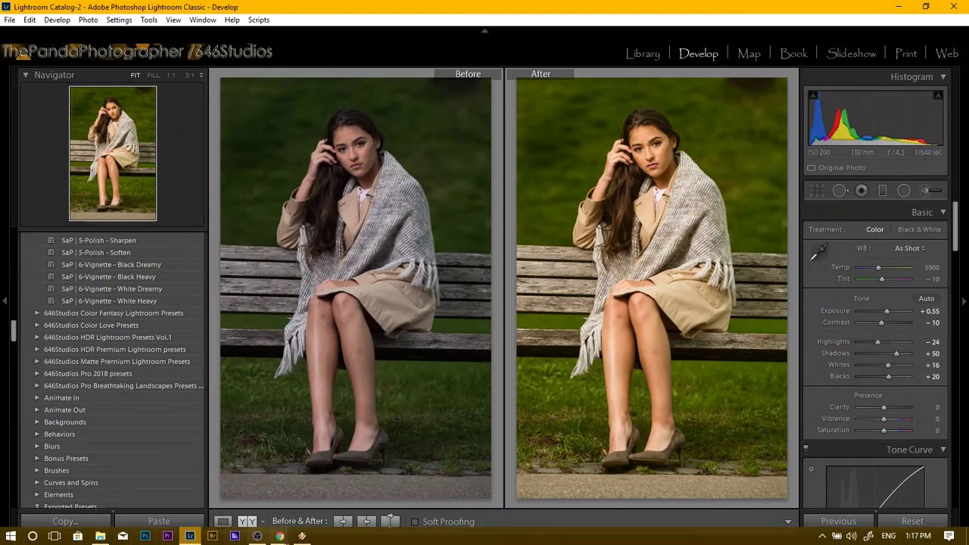
mouse_move(280, 535)
left_click(329, 495)
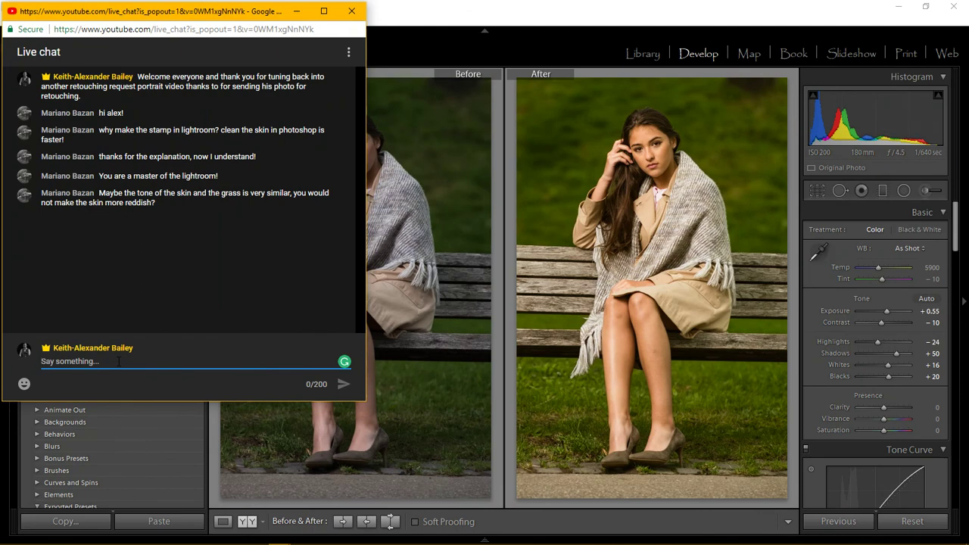
left_click(297, 12)
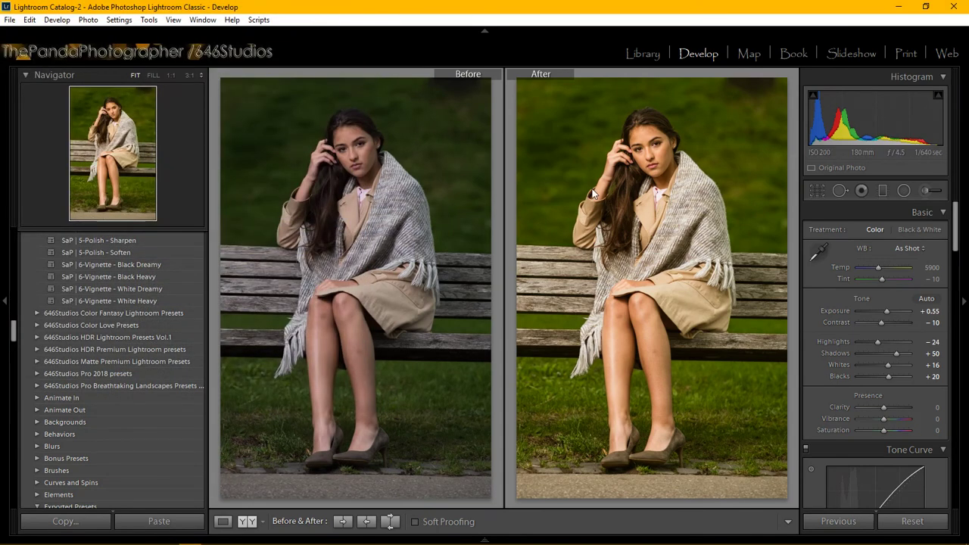
Try the Fix Red Skin preset on the portrait, then undo it.
scroll(152, 356, "up", 10)
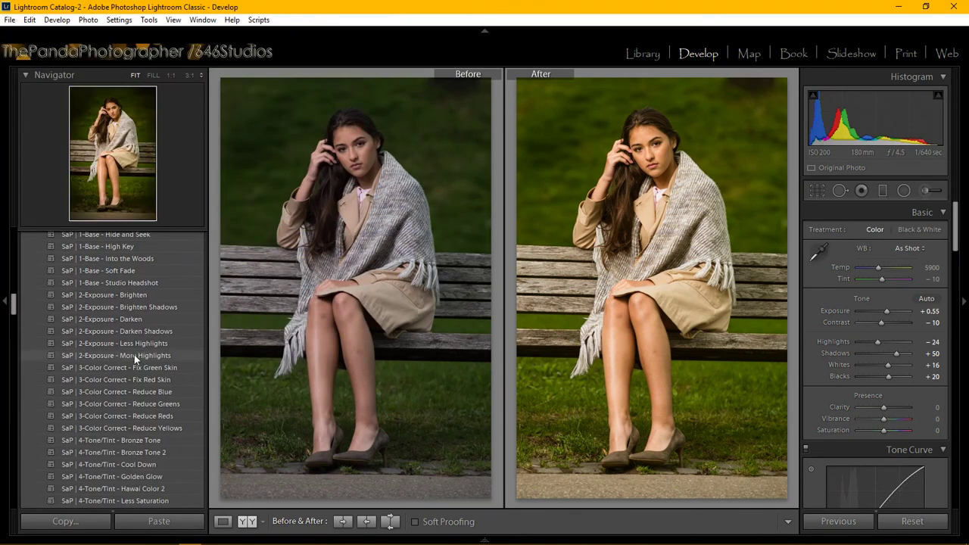
left_click(165, 378)
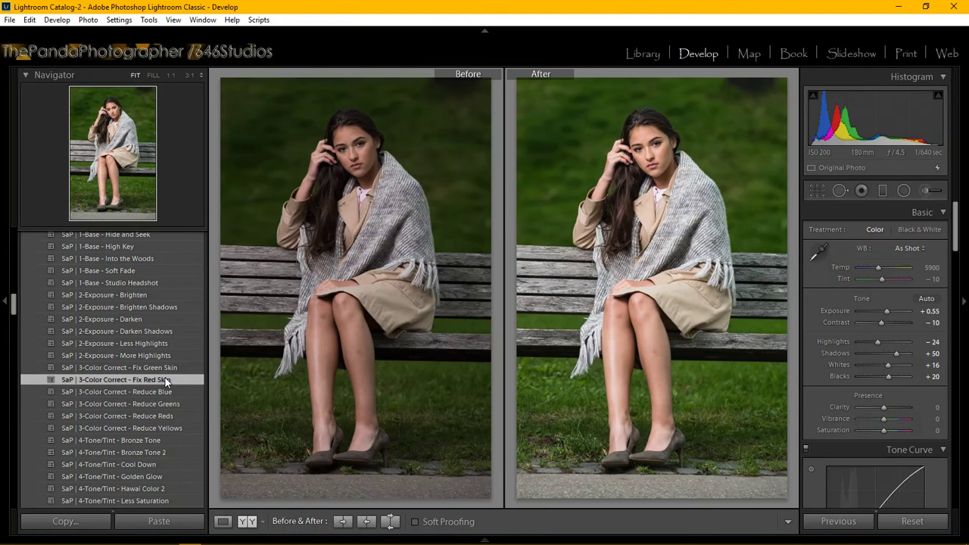
left_click(29, 20)
left_click(34, 34)
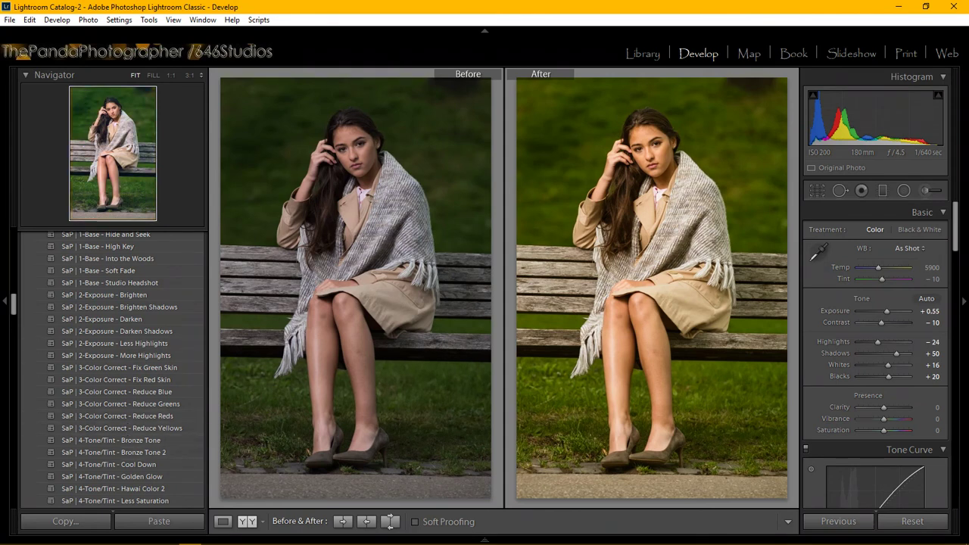
Switch to Loupe view so only the edited bench portrait is shown.
mouse_move(183, 536)
mouse_move(280, 536)
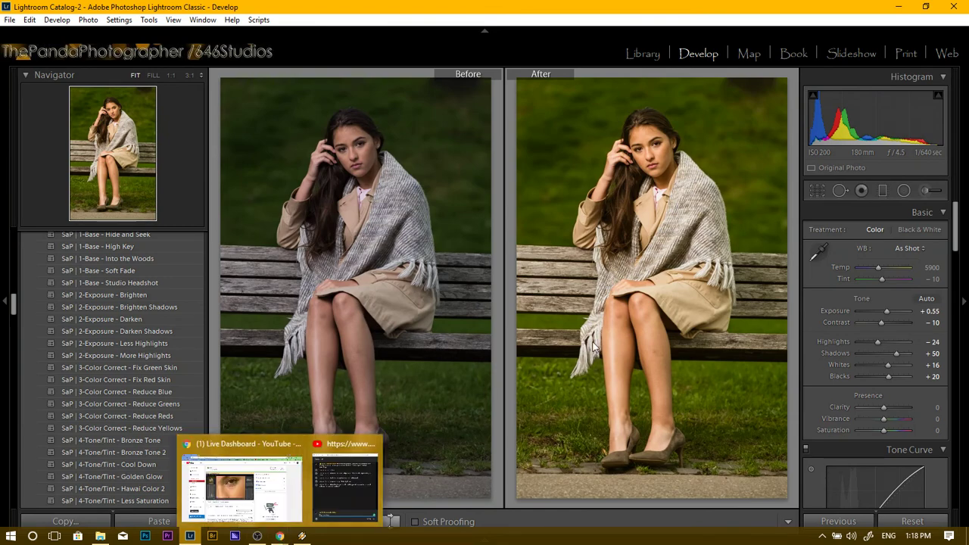
left_click(222, 521)
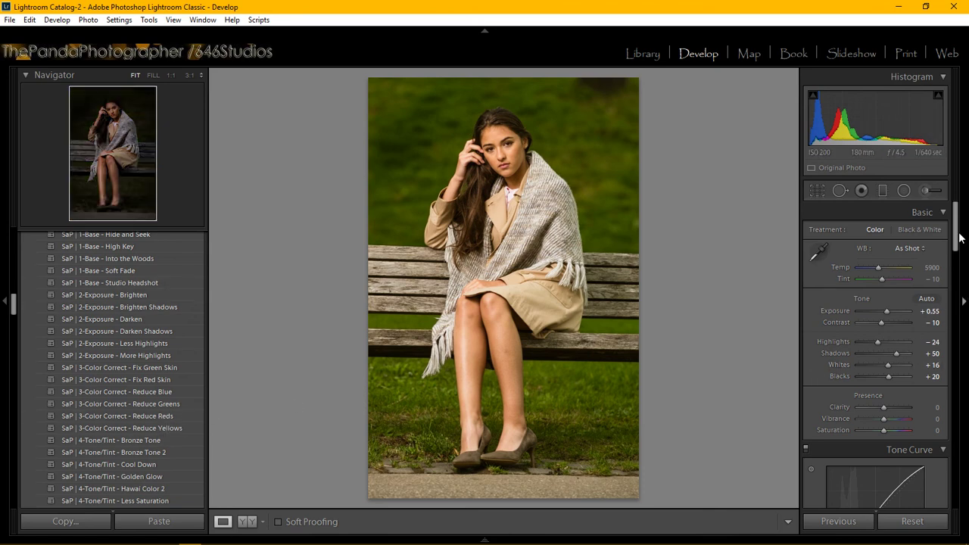
In the Detail panel, set sharpening Amount 28, Radius 1.1 and Detail 30.
left_click_drag(958, 233, 951, 335)
left_click(936, 405)
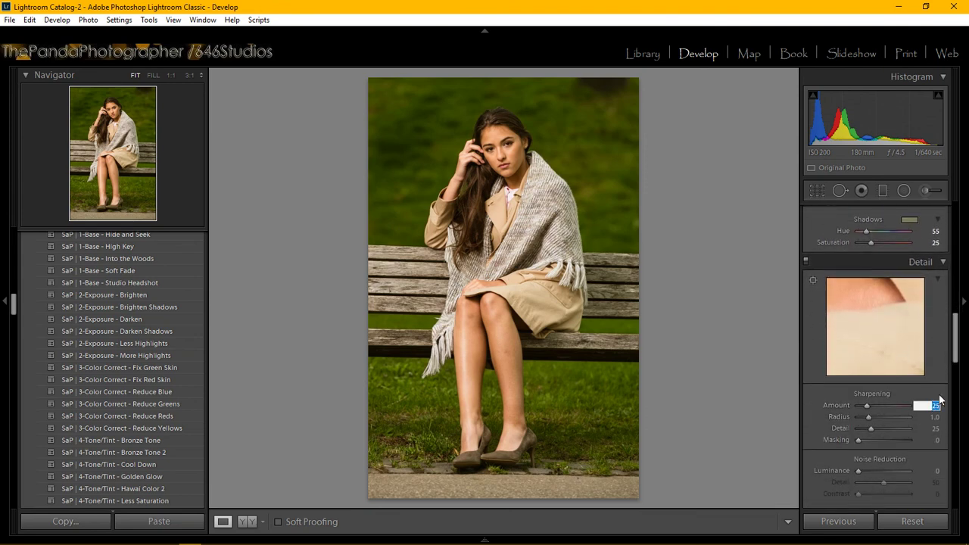
type("28")
key("Tab")
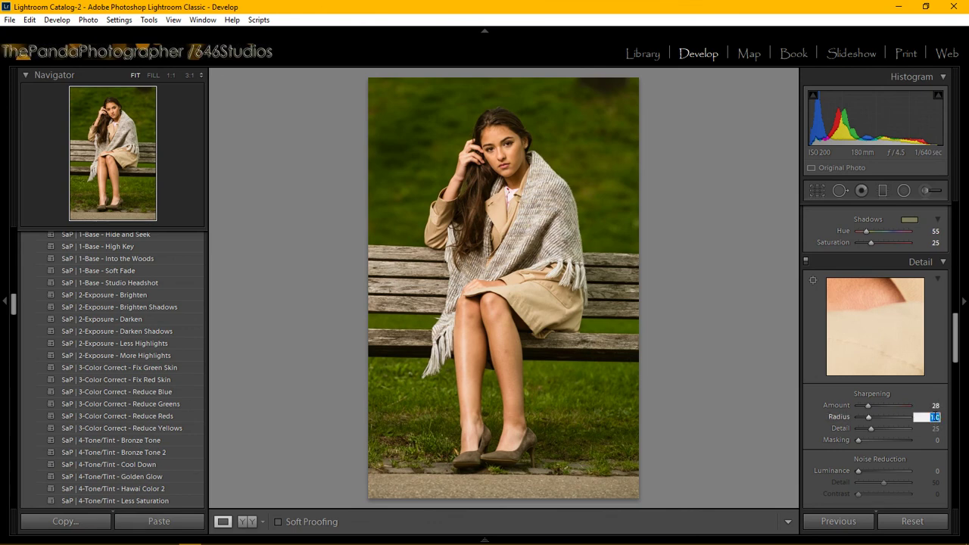
type("1.2")
key("Return")
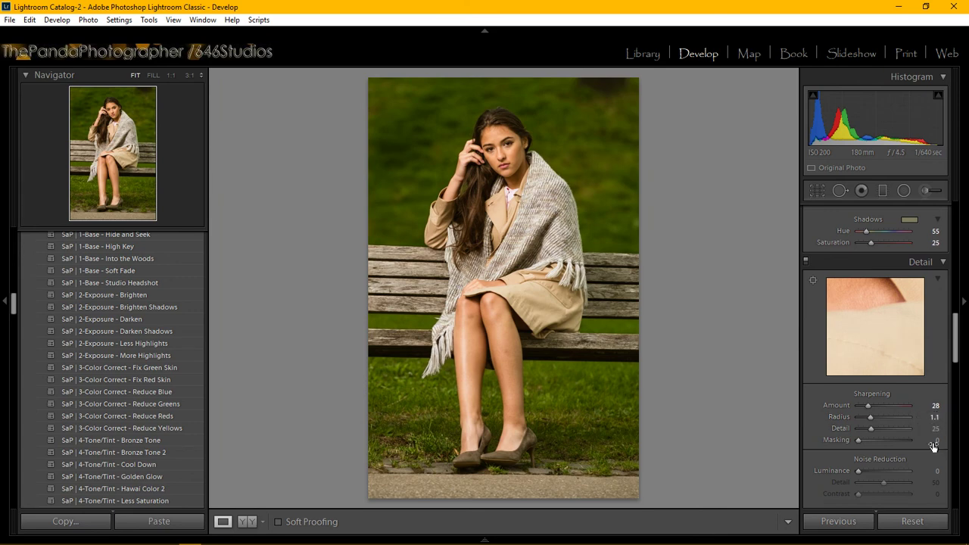
left_click(928, 428)
type("30")
key("Return")
Raise sharpening Masking to 69, zoom in on the cheek to check, then zoom back out.
left_click_drag(860, 439, 891, 441)
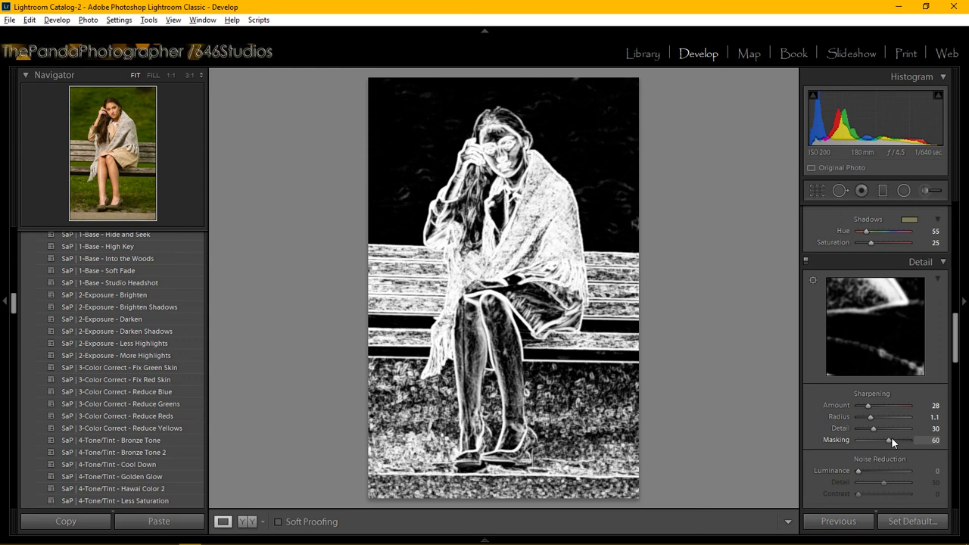
left_click_drag(891, 437, 896, 437)
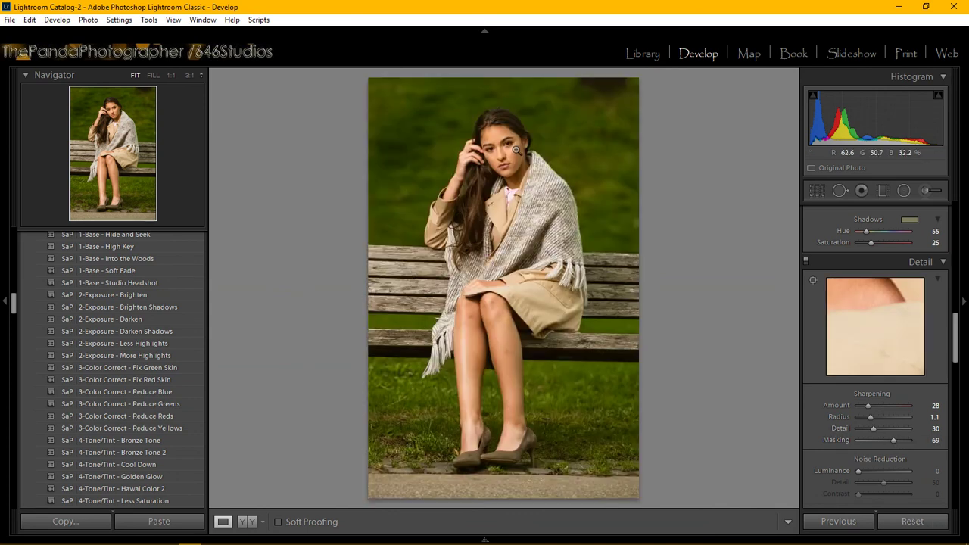
left_click(515, 153)
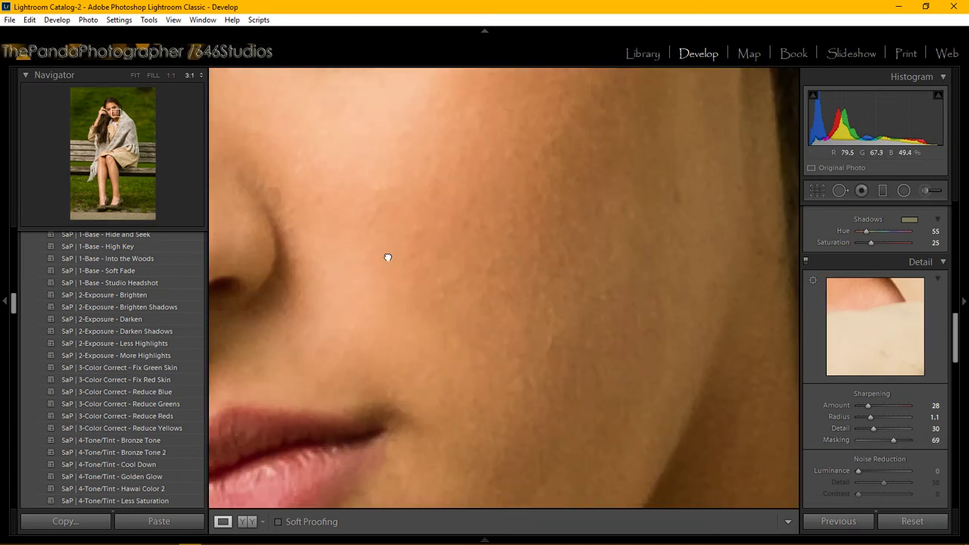
left_click(389, 257)
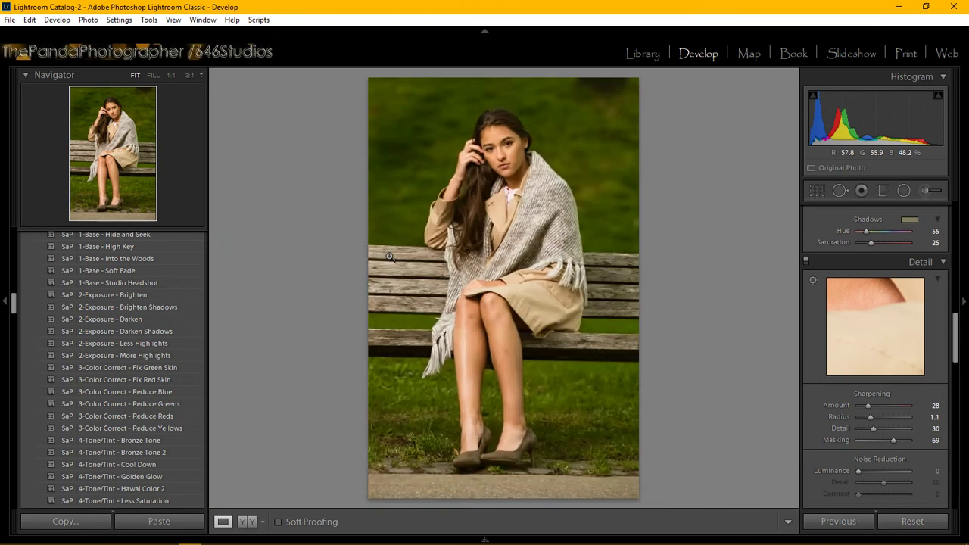
mouse_move(1, 540)
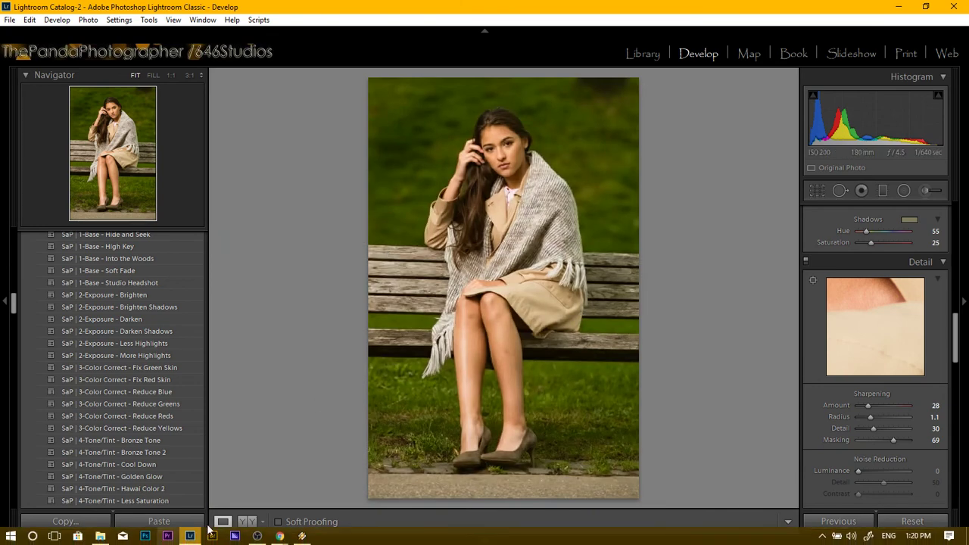
mouse_move(278, 536)
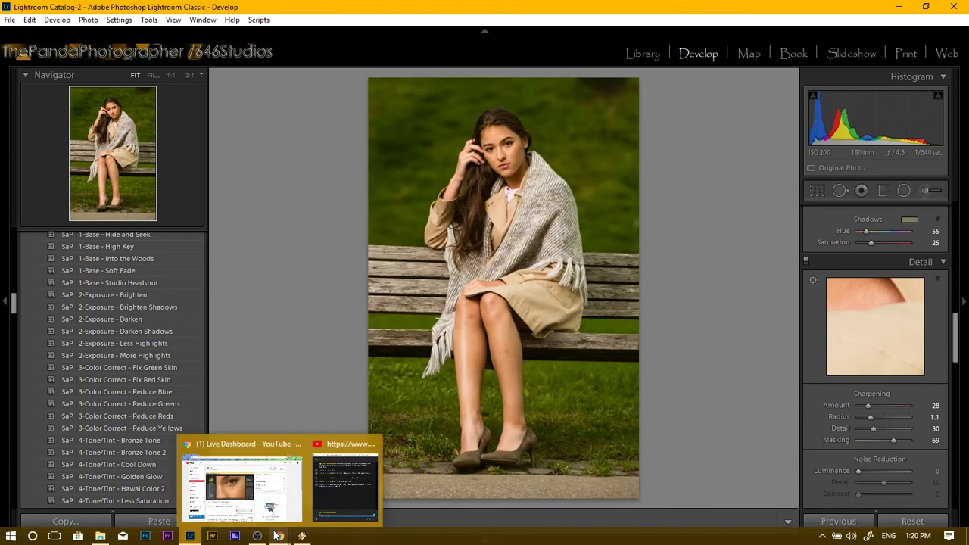
left_click(323, 479)
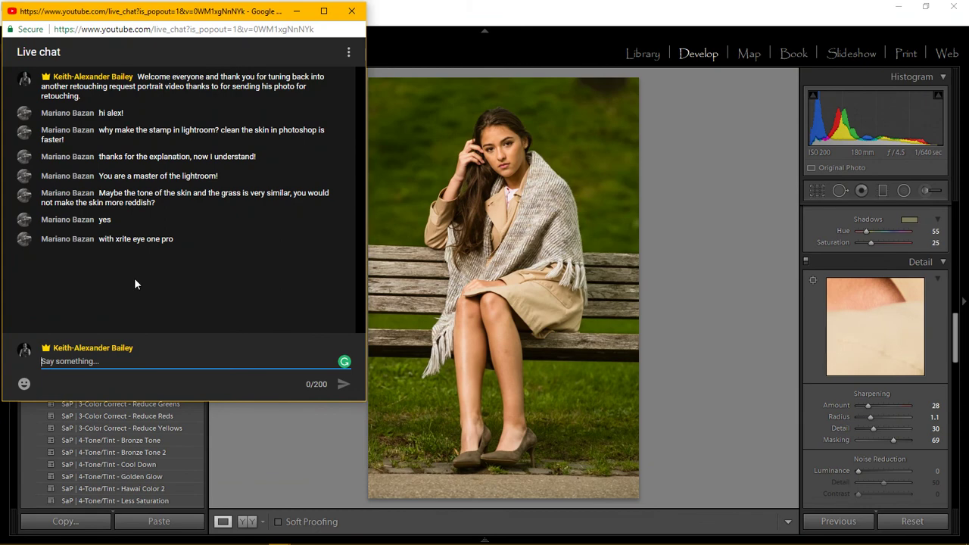
left_click(297, 14)
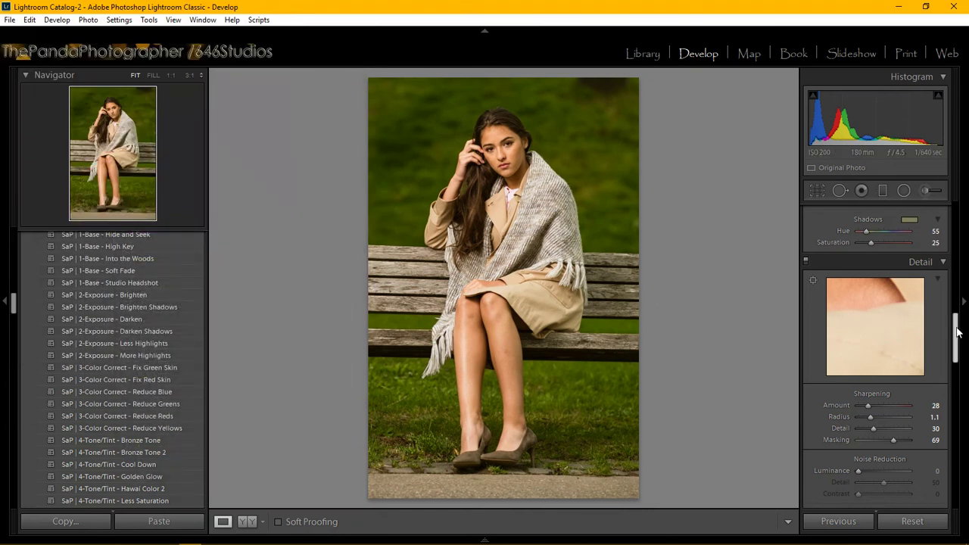
Set the Camera Calibration profile to Camera Standard, compare with Adobe Standard, and keep Camera Standard.
left_click_drag(958, 333, 957, 463)
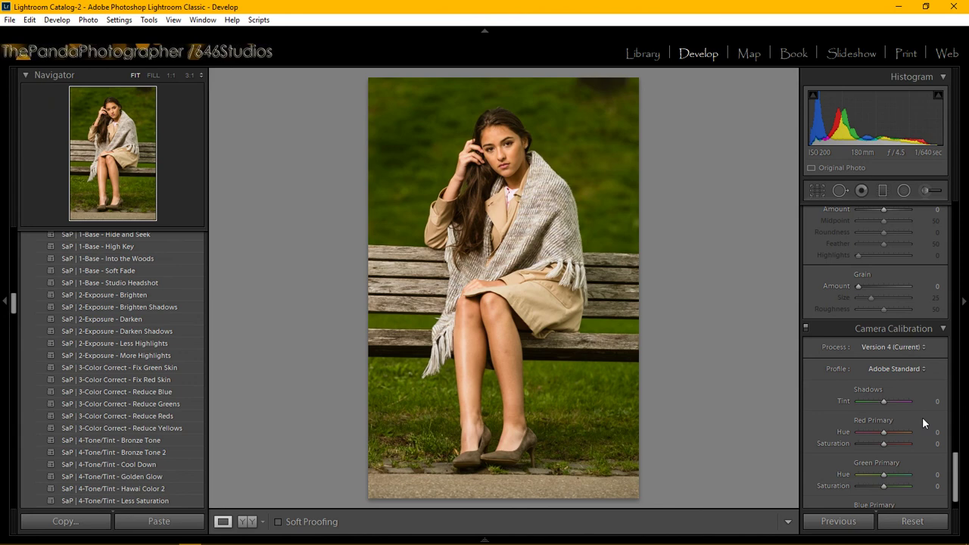
left_click(909, 368)
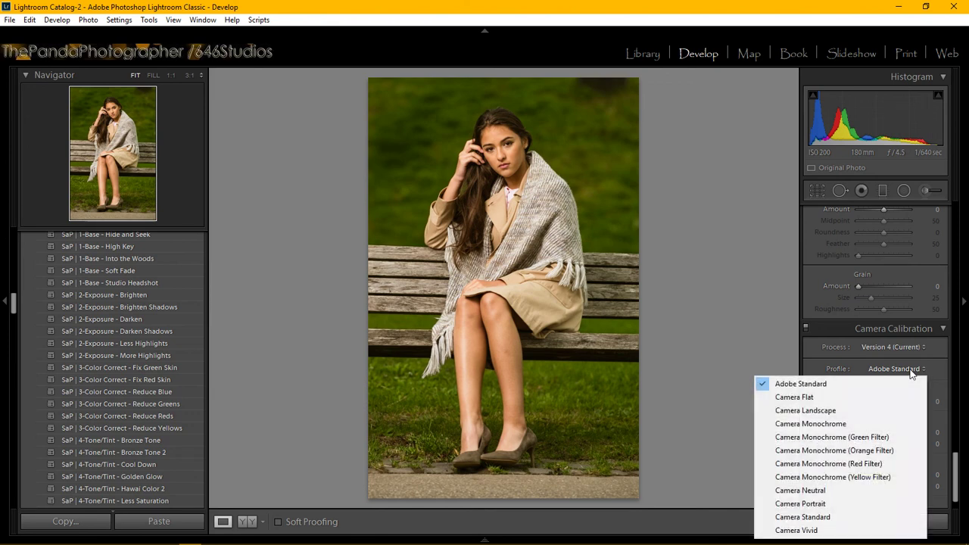
left_click(851, 521)
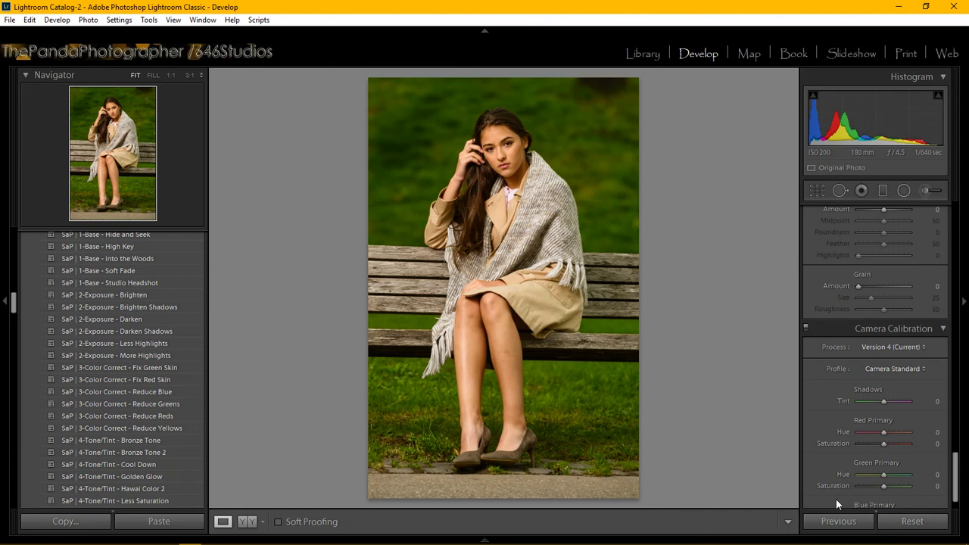
left_click(887, 370)
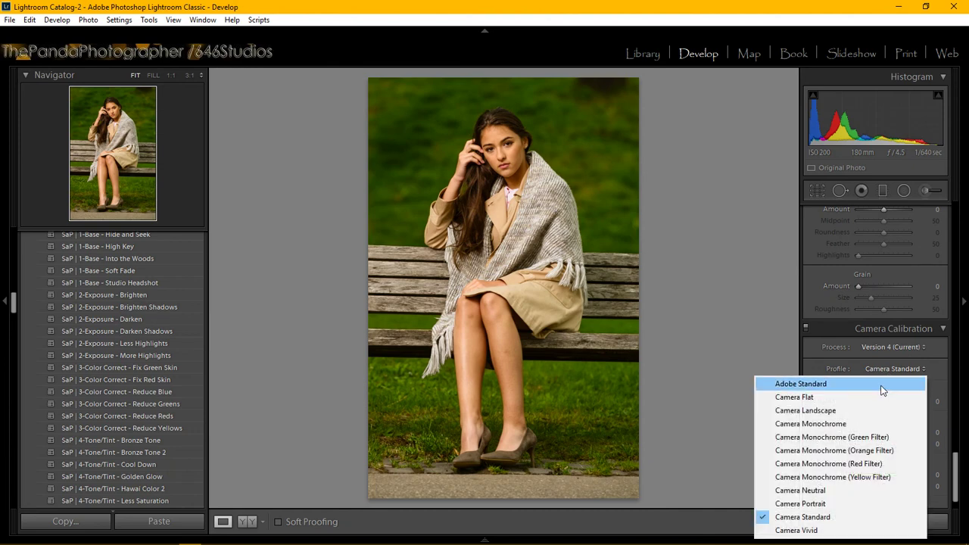
left_click(881, 385)
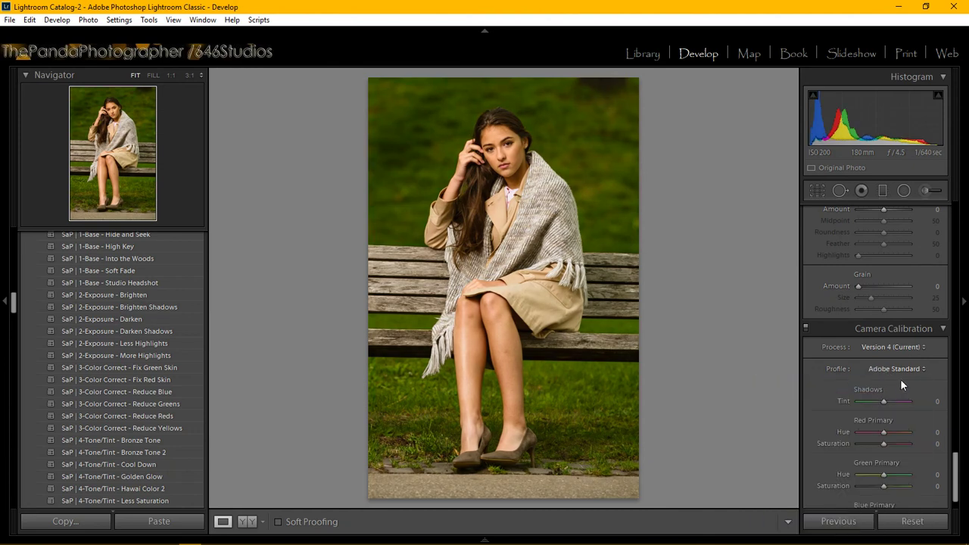
left_click(909, 368)
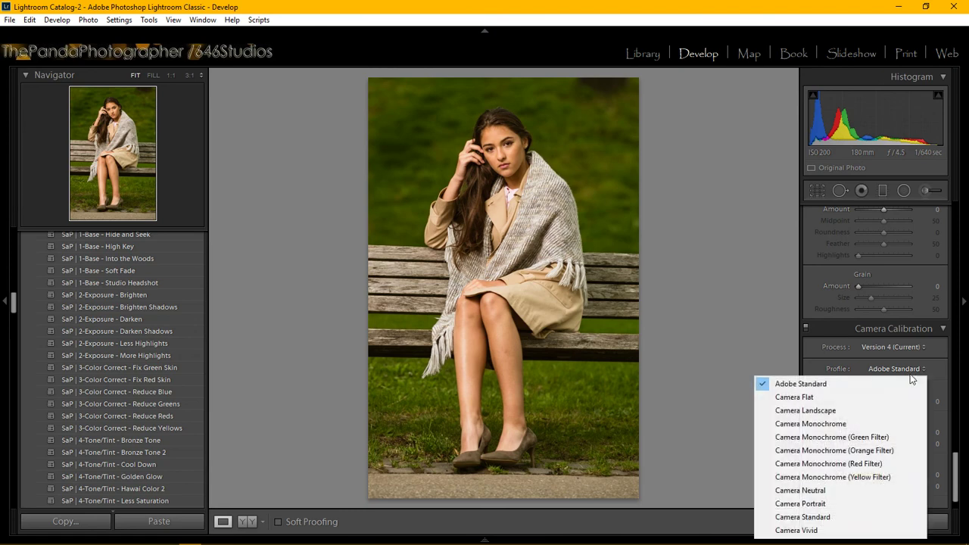
left_click(864, 521)
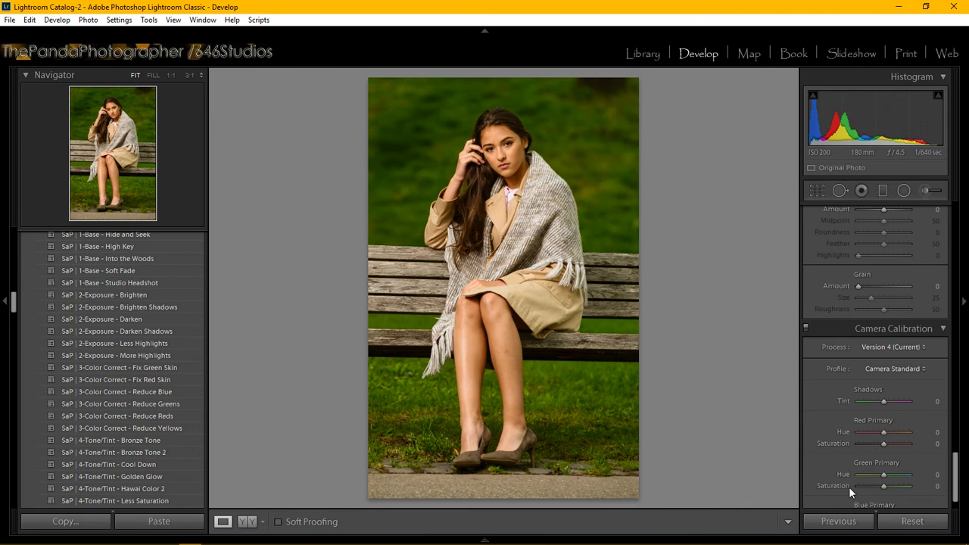
mouse_move(896, 541)
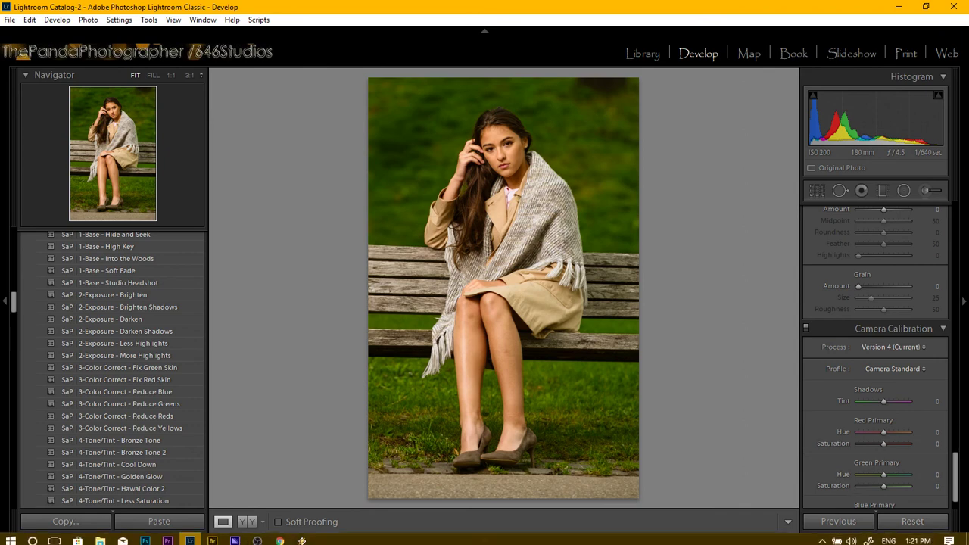
left_click(887, 366)
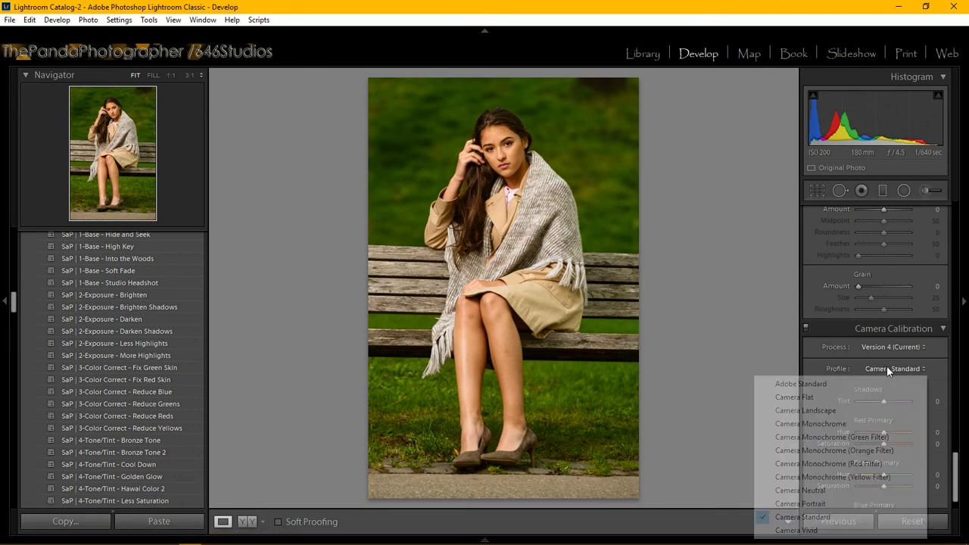
left_click(862, 522)
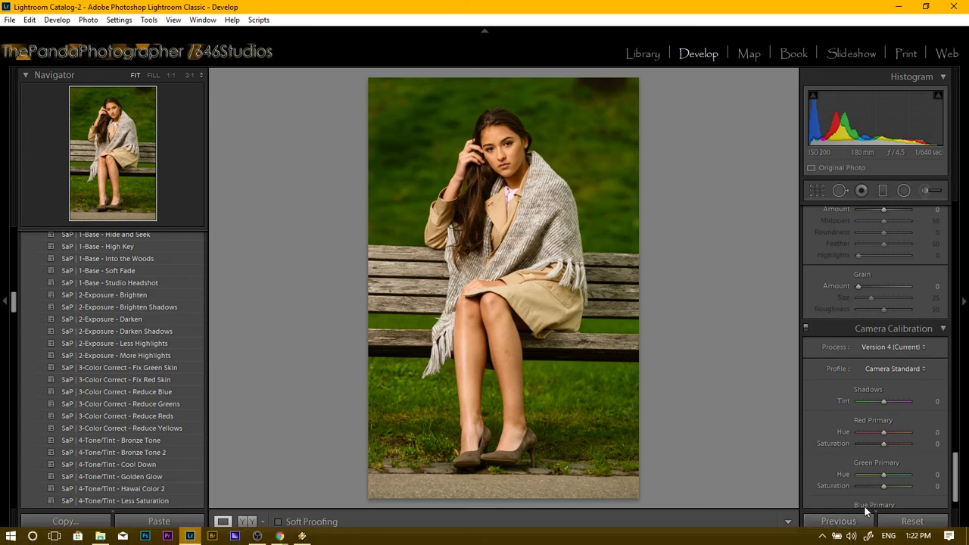
mouse_move(191, 538)
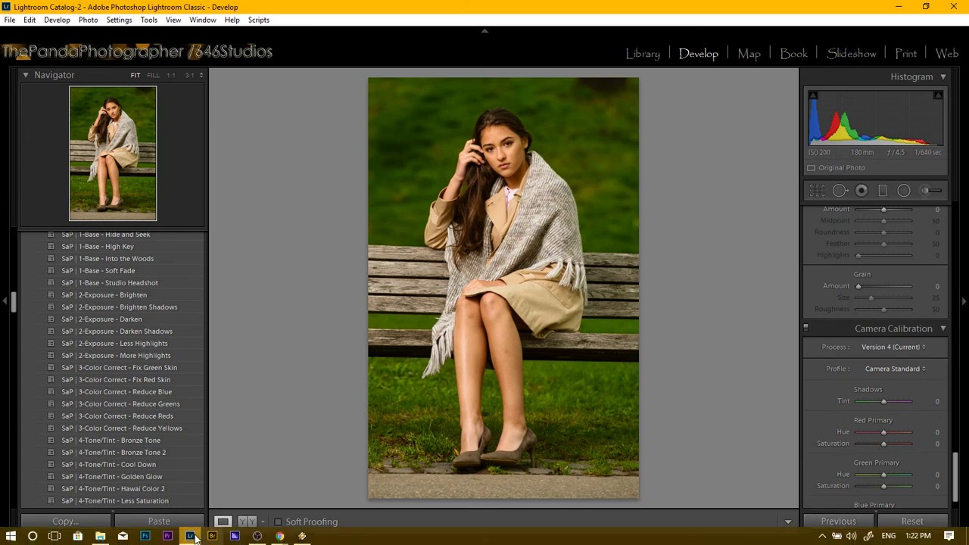
Bring the live chat window forward and minimize it again.
mouse_move(279, 536)
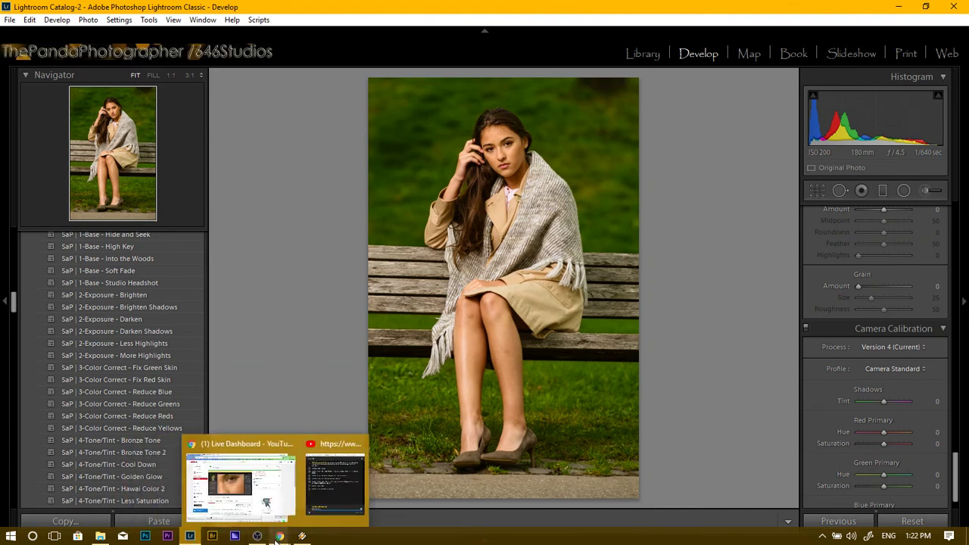
left_click(326, 507)
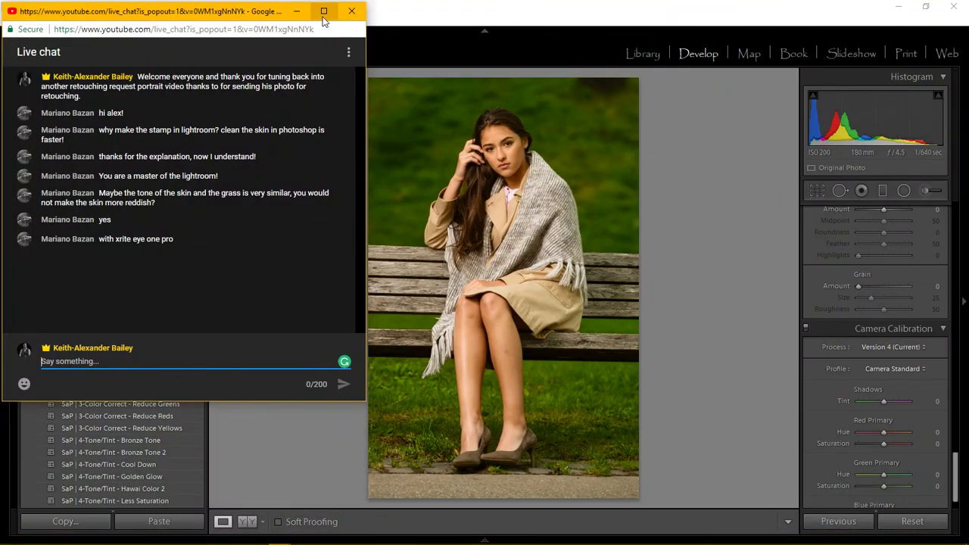
left_click(295, 12)
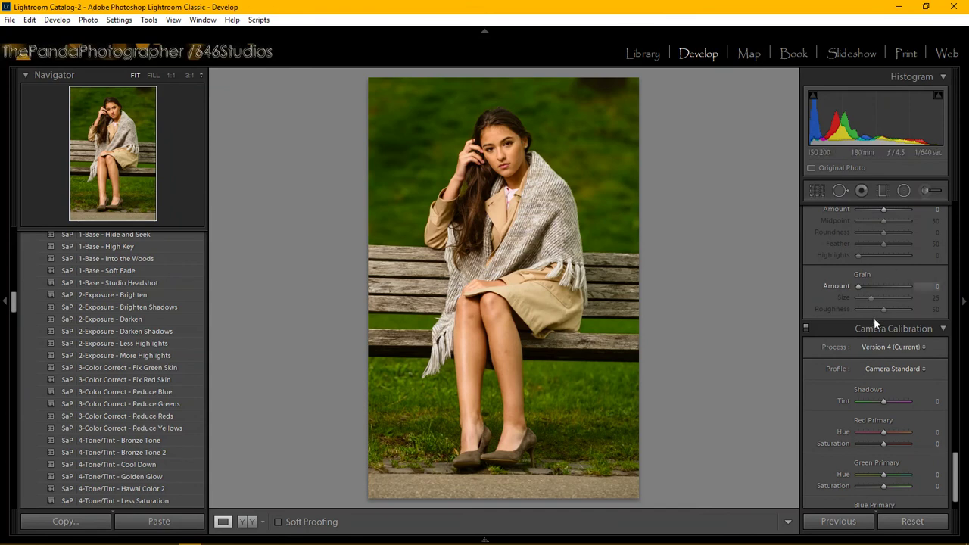
Scroll the right Develop panel up to the HSL / Color / B&W section.
left_click_drag(955, 466, 955, 324)
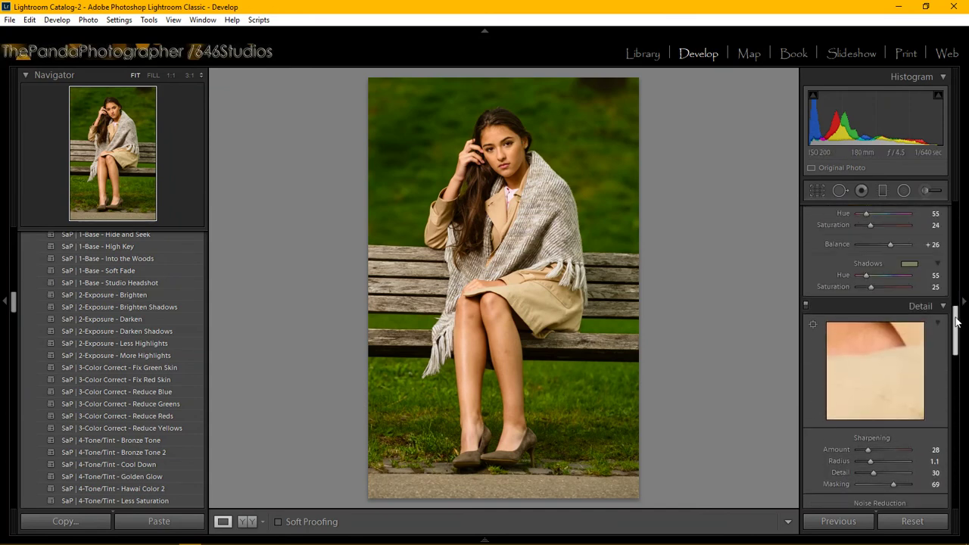
left_click(874, 362)
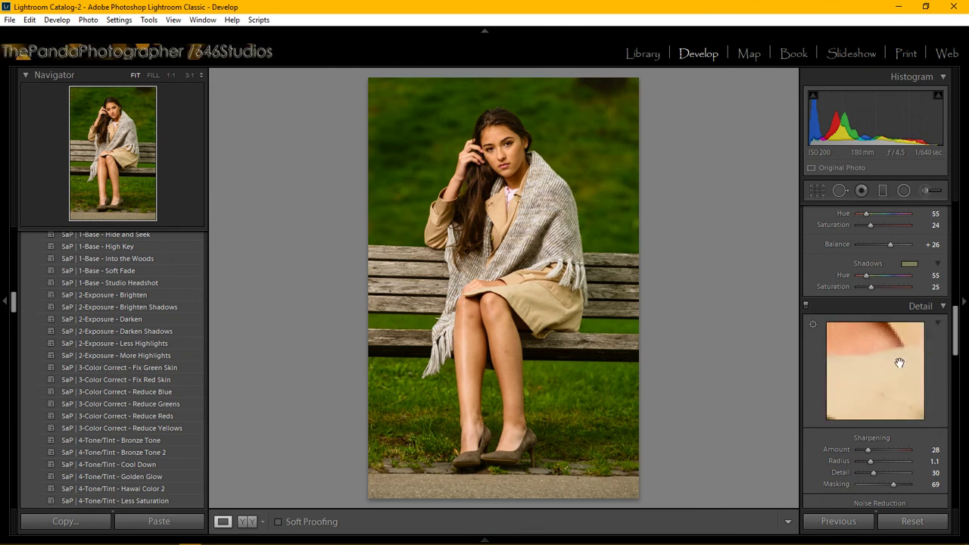
left_click_drag(898, 357, 956, 301)
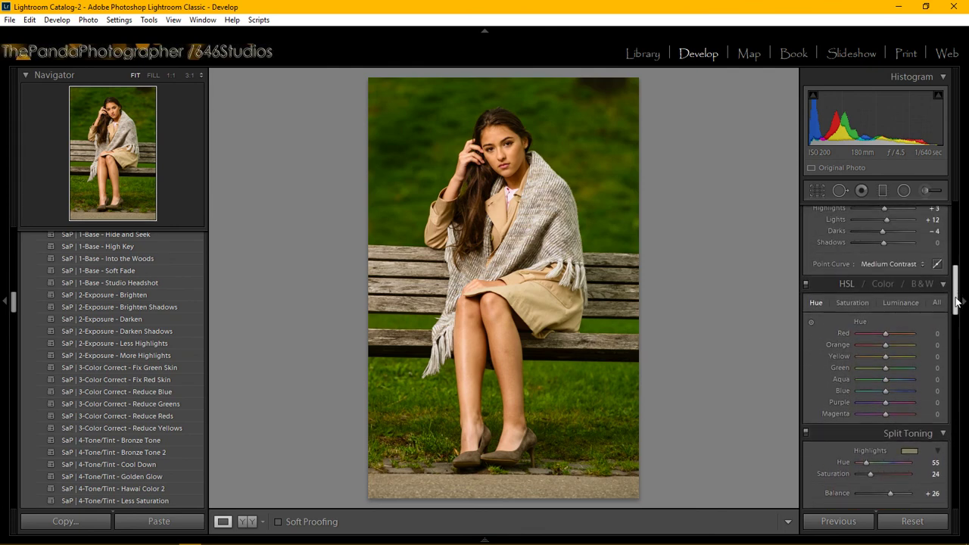
Set HSL Luminance Red to -9 with Green at +2, briefly checking the Hue tab.
left_click(897, 302)
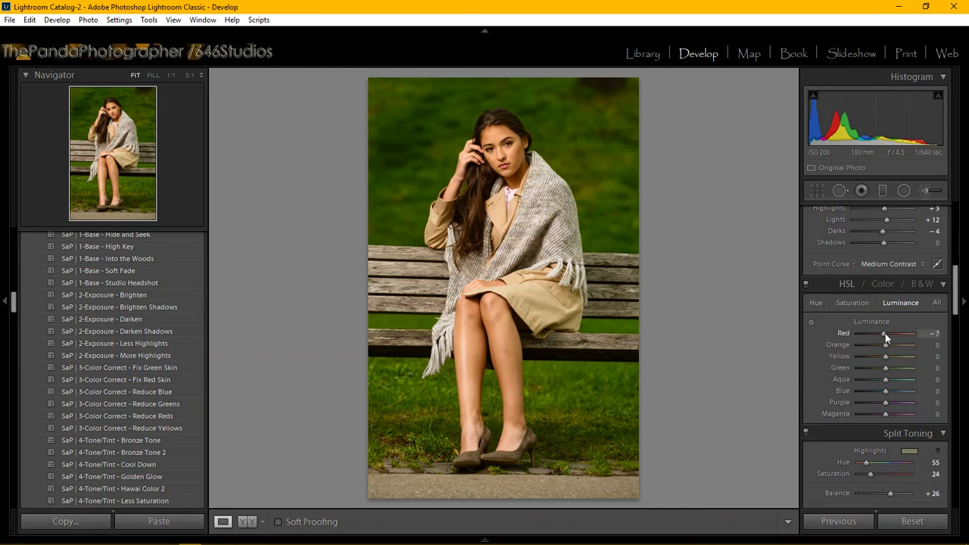
left_click_drag(886, 333, 894, 335)
left_click_drag(894, 336, 879, 347)
left_click_drag(879, 347, 914, 343)
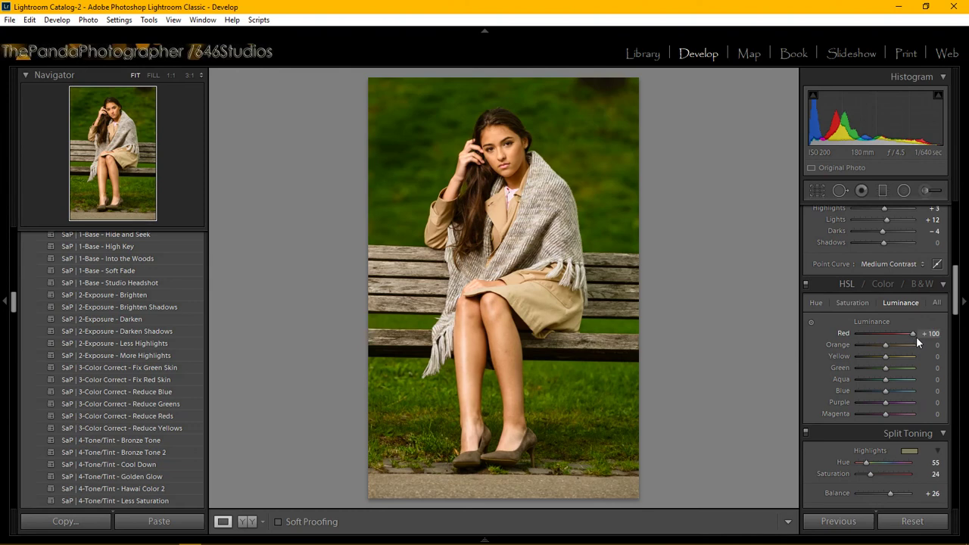
left_click_drag(911, 334, 894, 332)
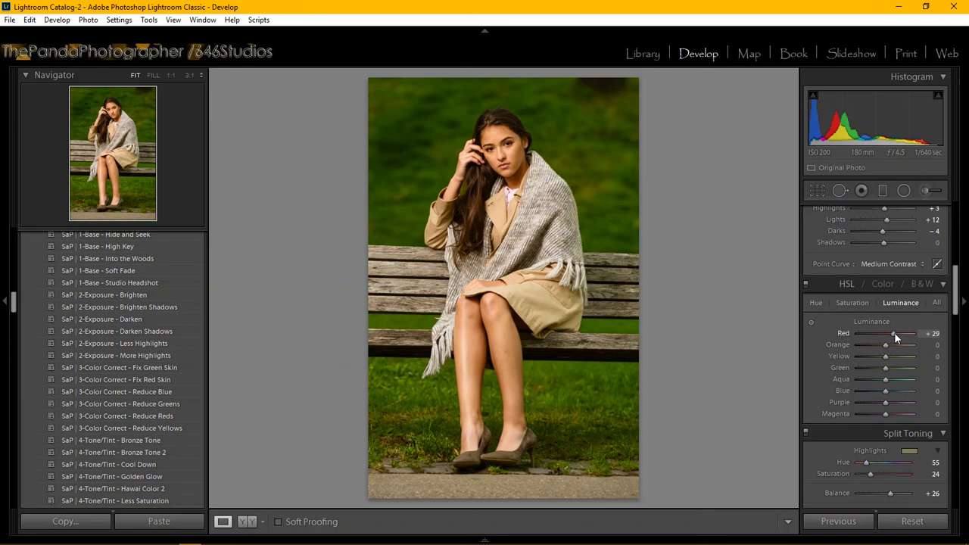
left_click_drag(893, 332, 894, 333)
left_click_drag(895, 333, 881, 333)
left_click_drag(882, 333, 884, 335)
left_click(815, 303)
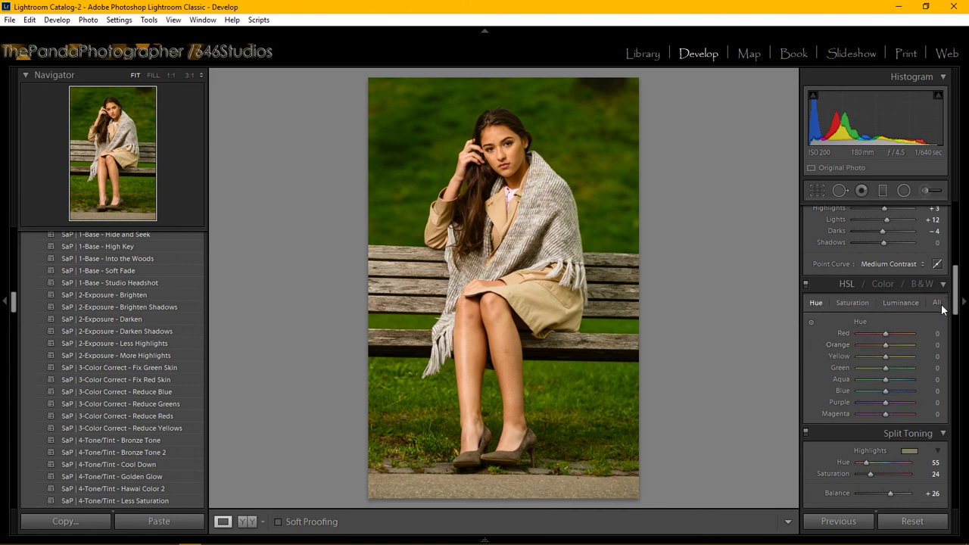
left_click(898, 302)
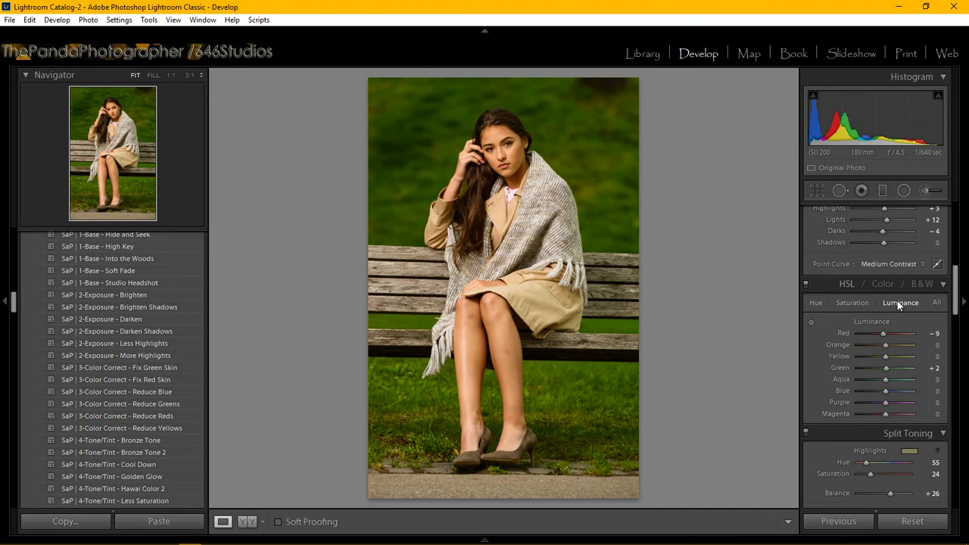
In Basic > Presence, set Clarity to +12 and Vibrance to +10, leaving Saturation at 0.
left_click(958, 289)
mouse_move(962, 284)
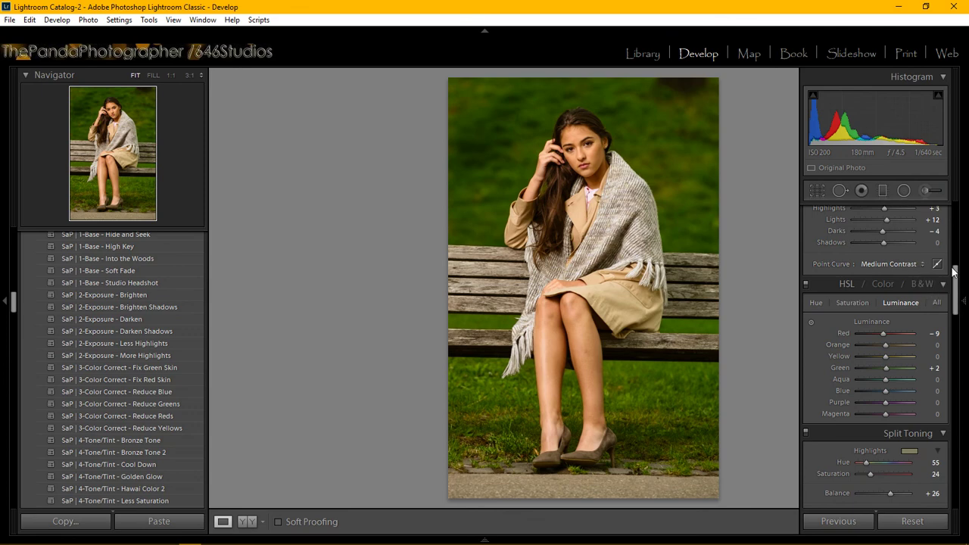
scroll(958, 280, "up", 3)
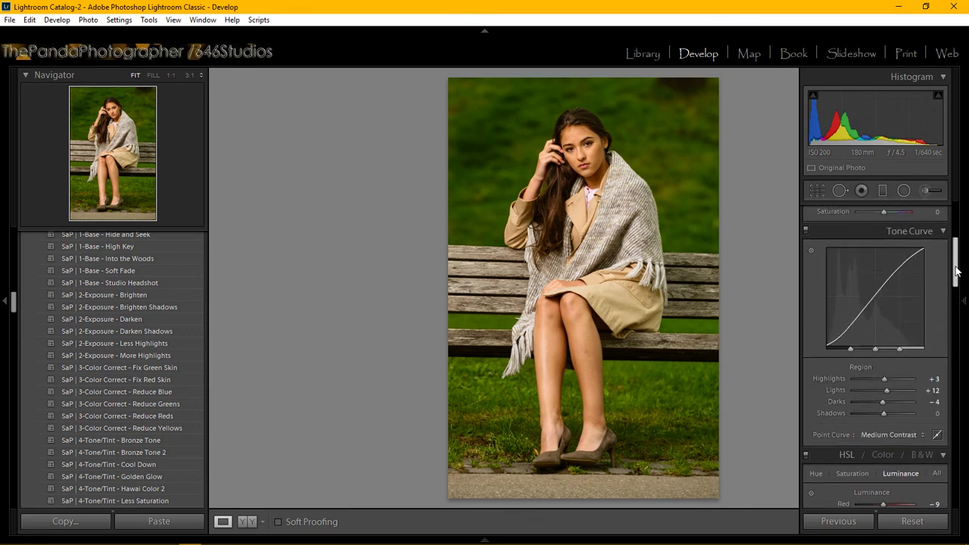
left_click_drag(956, 268, 955, 248)
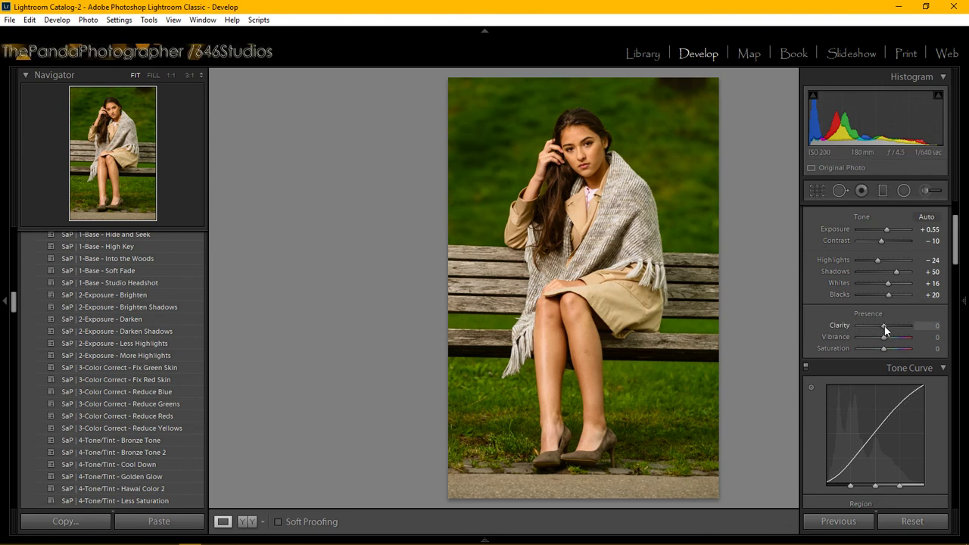
left_click_drag(884, 327, 886, 328)
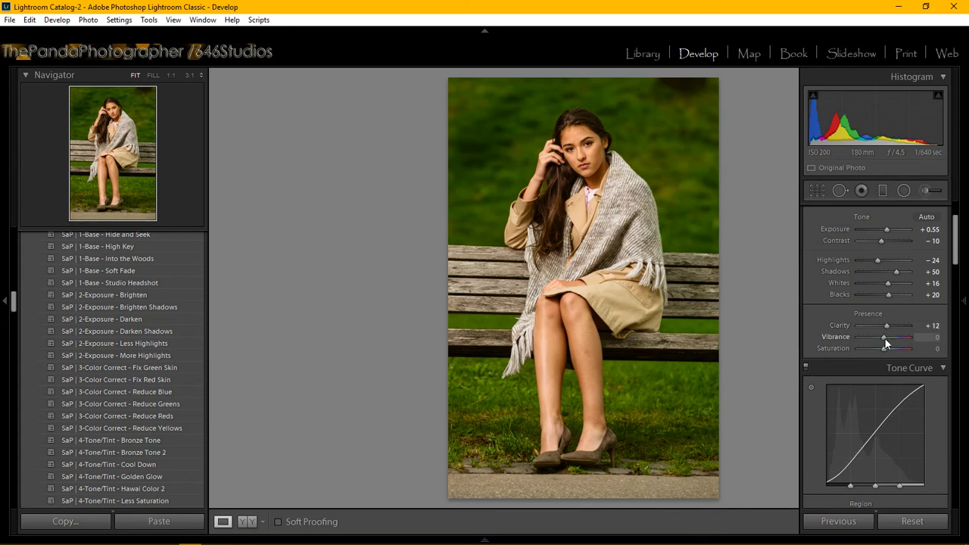
left_click_drag(884, 338, 887, 339)
Zoom to 3:1 on the face with both eyes in view.
key("F8")
left_click(588, 145)
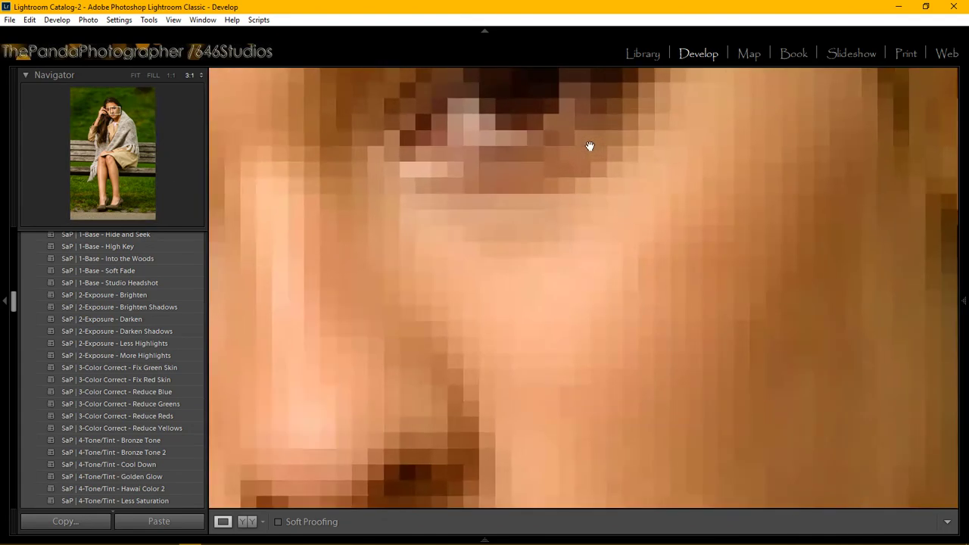
left_click_drag(295, 240, 449, 307)
Brush the white of one eye with the 'Strike a Pose | Face - Whiten Eyes' effect.
key("F8")
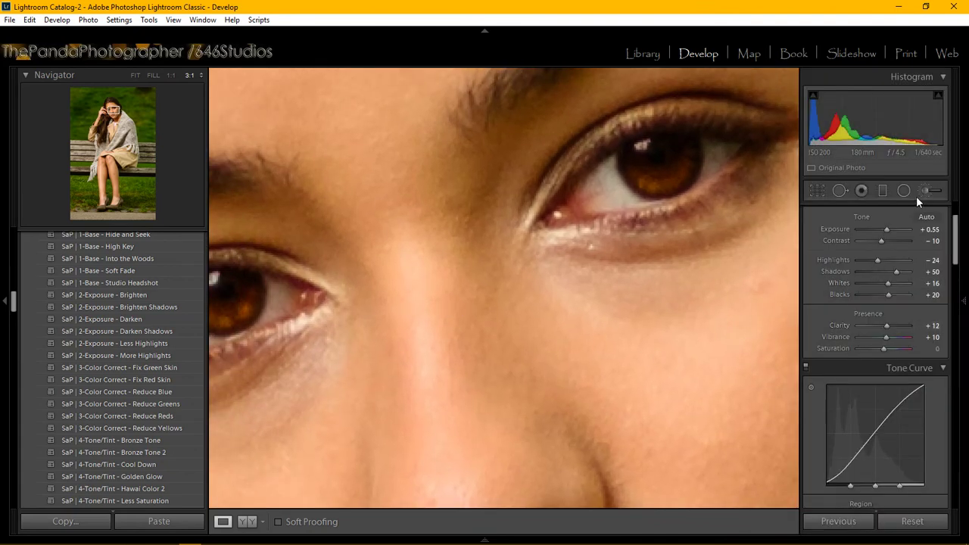
left_click(926, 191)
left_click(901, 232)
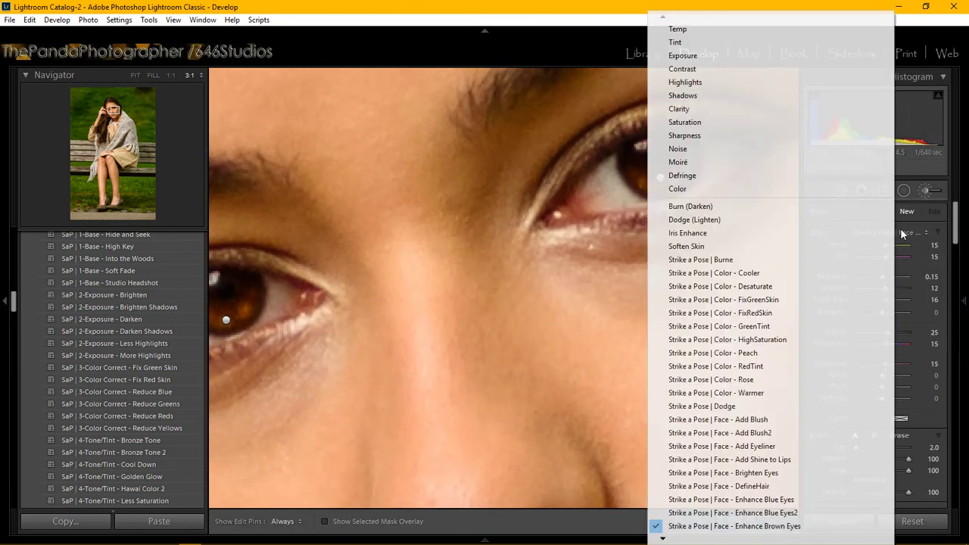
mouse_move(666, 534)
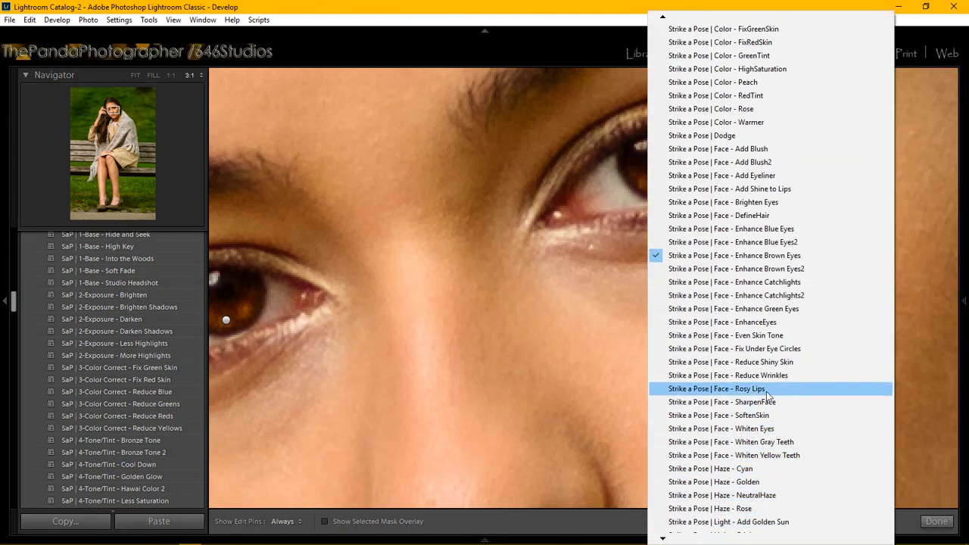
left_click(769, 429)
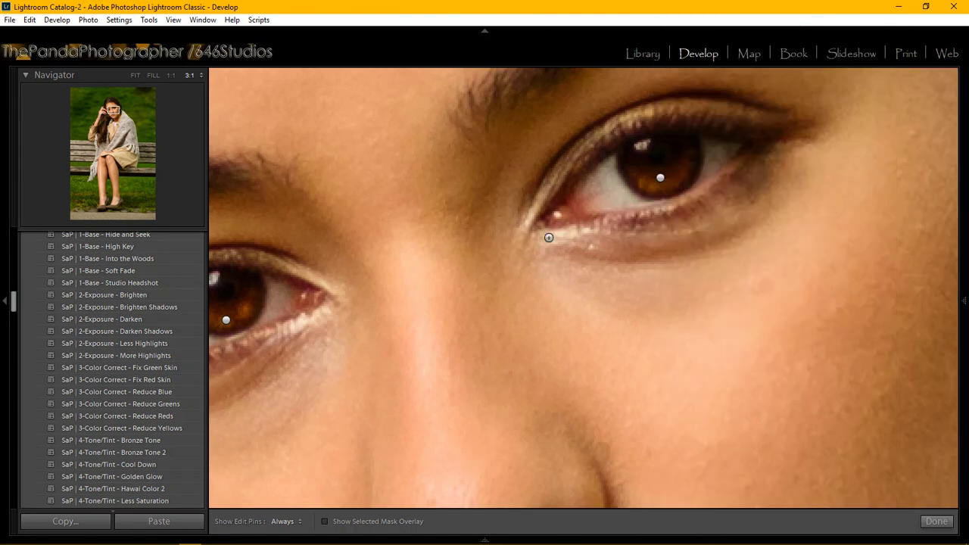
left_click(609, 198)
key("h")
mouse_move(612, 201)
left_mouse_down()
mouse_move(581, 194)
mouse_move(599, 209)
left_mouse_up()
key("h")
key("h")
key("h")
key("h")
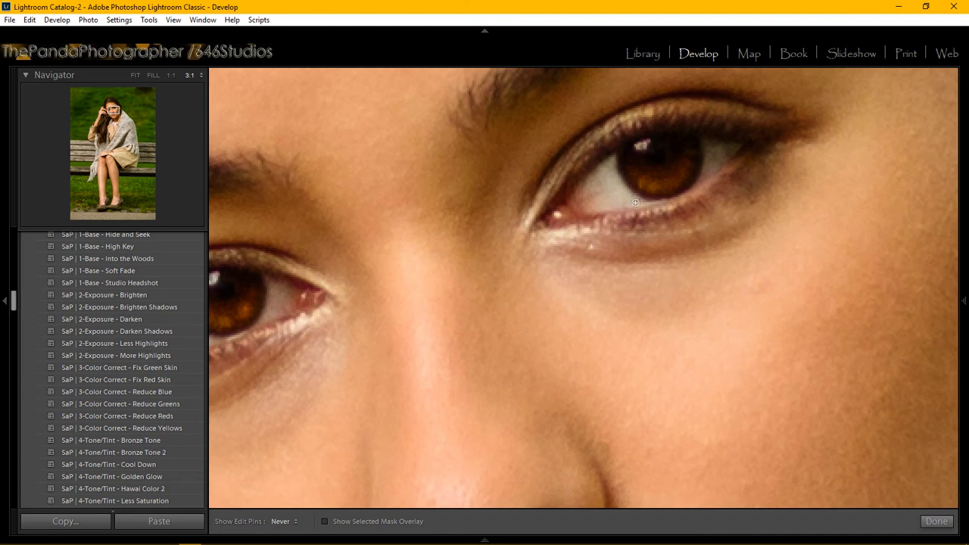
key("h")
key("h")
key("h")
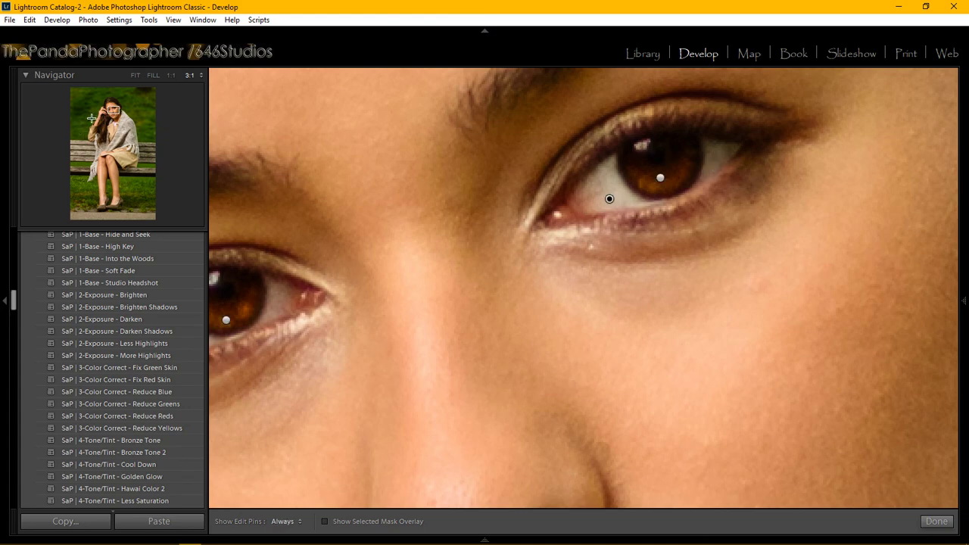
Pan to the other eye and paint its white with a new Whiten Eyes brush mask.
left_click_drag(113, 107, 114, 115)
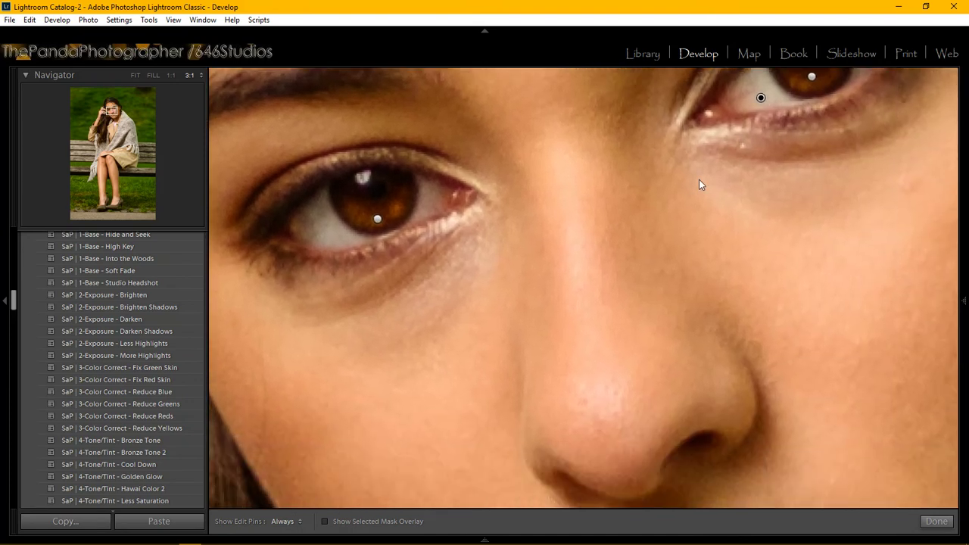
mouse_move(966, 240)
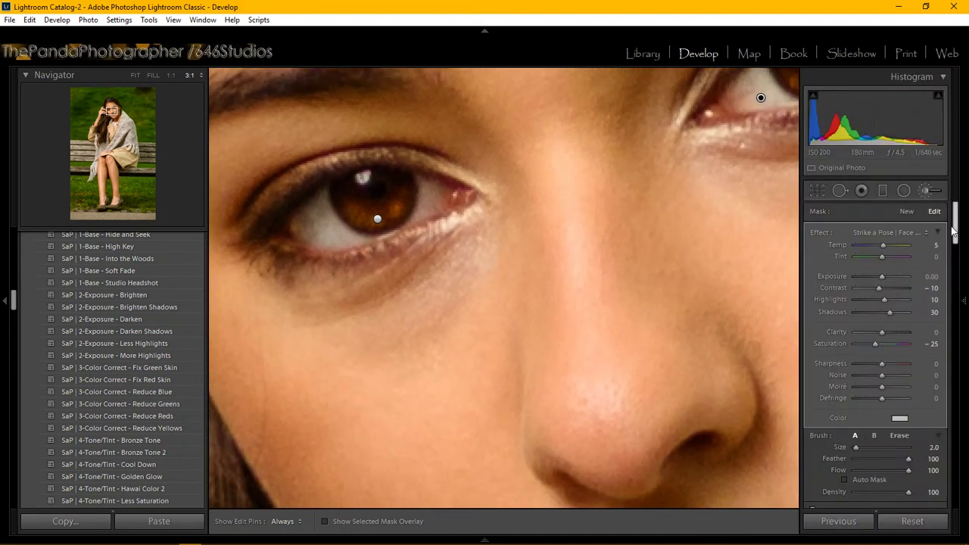
left_click(906, 210)
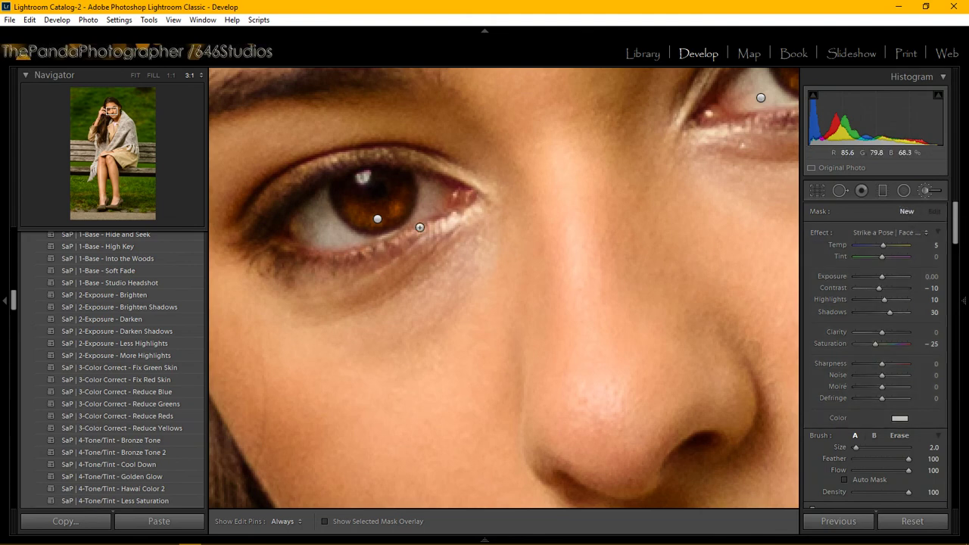
left_click(429, 195)
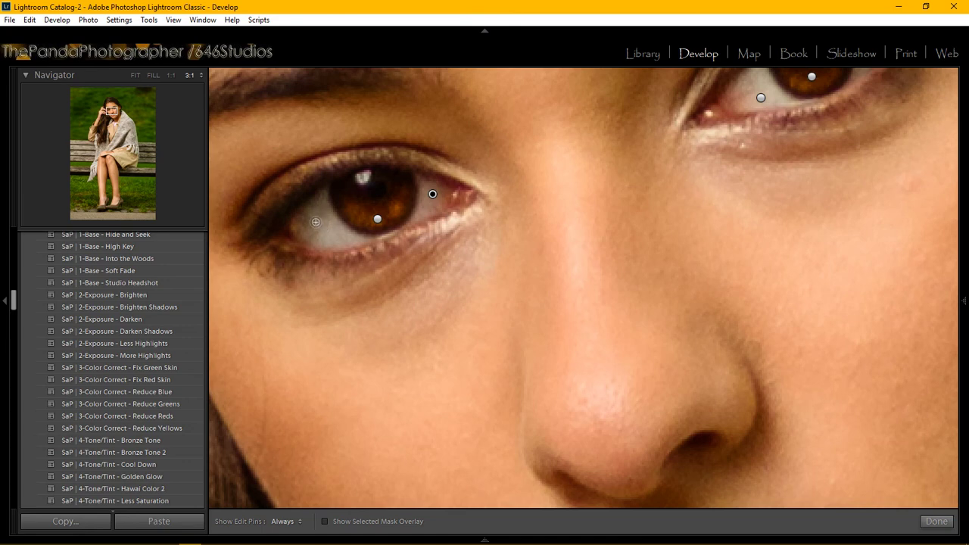
key("h")
left_click(432, 193)
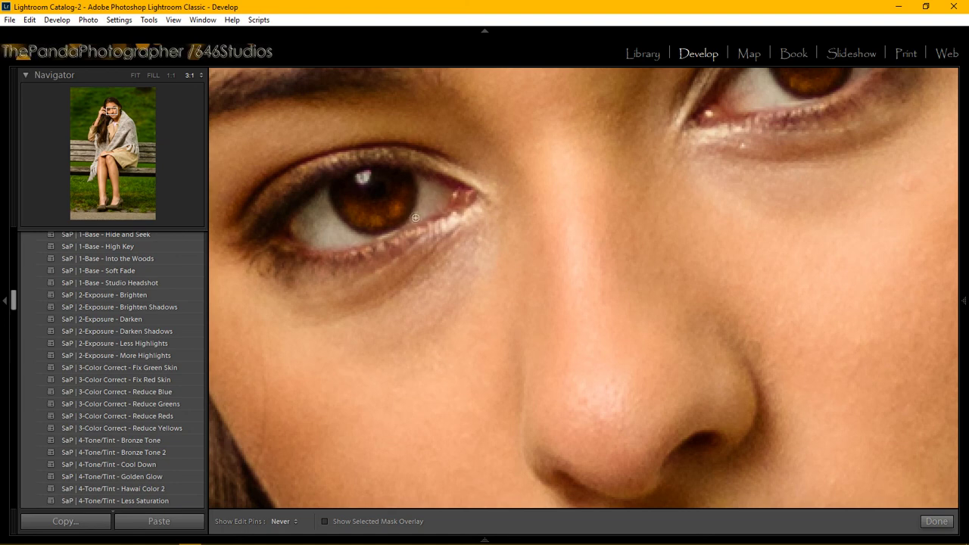
key("h")
key("h")
key("h")
left_click_drag(111, 111, 110, 109)
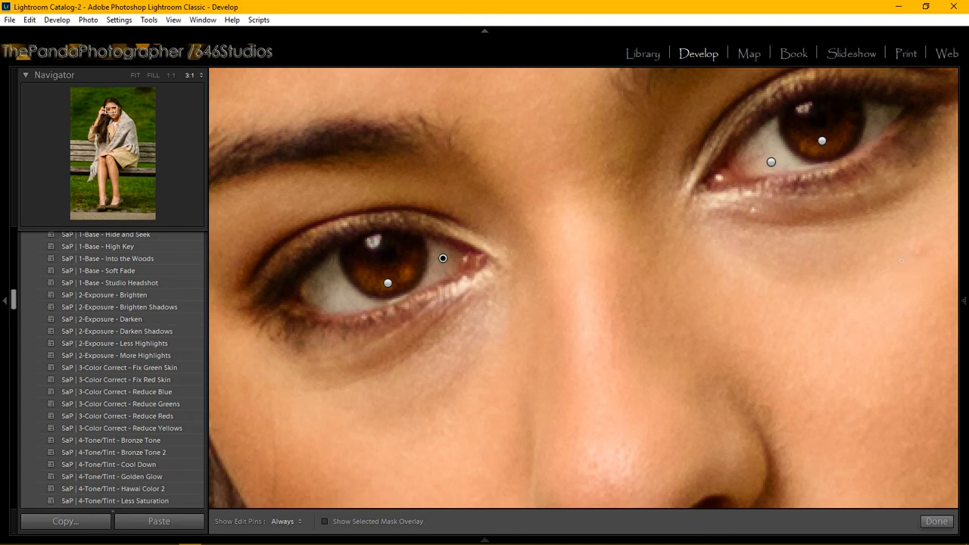
key("F8")
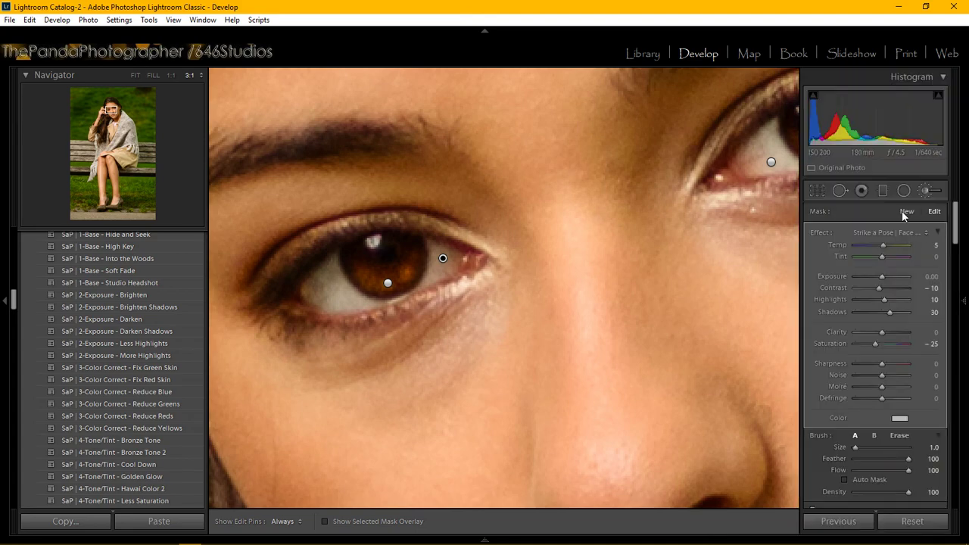
Choose the 'Strike a Pose | Face - SharpenFace' brush effect with Clarity 15 and Sharpness 13.
left_click(885, 231)
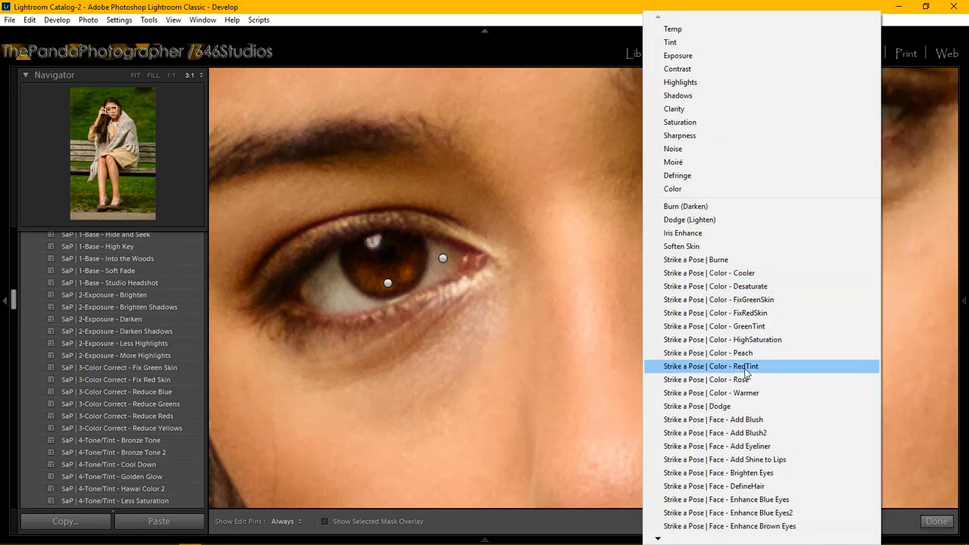
mouse_move(658, 539)
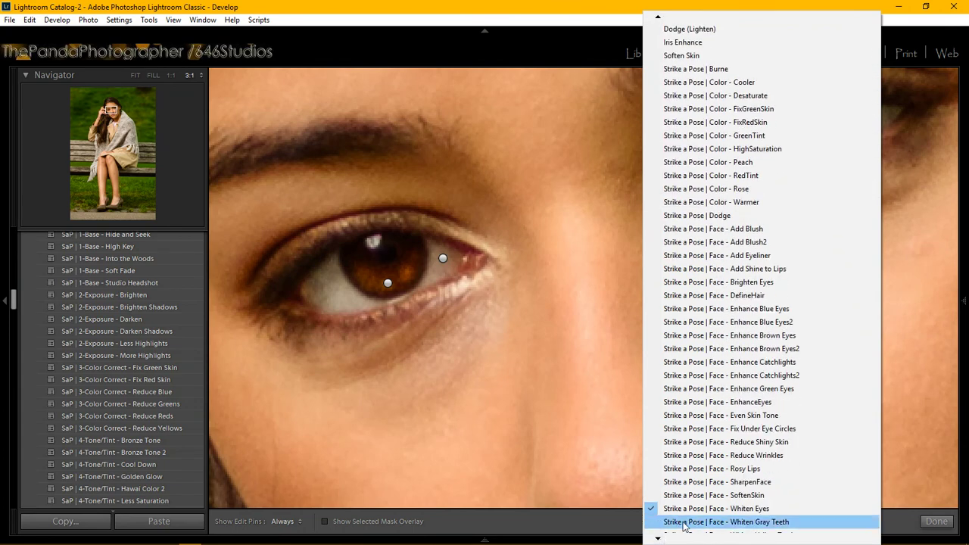
left_click(721, 486)
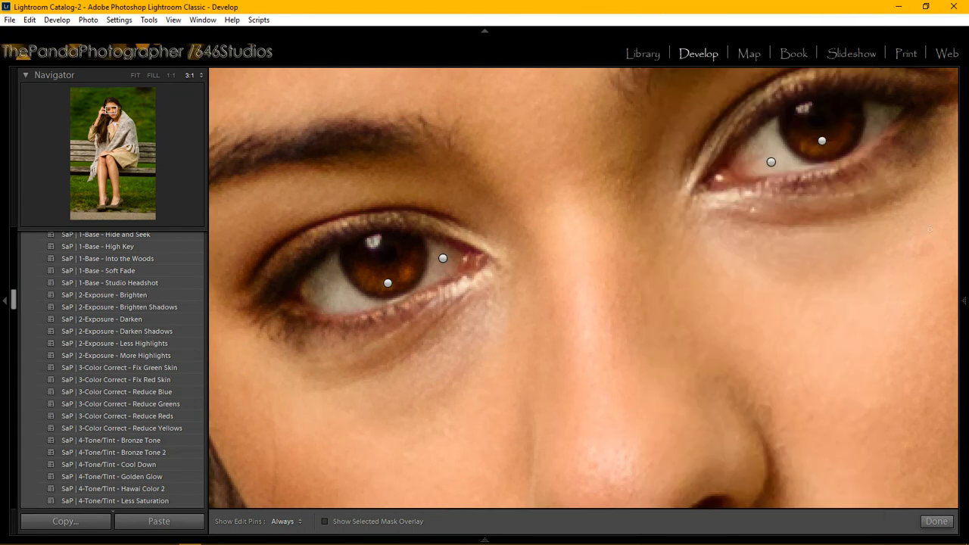
mouse_move(963, 286)
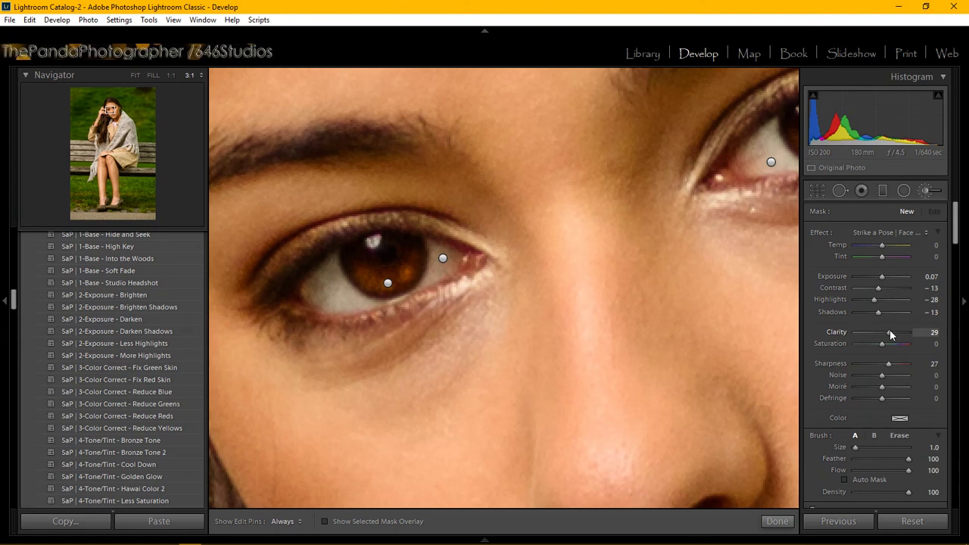
left_click_drag(890, 334, 886, 333)
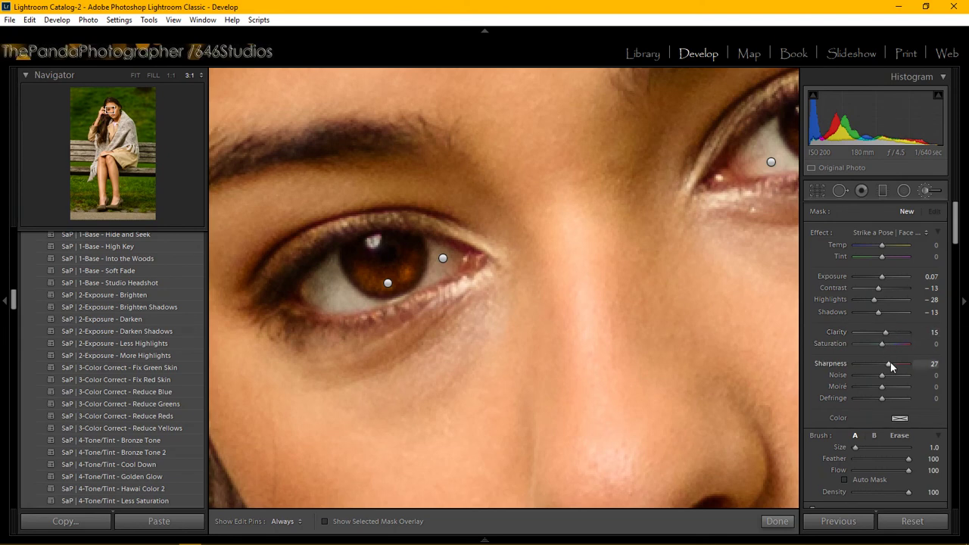
left_click_drag(891, 362, 886, 364)
Place the sharpening brush mask on the eyebrow and hide the edit pins.
left_click_drag(106, 111, 106, 110)
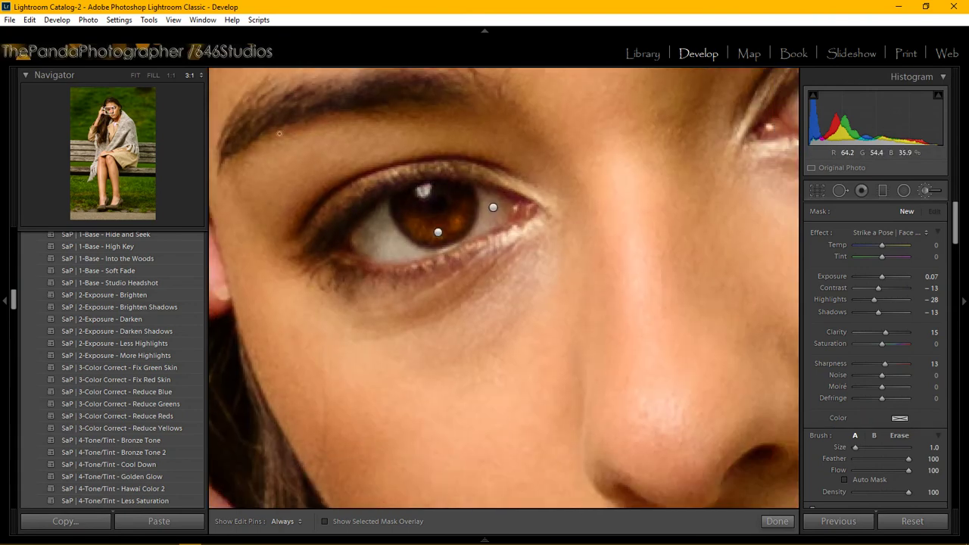
left_click(279, 111)
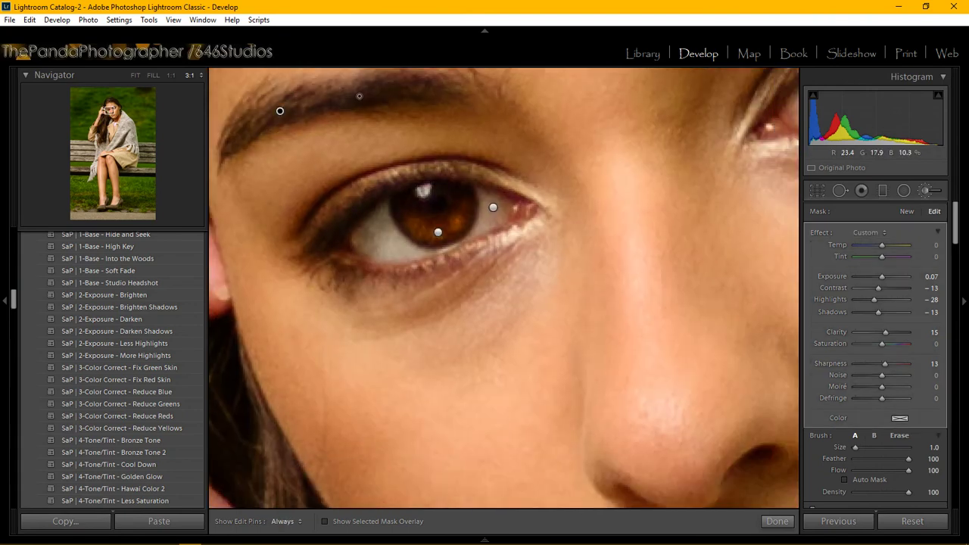
key("h")
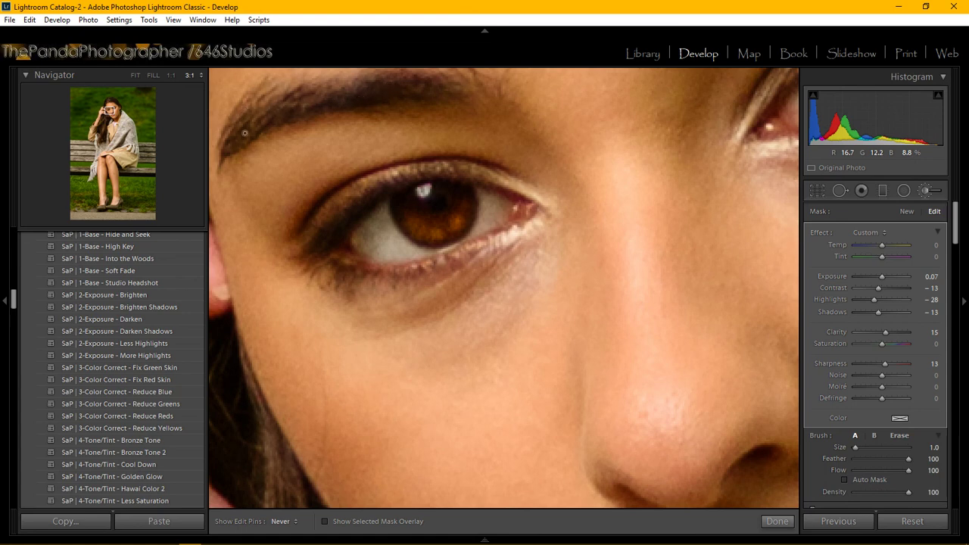
Show edit pins always and pan the 3:1 close-up to frame the eyebrow and both eyes.
key("h")
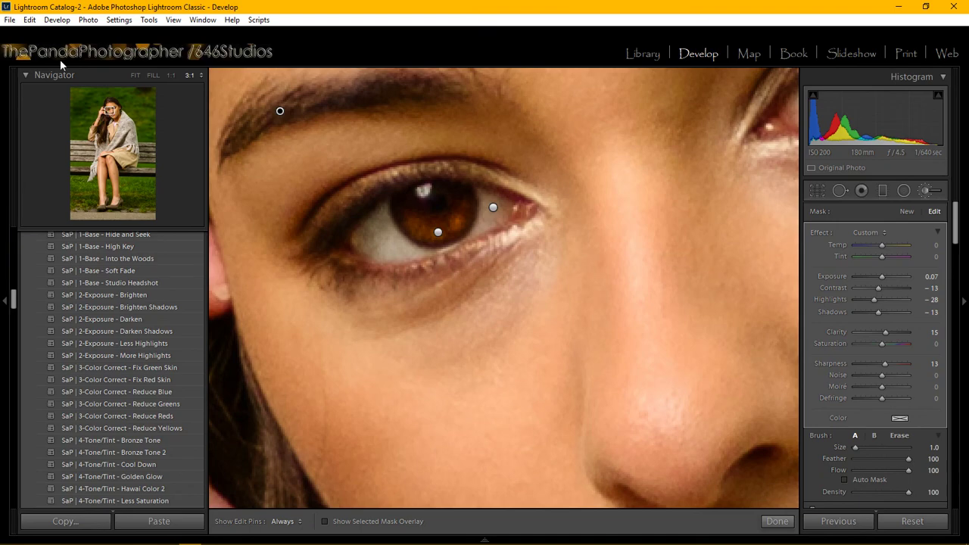
left_click(109, 110)
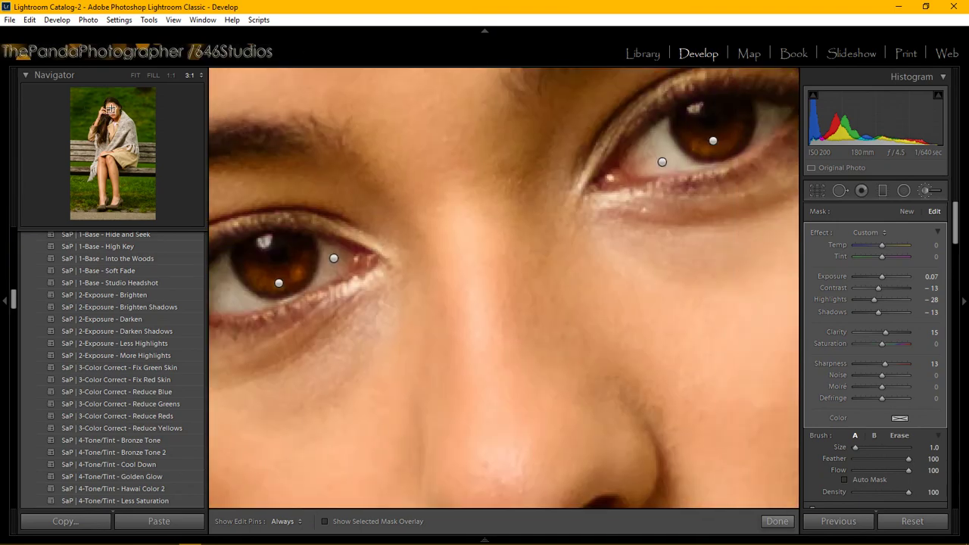
left_click(111, 108)
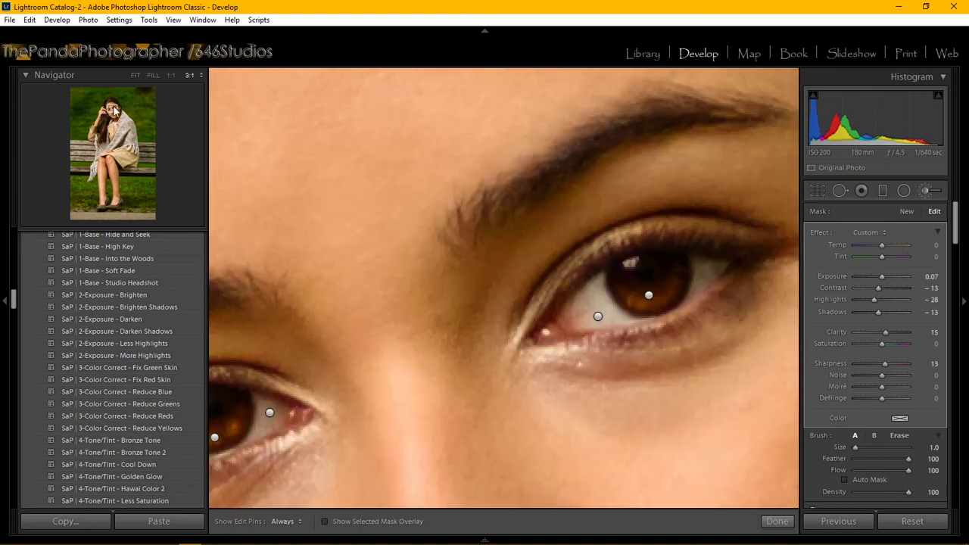
left_click(113, 110)
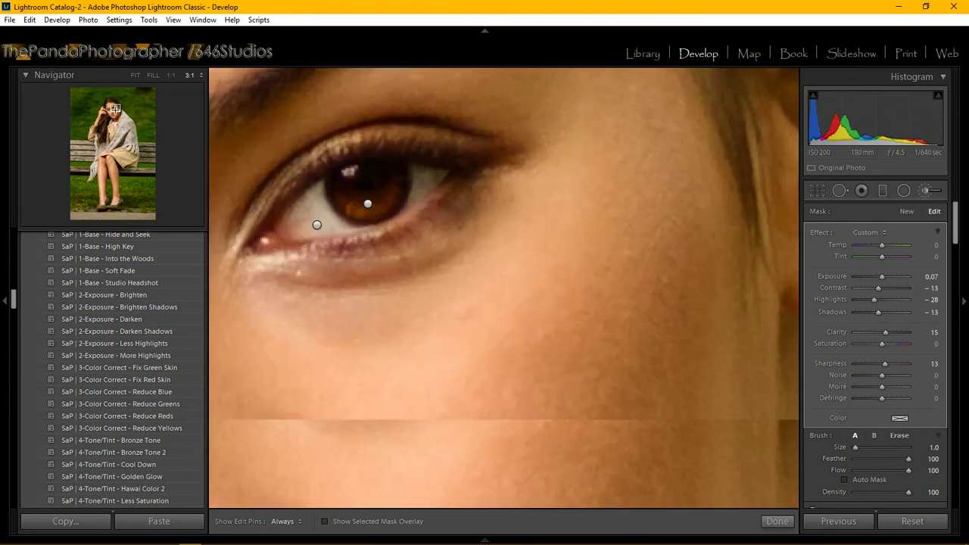
left_click(113, 109)
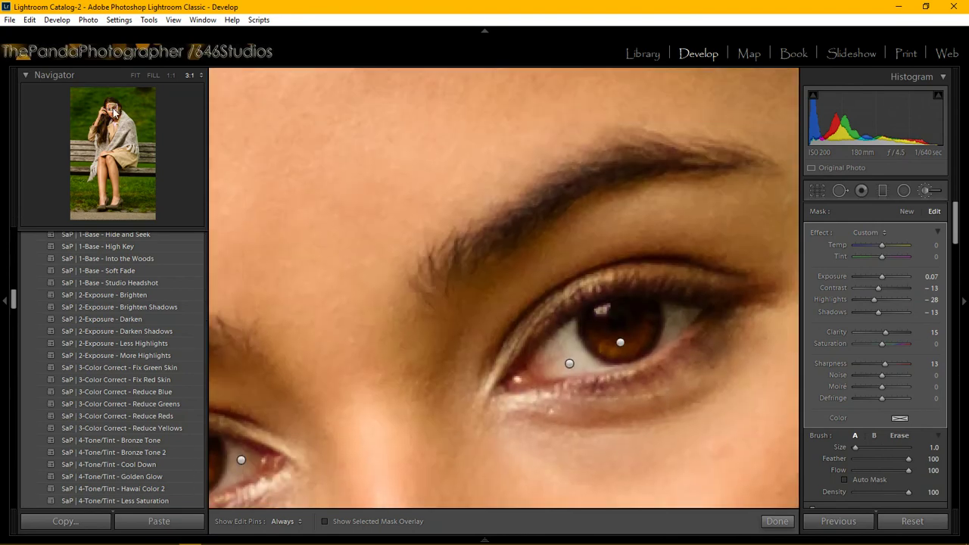
mouse_move(261, 539)
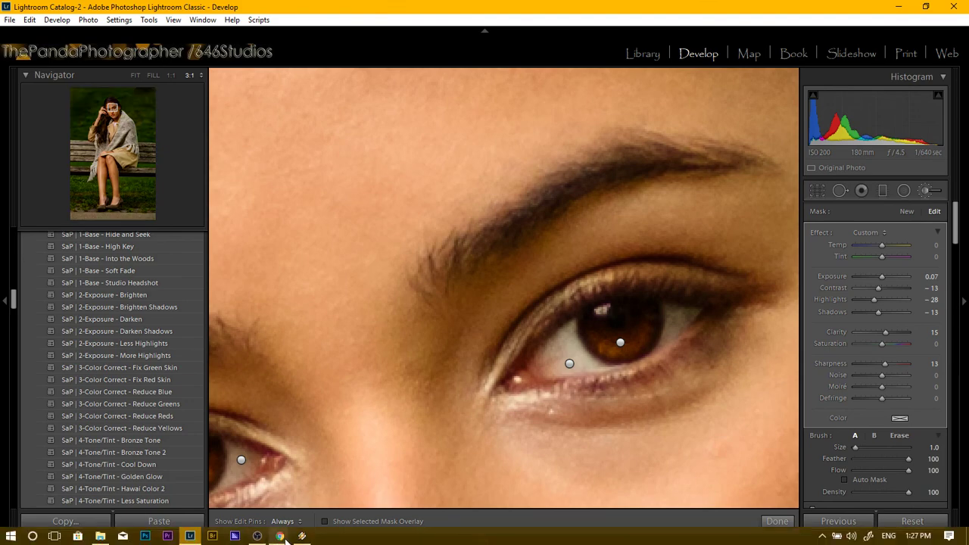
left_click(327, 496)
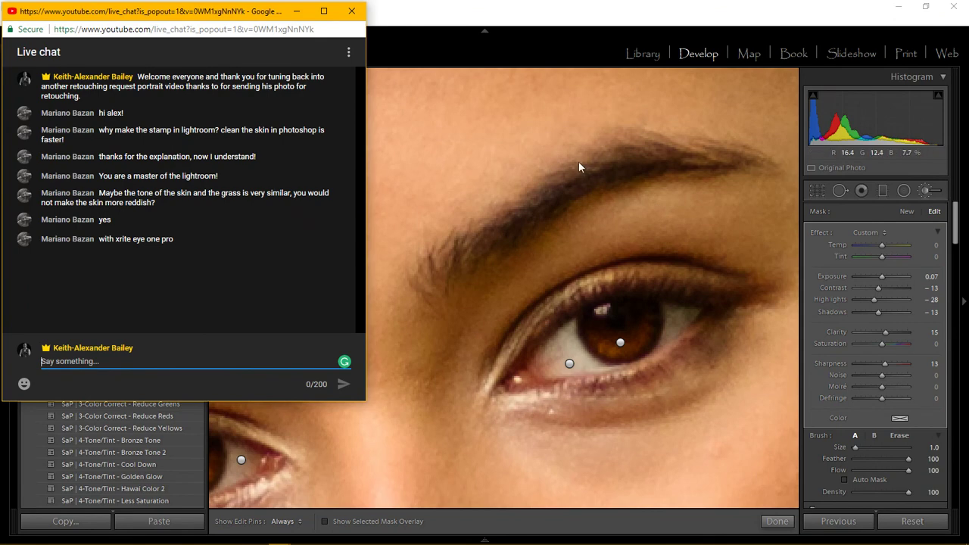
left_click(297, 11)
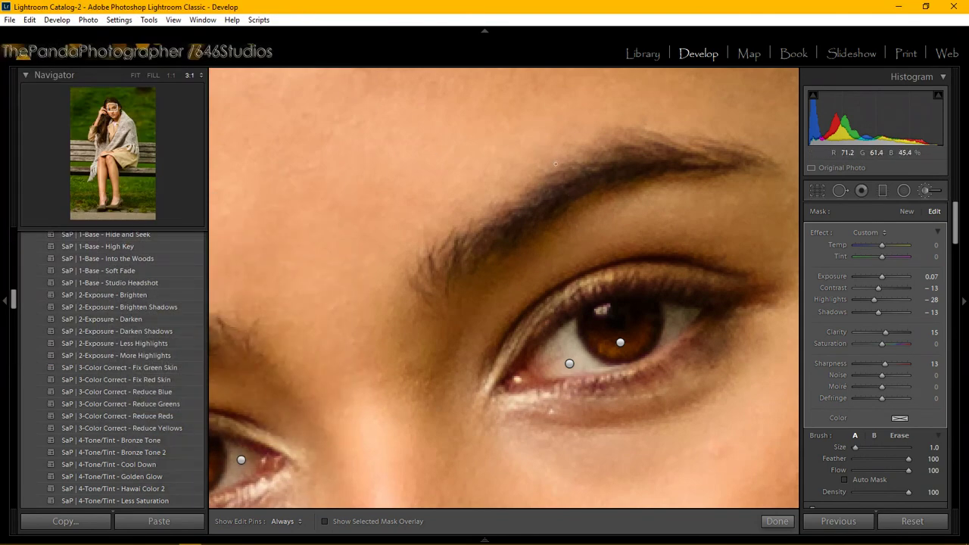
Set Show Edit Pins back to Never.
key("h")
key("h")
key("h")
key("h")
key("h")
key("h")
key("h")
key("h")
key("h")
key("h")
key("h")
key("h")
key("h")
key("h")
key("h")
key("h")
key("h")
key("h")
key("h")
key("h")
key("h")
key("h")
key("h")
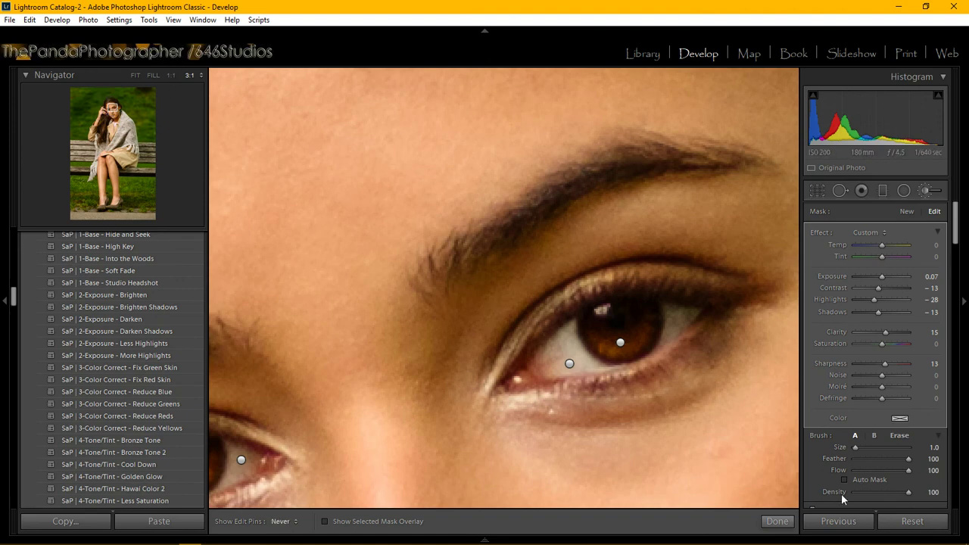
Close the Adjustment Brush, fit the whole photo, and show Before/After side by side.
left_click(777, 521)
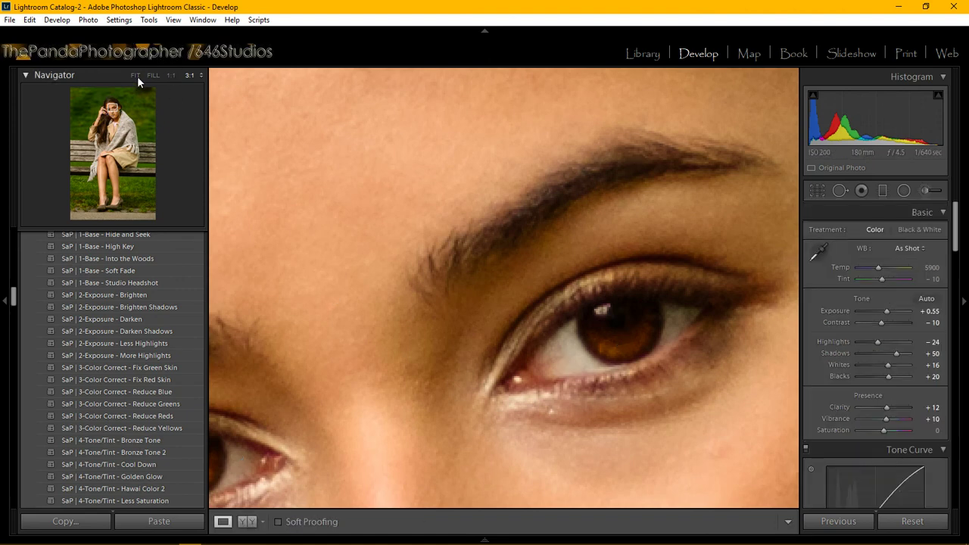
left_click(135, 75)
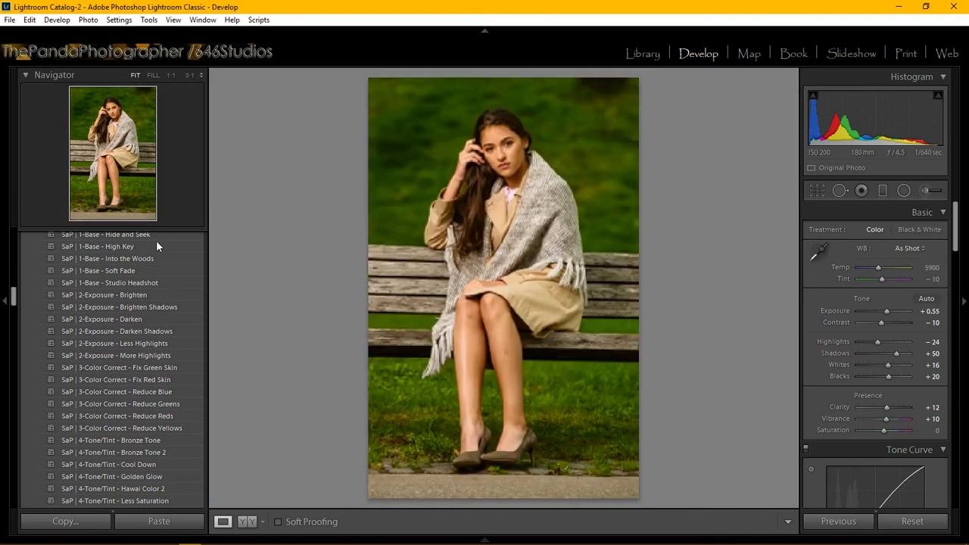
left_click(247, 522)
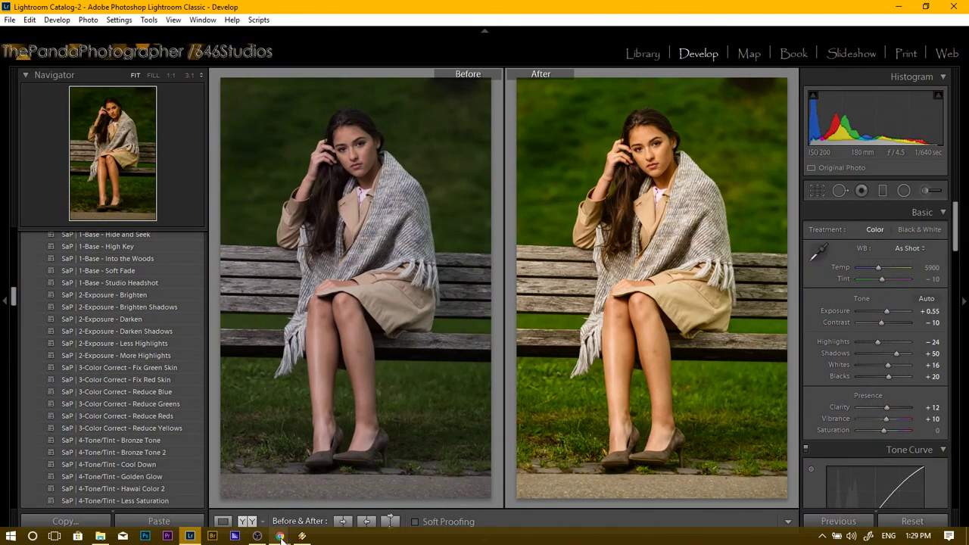
mouse_move(280, 537)
left_click(333, 498)
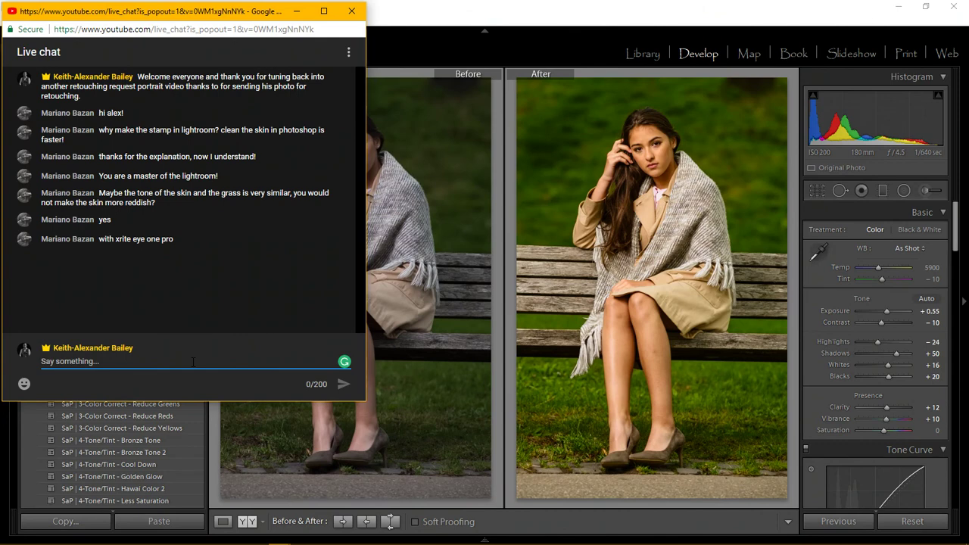
type("@")
type("mar")
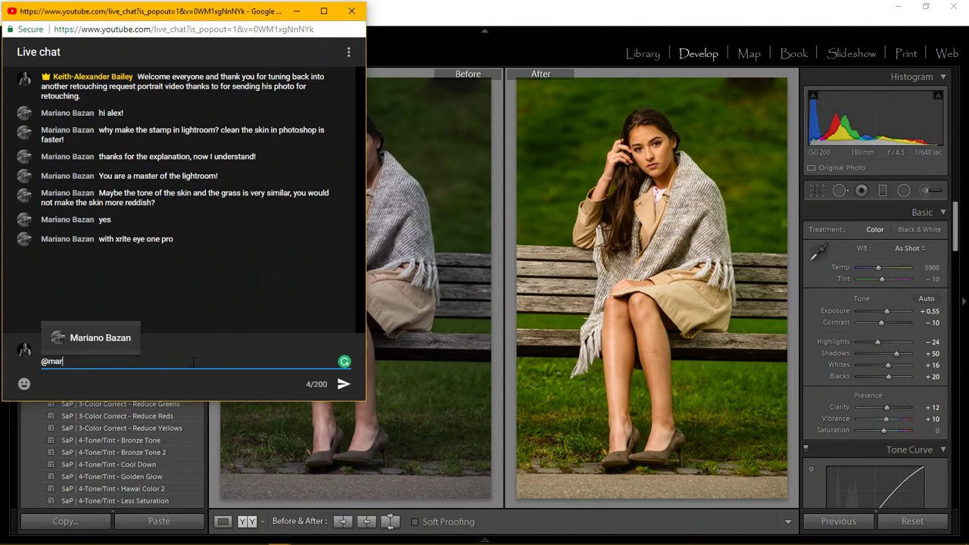
key("Tab")
type("are ")
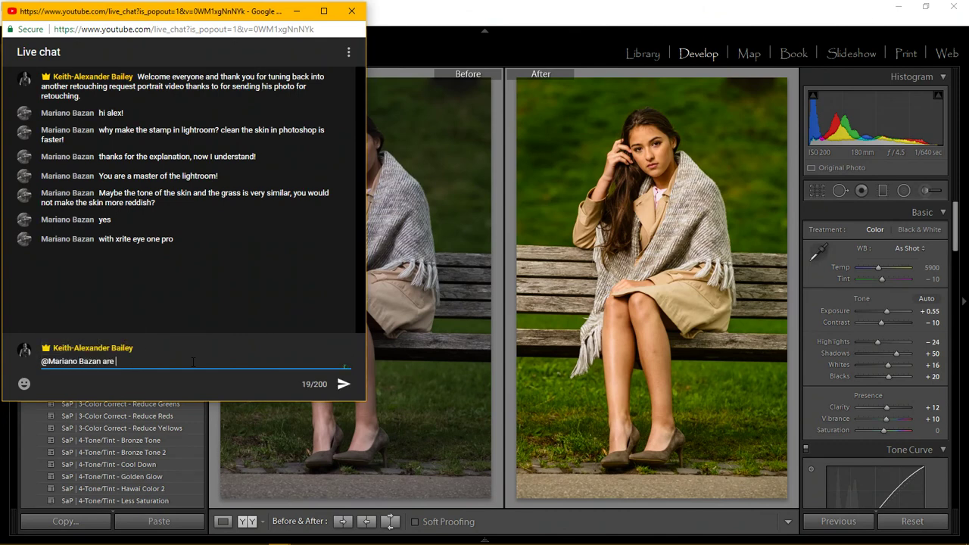
type("you still")
key("Return")
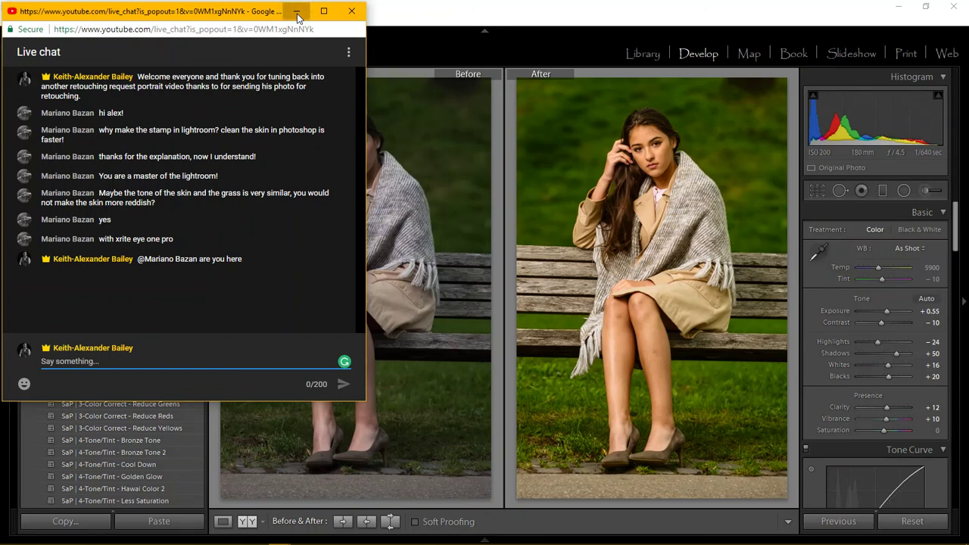
Minimize the live chat and streaming dashboard windows to return to Lightroom.
left_click(296, 12)
mouse_move(279, 535)
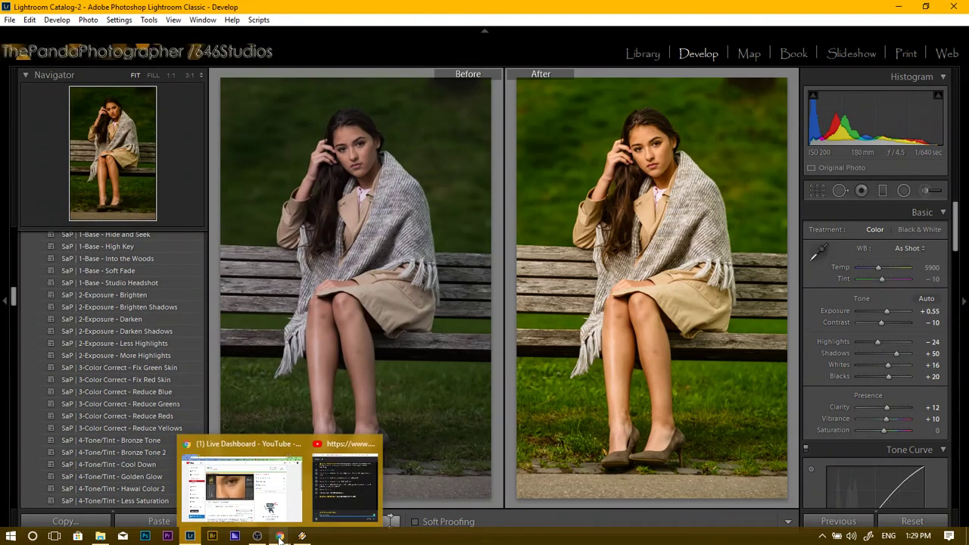
left_click(280, 488)
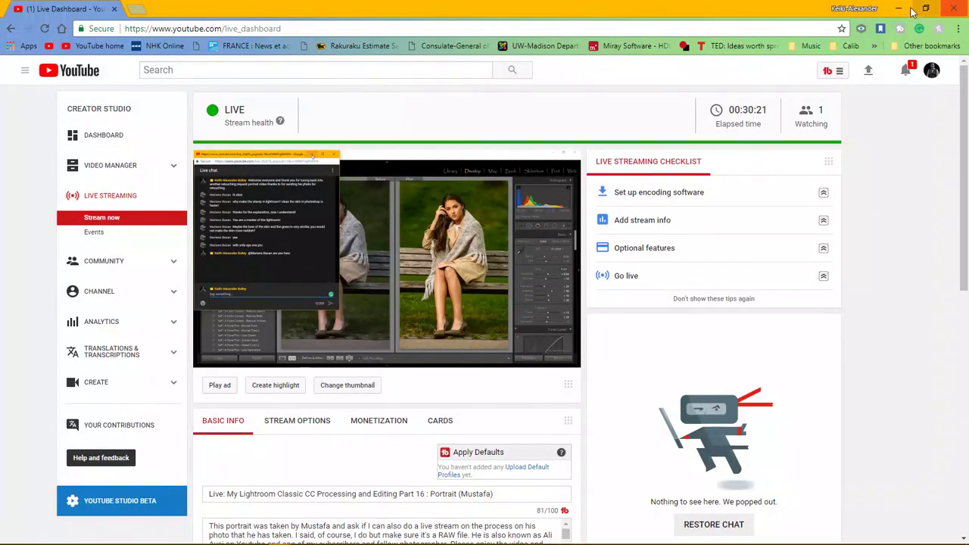
left_click(898, 8)
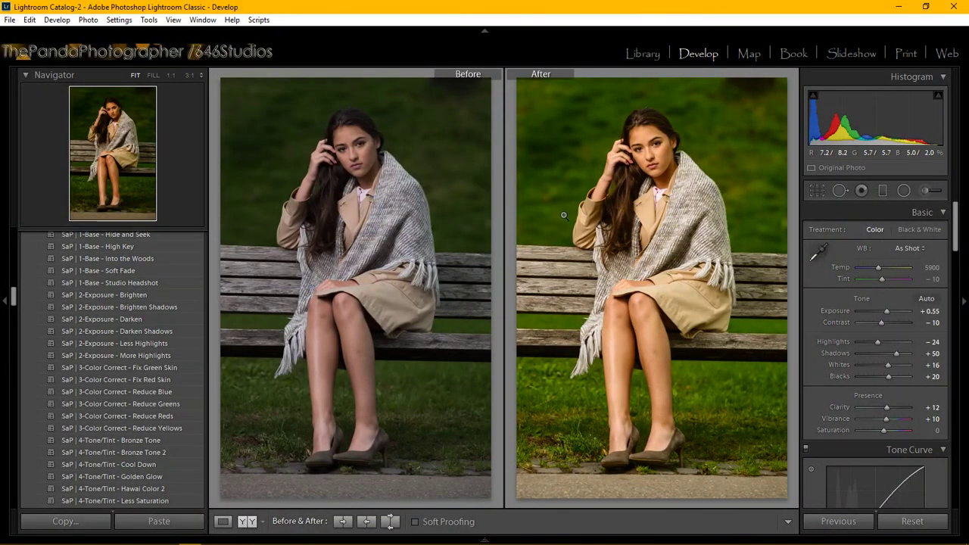
Switch to Loupe view so only the edited portrait is shown.
left_click(222, 520)
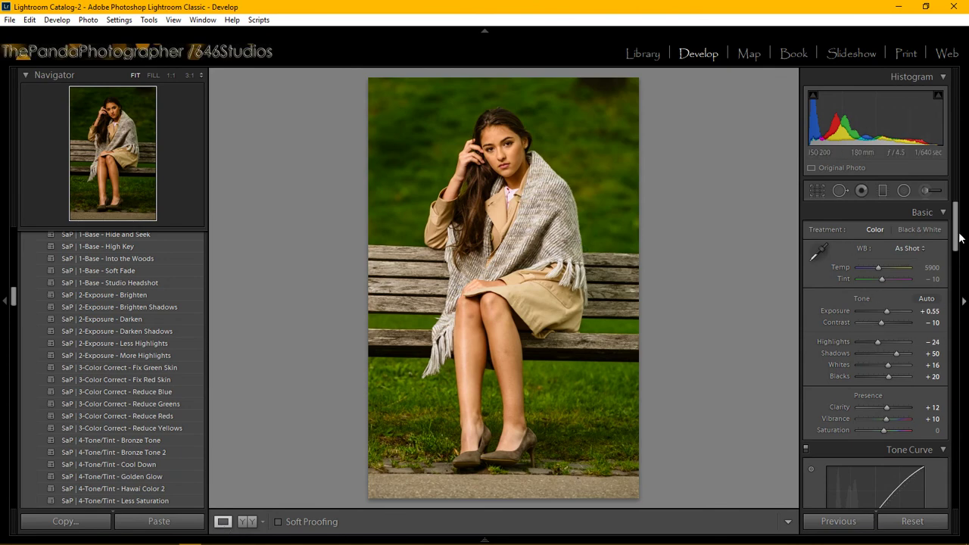
left_click_drag(958, 238, 955, 367)
scroll(124, 394, "down", 5)
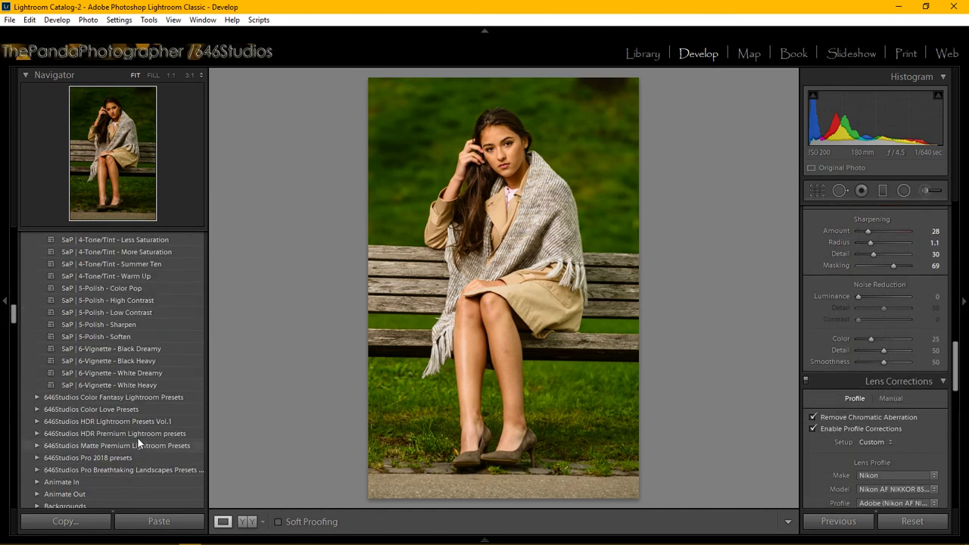
scroll(143, 378, "up", 3)
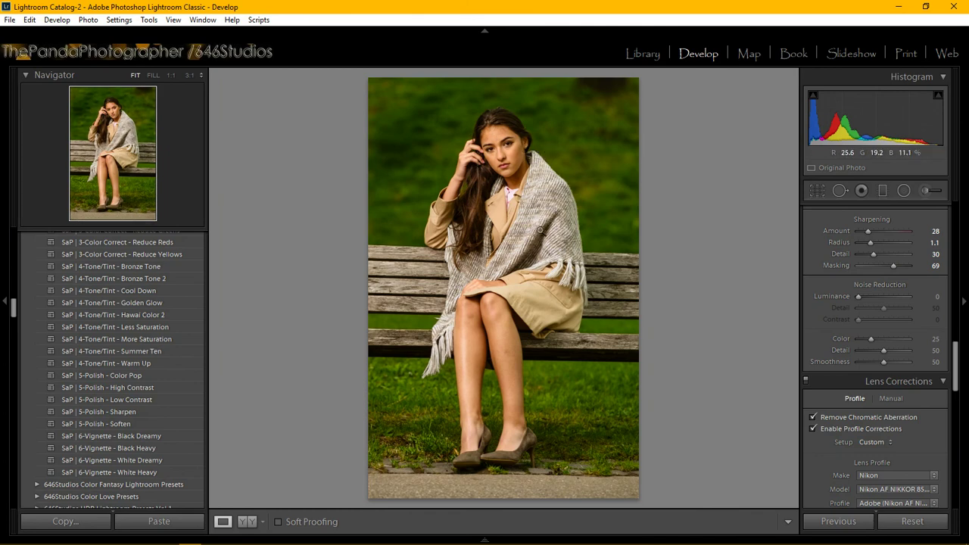
Start a Face - SoftenSkin brush with Clarity raised near 0, showing pins at 1:1 zoom.
left_click(927, 185)
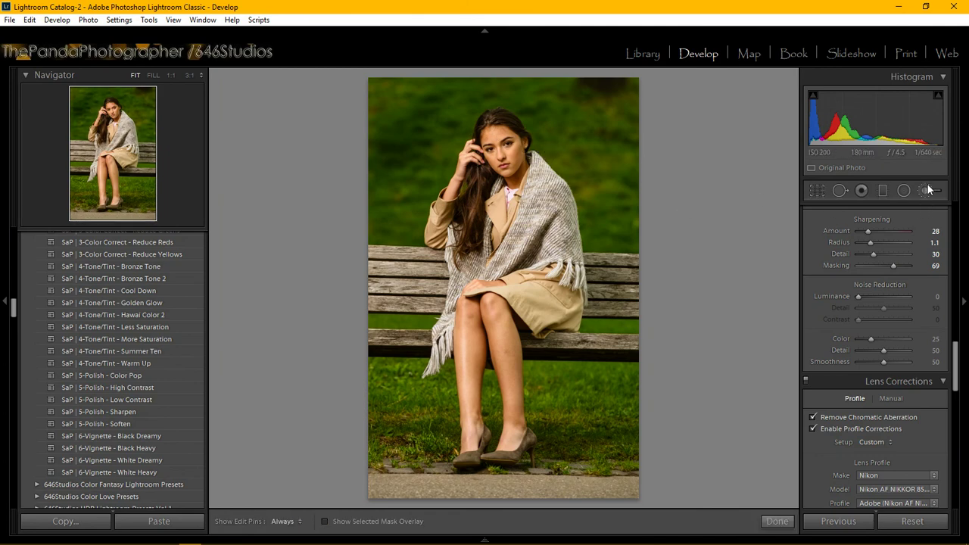
left_click(878, 231)
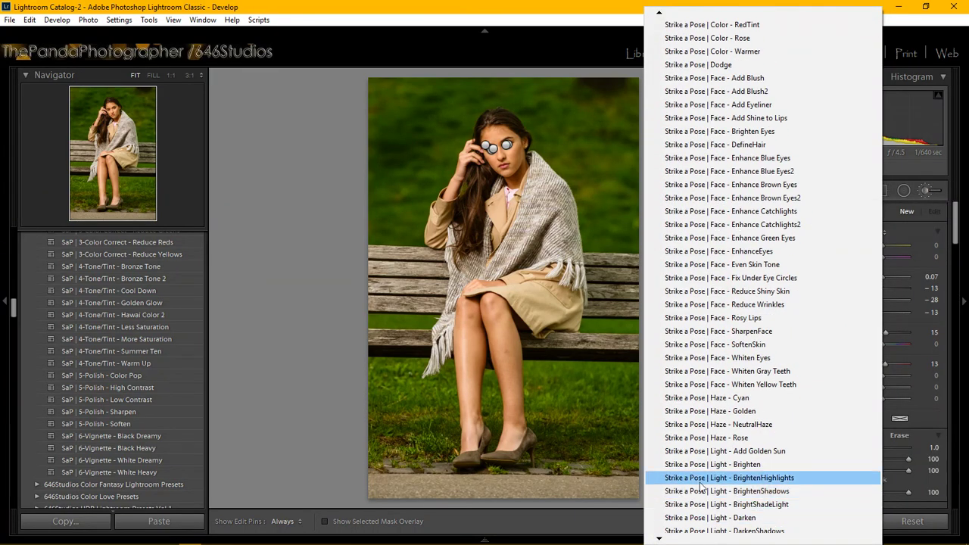
left_click(716, 342)
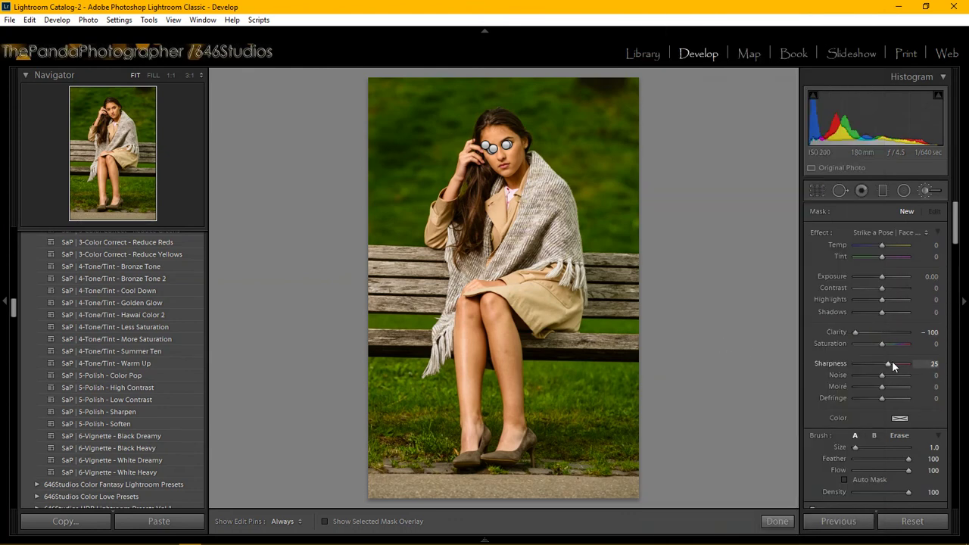
left_click_drag(856, 331, 881, 339)
key("h")
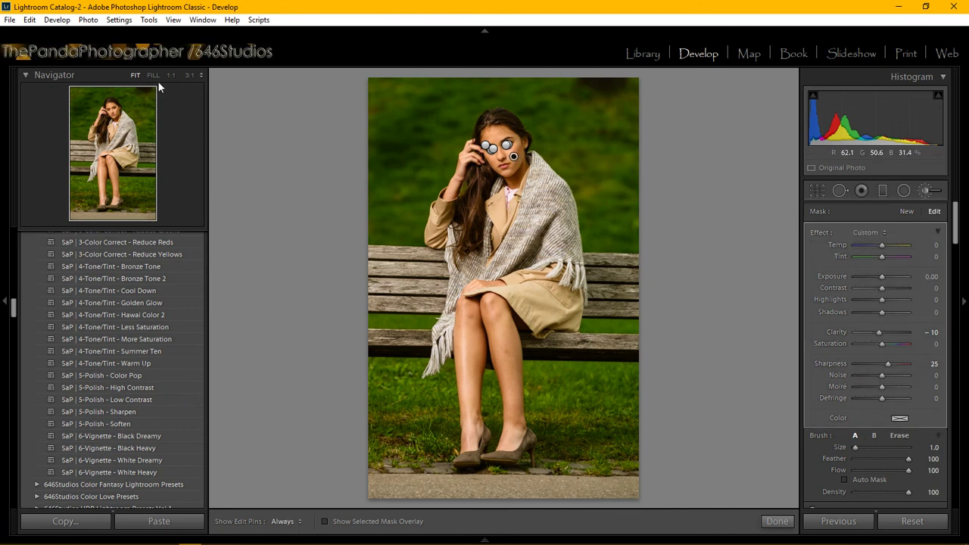
left_click(169, 79)
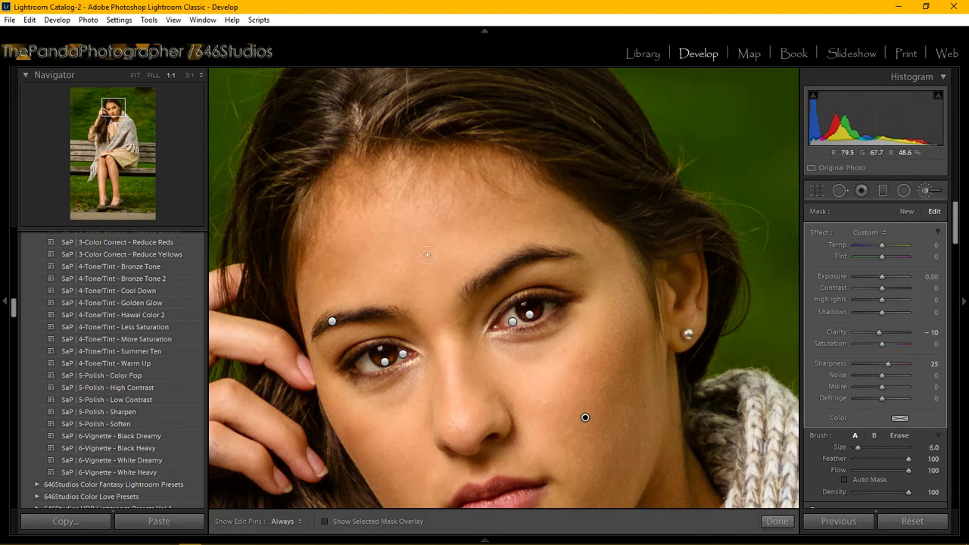
Paint the softening mask along the forehead and show it as a red overlay.
key("h")
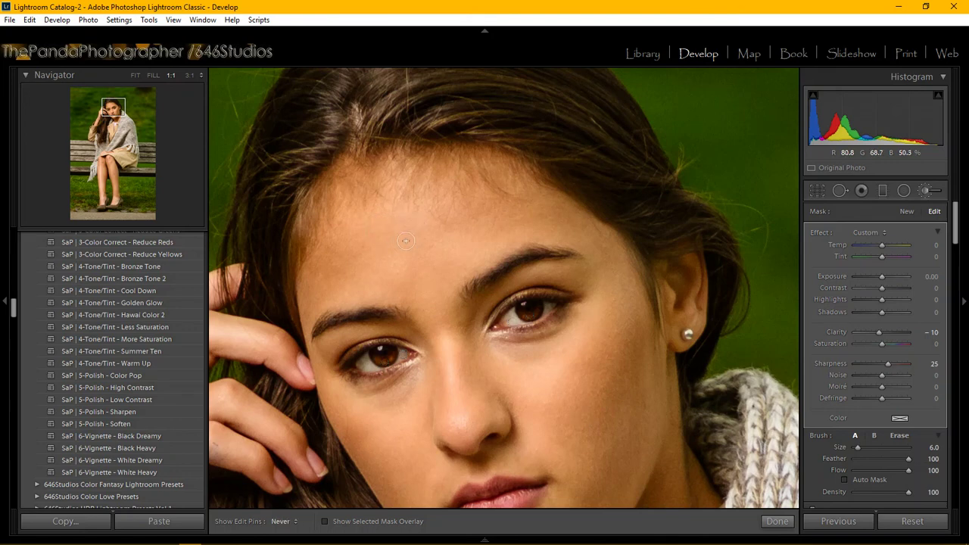
mouse_move(362, 239)
left_mouse_down()
mouse_move(306, 257)
mouse_move(315, 293)
mouse_move(358, 249)
left_mouse_up()
left_click_drag(480, 240, 485, 246)
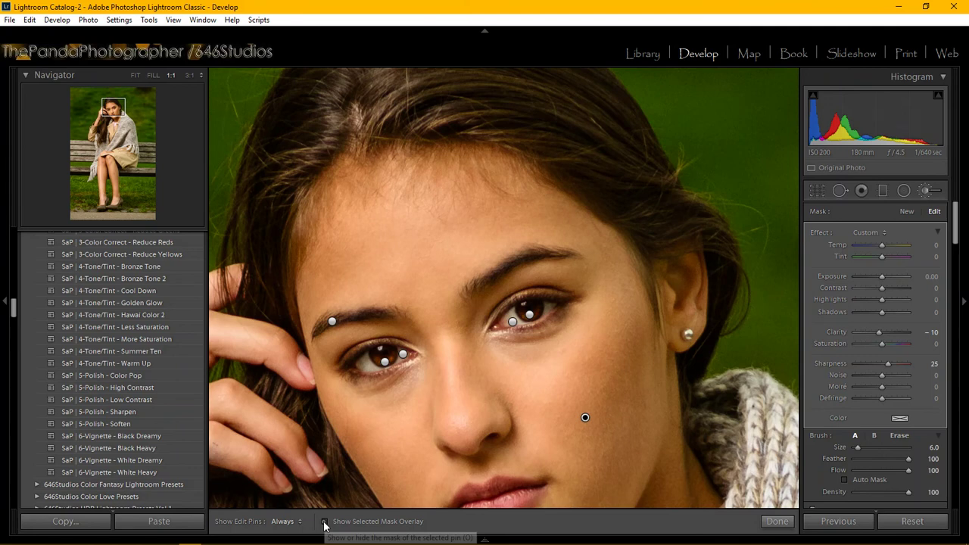
left_click(325, 521)
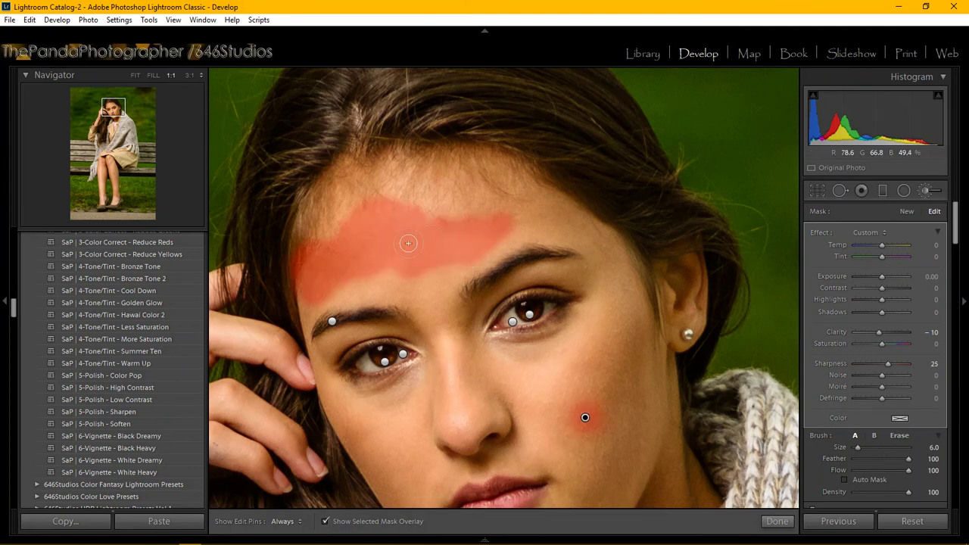
key("h")
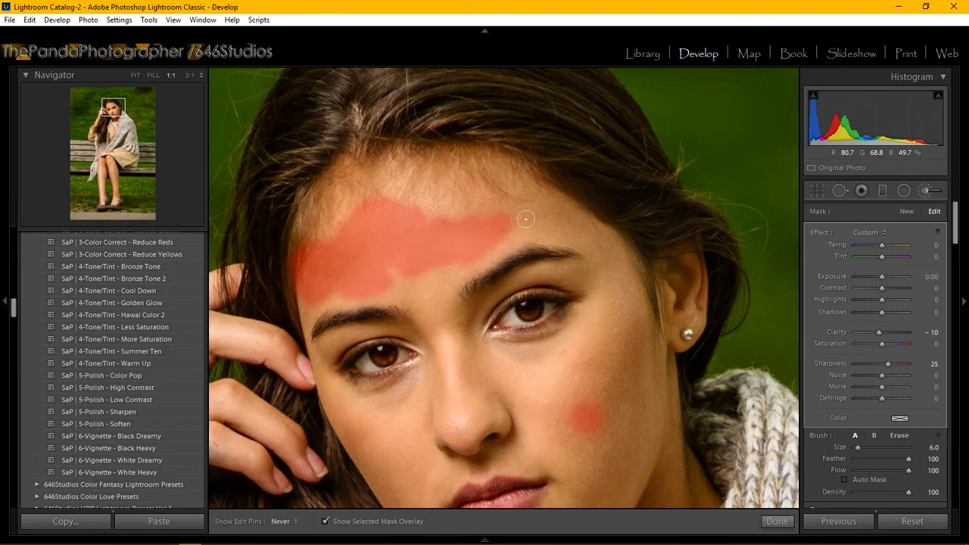
Extend the mask down the nose, then at size 5 paint under the left eye.
mouse_move(445, 281)
left_mouse_down()
mouse_move(420, 216)
mouse_move(453, 198)
mouse_move(540, 203)
mouse_move(526, 200)
mouse_move(592, 234)
mouse_move(542, 216)
mouse_move(578, 231)
mouse_move(520, 228)
mouse_move(446, 294)
left_mouse_up()
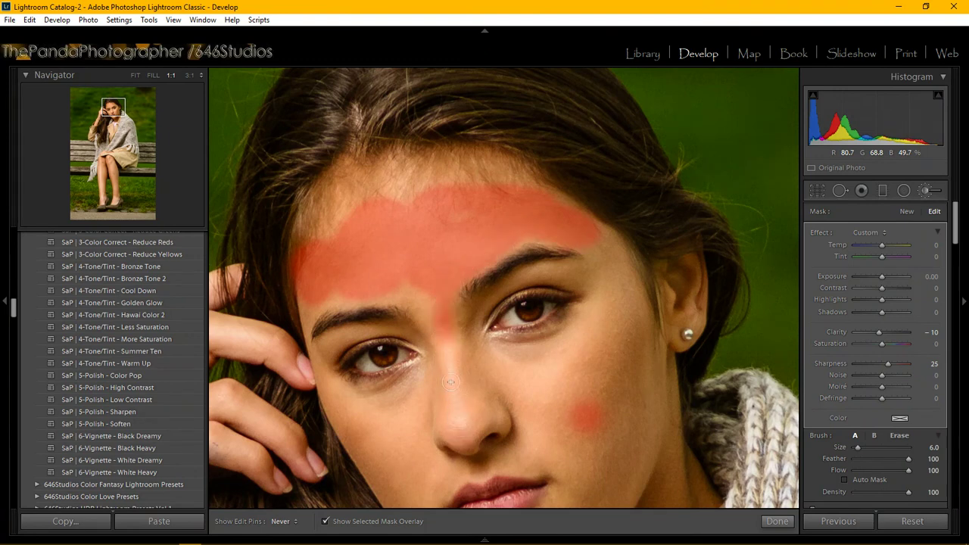
mouse_move(449, 382)
left_mouse_down()
mouse_move(436, 326)
mouse_move(411, 300)
mouse_move(314, 304)
left_mouse_up()
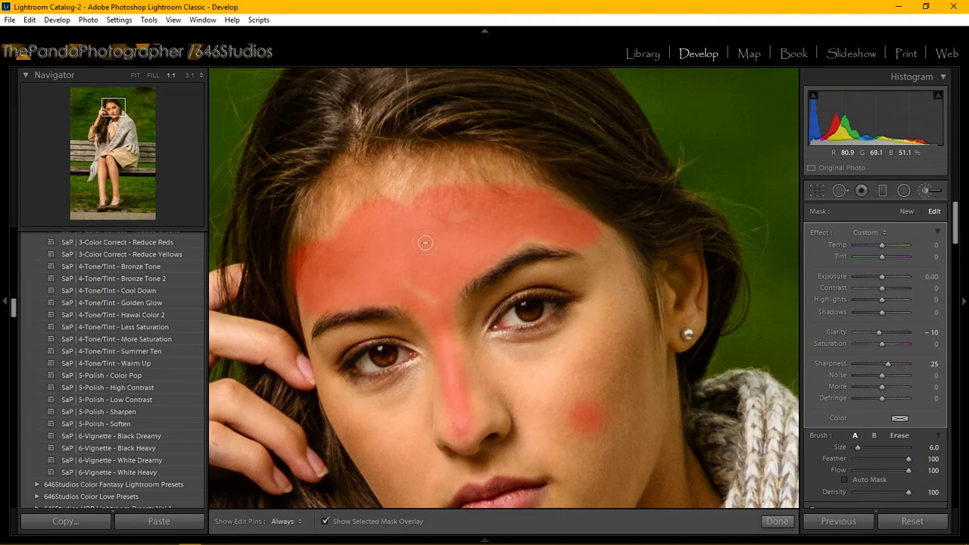
key("bracketleft")
key("h")
mouse_move(365, 405)
left_mouse_down()
mouse_move(420, 369)
mouse_move(405, 390)
mouse_move(365, 406)
mouse_move(352, 405)
mouse_move(420, 371)
mouse_move(356, 391)
mouse_move(431, 370)
mouse_move(381, 398)
mouse_move(355, 397)
mouse_move(423, 388)
mouse_move(368, 418)
mouse_move(433, 389)
mouse_move(377, 419)
mouse_move(440, 391)
mouse_move(395, 423)
mouse_move(427, 409)
mouse_move(403, 424)
mouse_move(426, 417)
mouse_move(403, 443)
mouse_move(407, 454)
mouse_move(435, 441)
mouse_move(427, 452)
mouse_move(412, 454)
mouse_move(453, 382)
left_mouse_up()
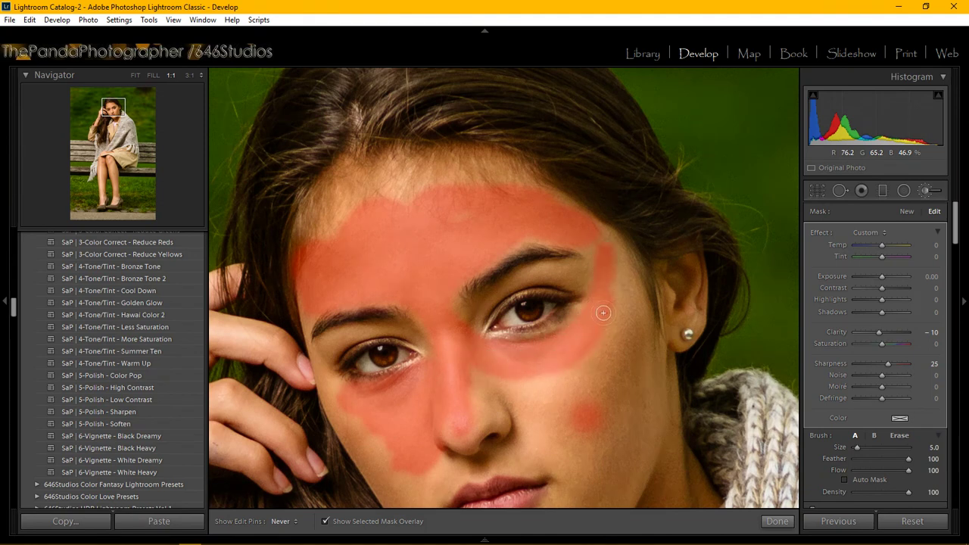
Paint the softening mask over both cheeks down toward the jaw.
mouse_move(517, 379)
left_mouse_down()
mouse_move(484, 370)
mouse_move(570, 381)
mouse_move(612, 335)
mouse_move(540, 382)
mouse_move(469, 369)
left_mouse_up()
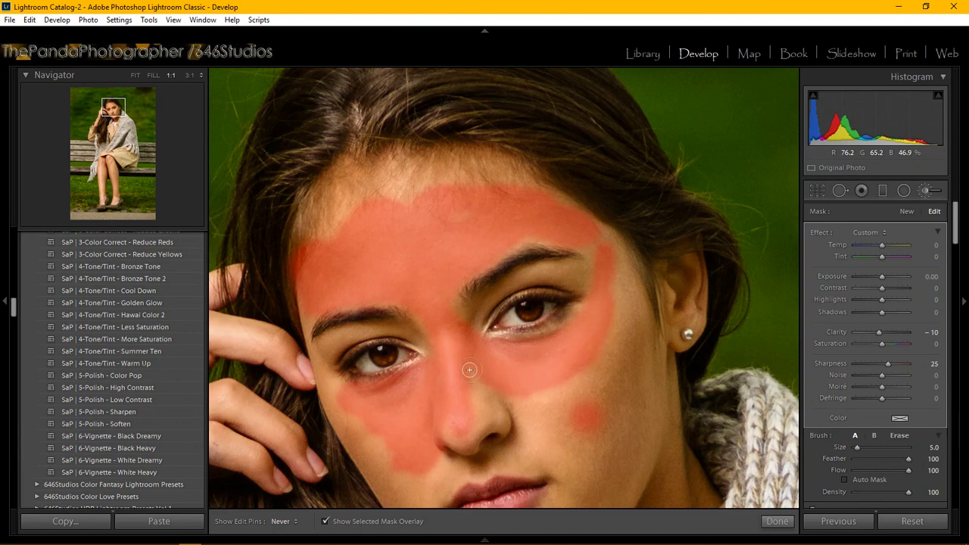
mouse_move(592, 345)
left_mouse_down()
mouse_move(534, 395)
mouse_move(487, 380)
mouse_move(544, 400)
mouse_move(596, 367)
mouse_move(610, 335)
mouse_move(558, 401)
mouse_move(487, 394)
mouse_move(526, 413)
mouse_move(609, 379)
mouse_move(627, 333)
mouse_move(541, 414)
mouse_move(487, 402)
mouse_move(592, 395)
mouse_move(622, 341)
mouse_move(574, 411)
mouse_move(493, 423)
mouse_move(606, 389)
mouse_move(614, 349)
mouse_move(557, 428)
mouse_move(501, 431)
mouse_move(528, 435)
mouse_move(598, 412)
mouse_move(607, 393)
mouse_move(540, 441)
mouse_move(472, 427)
mouse_move(497, 441)
mouse_move(589, 411)
mouse_move(608, 389)
mouse_move(535, 437)
mouse_move(470, 431)
left_mouse_up()
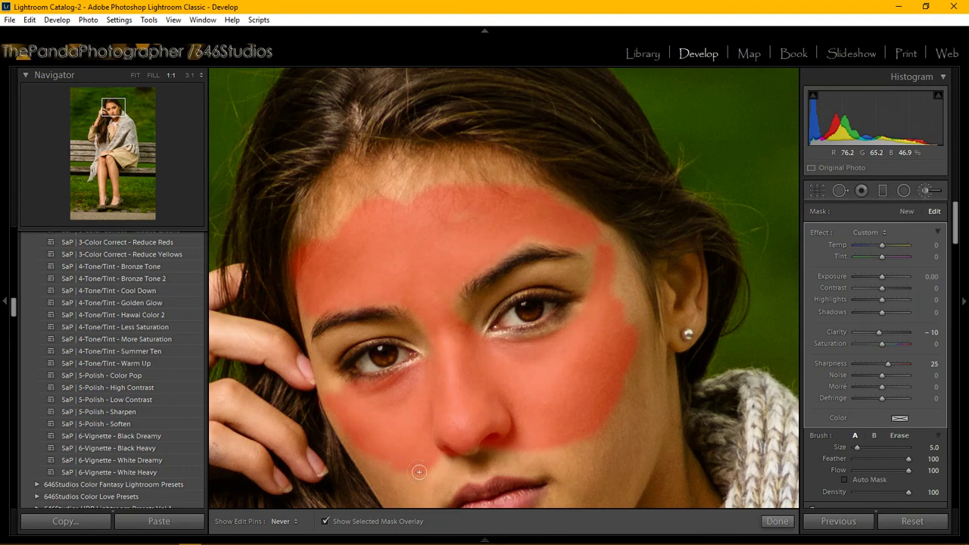
left_click_drag(442, 455, 474, 443)
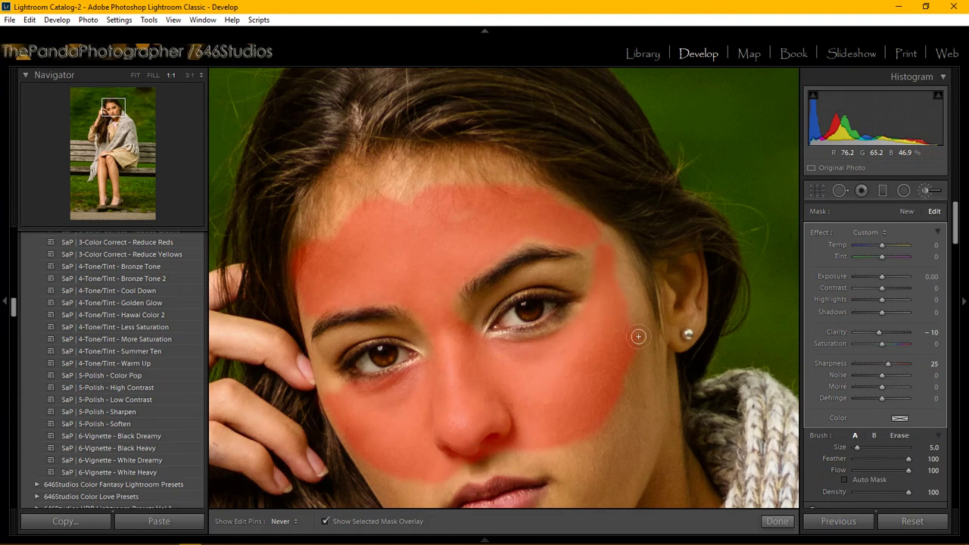
mouse_move(634, 330)
left_mouse_down()
mouse_move(643, 424)
mouse_move(632, 349)
mouse_move(638, 433)
mouse_move(632, 353)
mouse_move(640, 402)
mouse_move(632, 370)
mouse_move(634, 412)
mouse_move(626, 409)
mouse_move(638, 448)
left_mouse_up()
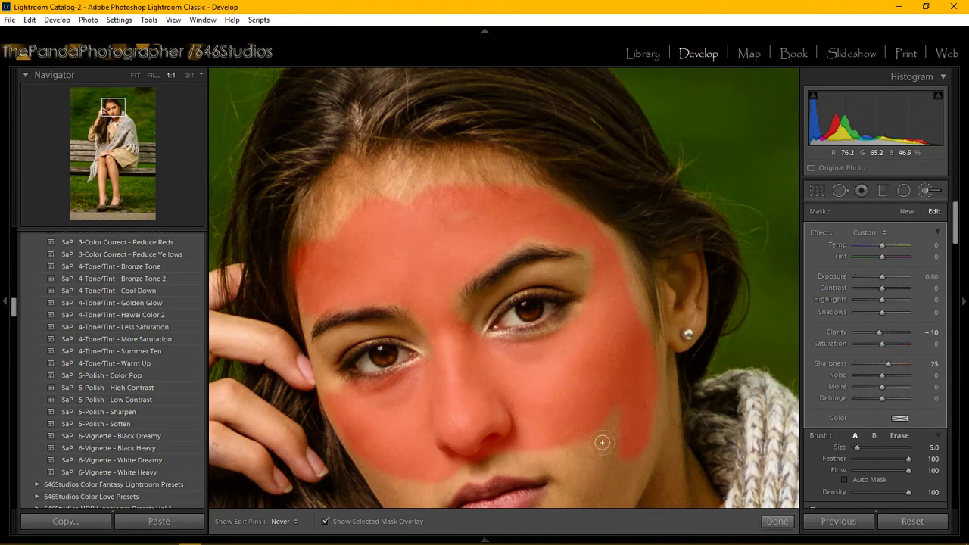
mouse_move(582, 498)
left_mouse_down()
mouse_move(586, 430)
mouse_move(574, 488)
mouse_move(610, 461)
mouse_move(623, 423)
left_mouse_up()
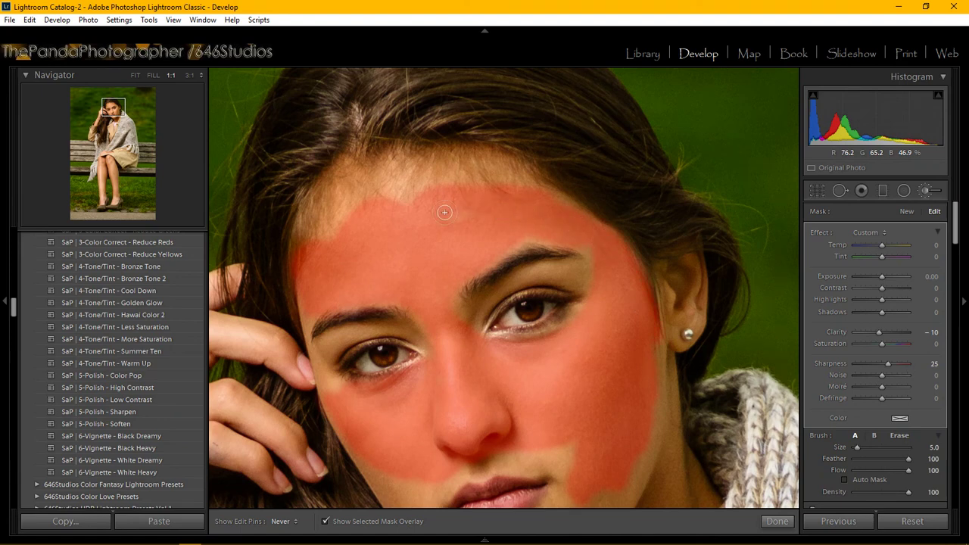
Extend the mask up the forehead to the hairline.
key("h")
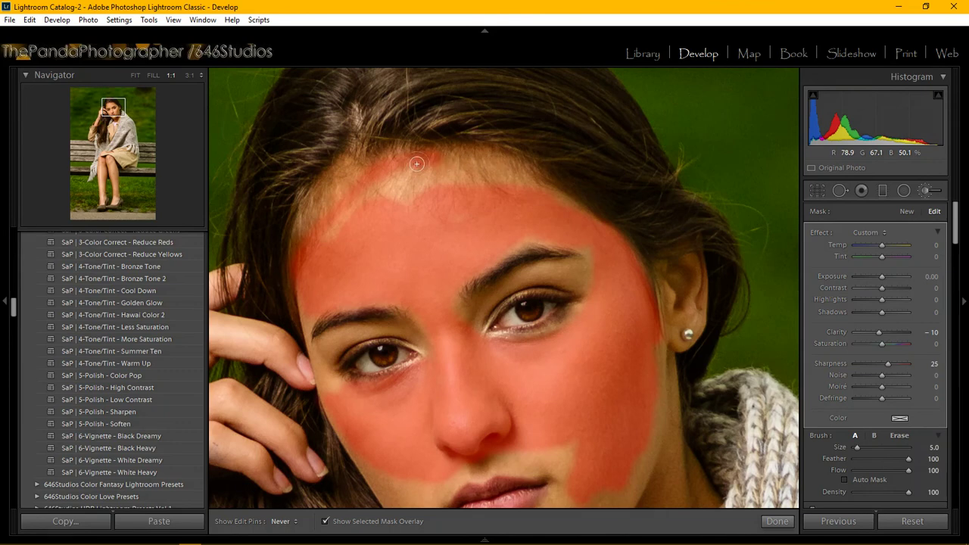
left_click_drag(305, 228, 484, 174)
mouse_move(357, 214)
left_mouse_down()
mouse_move(478, 176)
mouse_move(488, 176)
mouse_move(392, 192)
mouse_move(468, 180)
mouse_move(515, 194)
mouse_move(414, 184)
mouse_move(340, 220)
mouse_move(478, 190)
mouse_move(344, 219)
mouse_move(385, 182)
left_mouse_up()
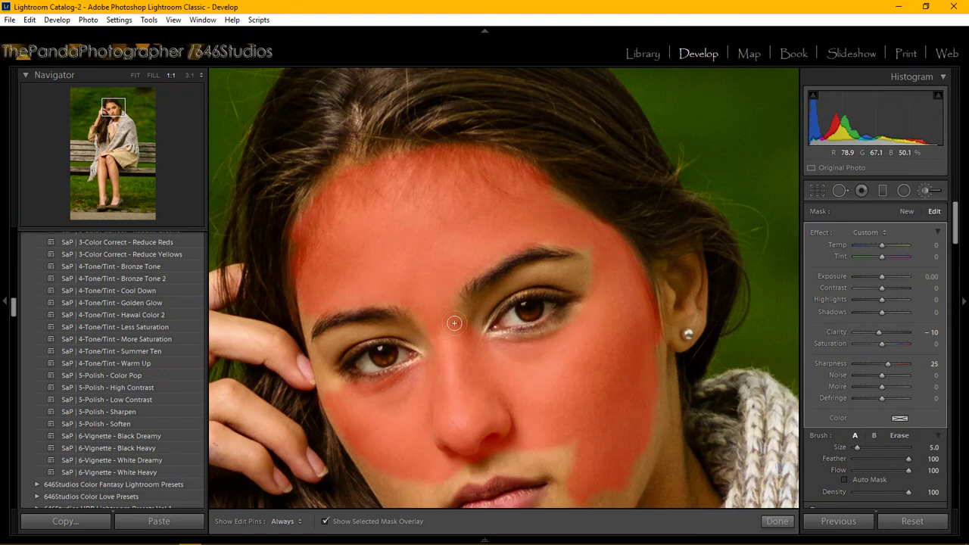
Reduce the brush size to 2 and dismiss the YouTube subscriber notification.
scroll(454, 324, "down", 2)
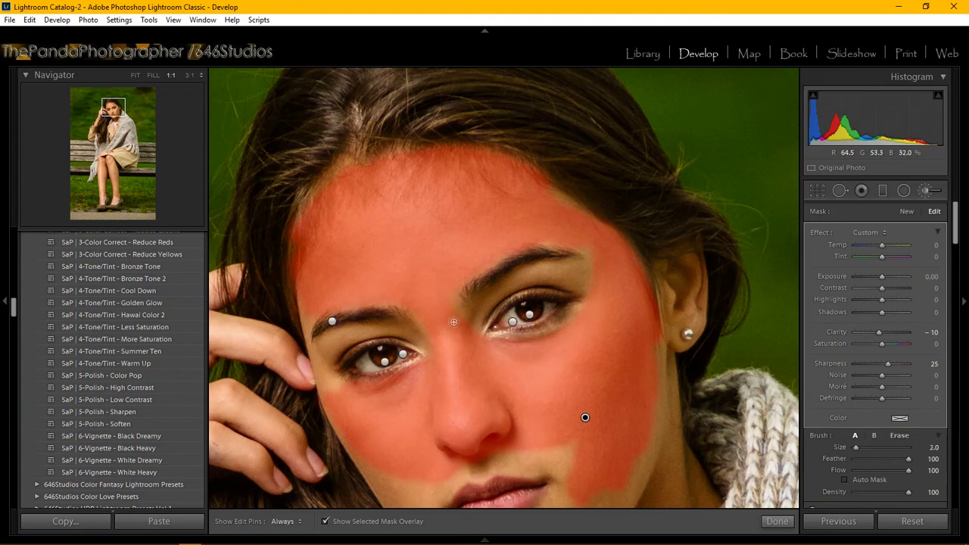
key("h")
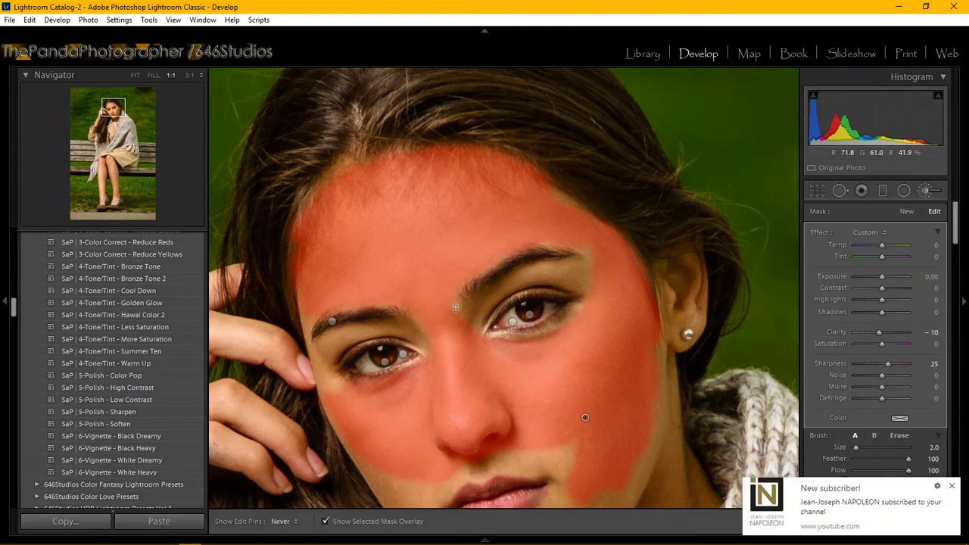
key("h")
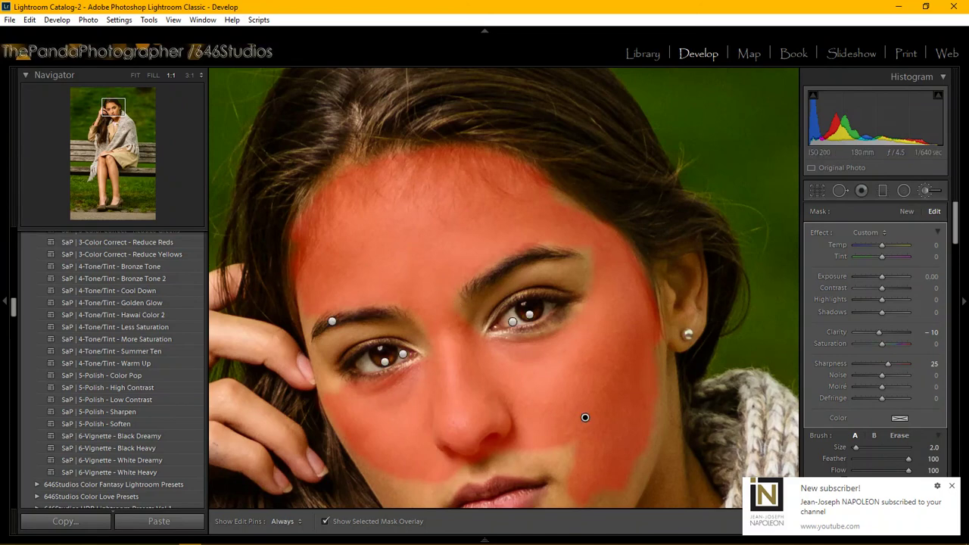
left_click(952, 486)
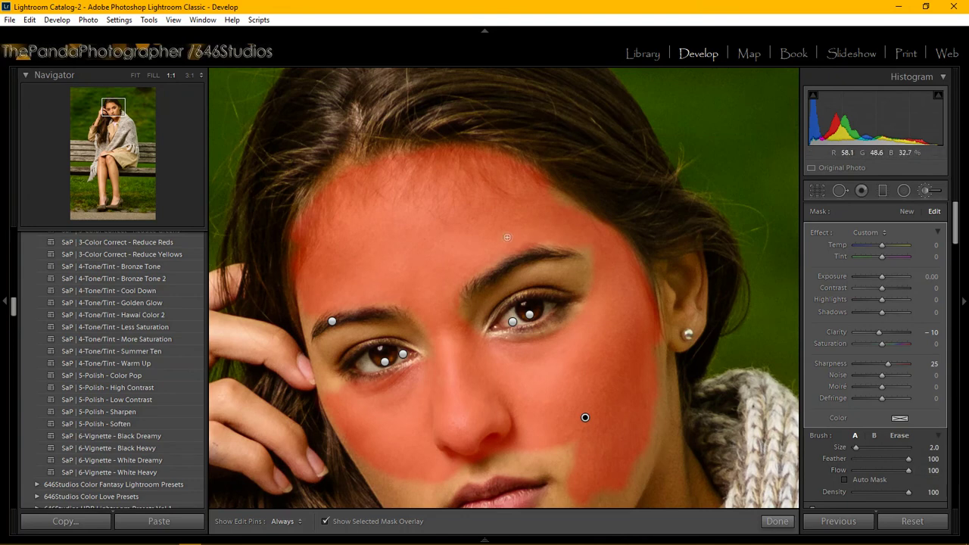
key("h")
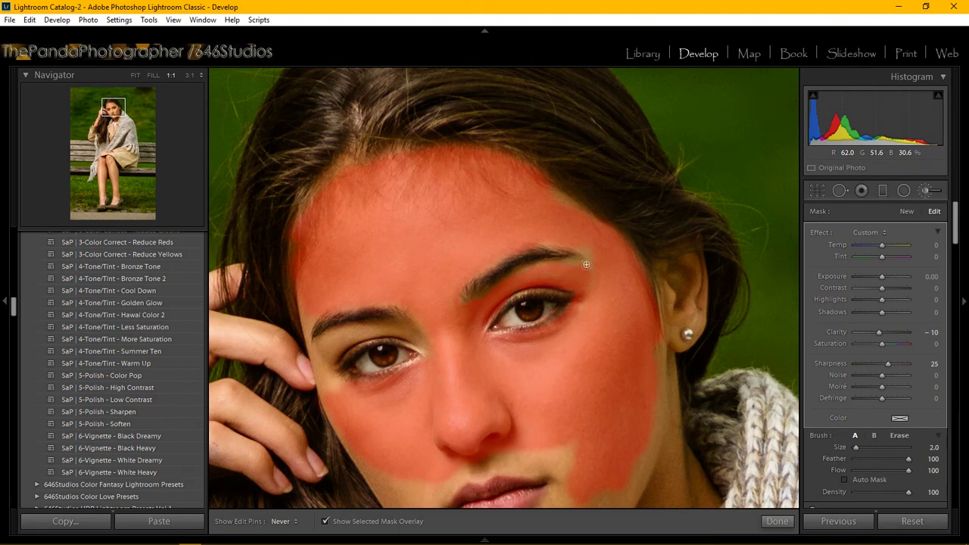
Fill the unmasked gaps at the brow tail and beside the left eye corner.
mouse_move(569, 248)
left_mouse_down()
mouse_move(552, 244)
mouse_move(598, 256)
mouse_move(548, 241)
left_mouse_up()
key("h")
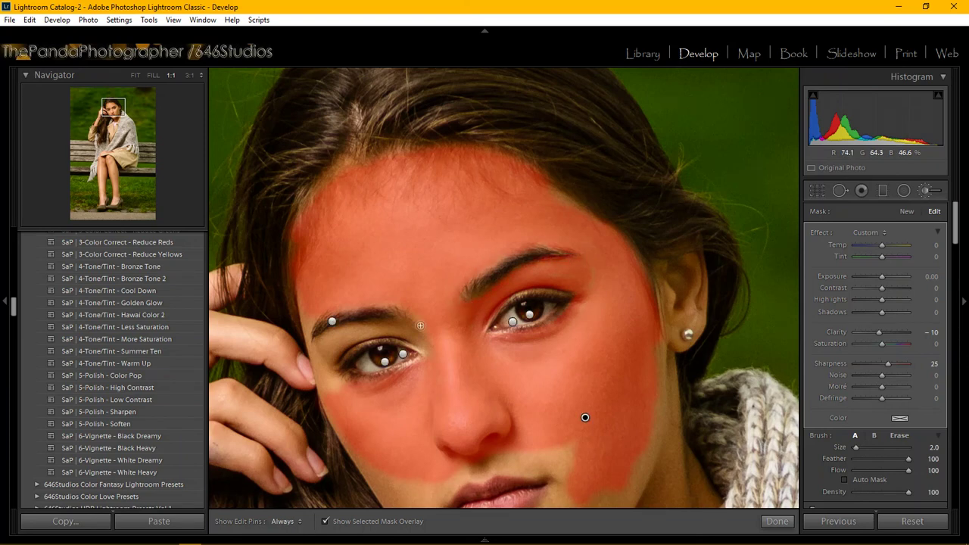
key("h")
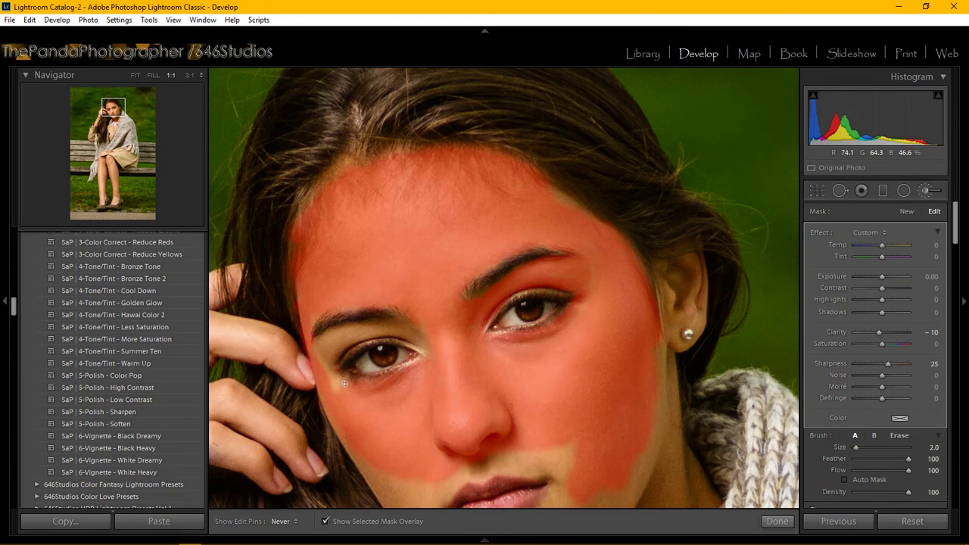
left_click_drag(344, 384, 340, 390)
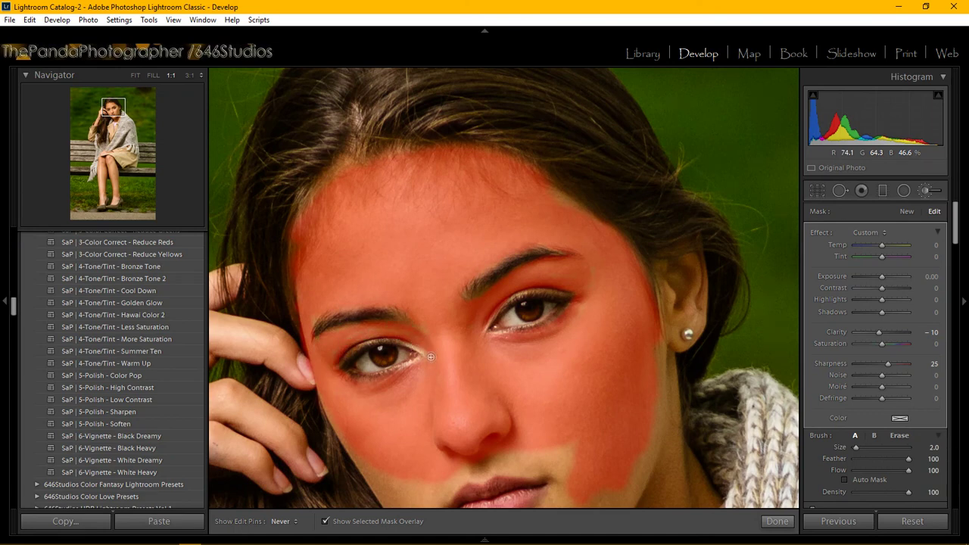
mouse_move(430, 356)
left_mouse_down()
mouse_move(383, 331)
mouse_move(327, 339)
left_mouse_up()
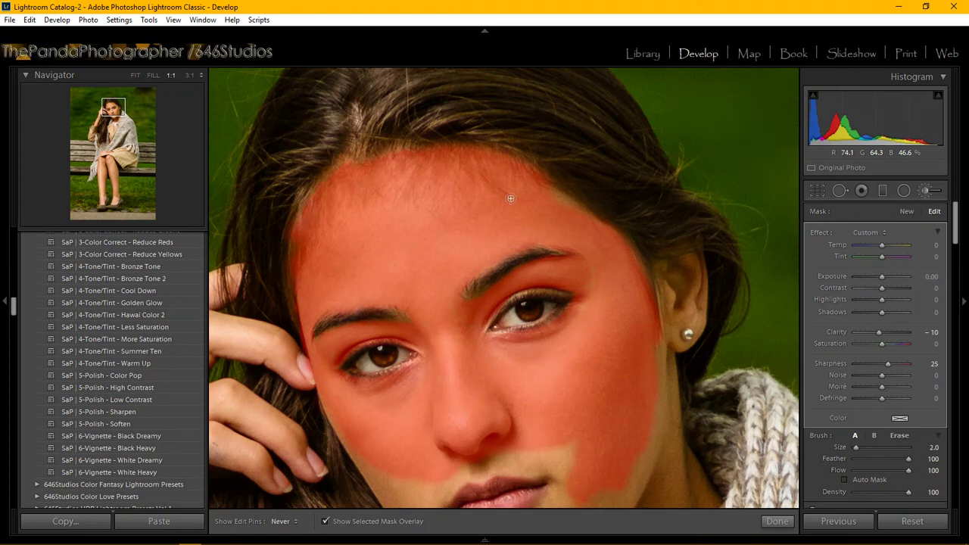
key("h")
key("h")
key("h")
Erase the stray mask streak right of the ear using the Alt eraser.
key("alt")
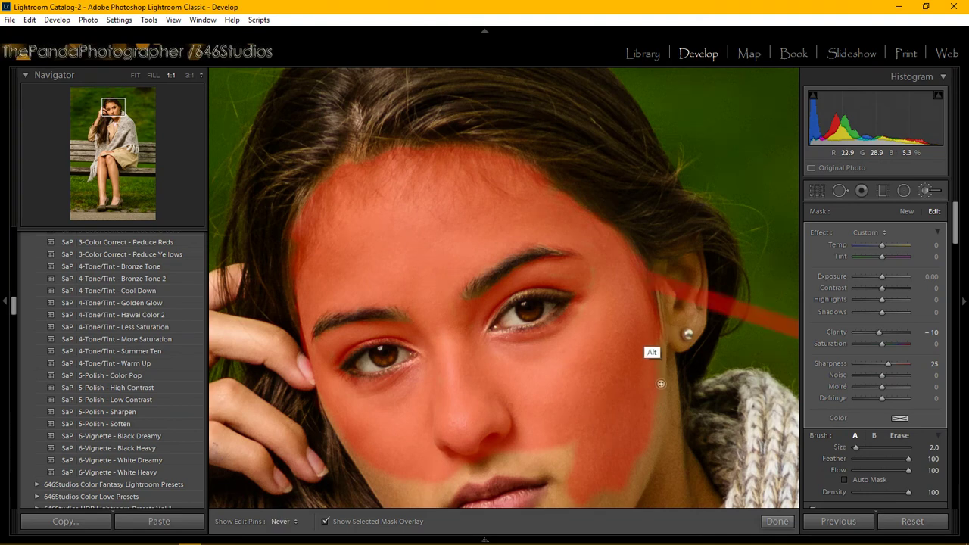
key("bracketright")
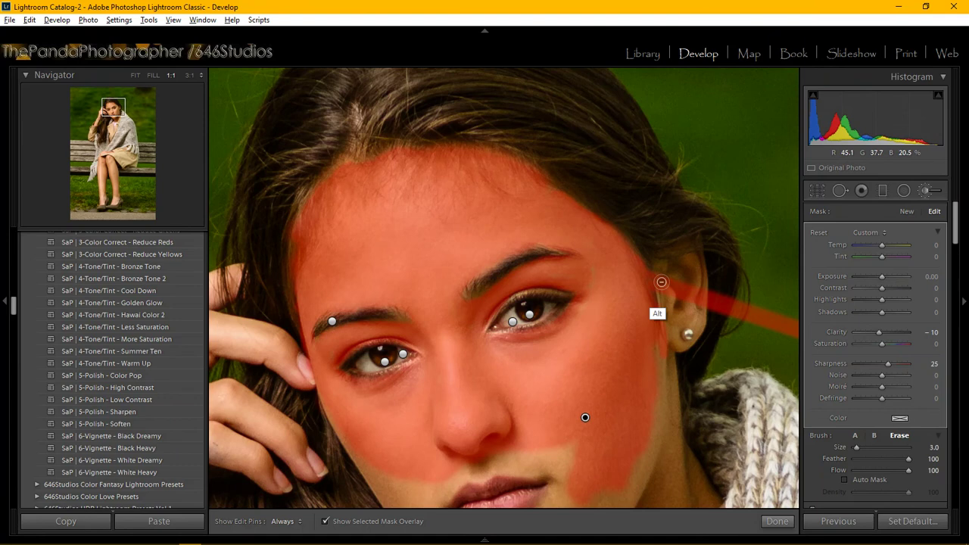
key("h")
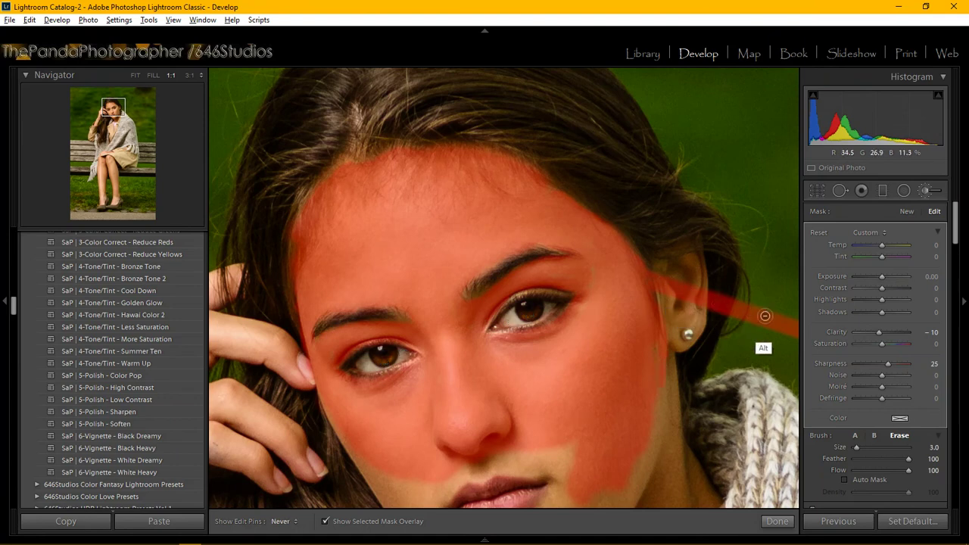
mouse_move(764, 316)
left_mouse_down()
mouse_move(690, 299)
mouse_move(663, 279)
mouse_move(786, 327)
mouse_move(745, 304)
mouse_move(691, 288)
mouse_move(743, 318)
mouse_move(704, 299)
mouse_move(737, 307)
mouse_move(738, 317)
mouse_move(777, 321)
mouse_move(665, 286)
left_mouse_up()
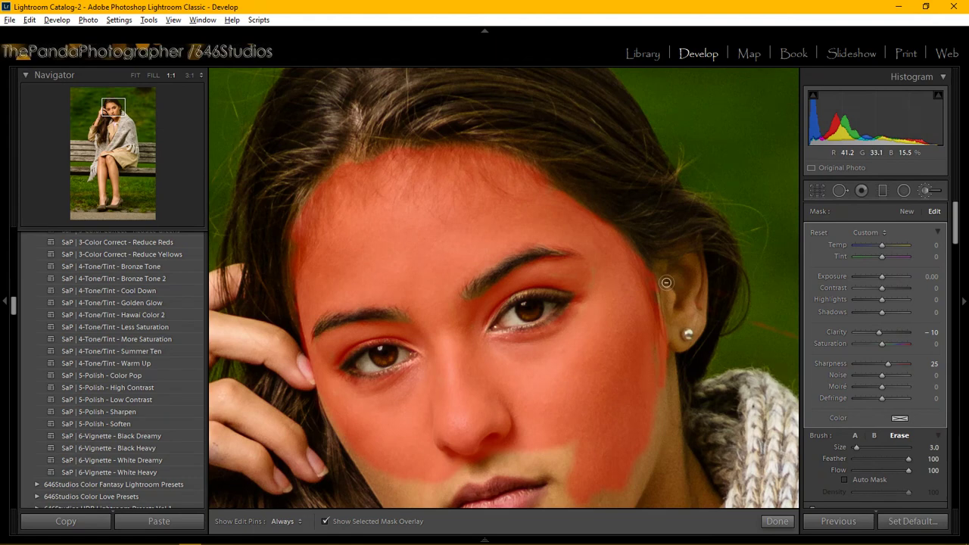
key("h")
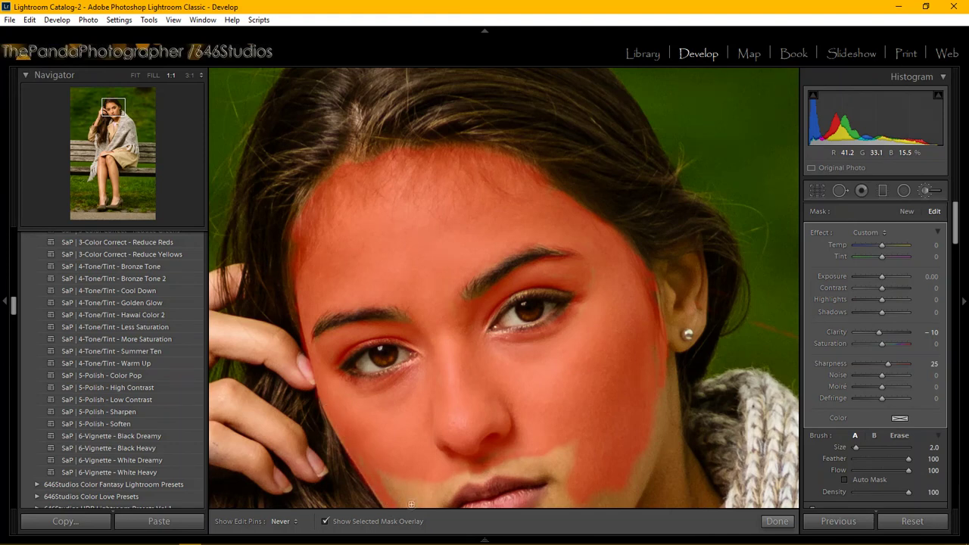
Extend the soften-skin mask just left of the chin and move the view down to the mouth and scarf.
mouse_move(412, 499)
left_mouse_down()
mouse_move(405, 483)
mouse_move(436, 482)
mouse_move(424, 498)
left_mouse_up()
key("h")
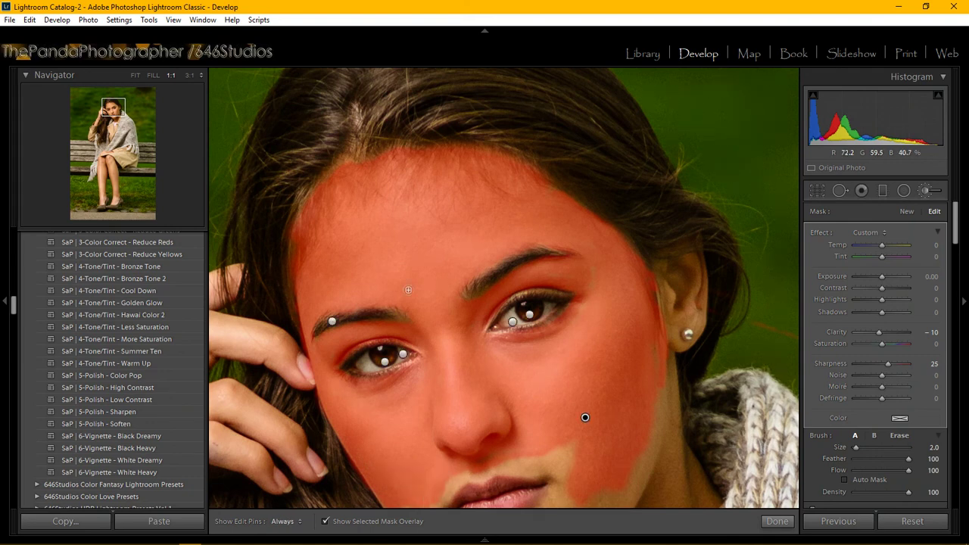
key("h")
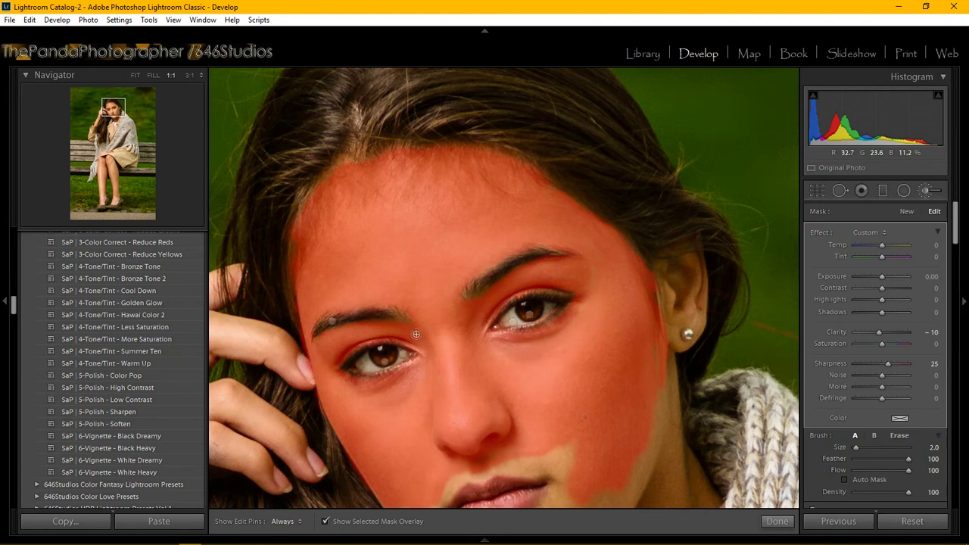
key("h")
key("h")
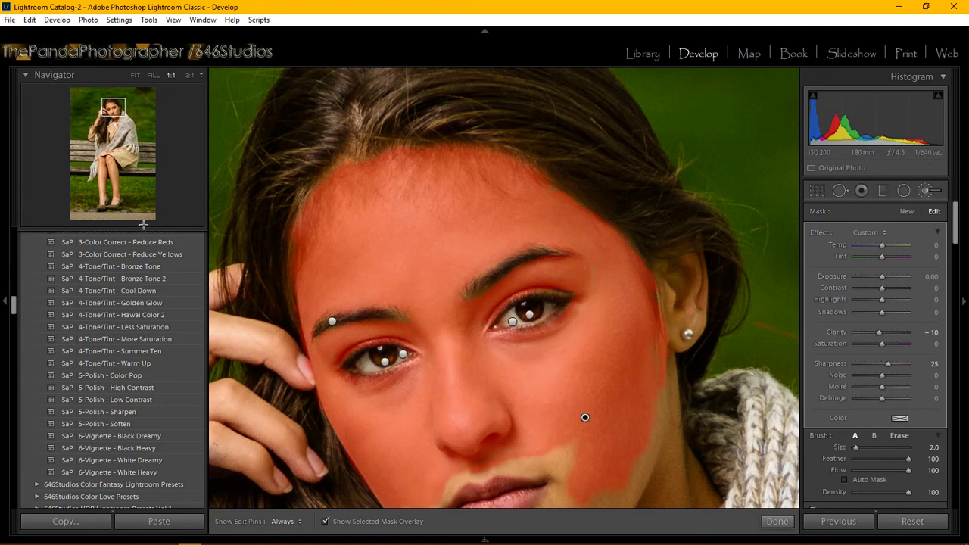
left_click_drag(112, 113, 116, 114)
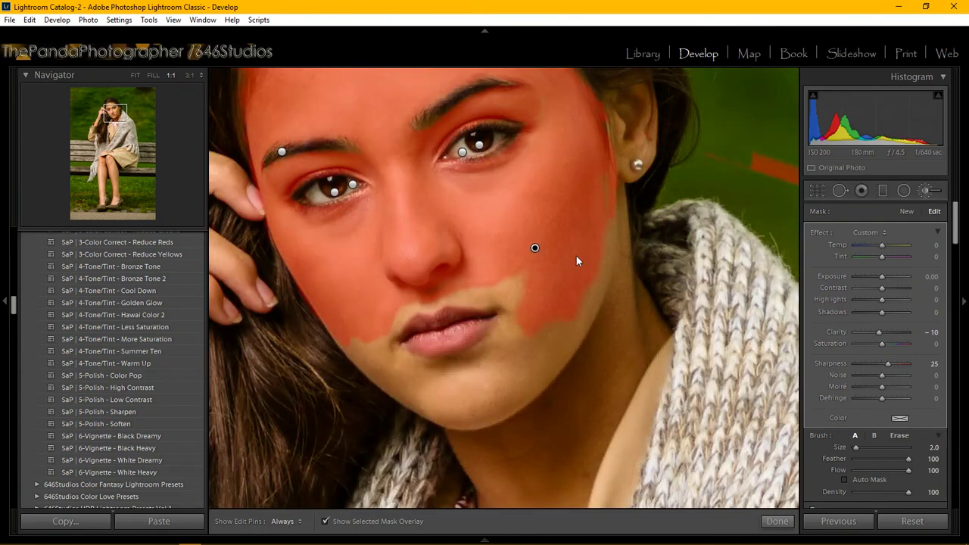
Enlarge the brush and paint the mask below the mouth corner, over the chin, and above the upper lip.
key("bracketright")
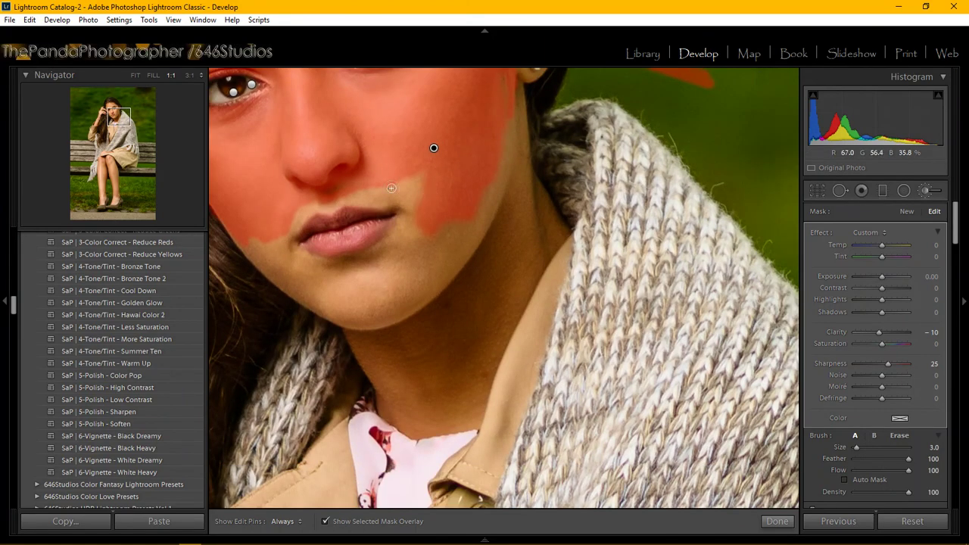
key("h")
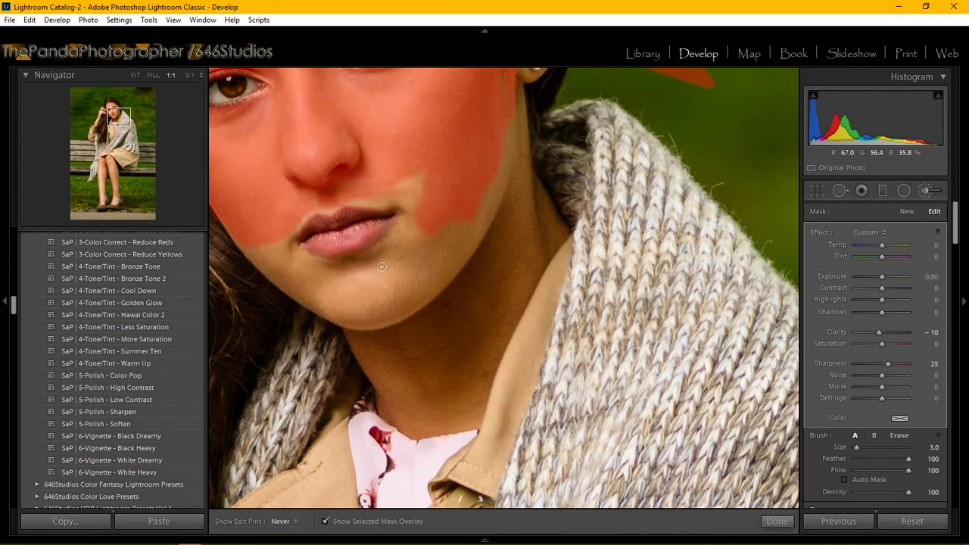
mouse_move(513, 126)
left_mouse_down()
mouse_move(458, 242)
mouse_move(415, 288)
mouse_move(482, 173)
mouse_move(502, 160)
mouse_move(444, 264)
mouse_move(514, 128)
mouse_move(480, 227)
mouse_move(434, 279)
mouse_move(497, 171)
mouse_move(508, 170)
mouse_move(476, 240)
mouse_move(432, 295)
mouse_move(471, 241)
mouse_move(501, 158)
mouse_move(481, 229)
mouse_move(429, 301)
mouse_move(502, 182)
mouse_move(450, 274)
mouse_move(494, 204)
mouse_move(423, 290)
mouse_move(453, 222)
mouse_move(406, 280)
mouse_move(440, 211)
mouse_move(399, 262)
mouse_move(404, 204)
left_mouse_up()
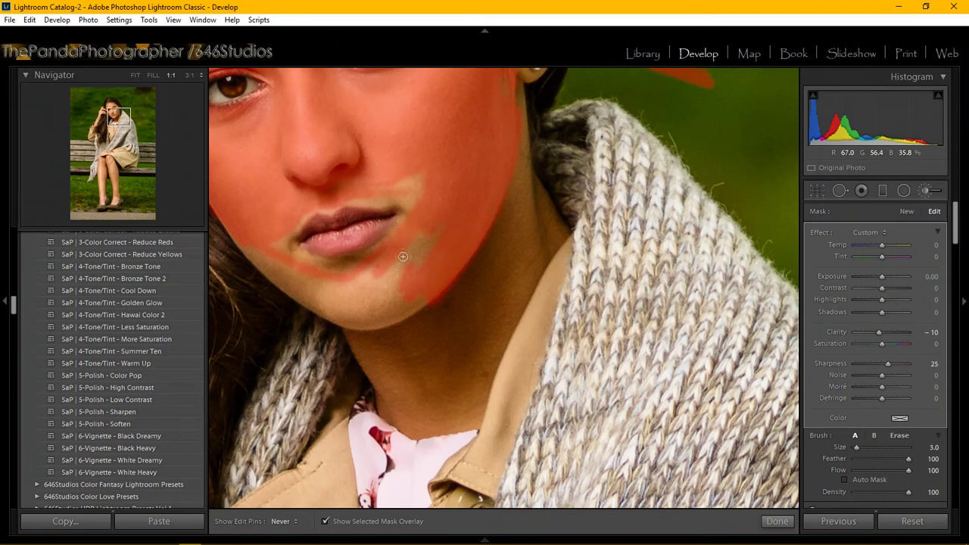
mouse_move(402, 257)
left_mouse_down()
mouse_move(427, 228)
mouse_move(434, 243)
mouse_move(408, 280)
mouse_move(415, 286)
mouse_move(447, 257)
mouse_move(407, 305)
mouse_move(368, 313)
mouse_move(328, 301)
mouse_move(271, 246)
mouse_move(255, 257)
mouse_move(244, 247)
mouse_move(350, 314)
mouse_move(388, 314)
mouse_move(432, 287)
mouse_move(391, 319)
mouse_move(344, 317)
mouse_move(296, 294)
mouse_move(238, 233)
mouse_move(292, 284)
mouse_move(352, 305)
mouse_move(439, 272)
mouse_move(385, 268)
mouse_move(395, 252)
mouse_move(311, 266)
mouse_move(280, 250)
mouse_move(371, 277)
left_mouse_up()
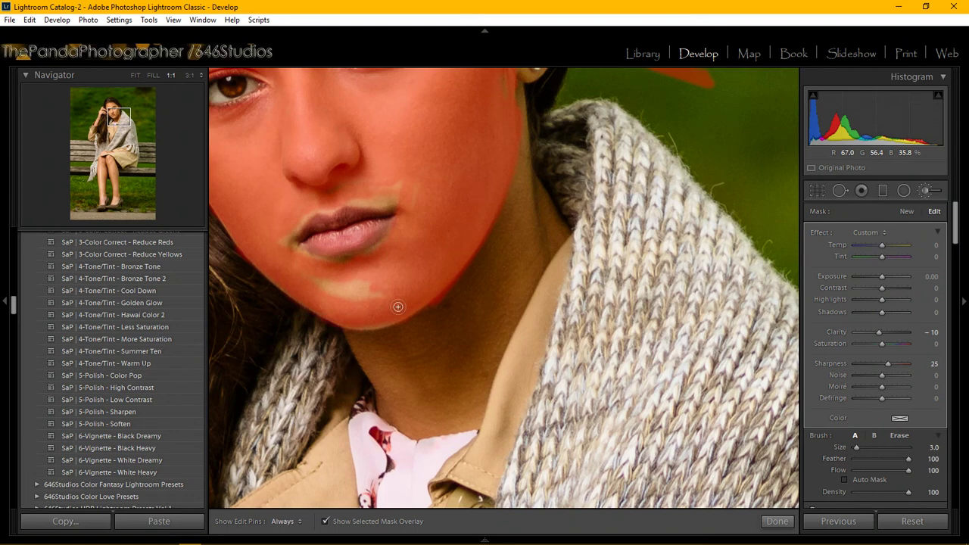
key("h")
mouse_move(352, 285)
left_mouse_down()
mouse_move(314, 281)
mouse_move(378, 295)
mouse_move(399, 280)
left_mouse_up()
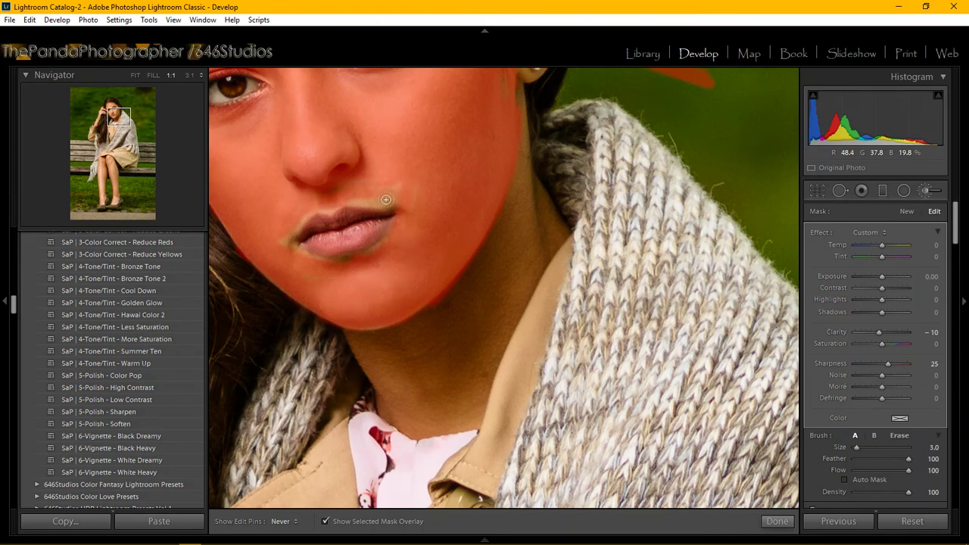
mouse_move(371, 200)
left_mouse_down()
mouse_move(312, 206)
mouse_move(284, 239)
mouse_move(315, 263)
mouse_move(285, 246)
mouse_move(330, 266)
mouse_move(384, 251)
mouse_move(401, 221)
mouse_move(359, 263)
mouse_move(316, 263)
mouse_move(376, 254)
mouse_move(409, 215)
mouse_move(406, 194)
mouse_move(317, 206)
mouse_move(279, 242)
mouse_move(318, 199)
mouse_move(396, 180)
left_mouse_up()
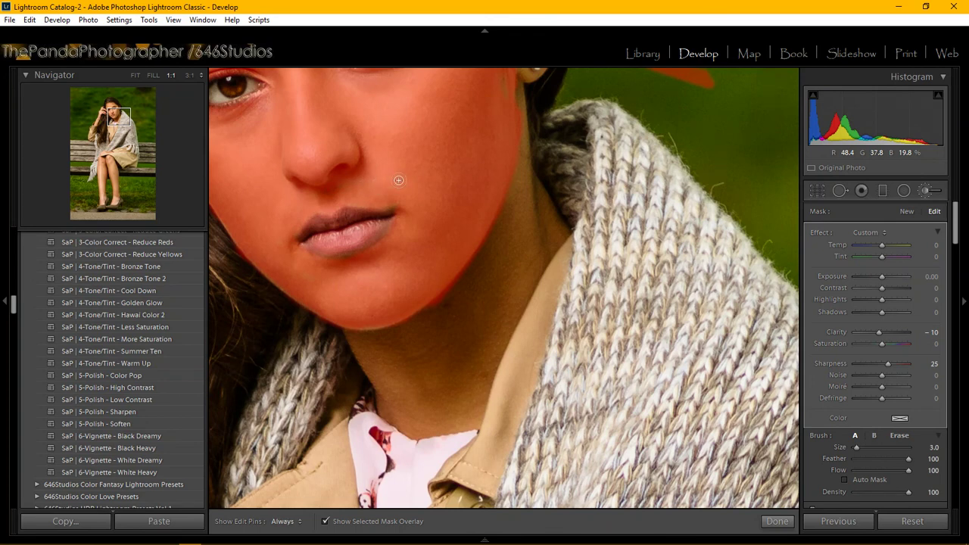
mouse_move(286, 540)
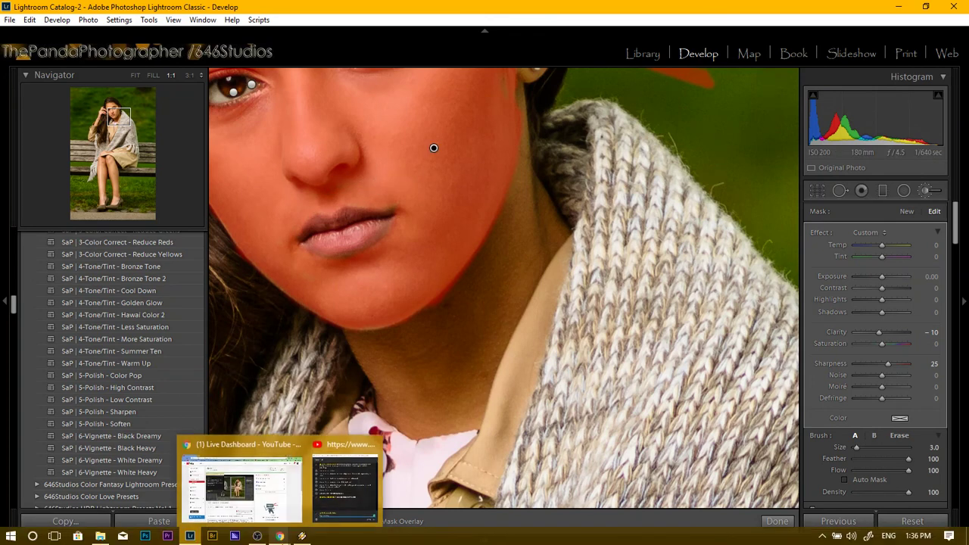
left_click(344, 479)
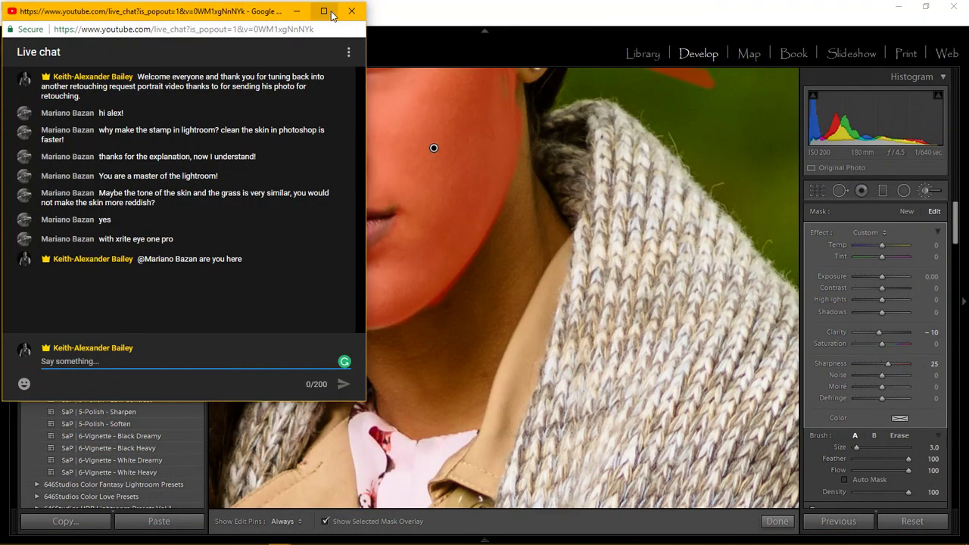
left_click(296, 11)
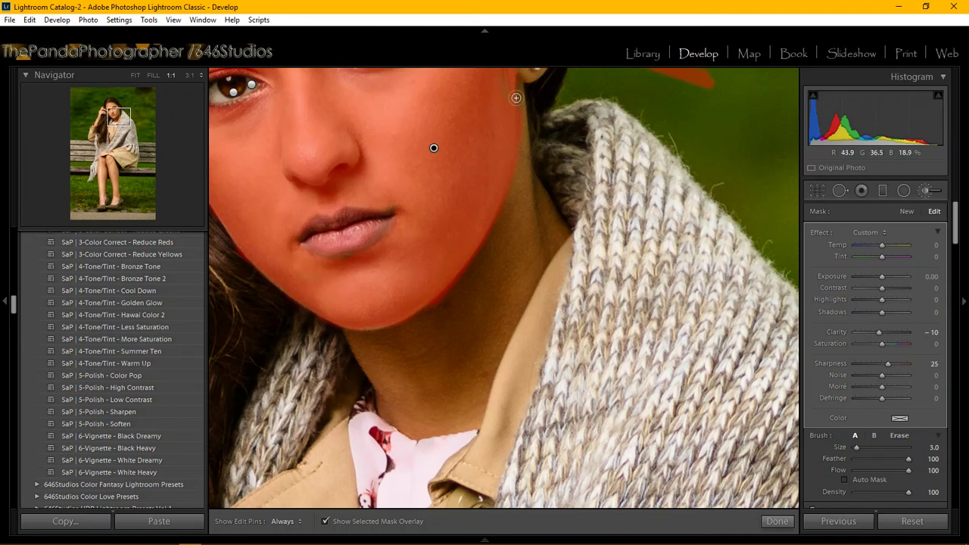
Extend the mask along the cheek edge and fill the lower-neck gap down to the collar.
key("h")
mouse_move(515, 81)
left_mouse_down()
mouse_move(530, 274)
mouse_move(524, 177)
mouse_move(494, 327)
mouse_move(482, 247)
mouse_move(395, 343)
mouse_move(396, 375)
mouse_move(352, 328)
mouse_move(399, 411)
mouse_move(379, 347)
mouse_move(397, 346)
mouse_move(353, 325)
mouse_move(398, 328)
mouse_move(450, 285)
mouse_move(513, 155)
mouse_move(509, 181)
mouse_move(505, 73)
mouse_move(524, 209)
mouse_move(528, 177)
mouse_move(561, 234)
mouse_move(541, 201)
mouse_move(558, 233)
mouse_move(506, 306)
mouse_move(475, 409)
mouse_move(423, 427)
mouse_move(381, 404)
mouse_move(413, 432)
mouse_move(473, 422)
mouse_move(441, 432)
mouse_move(402, 426)
mouse_move(416, 401)
left_mouse_up()
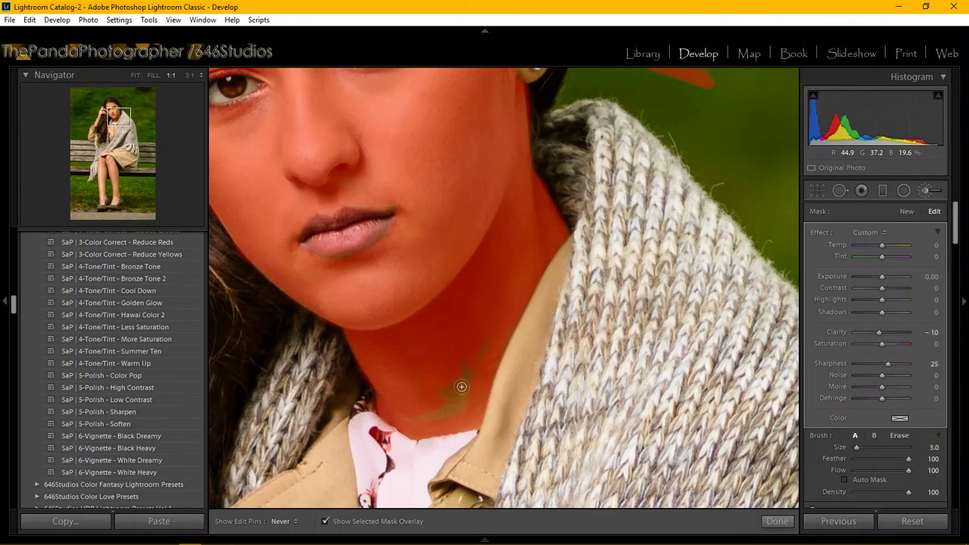
mouse_move(464, 370)
left_mouse_down()
mouse_move(437, 411)
mouse_move(412, 423)
mouse_move(433, 422)
mouse_move(411, 404)
mouse_move(419, 393)
left_mouse_up()
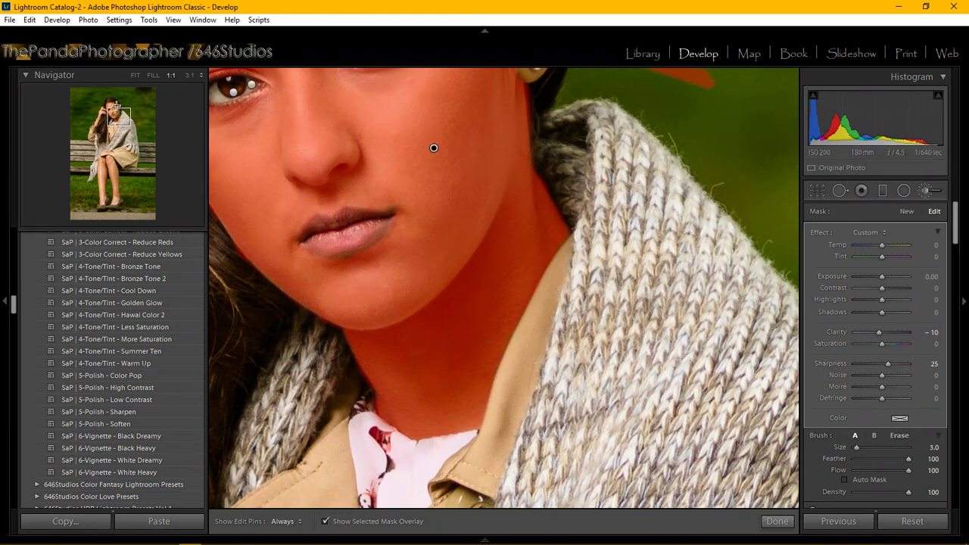
left_click_drag(433, 148, 465, 450)
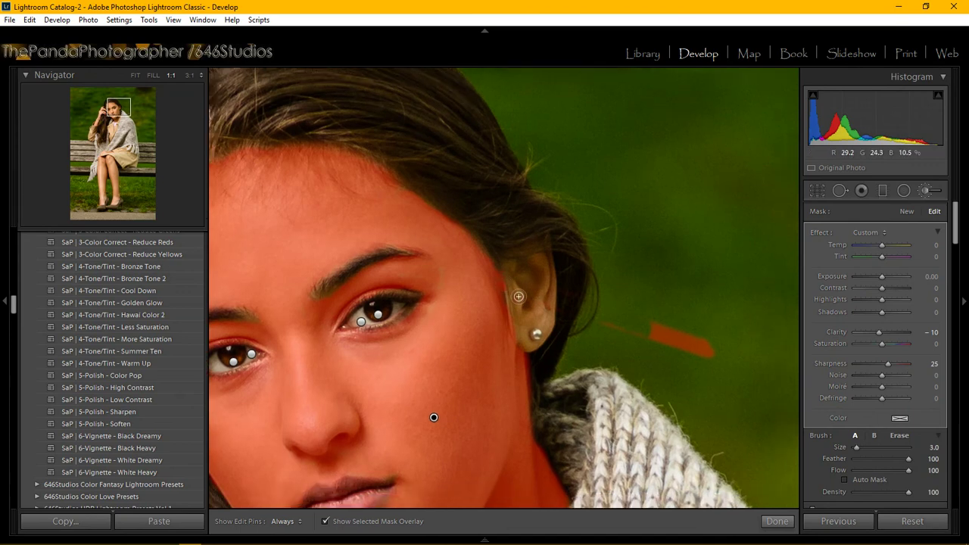
Paint the mask over the ear, shrink the brush to size 1.0, and show the whole face.
key("h")
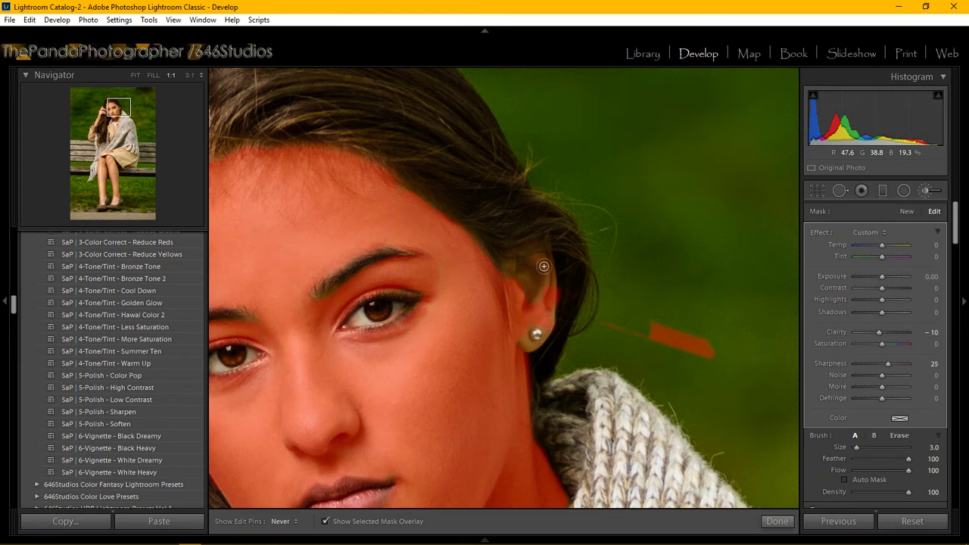
mouse_move(536, 272)
left_mouse_down()
mouse_move(510, 275)
mouse_move(534, 265)
mouse_move(545, 271)
mouse_move(543, 289)
left_mouse_up()
key("bracketleft")
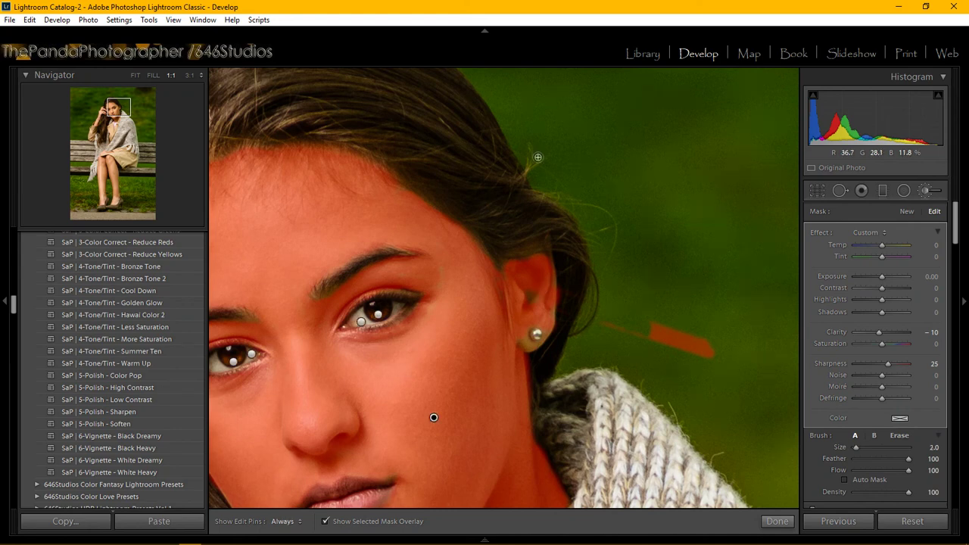
key("h")
key("[")
key("h")
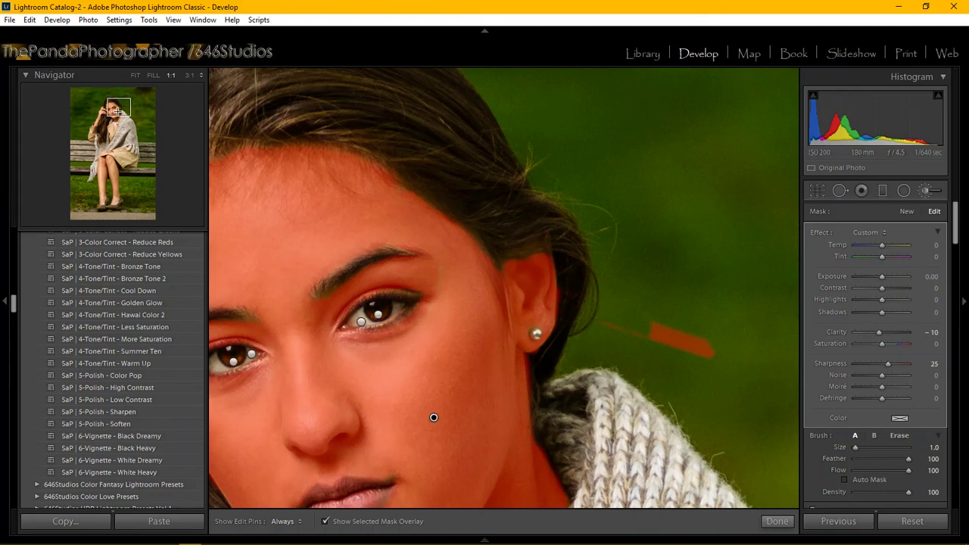
left_click_drag(118, 112, 113, 114)
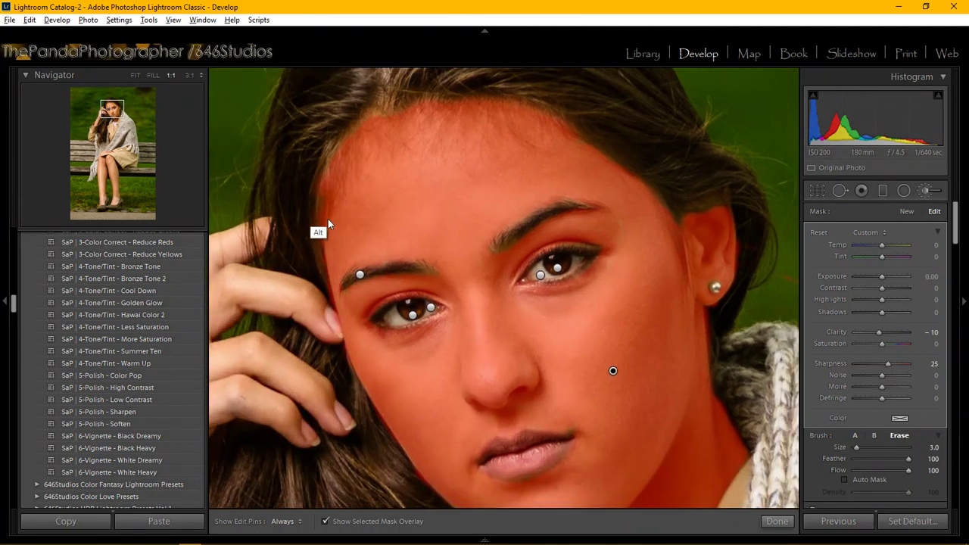
Switch the brush to Erase and remove stray mask down the hairline toward the ear.
key("alt")
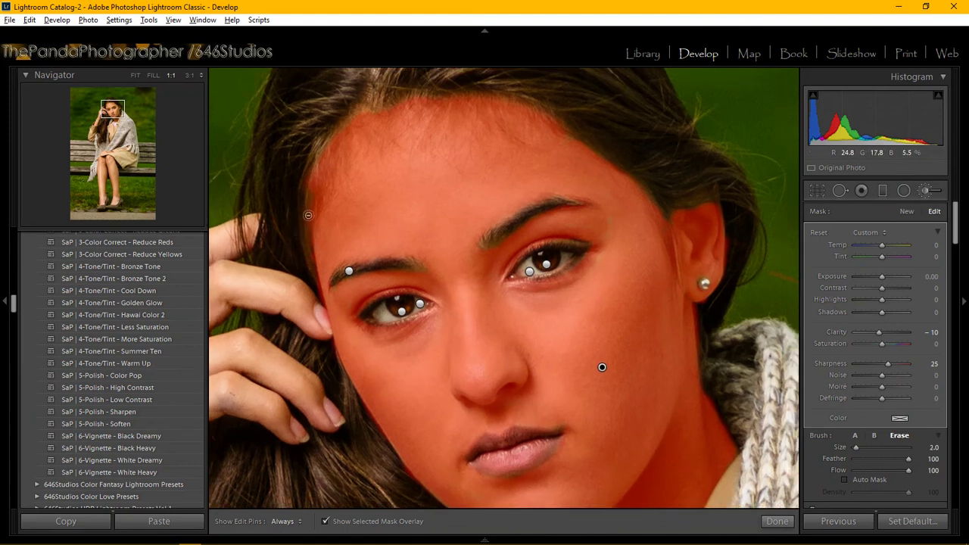
key("alt")
key("h")
mouse_move(308, 251)
left_mouse_down()
mouse_move(330, 340)
mouse_move(315, 306)
mouse_move(309, 166)
left_mouse_up()
key("h")
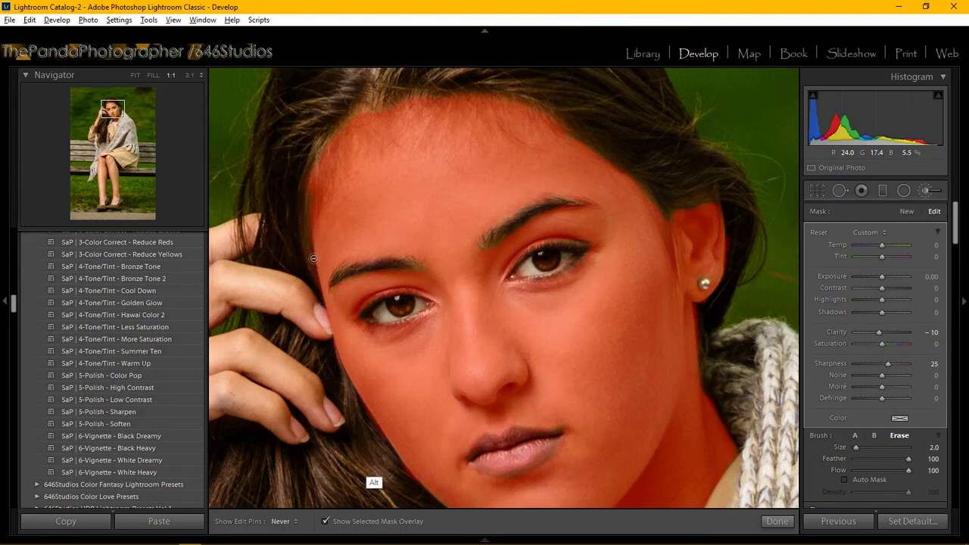
Erase the remaining mask spill near the fingertips and eyebrows, keeping the eyes clear.
key("alt")
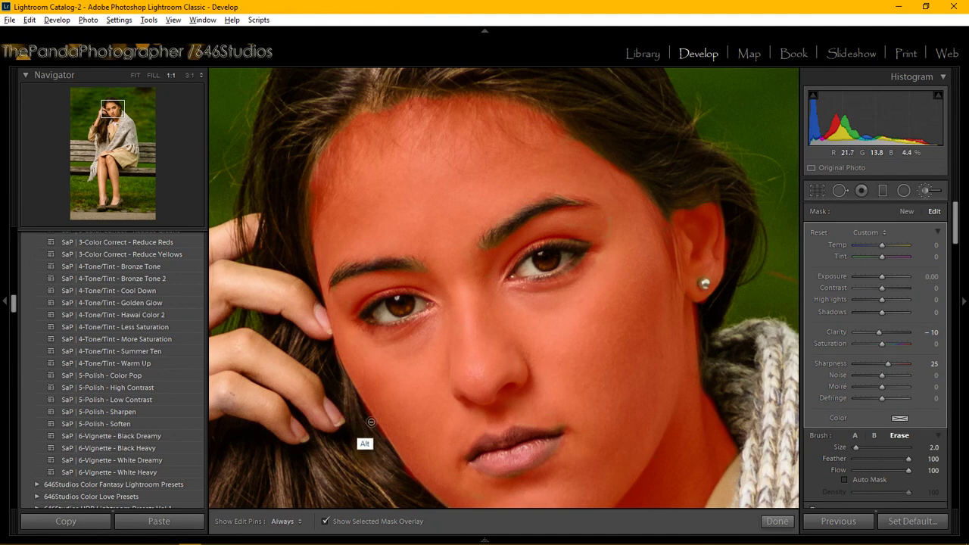
key("h")
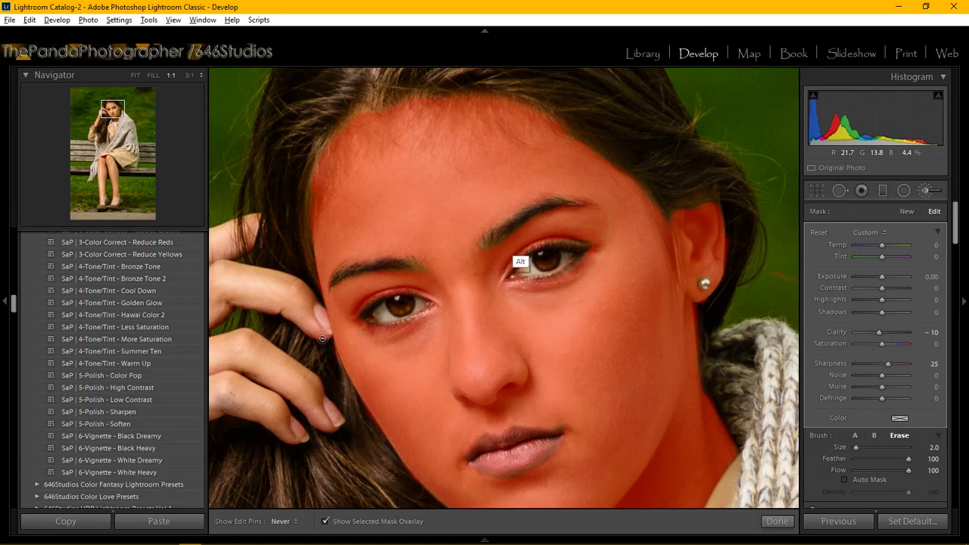
key("h")
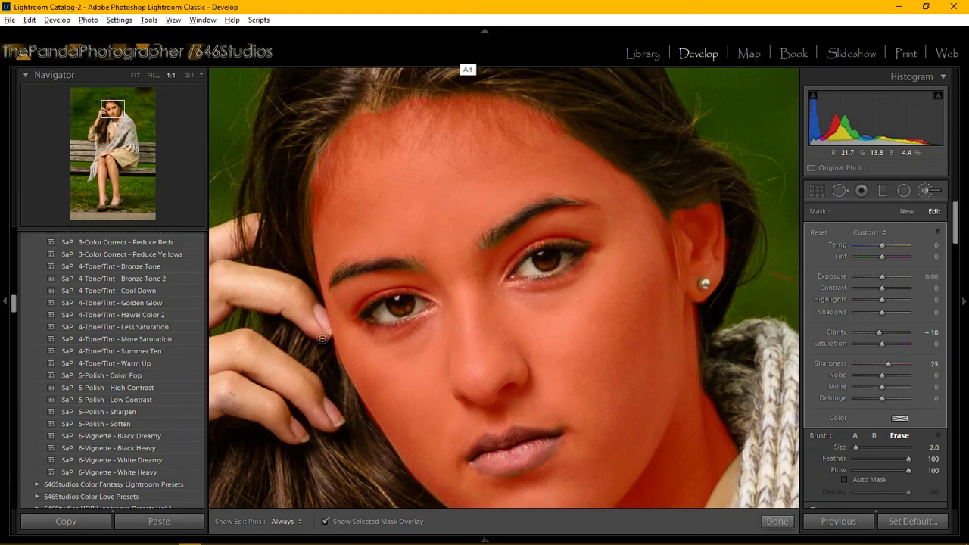
key("h")
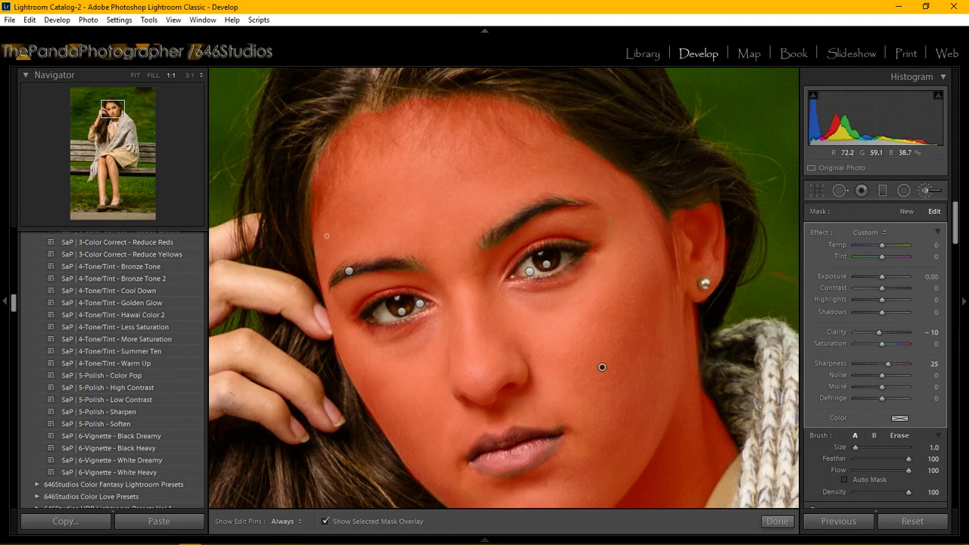
key("h")
key("alt")
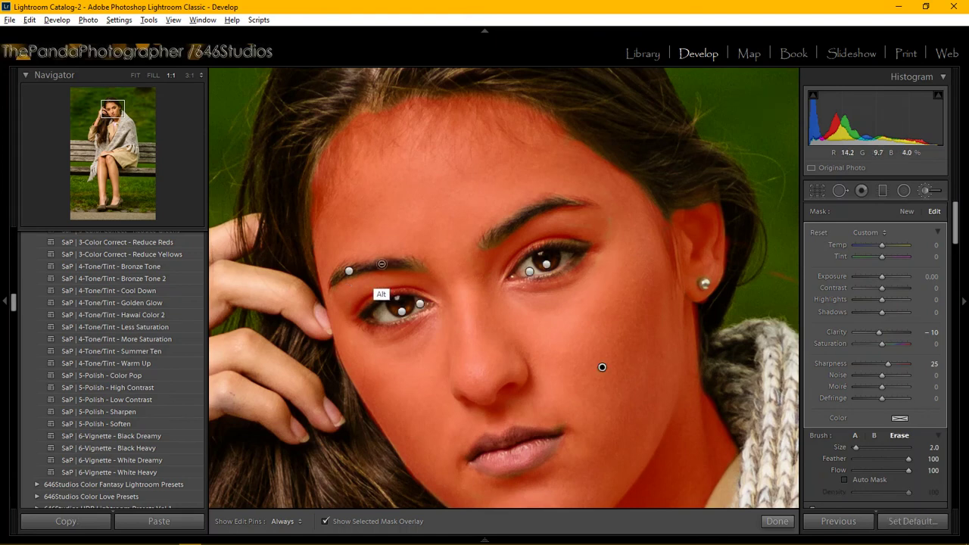
key("h")
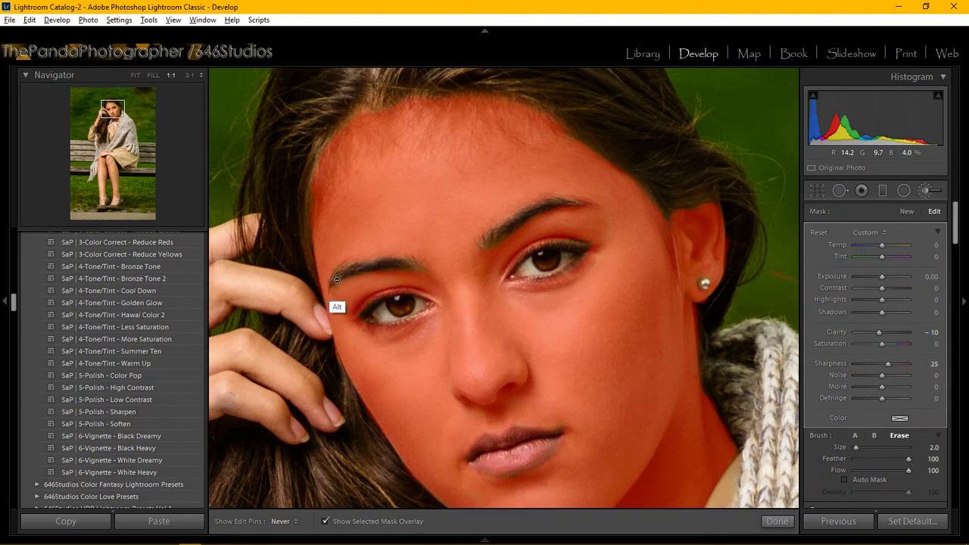
key("h")
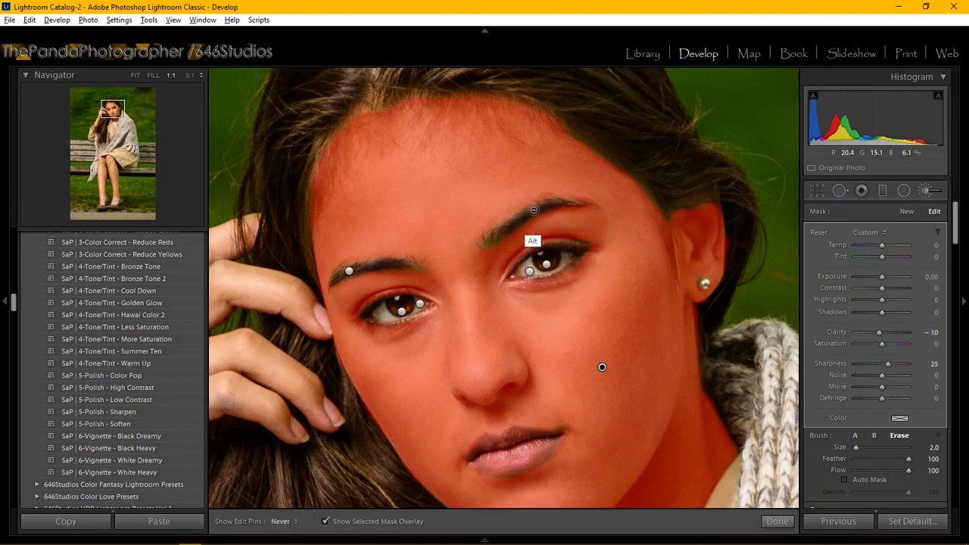
key("h")
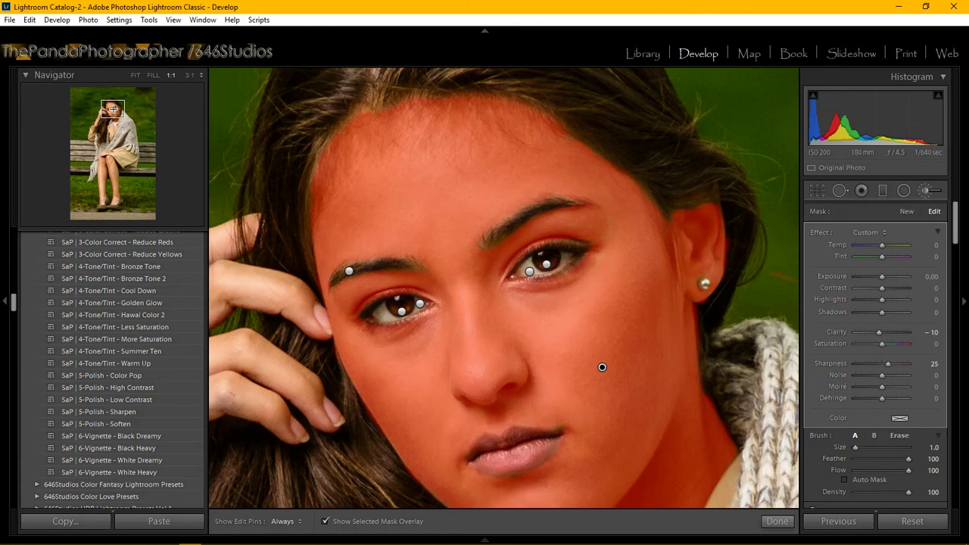
mouse_move(602, 367)
left_mouse_down()
mouse_move(536, 207)
mouse_move(582, 165)
left_mouse_up()
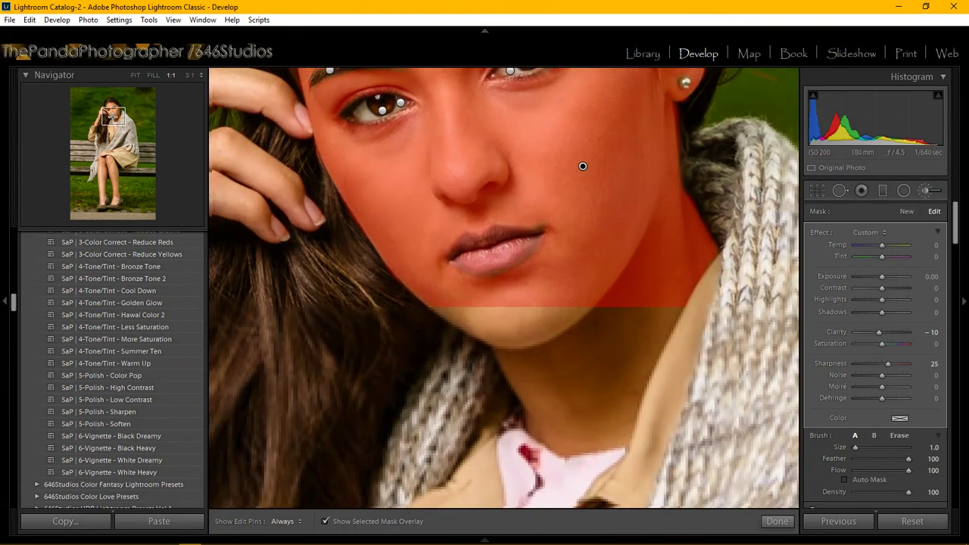
Center the view on the mouth and erase the mask from the lips.
left_click_drag(112, 116, 119, 118)
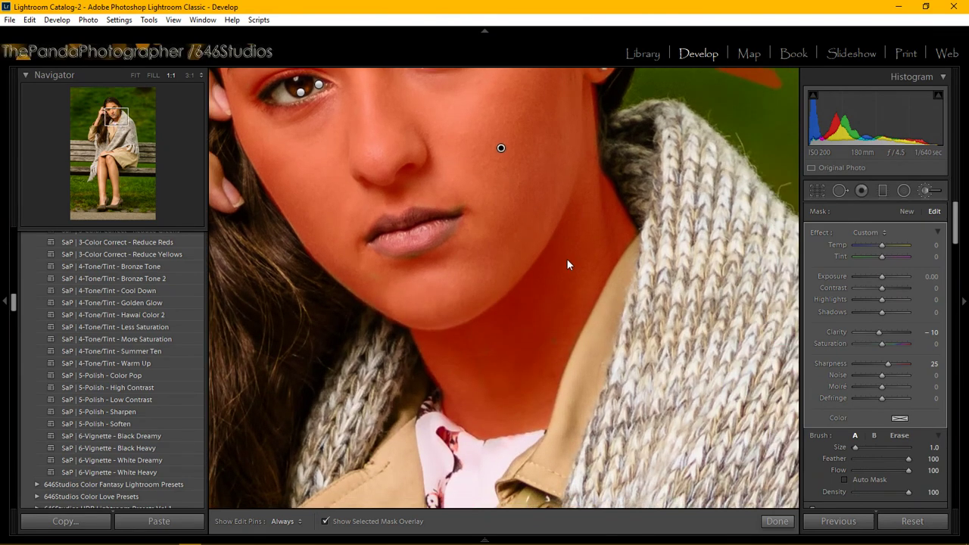
key("alt")
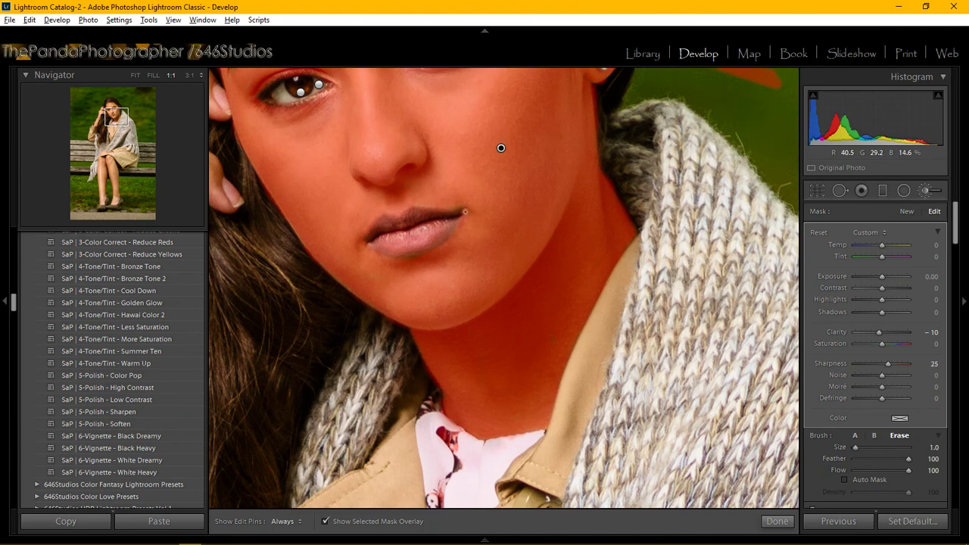
key("alt")
key("h")
Turn off the mask overlay, fit the photo in view, and finish the Adjustment Brush edit.
left_click(326, 521)
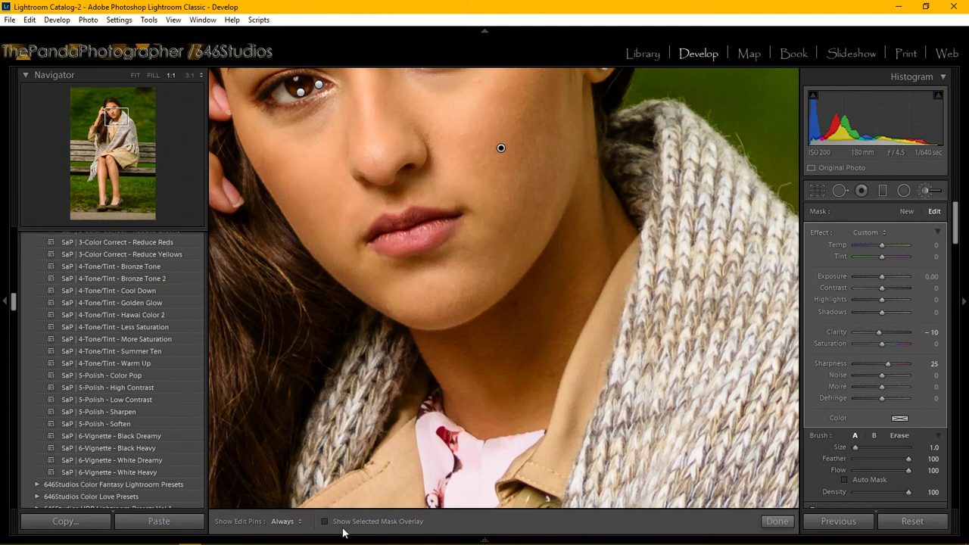
left_click(135, 76)
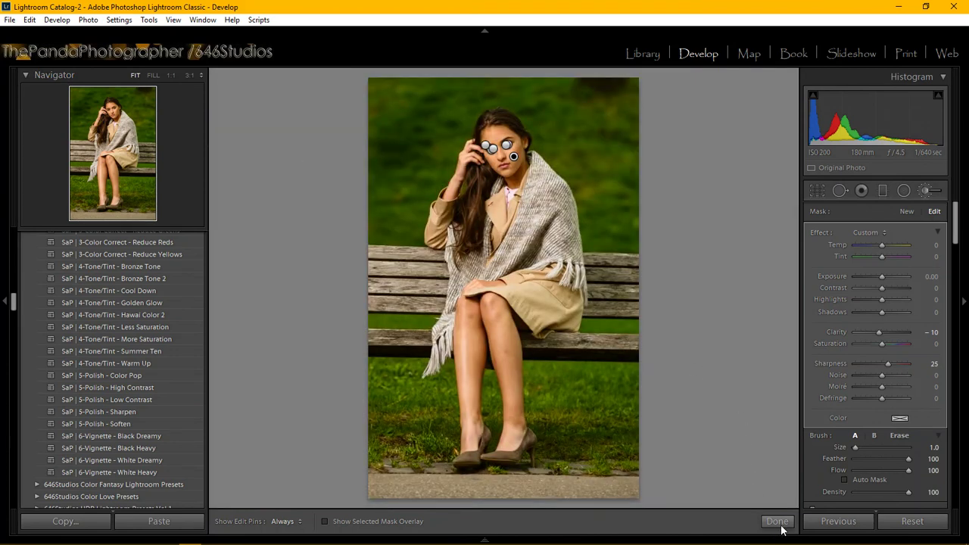
left_click(779, 526)
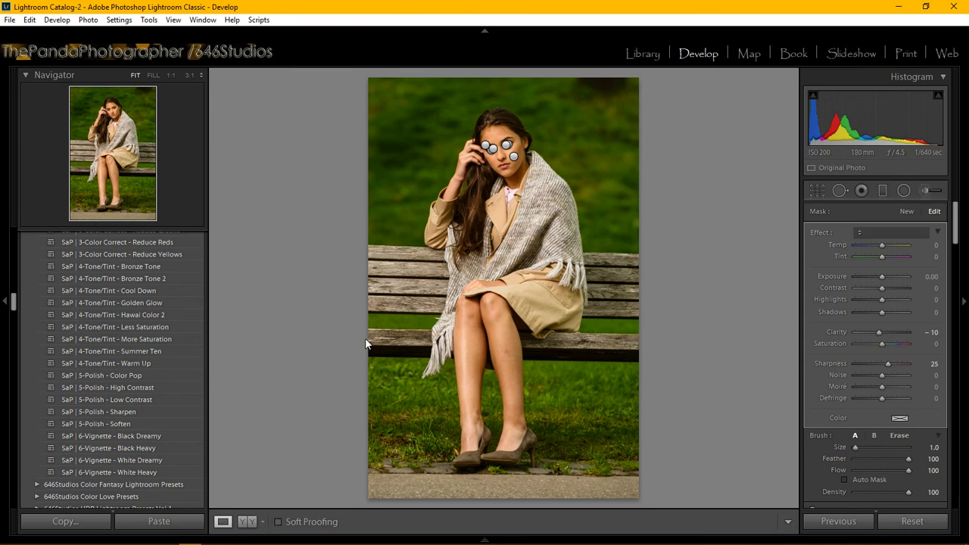
key("k")
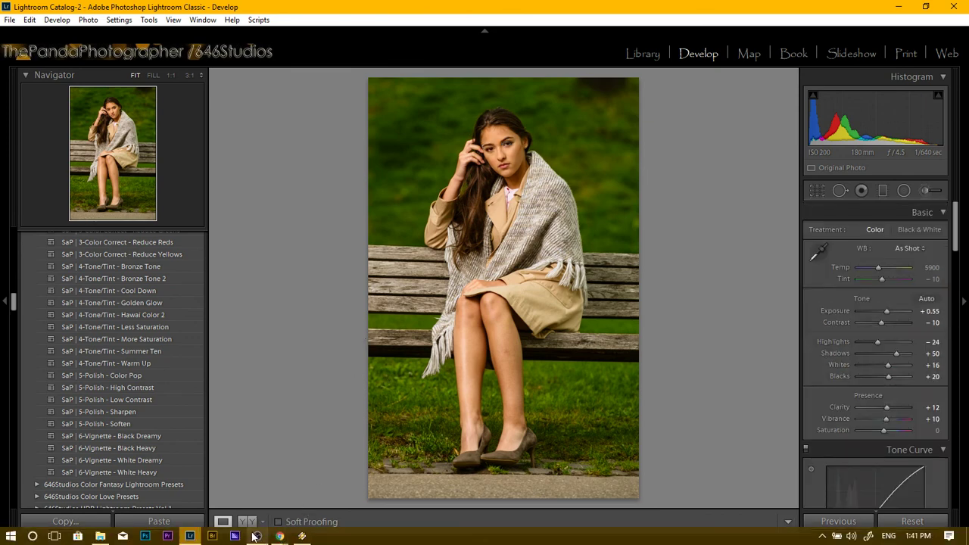
mouse_move(258, 536)
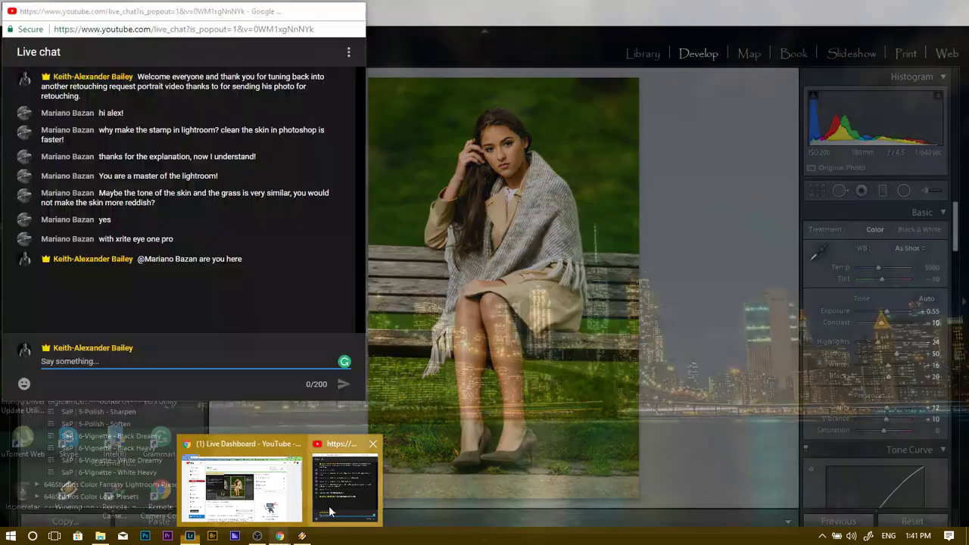
Read the YouTube live chat, then return to the photo in Lightroom.
left_click(329, 512)
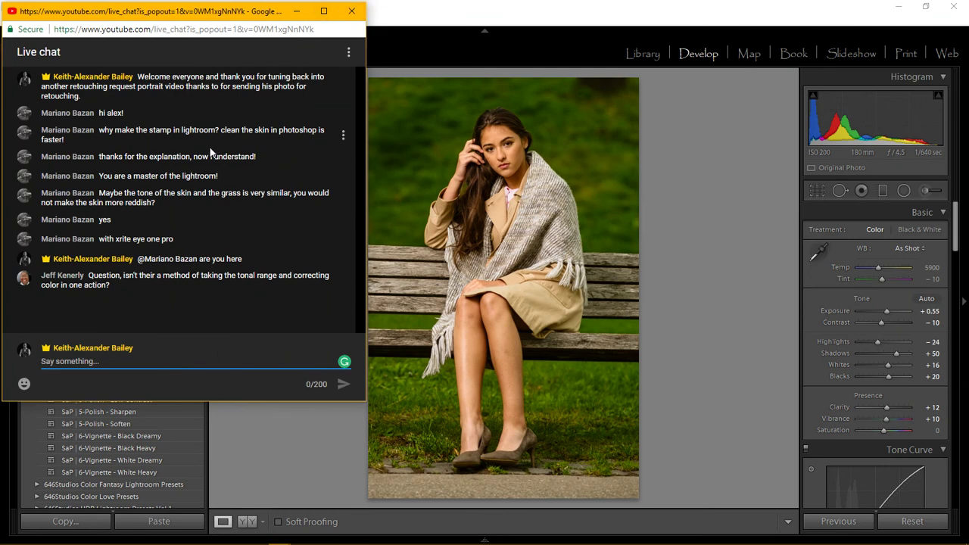
left_click(8, 448)
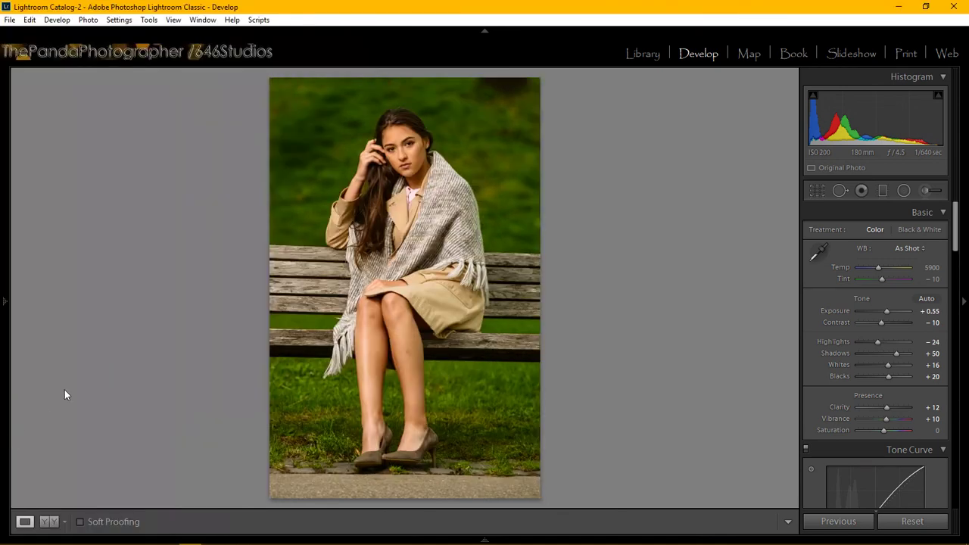
mouse_move(2, 320)
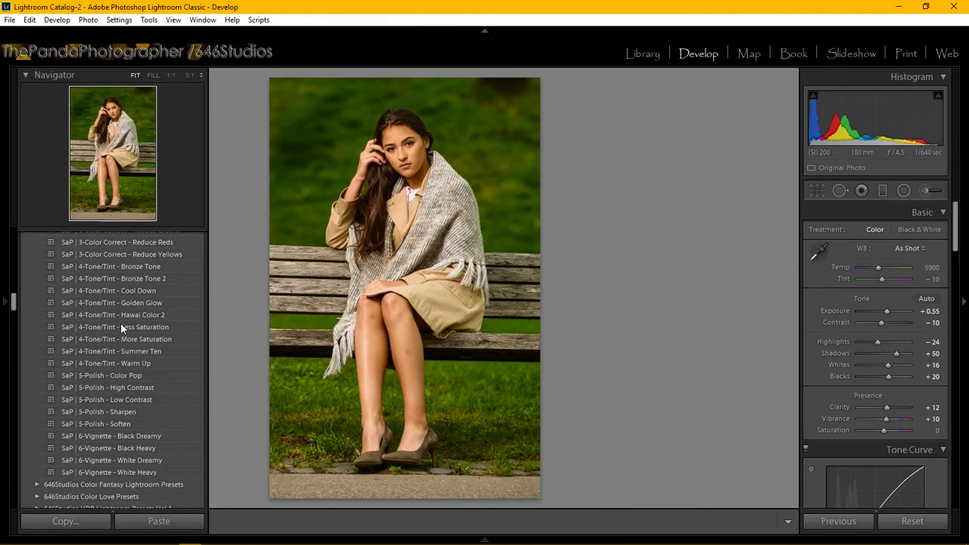
scroll(124, 323, "up", 5)
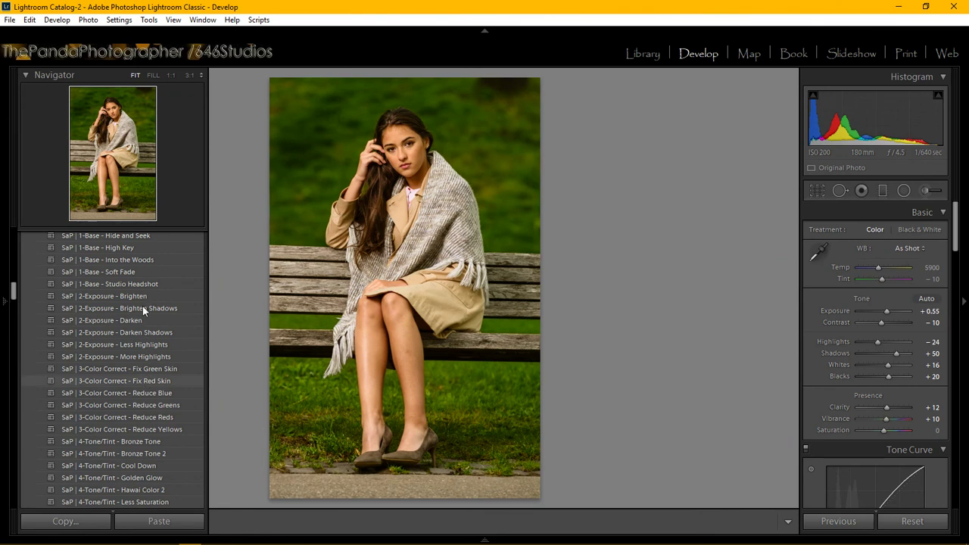
scroll(137, 357, "down", 3)
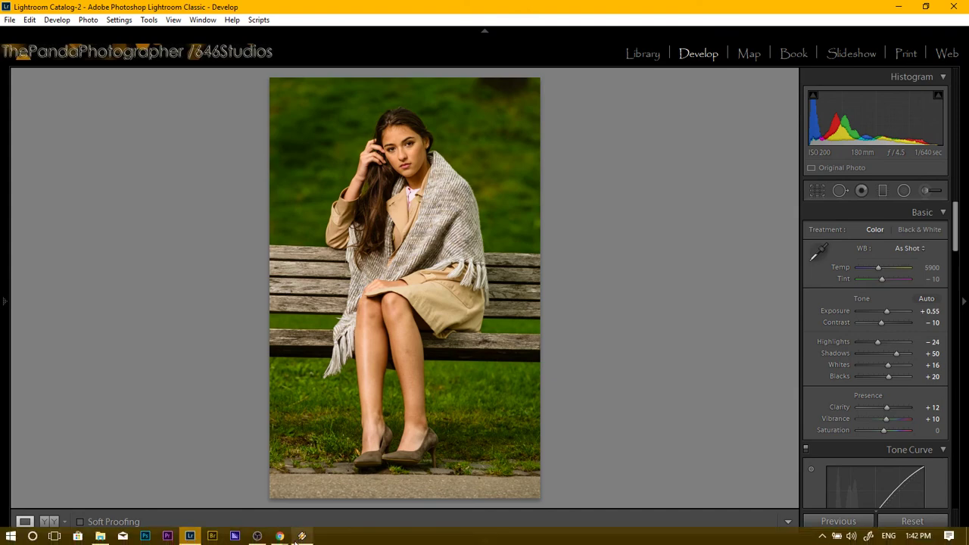
Bring up the YouTube live chat to read the viewer questions.
mouse_move(288, 539)
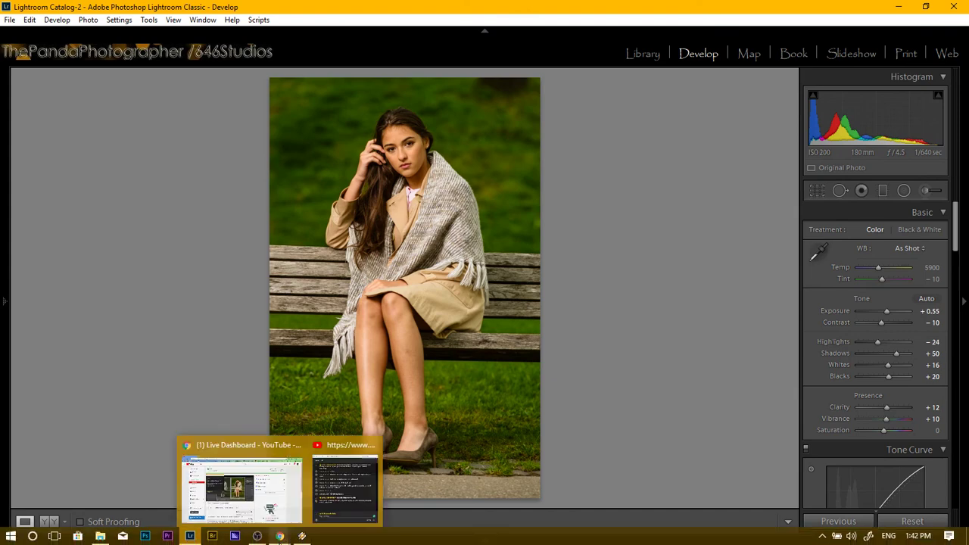
left_click(335, 497)
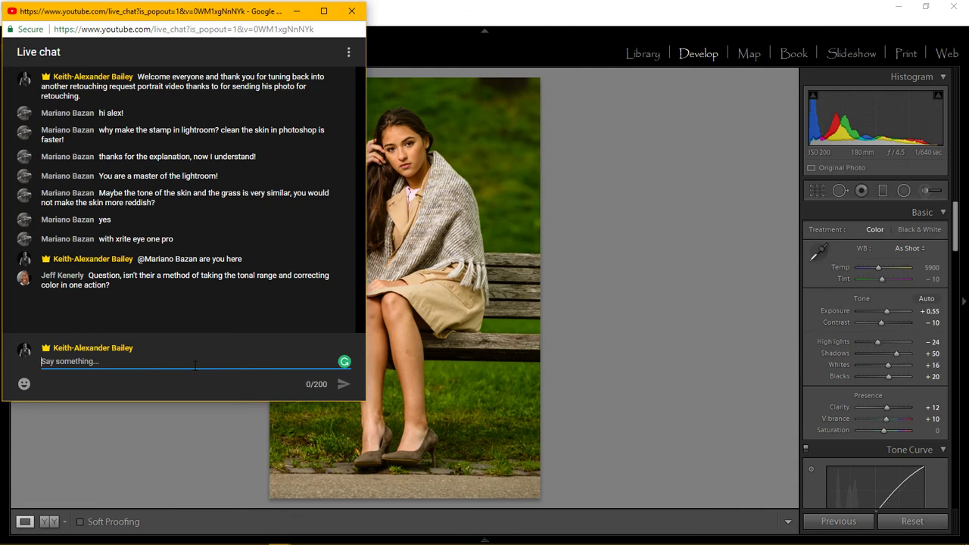
Return to the Adjustment Brush and close the Effect preset list leaving it at Custom.
left_click(927, 191)
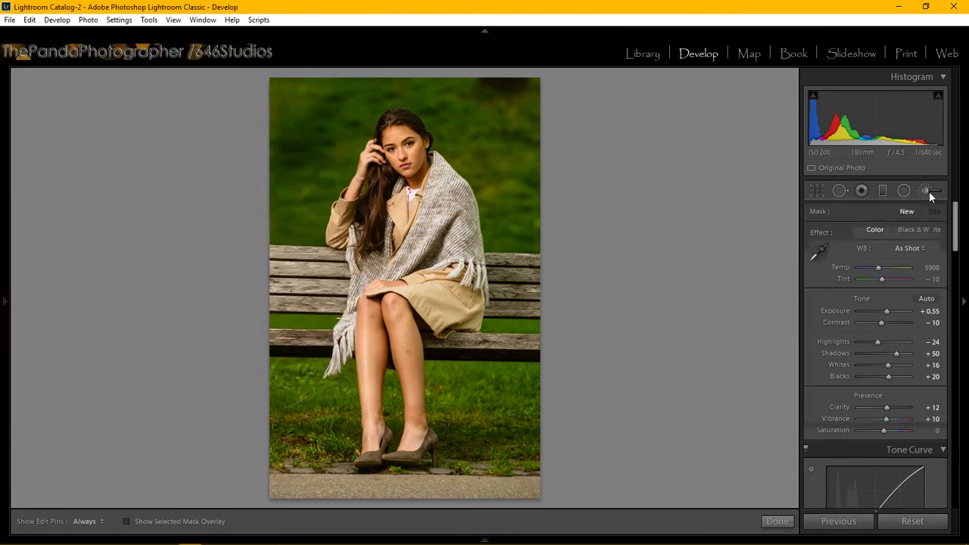
left_click(879, 229)
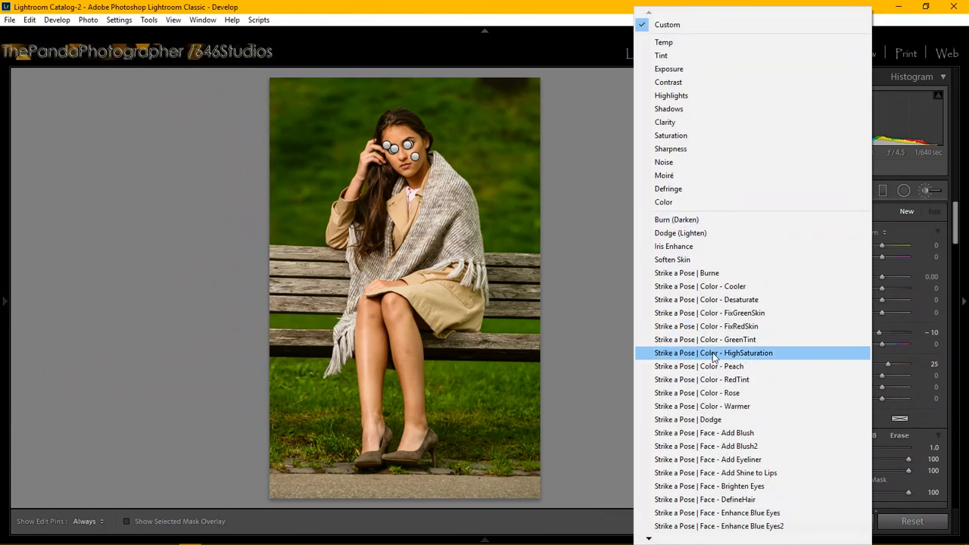
mouse_move(648, 539)
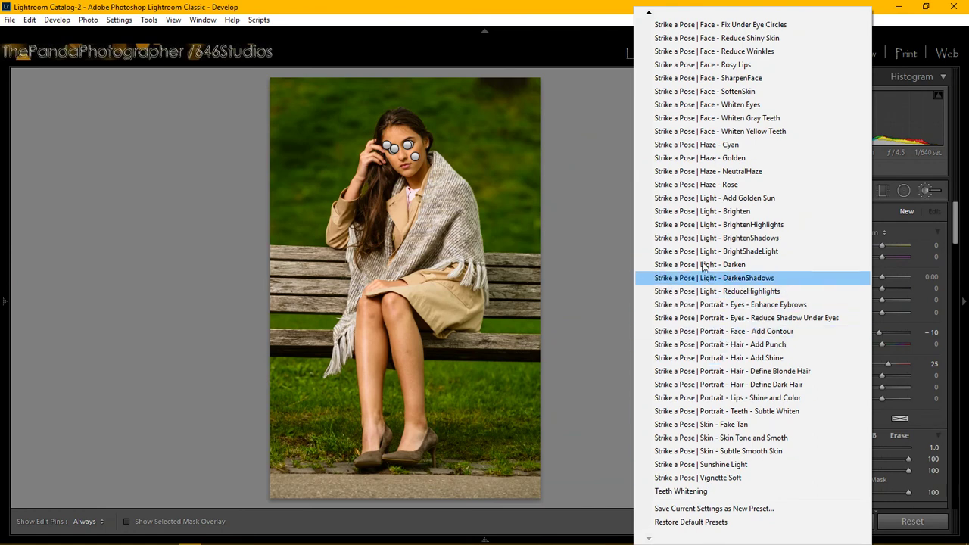
left_click(175, 256)
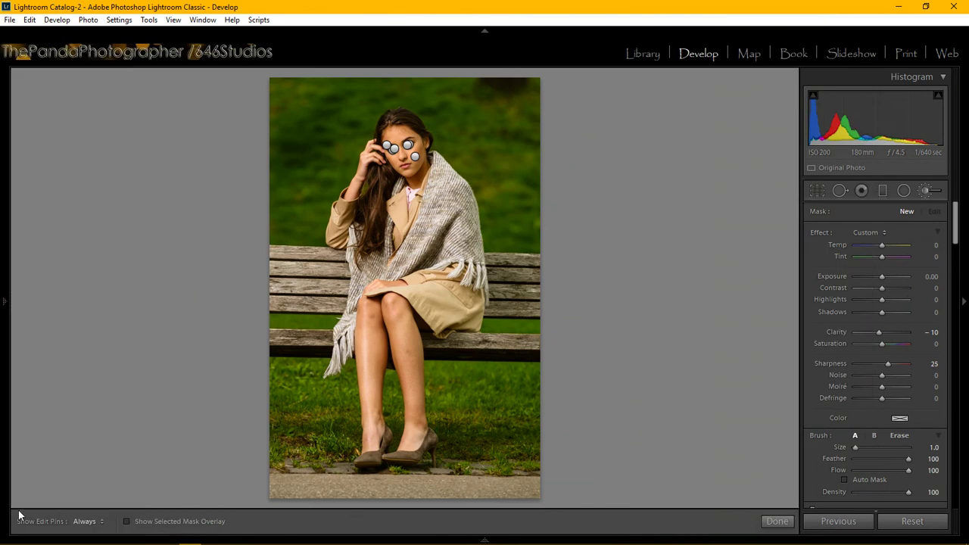
Pin the left panel open, finish the brush, and show Before/After side by side.
mouse_move(3, 482)
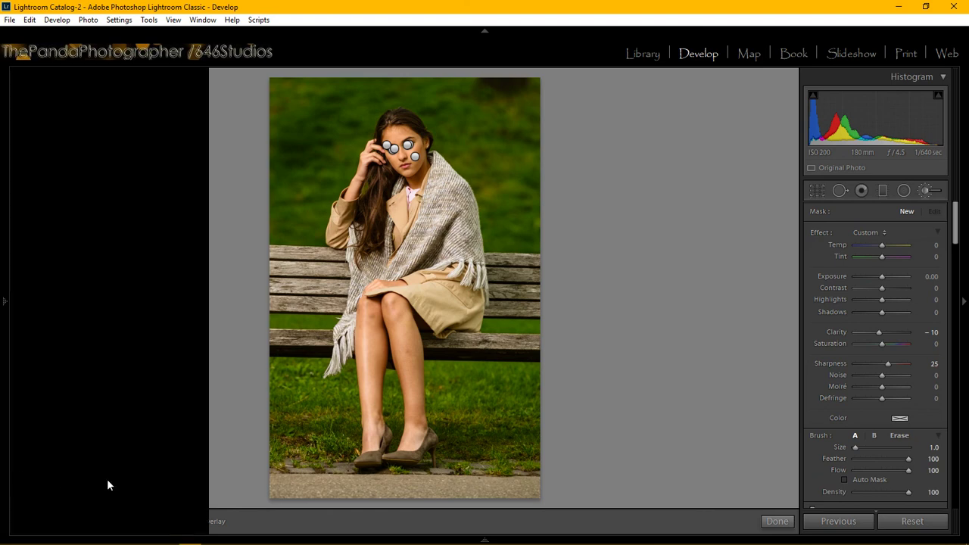
left_click(3, 301)
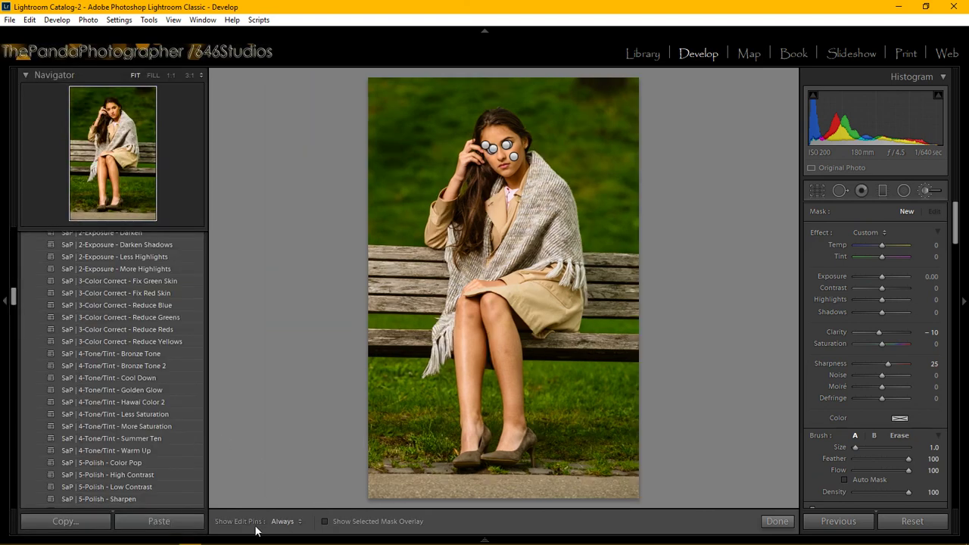
left_click(775, 522)
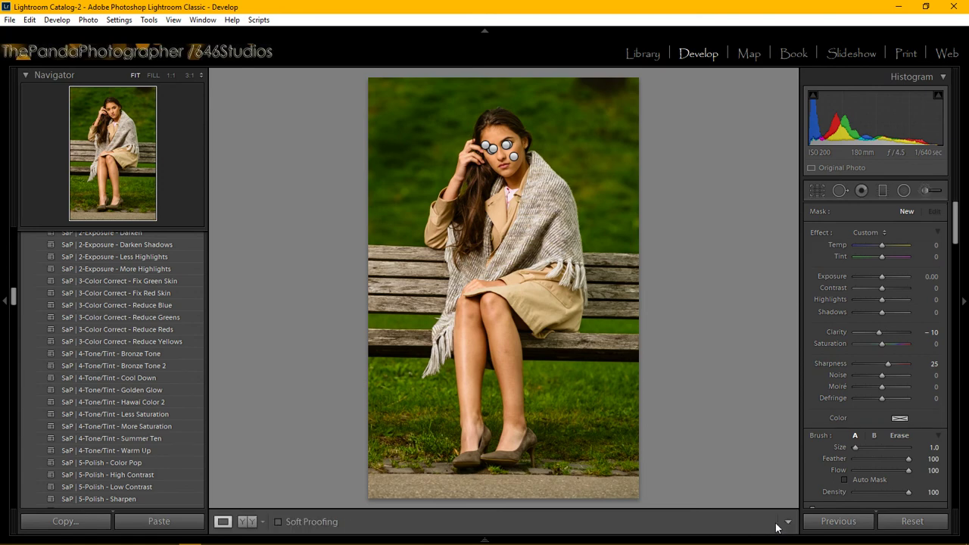
left_click(247, 522)
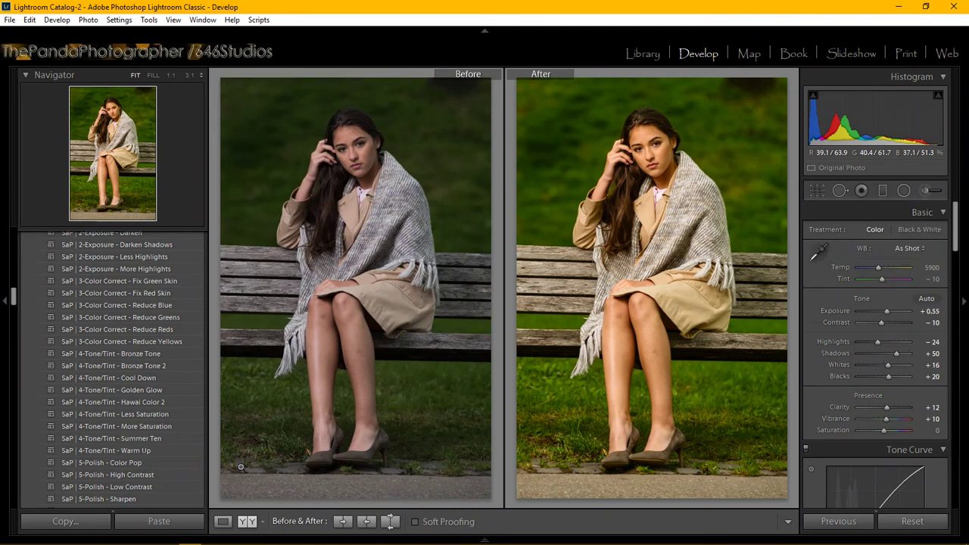
mouse_move(250, 538)
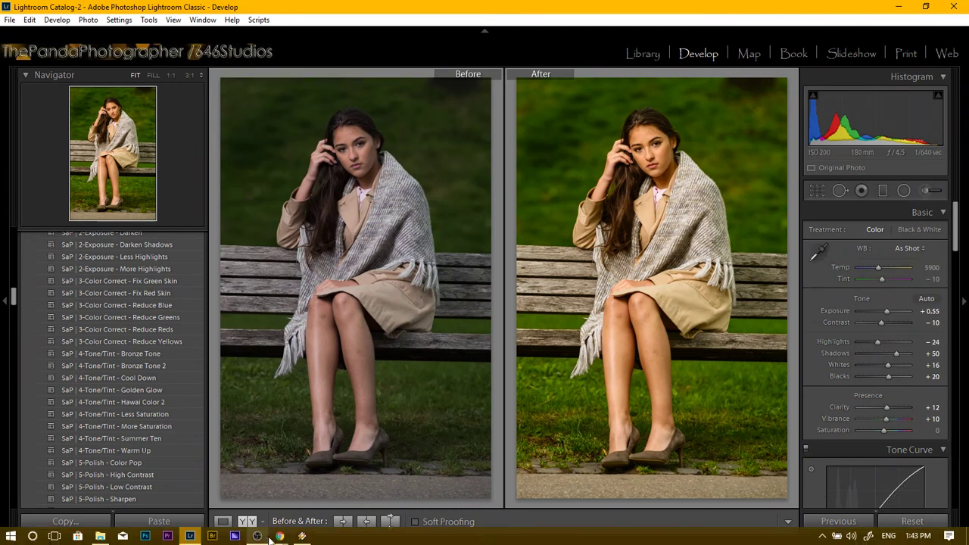
mouse_move(278, 535)
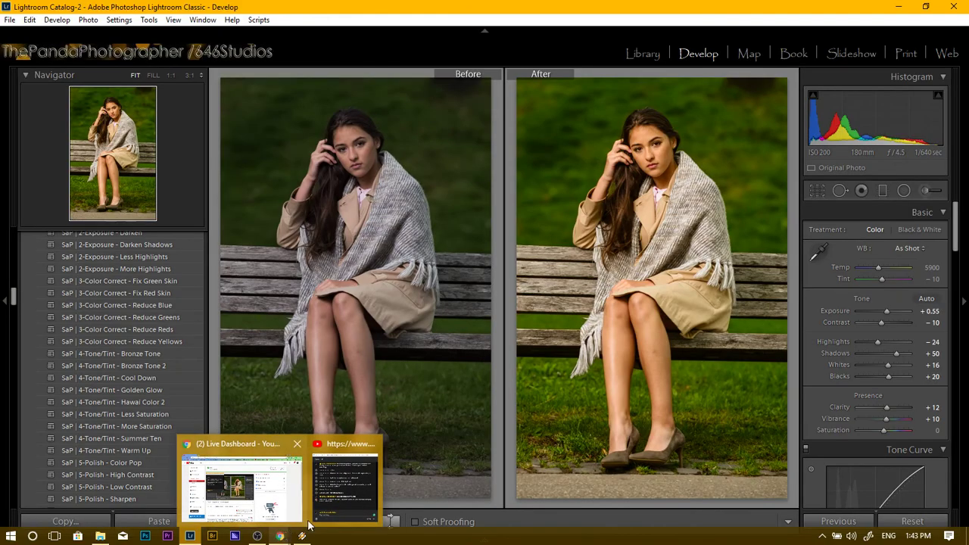
mouse_move(307, 522)
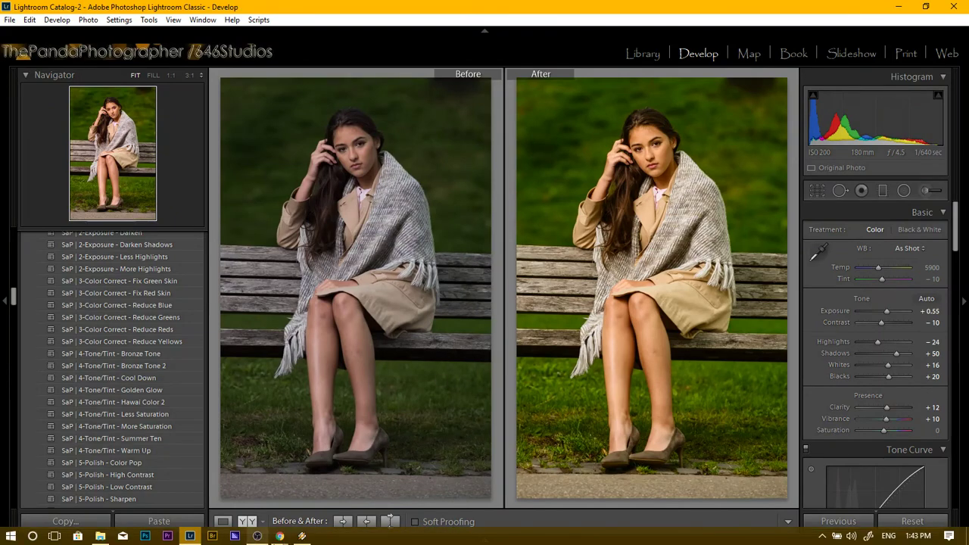
Start Winamp with shuffle on and play 'Broken (Sleep Circuit Remix)'.
left_click(302, 535)
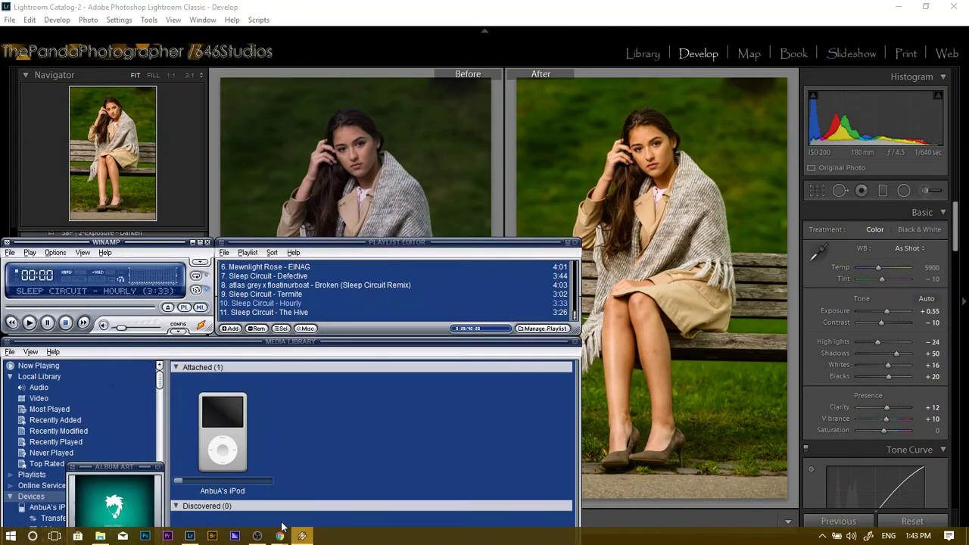
left_click(28, 323)
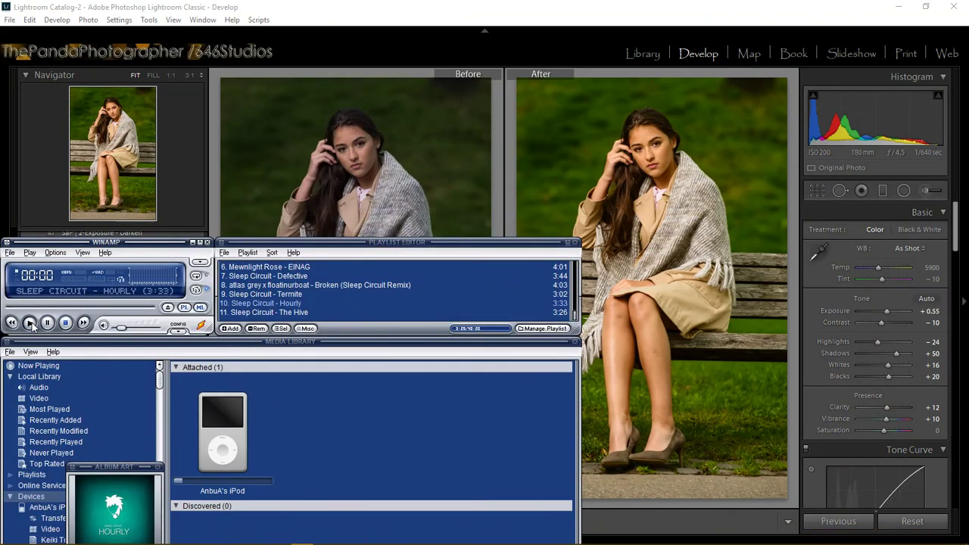
left_click(196, 290)
left_click(222, 295)
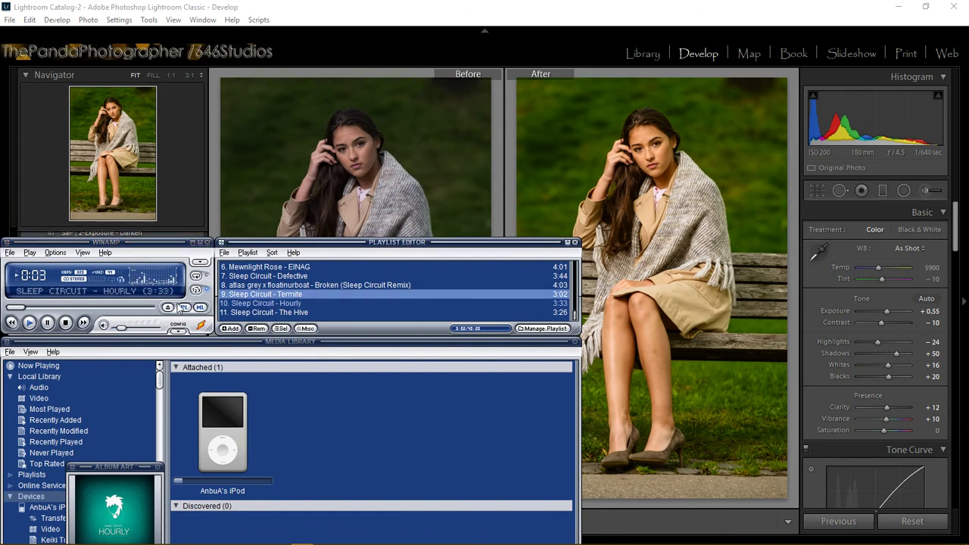
double_click(241, 286)
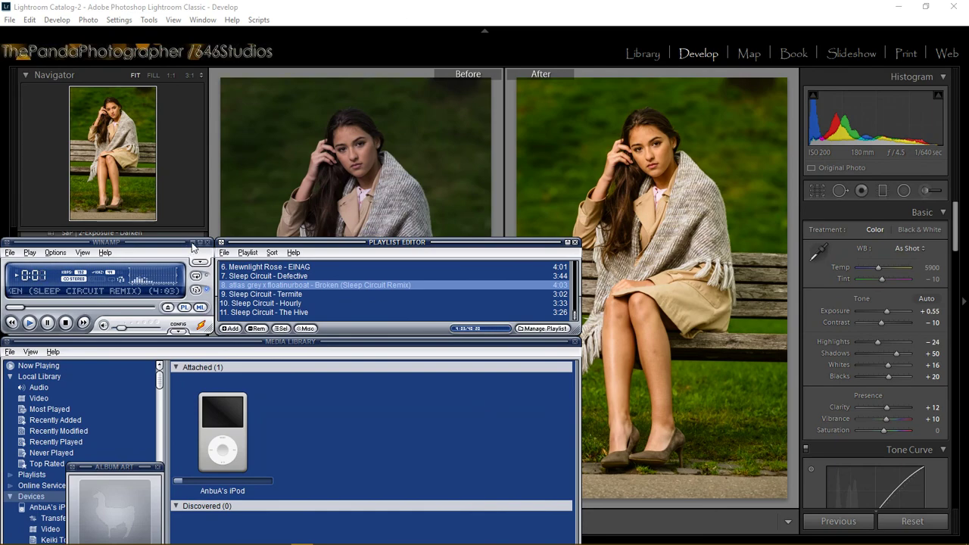
Switch back to Lightroom and minimize Winamp behind the before/after comparison.
key("alt+Tab")
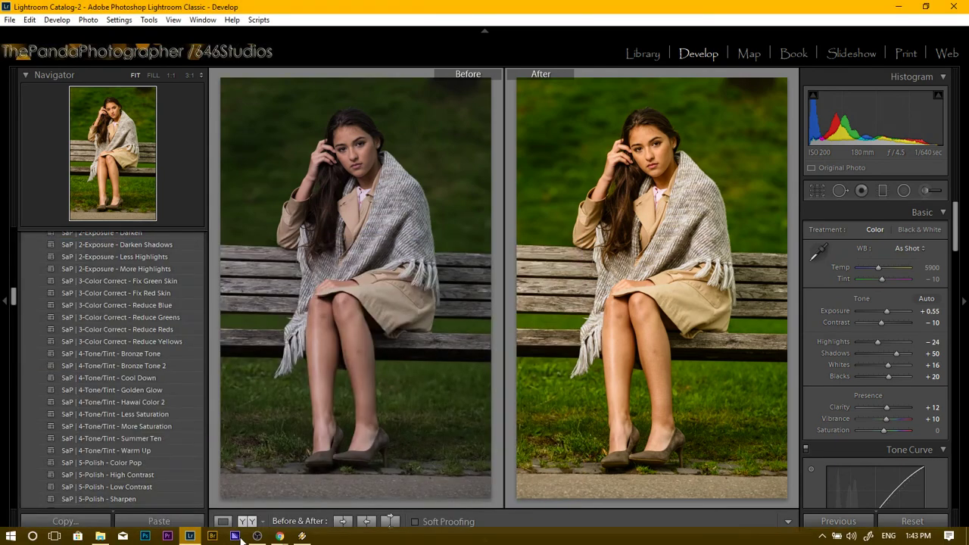
mouse_move(302, 536)
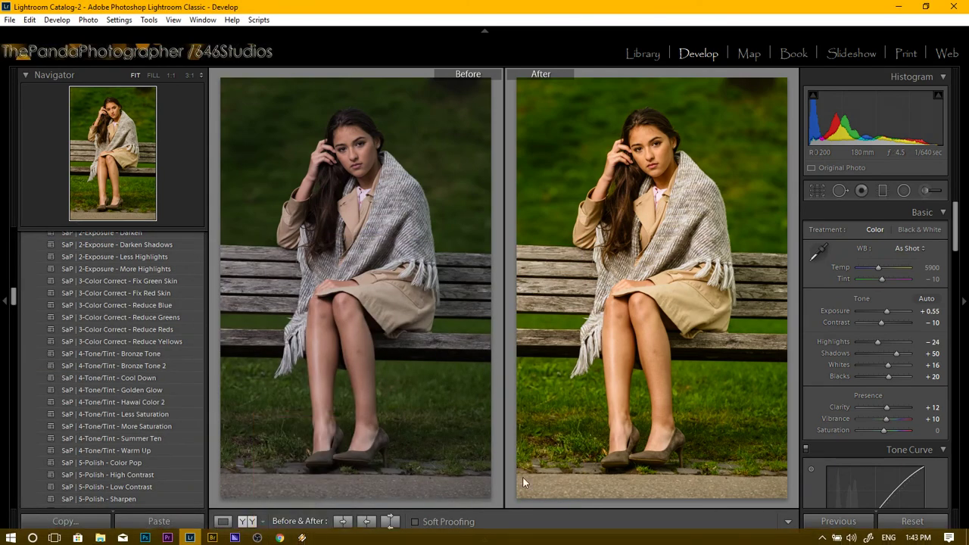
left_click(302, 536)
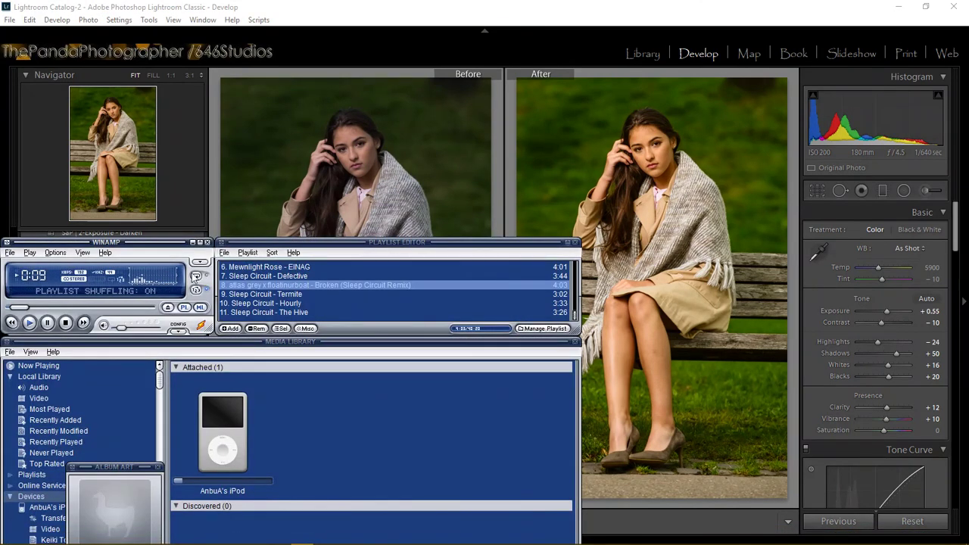
left_click(192, 242)
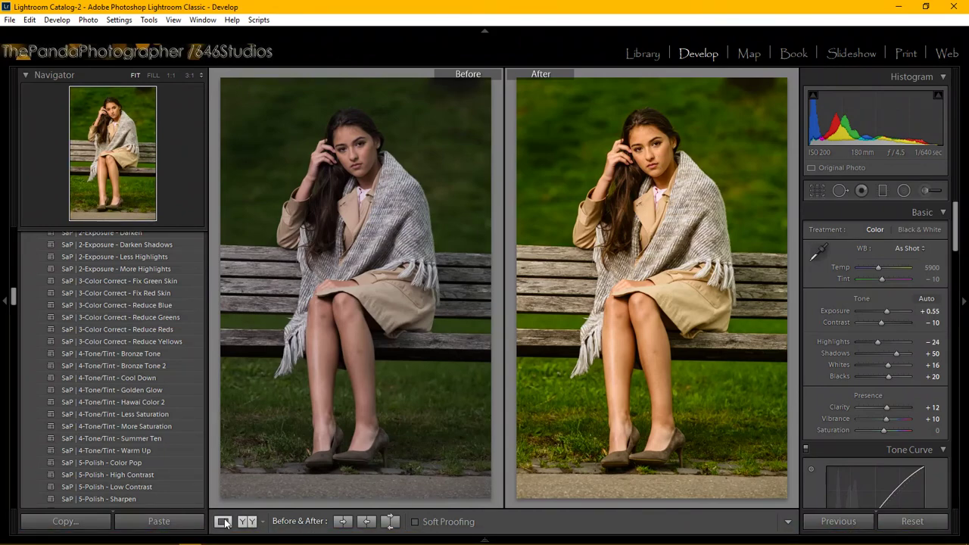
left_click(223, 521)
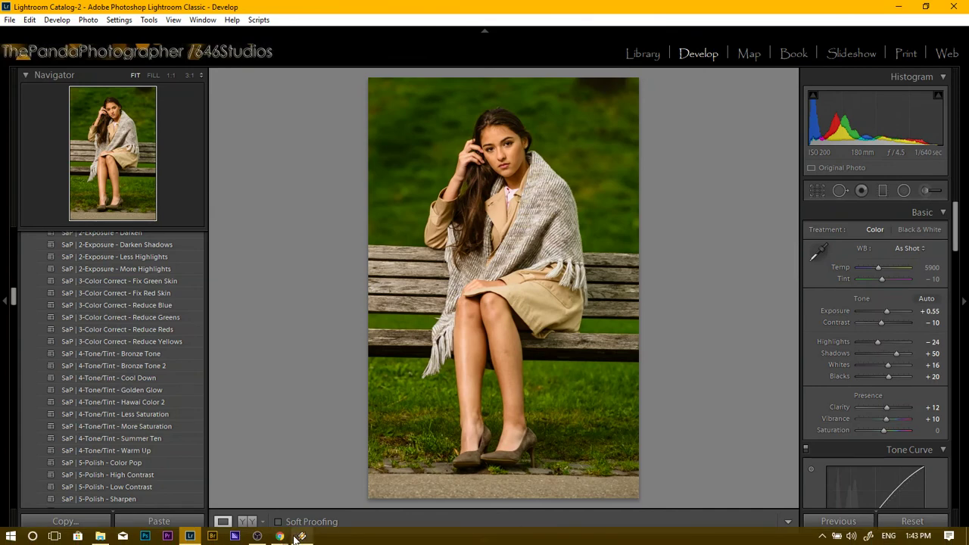
mouse_move(279, 536)
left_click(319, 489)
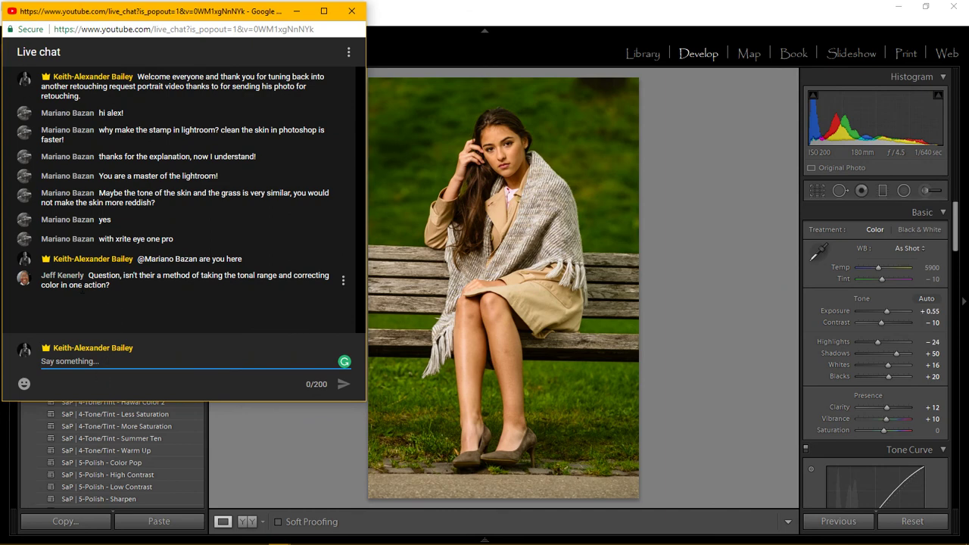
type("@jeff")
key("Tab")
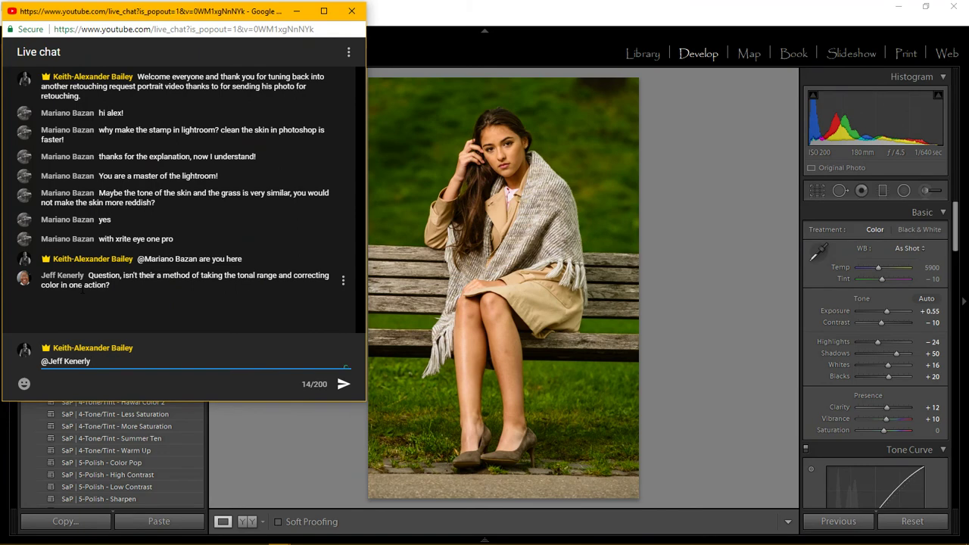
key("Return")
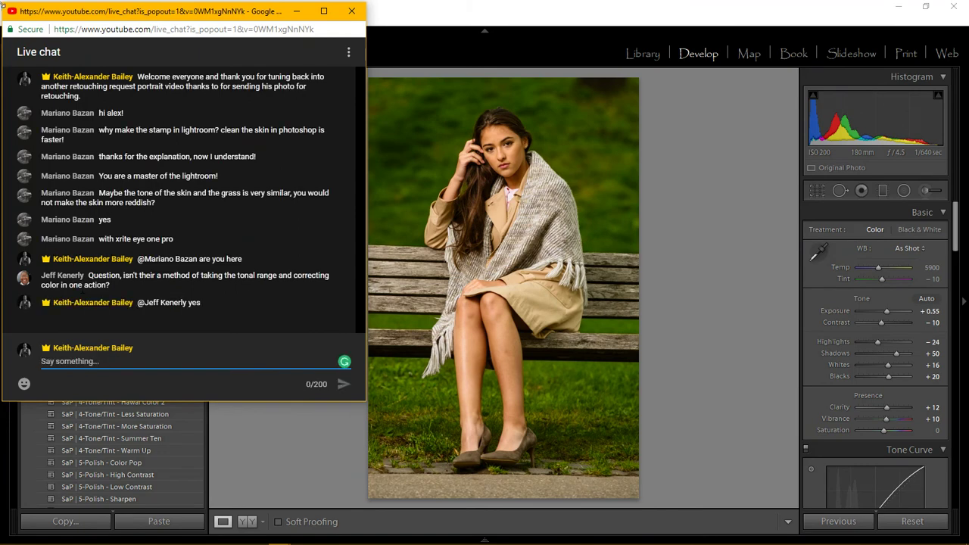
left_click(580, 17)
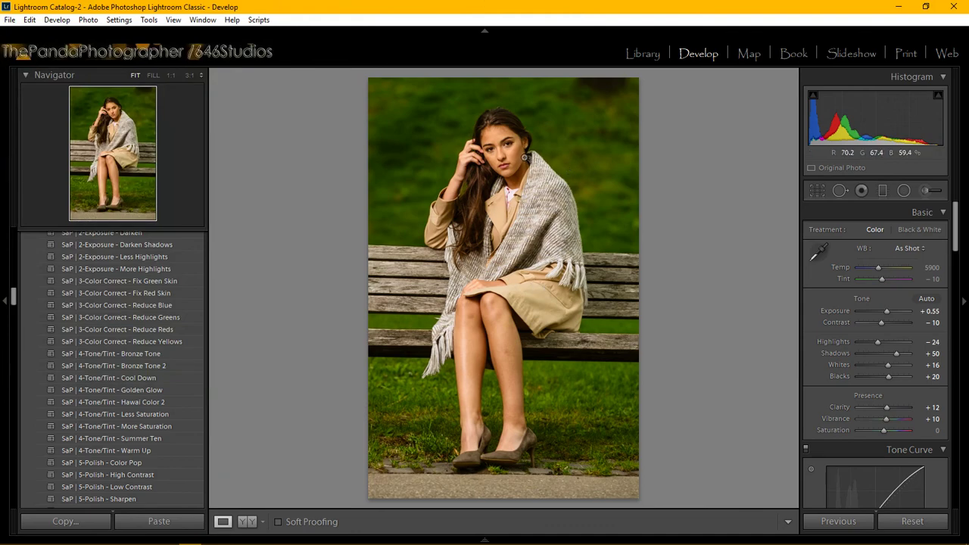
Give a face brush the 'Strike a Pose | Face - SharpenFace' effect (Clarity 15, Sharpness 27), viewed at 3:1.
left_click(509, 153)
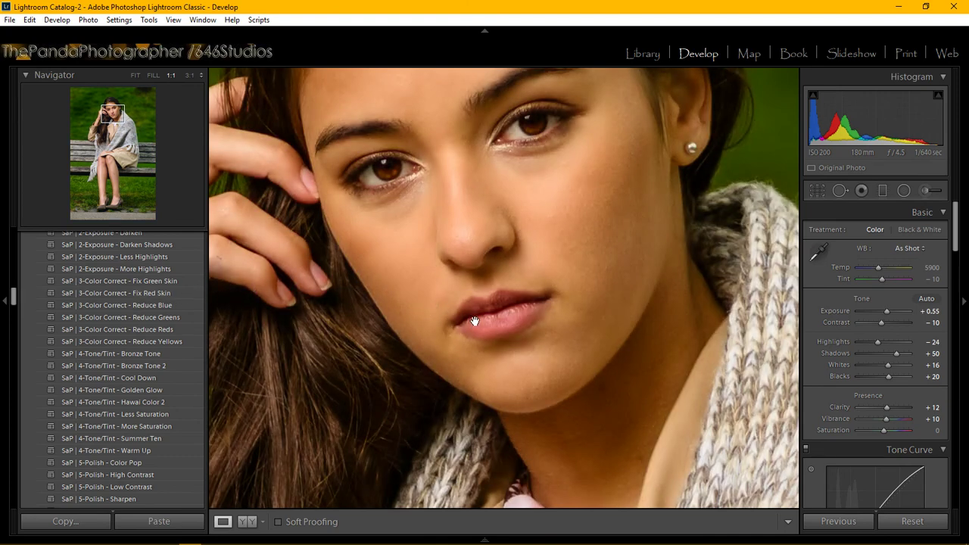
left_click(924, 190)
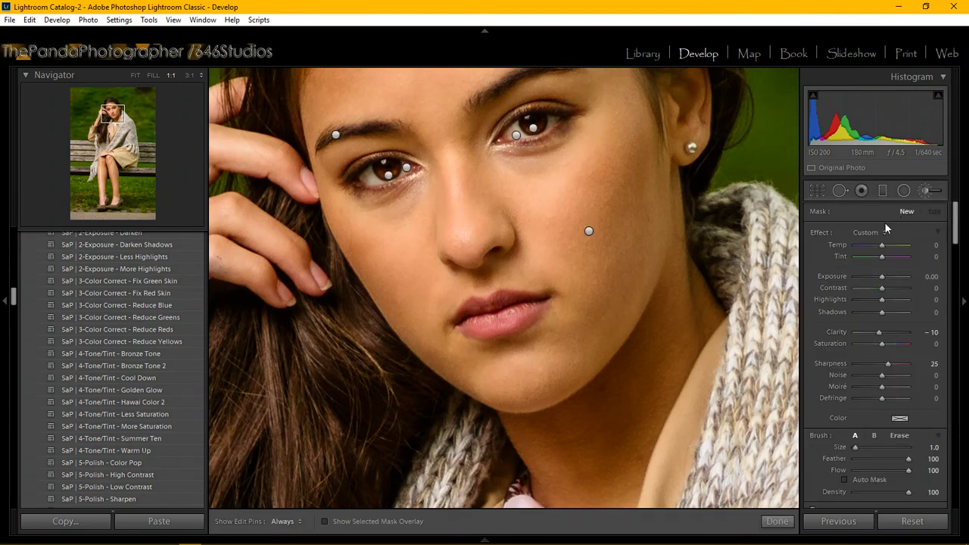
left_click(882, 231)
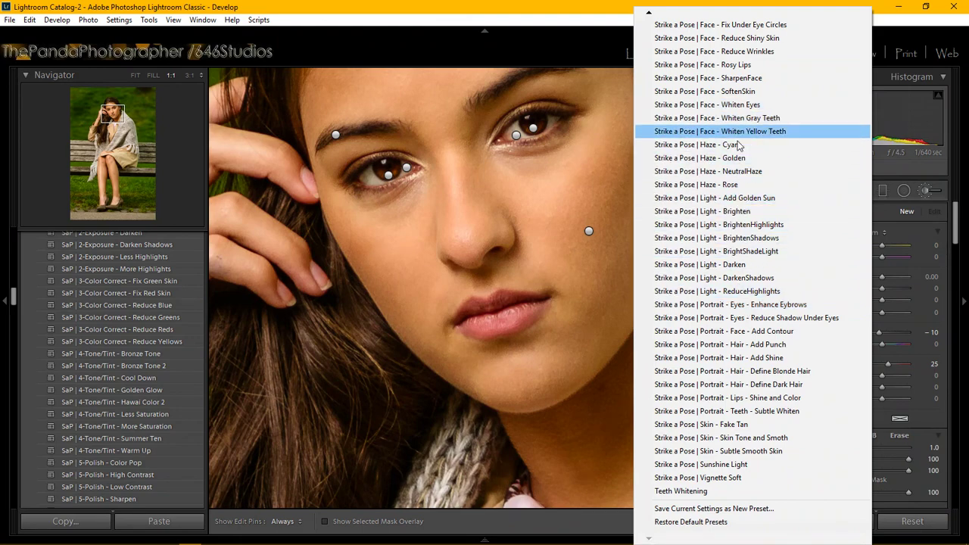
mouse_move(649, 15)
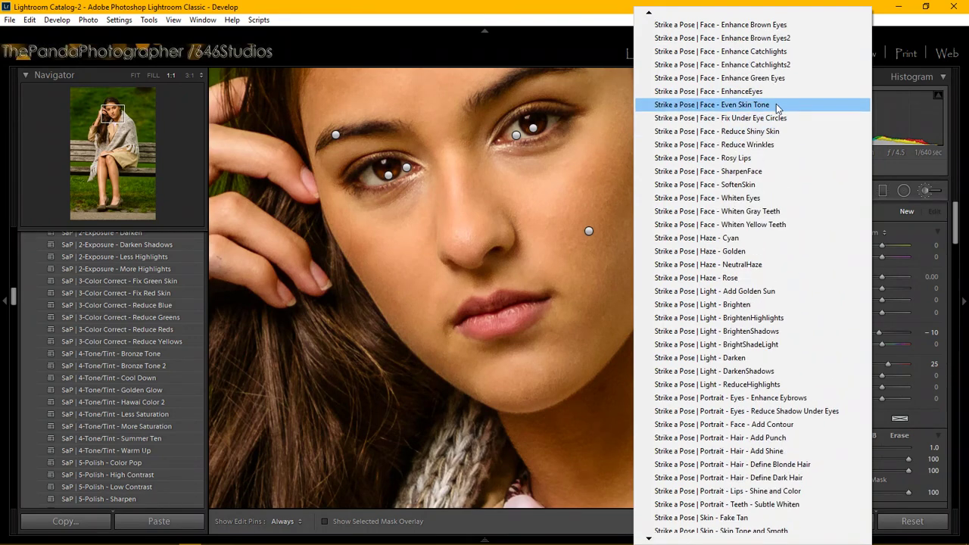
left_click(764, 171)
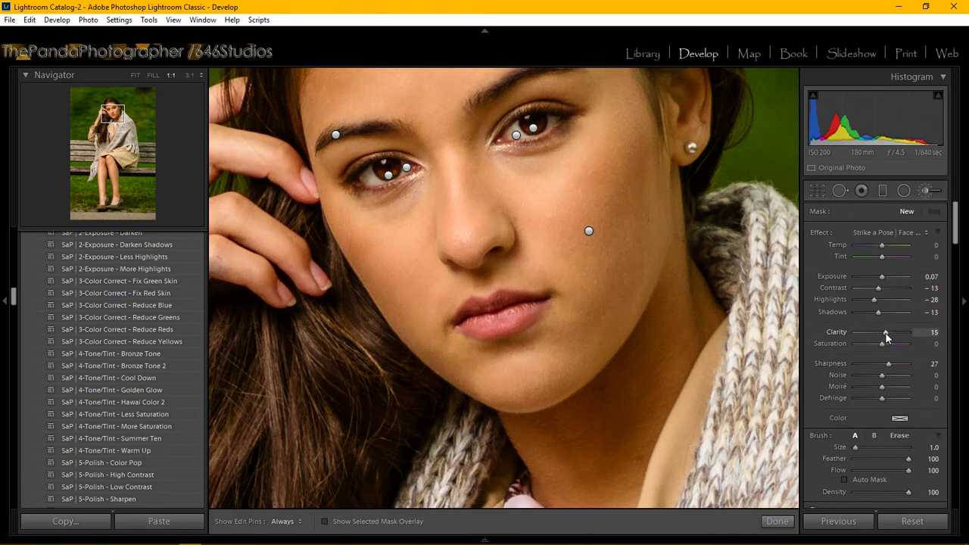
left_click(190, 74)
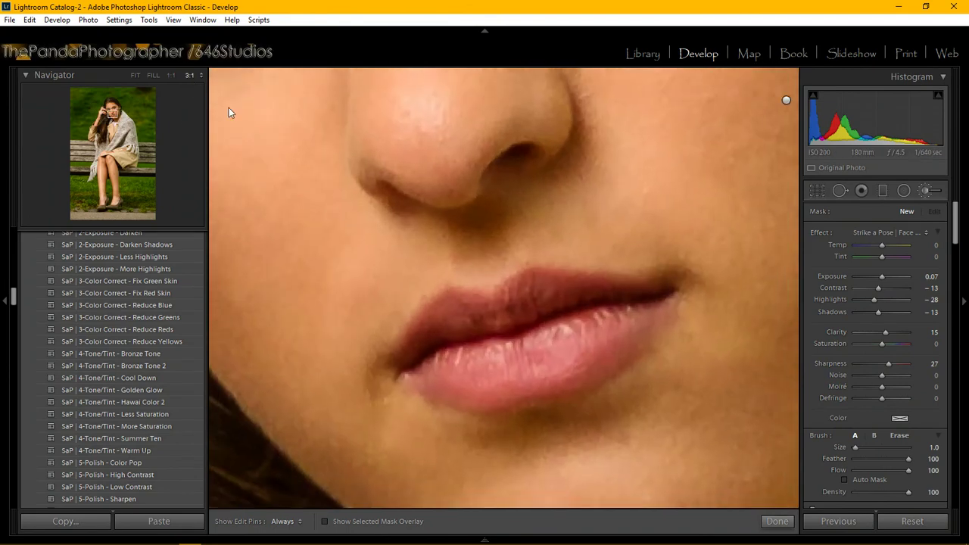
Pan the 3:1 close-up to the eye and toggle the edit pins with H.
left_click(111, 114)
left_click_drag(111, 114, 111, 108)
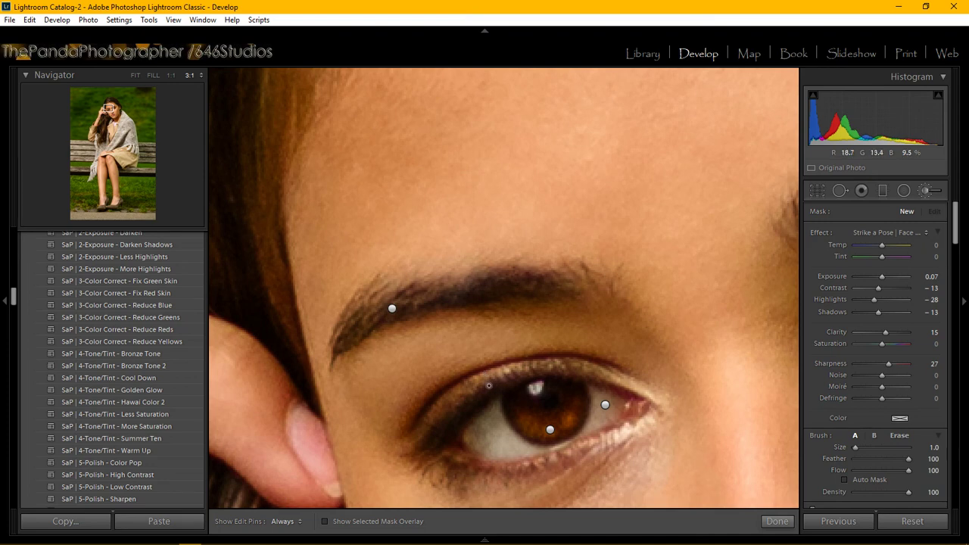
key("h")
key("h")
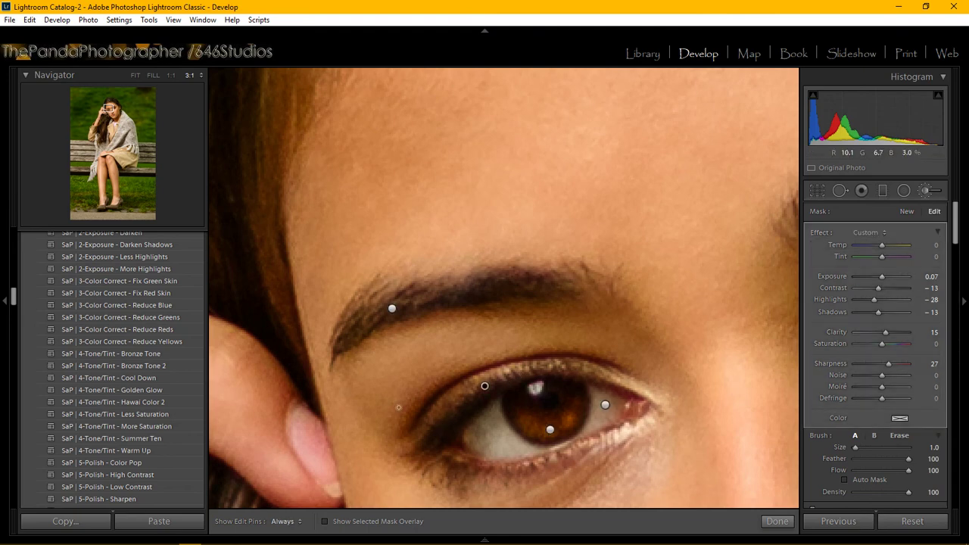
left_click_drag(108, 109, 109, 110)
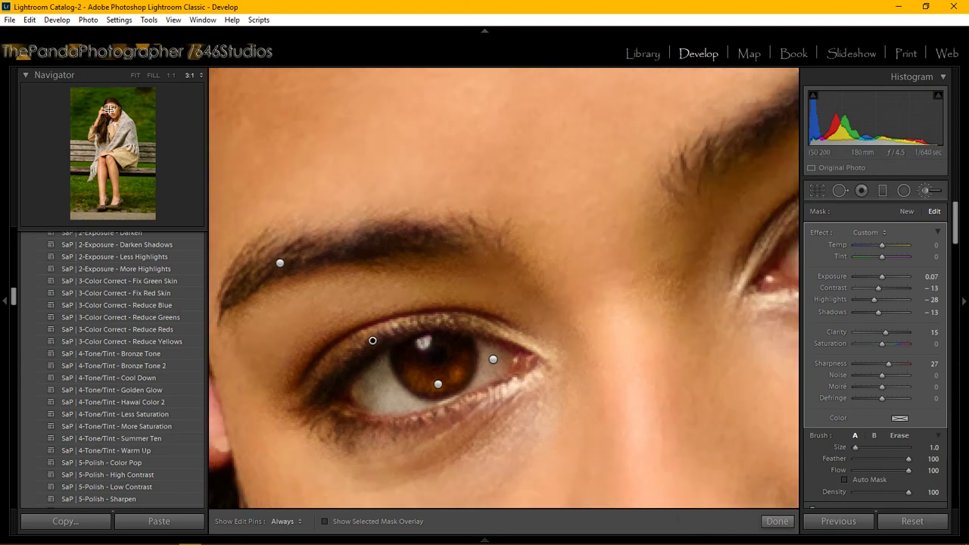
left_click(121, 100)
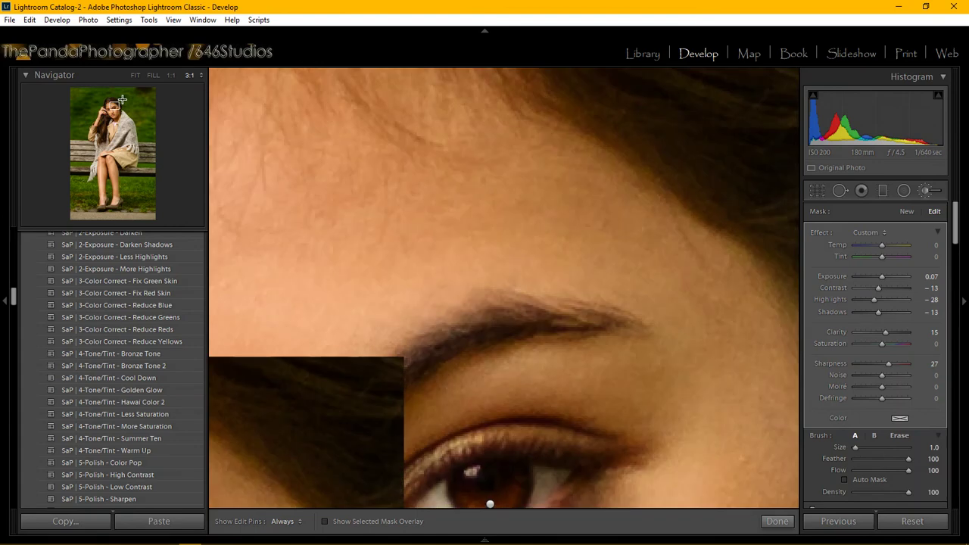
left_click(119, 103)
left_click_drag(119, 103, 114, 109)
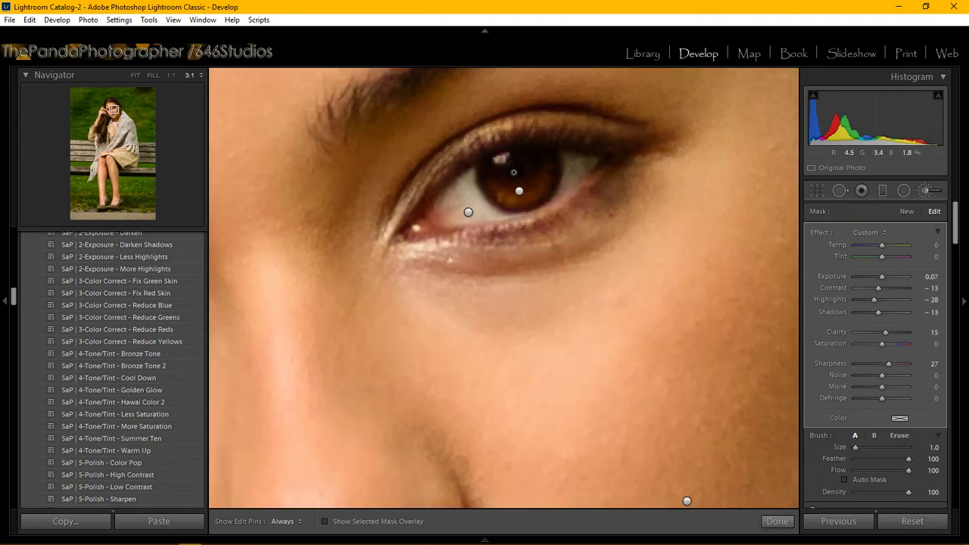
key("h")
key("h")
mouse_move(272, 541)
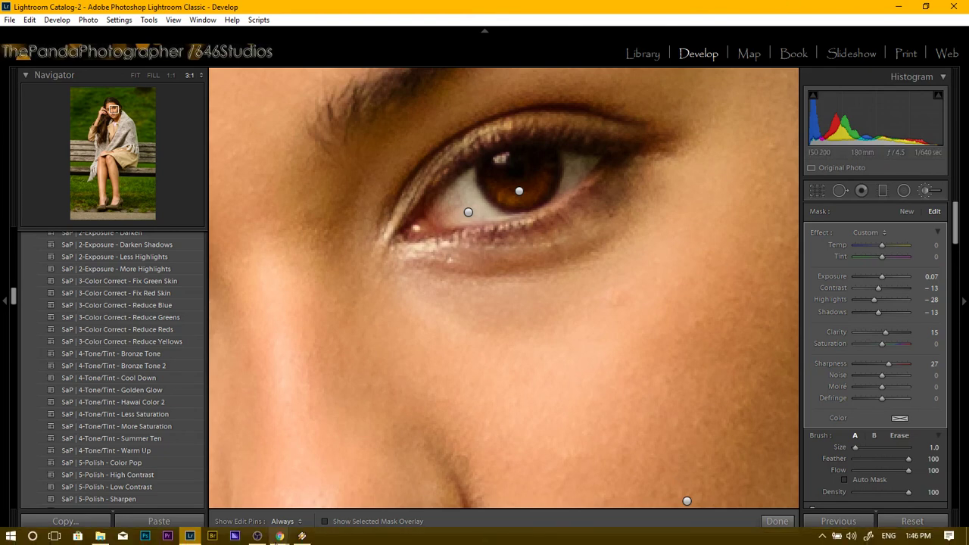
left_click(361, 480)
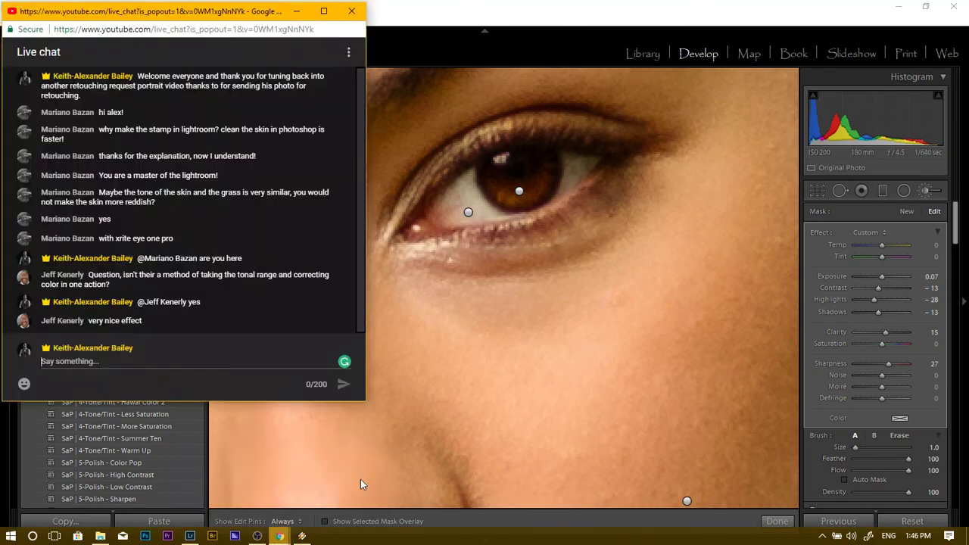
left_click(153, 351)
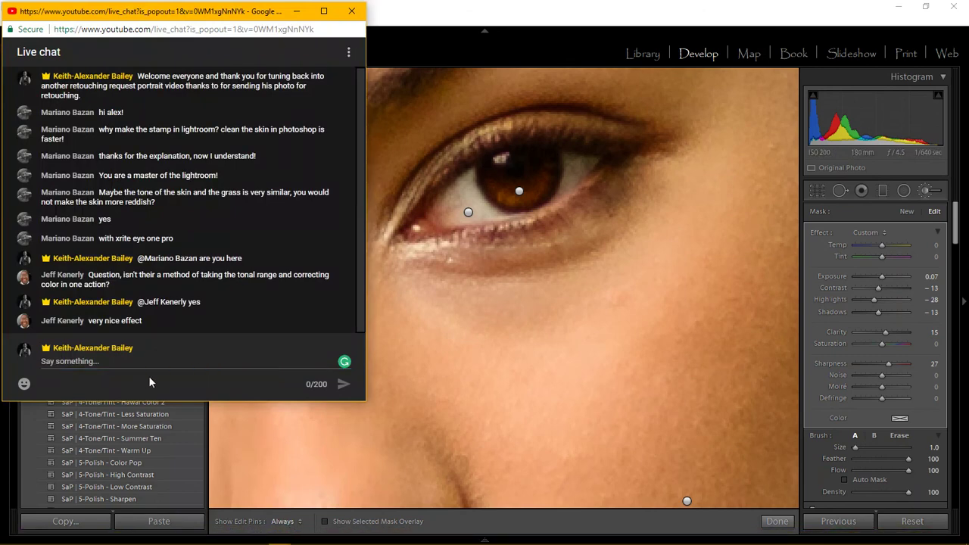
left_click(92, 361)
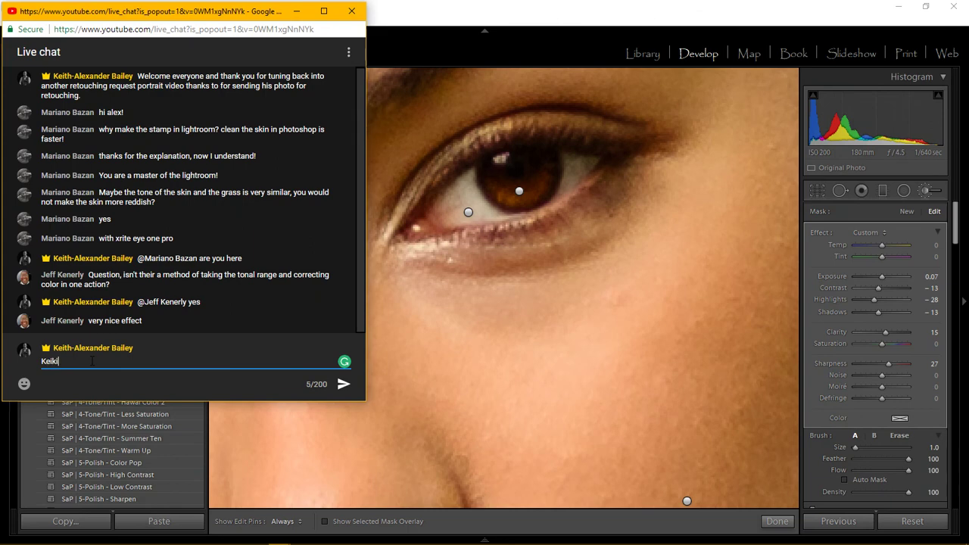
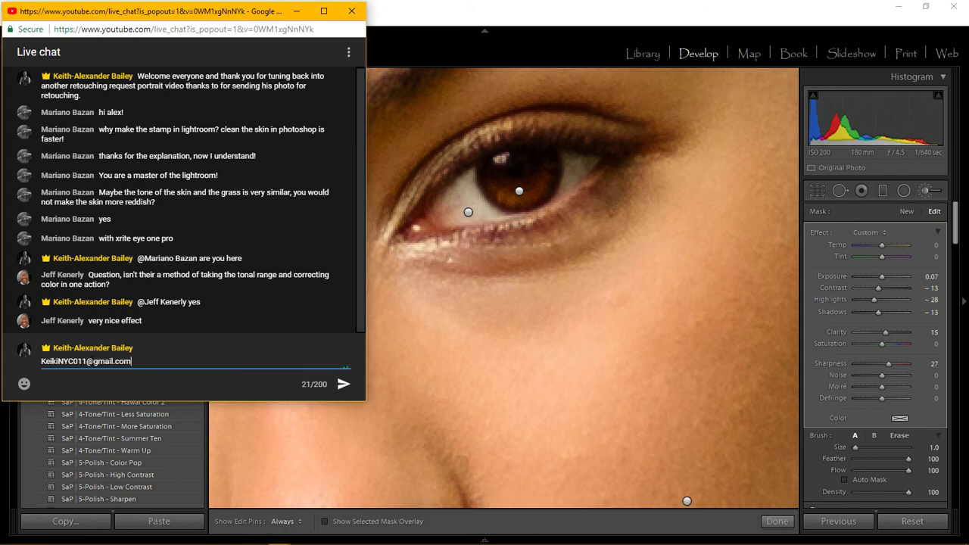
key("Return")
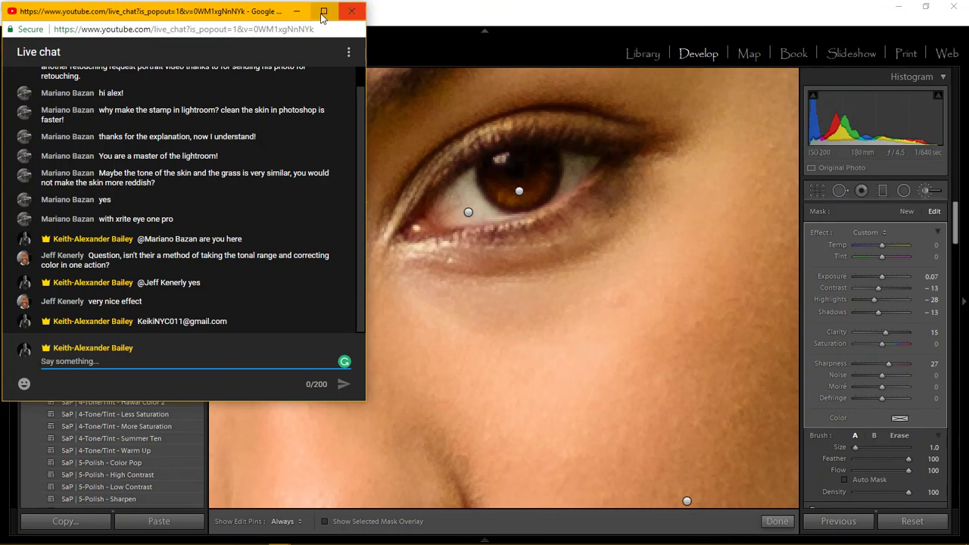
Hide the pins, finish the adjustment brush with Done, and fit the whole portrait in view.
left_click(296, 10)
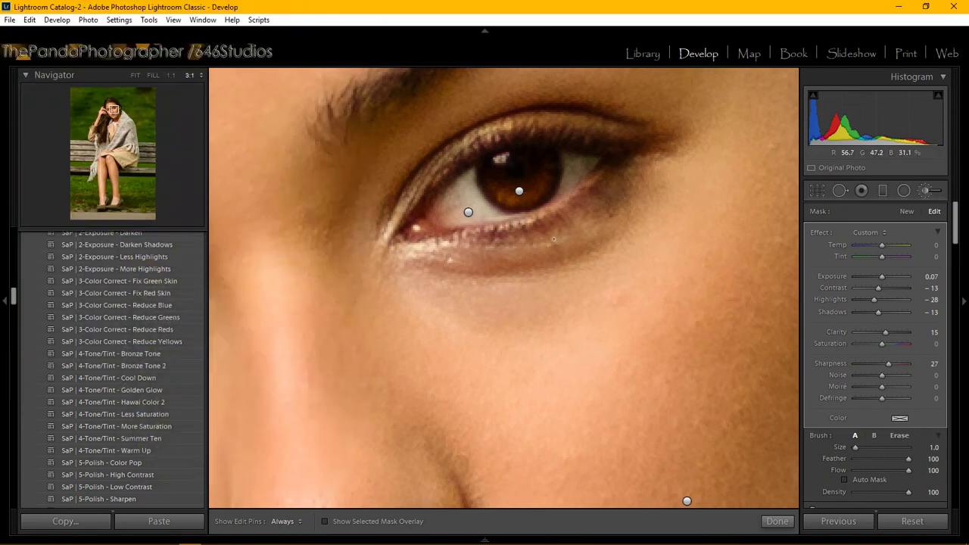
key("h")
key("h")
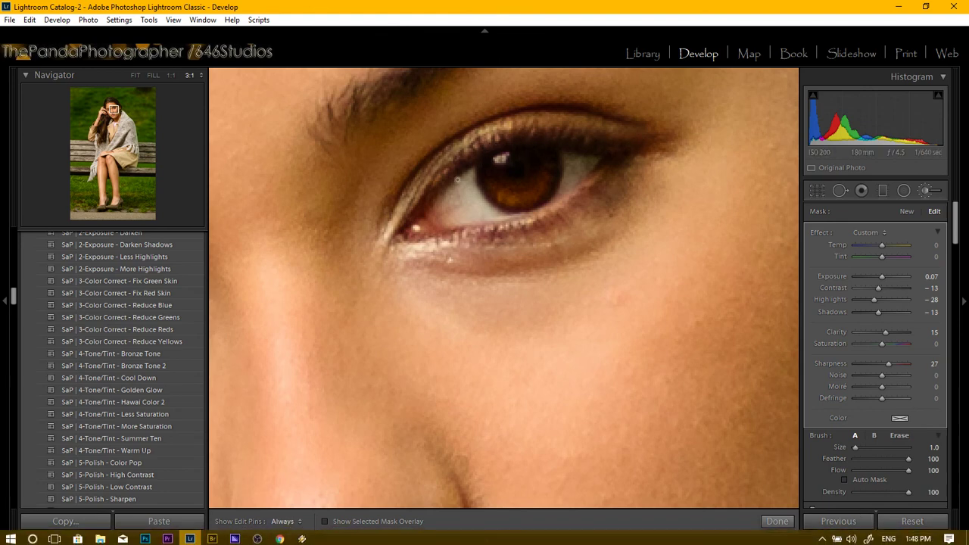
left_click(776, 521)
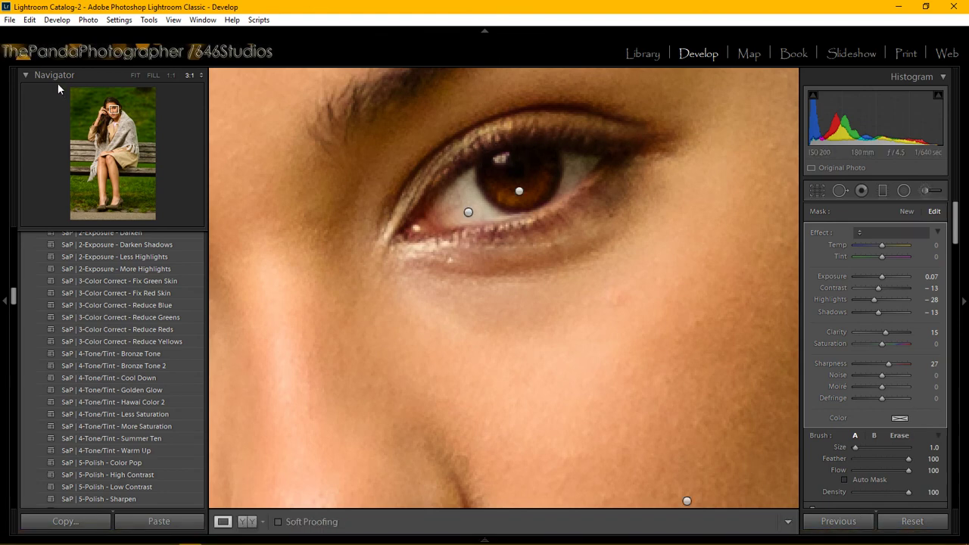
left_click(139, 75)
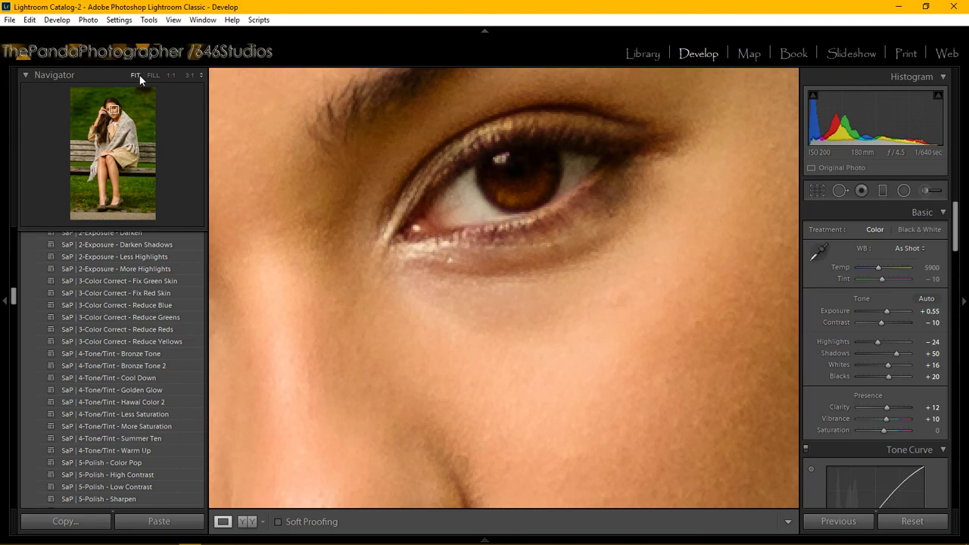
left_click(372, 209)
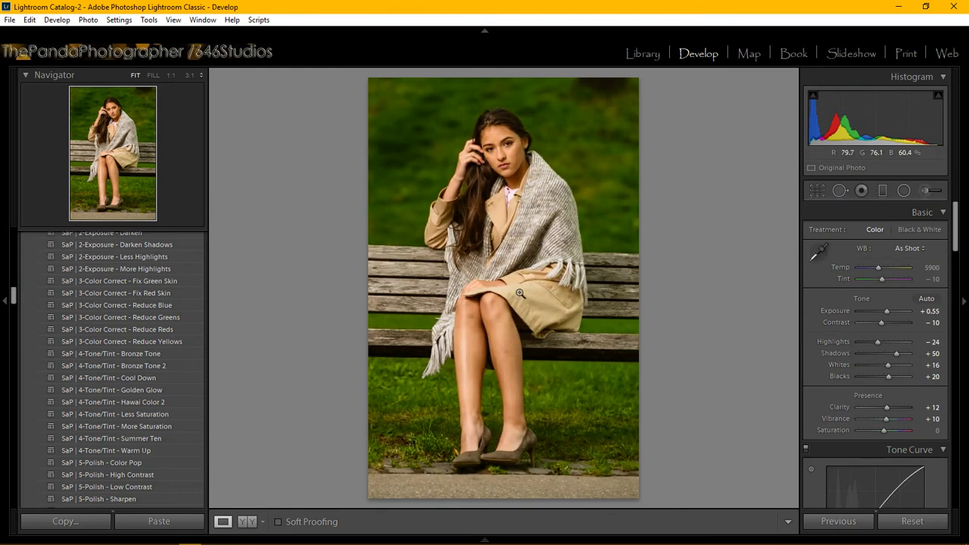
Paint a new brush adjustment over both eyes, open its pin, and hide the pins.
left_click(924, 190)
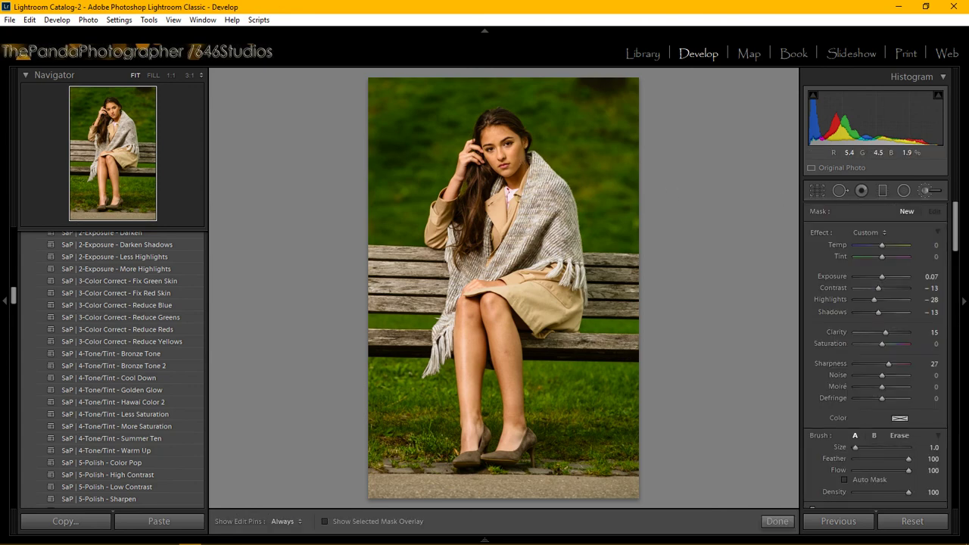
left_click_drag(488, 147, 509, 143)
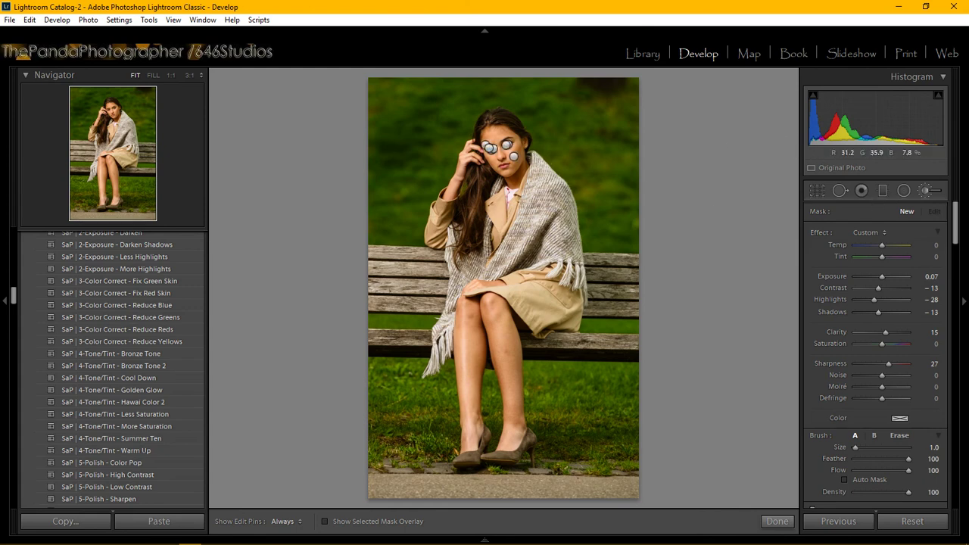
left_click(514, 158)
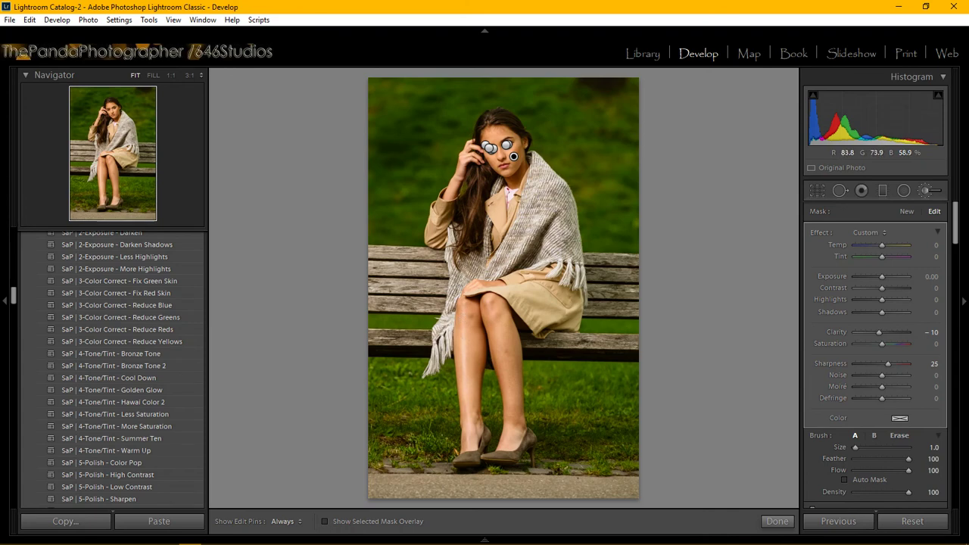
key("h")
key("h")
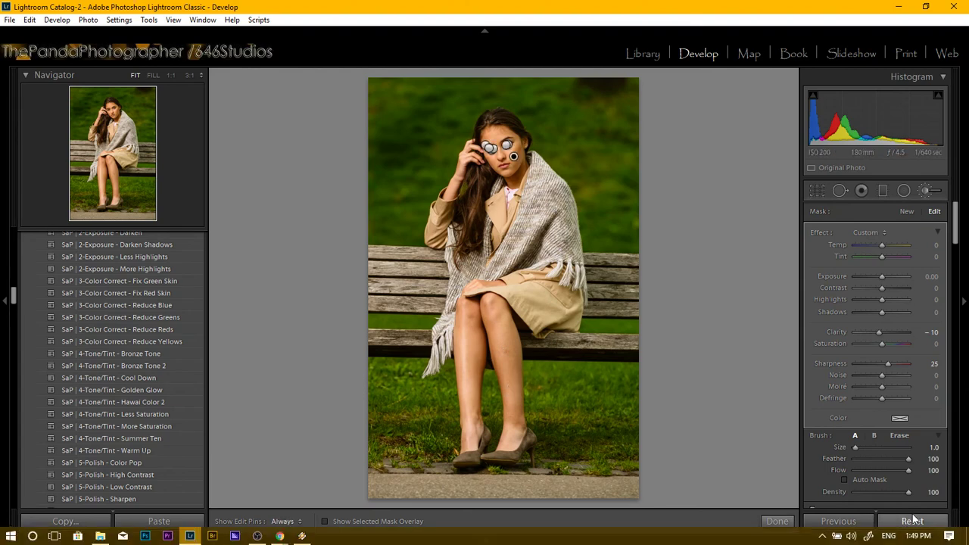
Close the brush and inspect the face at 1:1, panning from lips back to eyes.
key("k")
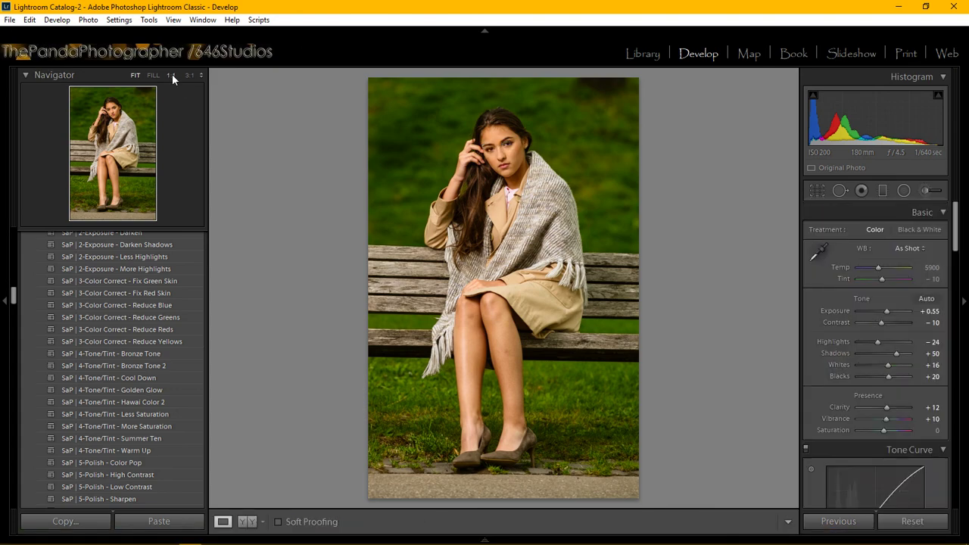
left_click(172, 75)
left_click_drag(115, 111, 118, 117)
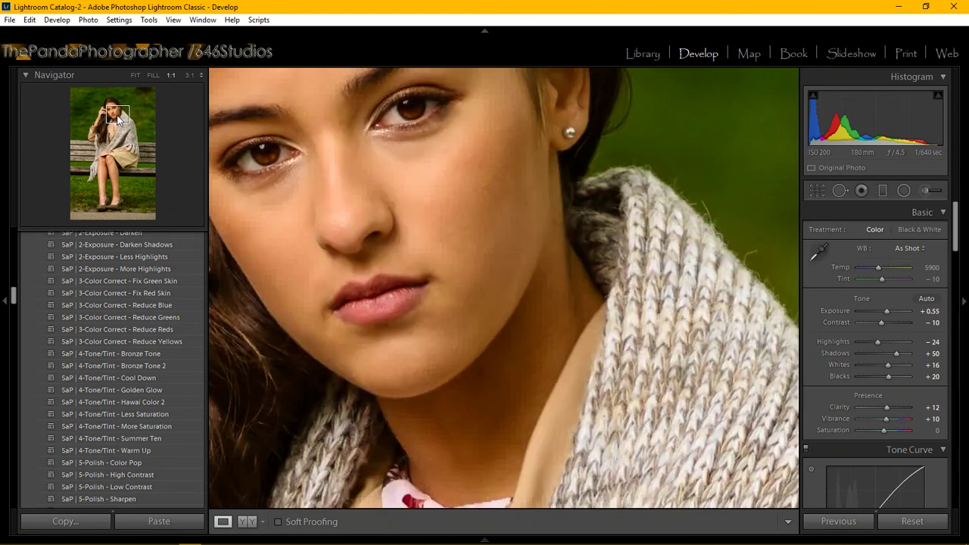
left_click_drag(115, 114, 114, 114)
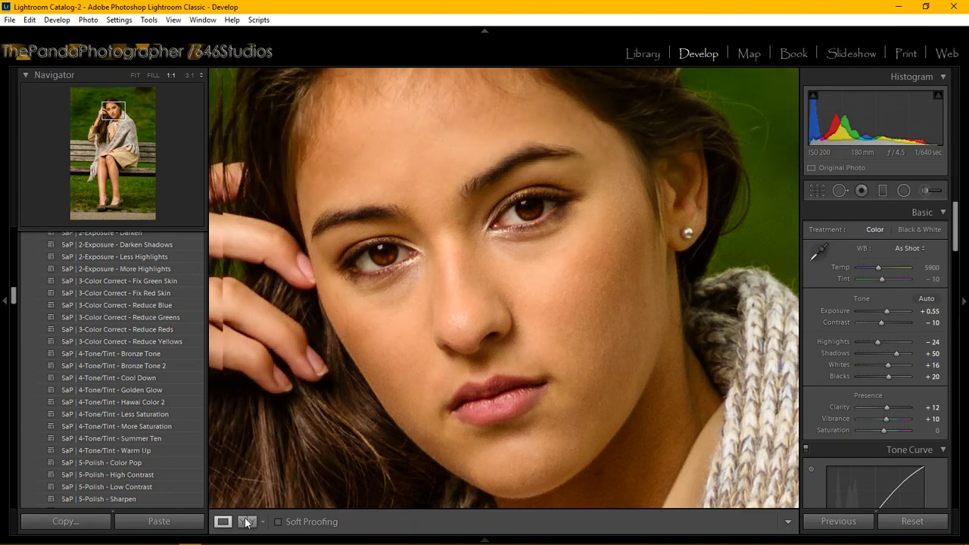
Compare before and after side by side, then move the 1:1 close-up to her shins.
left_click(246, 521)
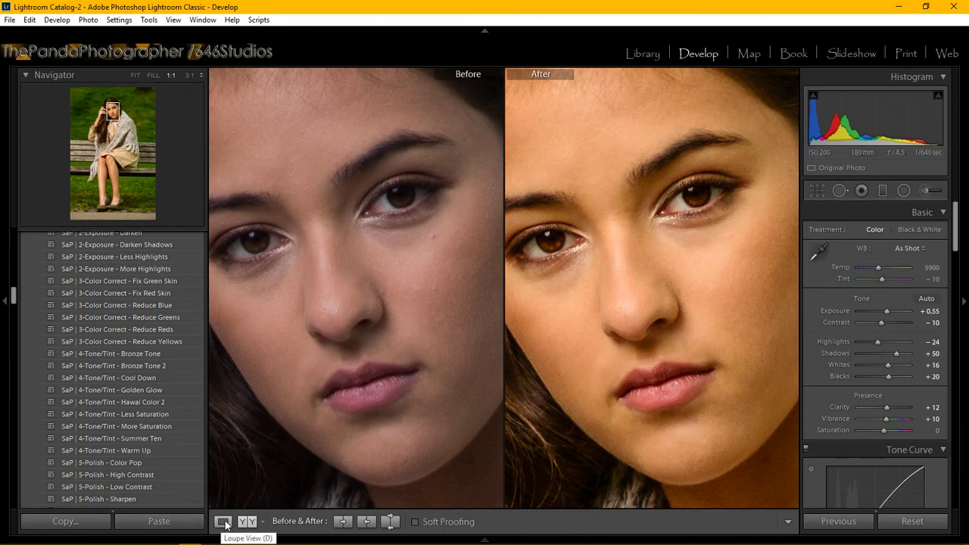
left_click(224, 522)
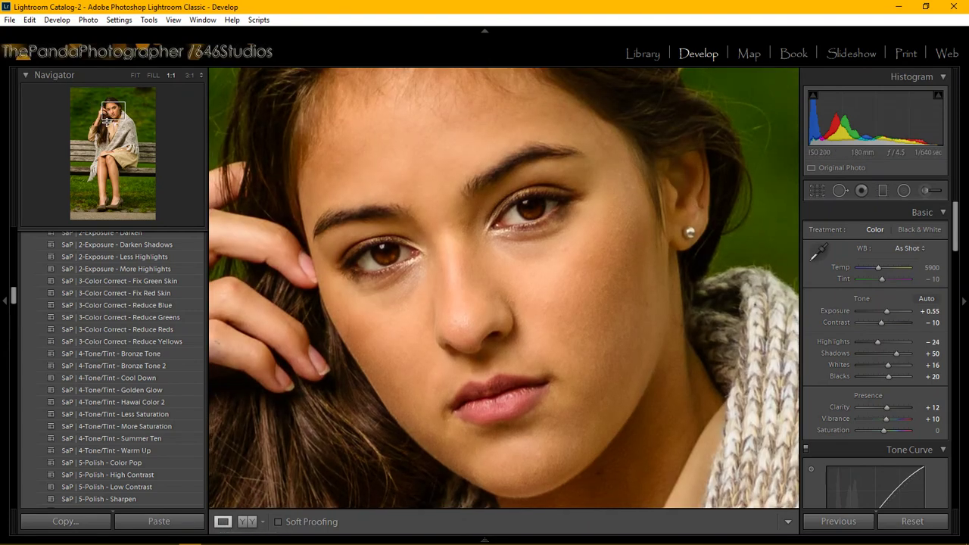
left_click(104, 173)
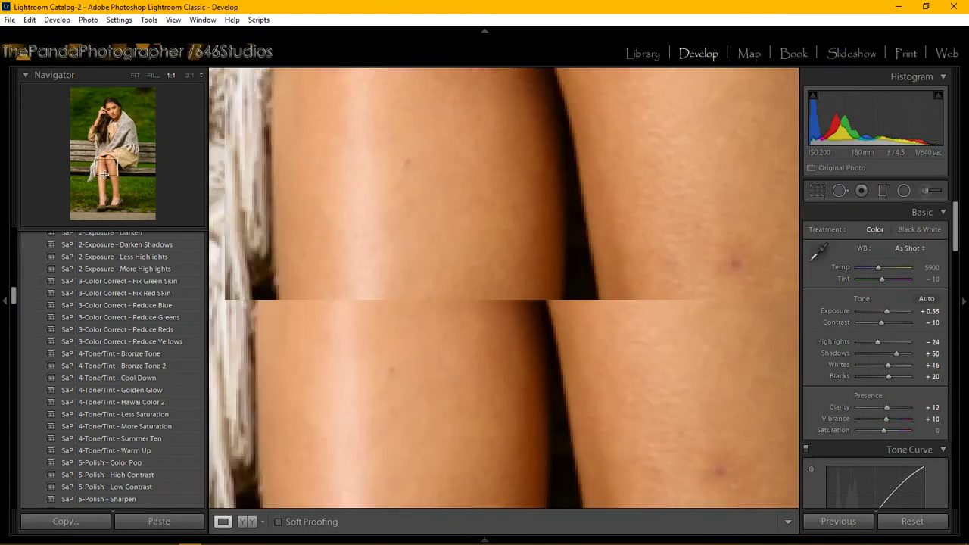
left_click_drag(103, 172, 111, 174)
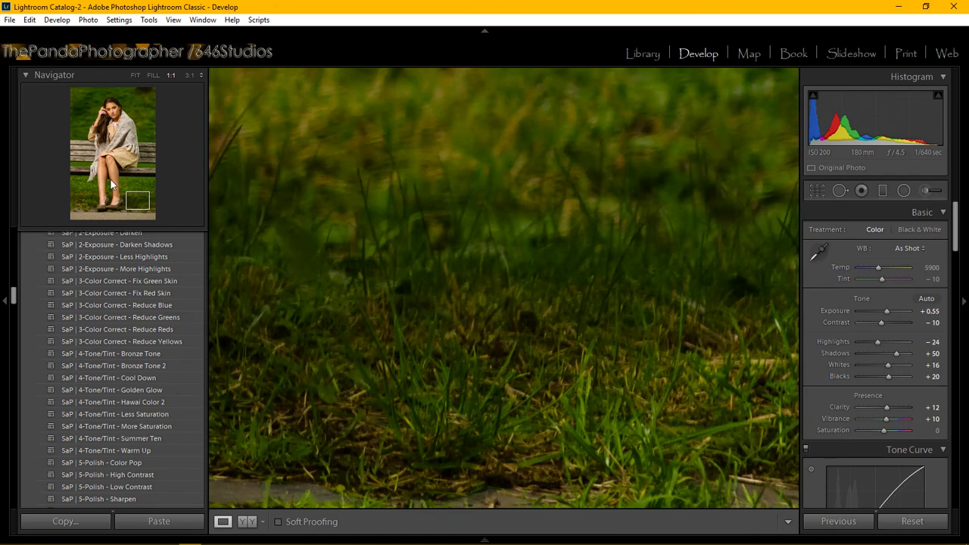
Clone away the shin blemish with a size-17 Spot Removal spot.
key("q")
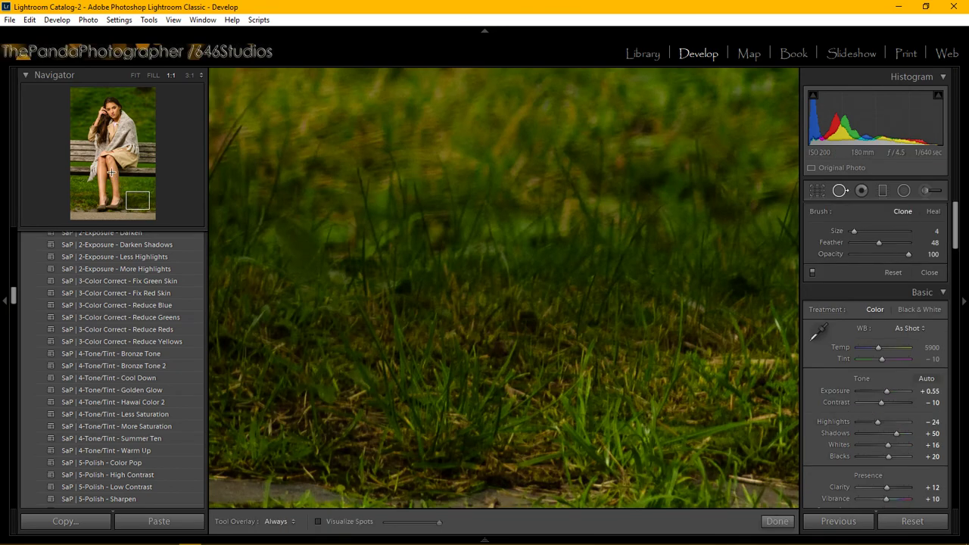
left_click(110, 173)
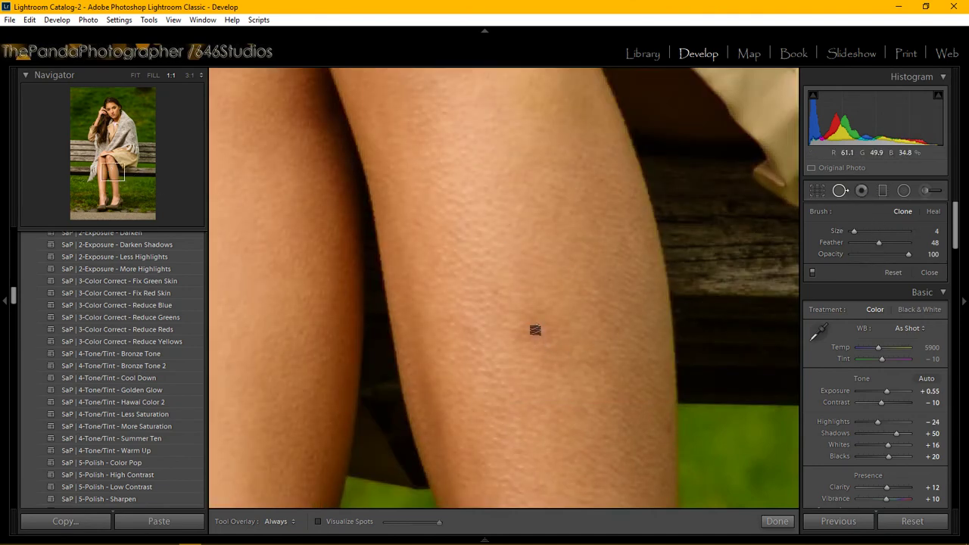
scroll(533, 340, "up", 2)
scroll(437, 286, "up", 3)
scroll(528, 331, "up", 3)
left_click(531, 332)
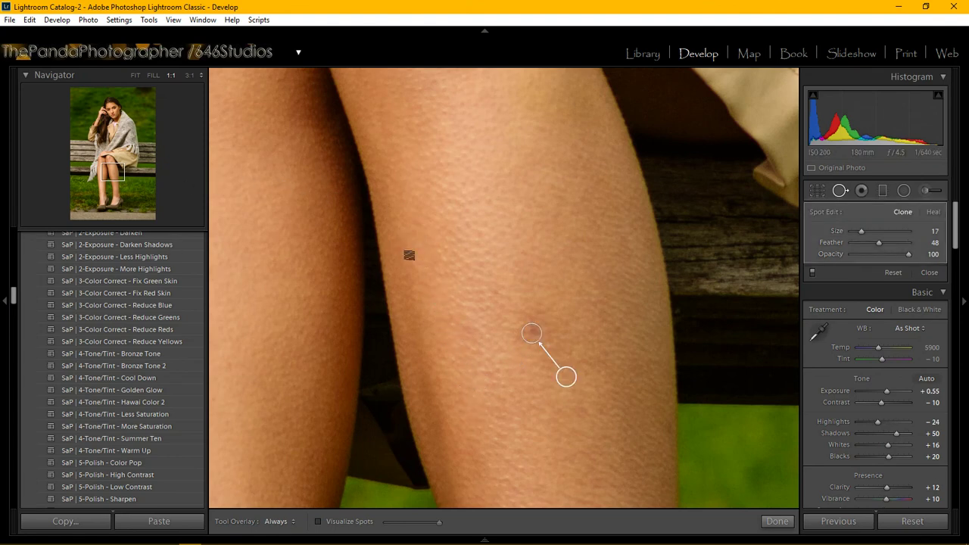
Move the close-up to the legs beside the shawl fringe.
left_click(111, 171)
left_click(99, 164)
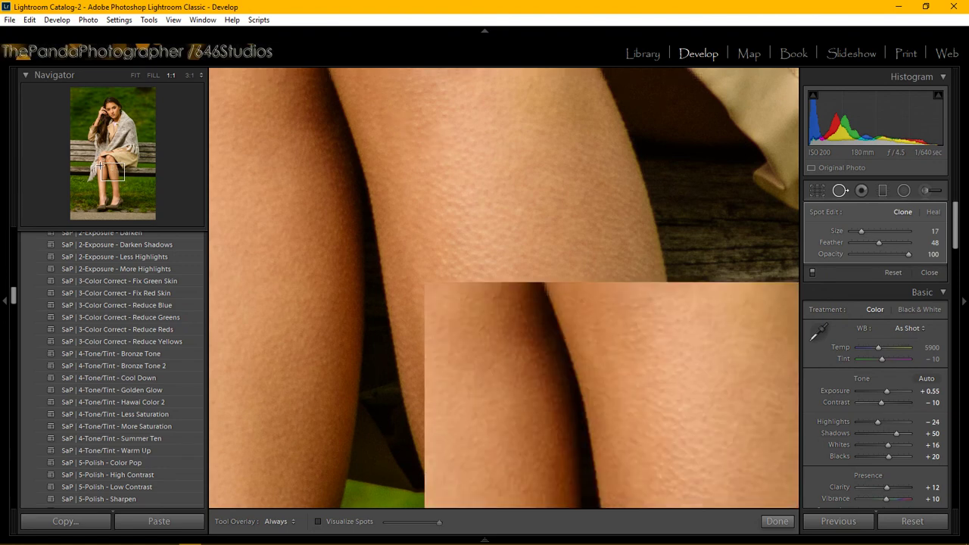
left_click(99, 164)
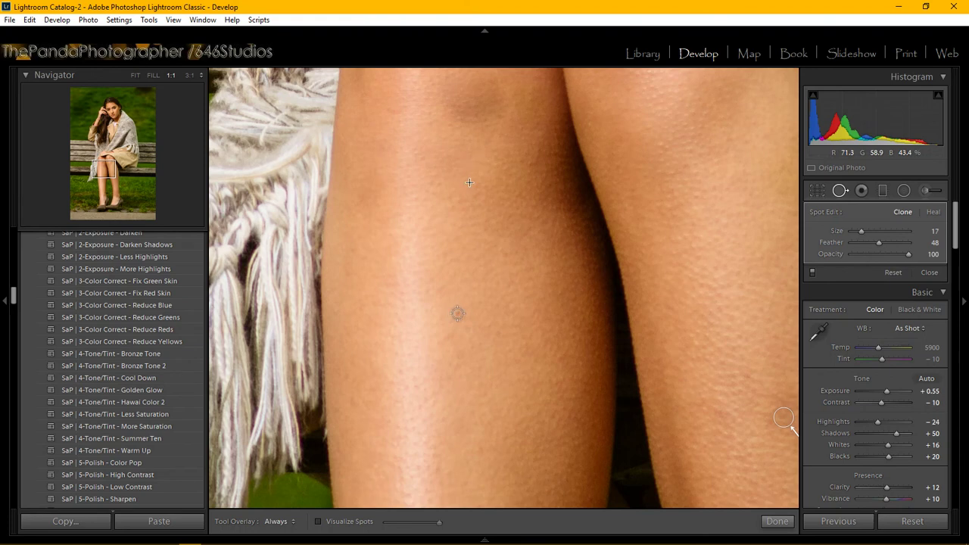
Clone out a lower-leg blemish with a size-12 spot, then pan the close-up to the knees.
scroll(458, 313, "down", 3)
left_click(458, 312)
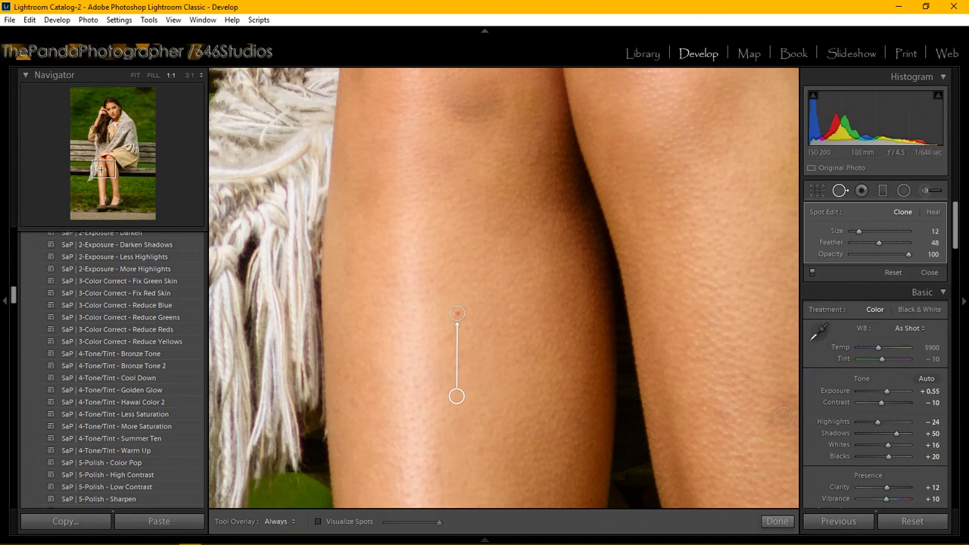
mouse_move(101, 169)
left_mouse_down()
mouse_move(120, 179)
mouse_move(136, 170)
left_mouse_up()
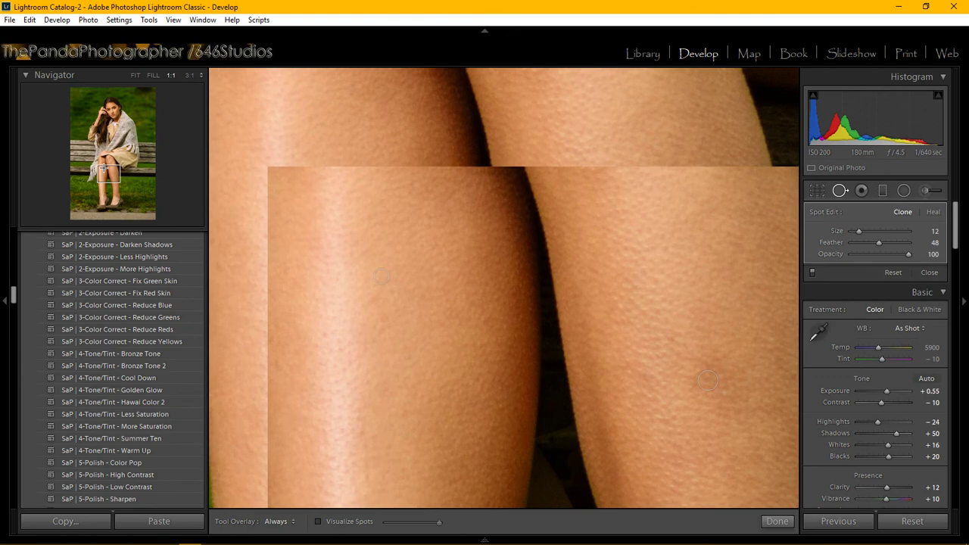
left_click(106, 163)
left_click_drag(105, 163, 107, 165)
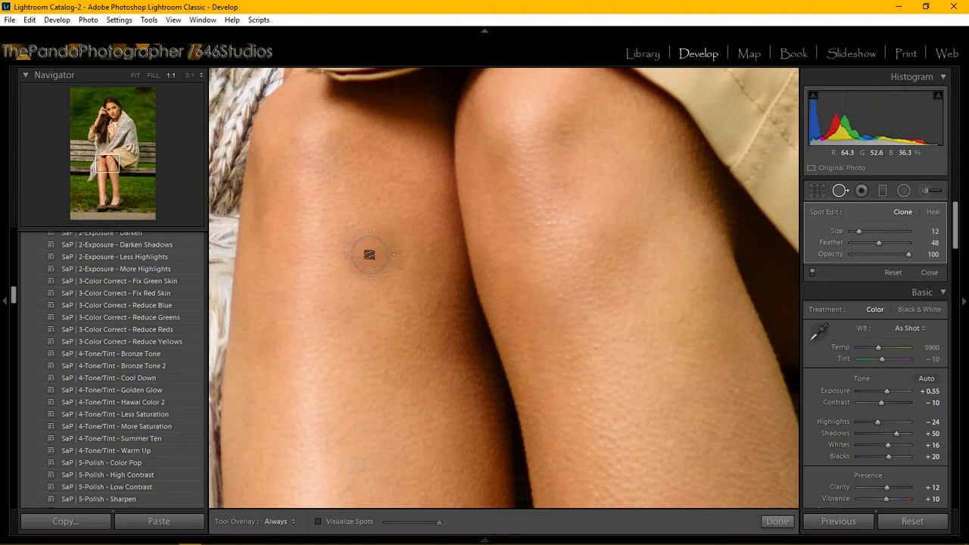
Clone away the dark knee spots with a size-51 spot, then finish spot removal.
left_click(371, 253)
left_click(377, 256)
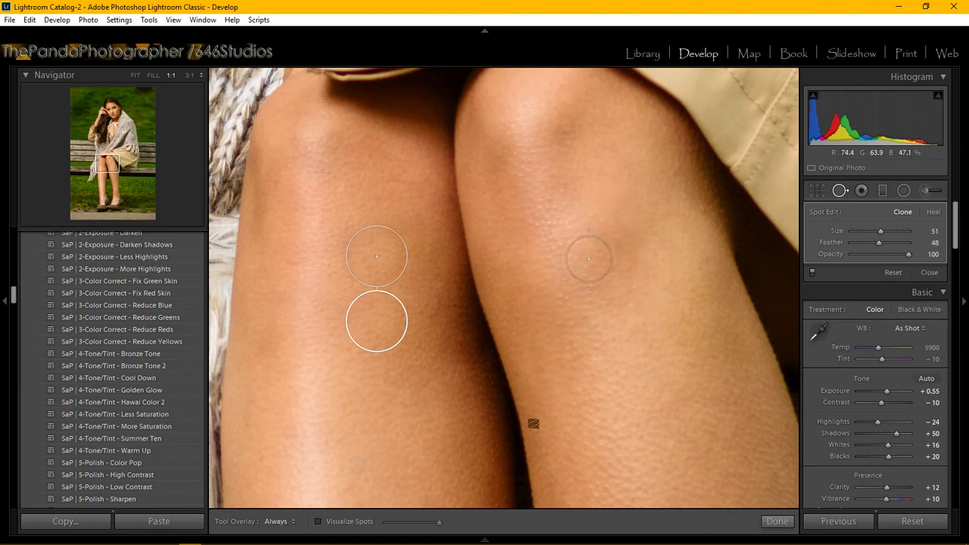
left_click(775, 522)
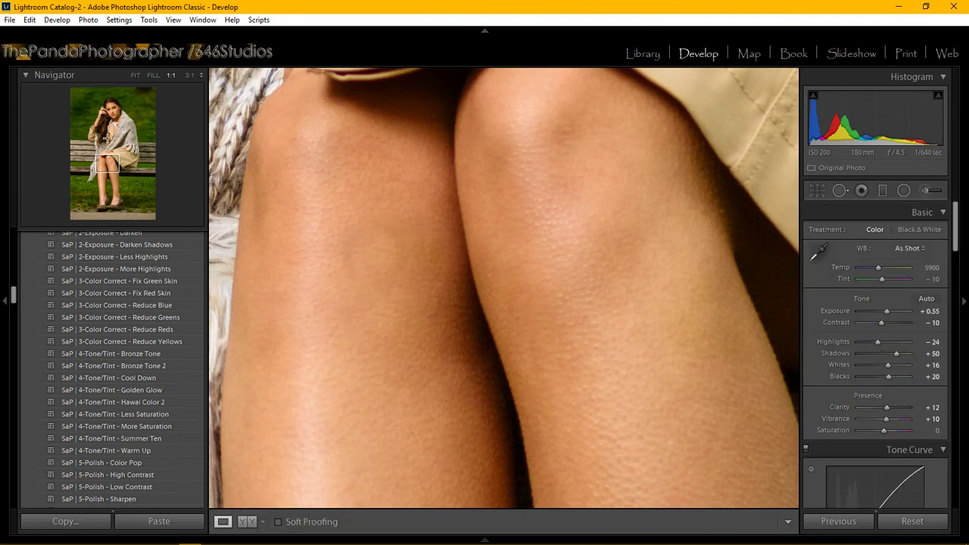
Zoom from FILL to a 1:1 close-up of her shins and reactivate Spot Removal.
left_click(148, 75)
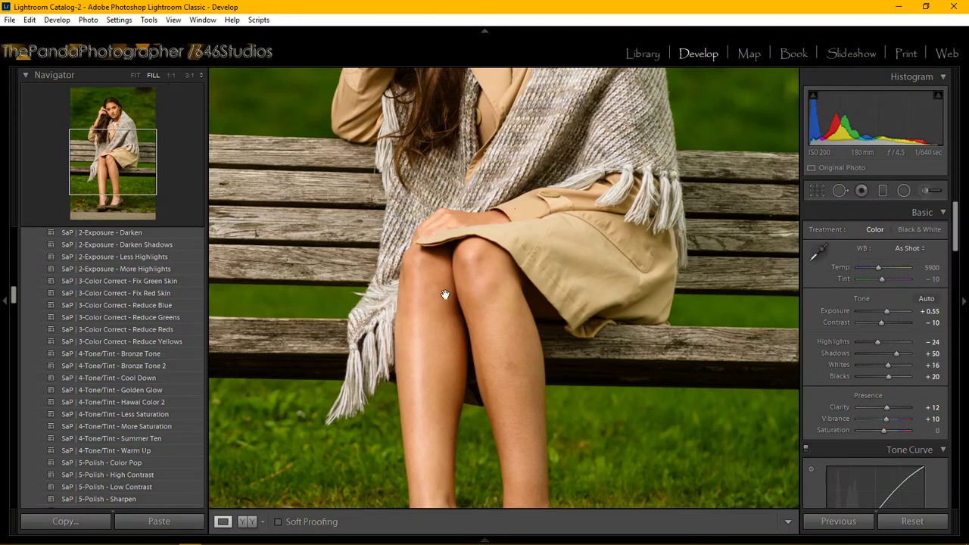
left_click(526, 349)
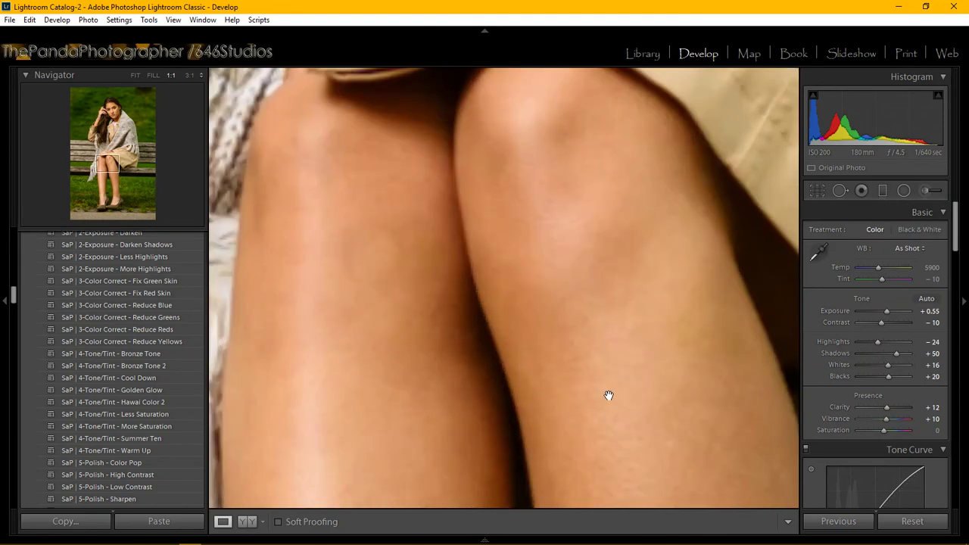
left_click_drag(608, 396, 457, 146)
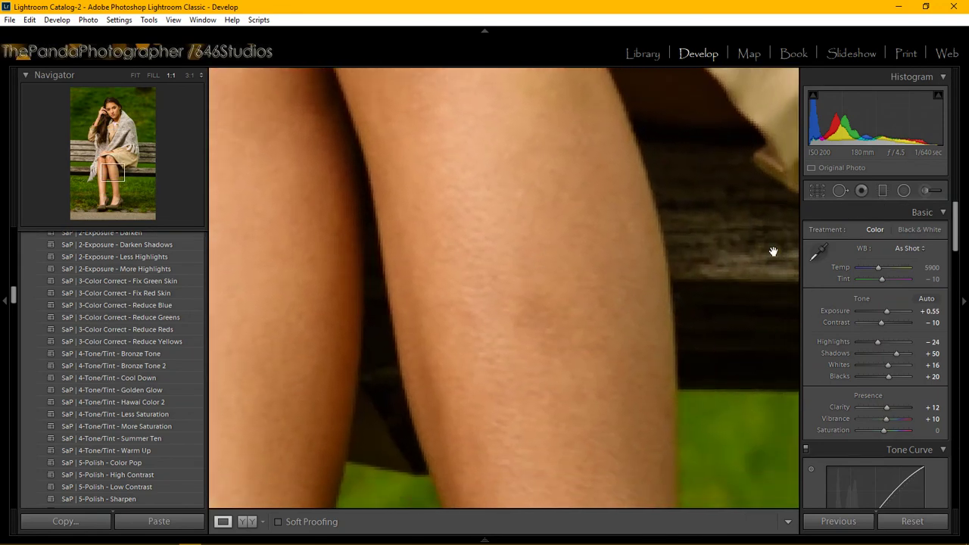
left_click(840, 190)
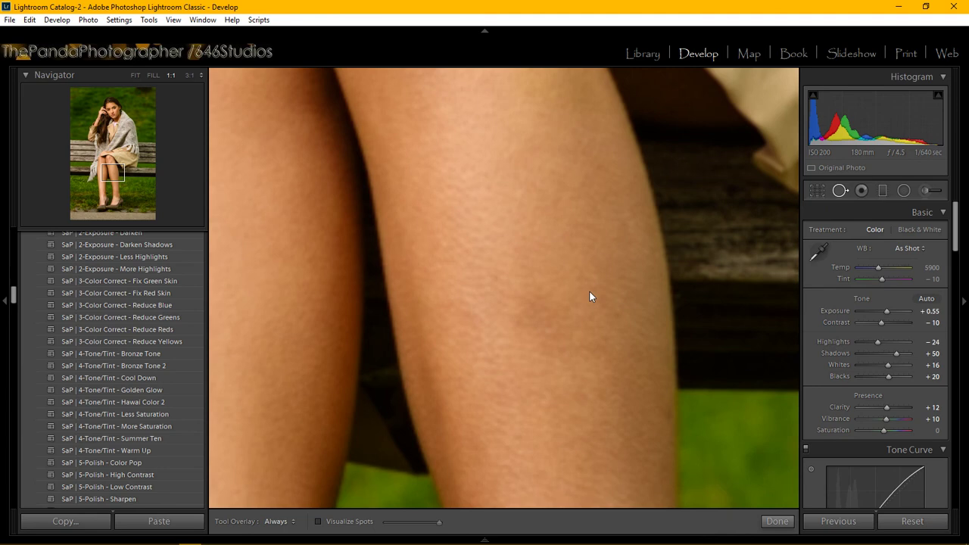
Cover the shin blemish with a Clone spot enlarged to size 55.
left_click(533, 318)
scroll(537, 311, "up", 2)
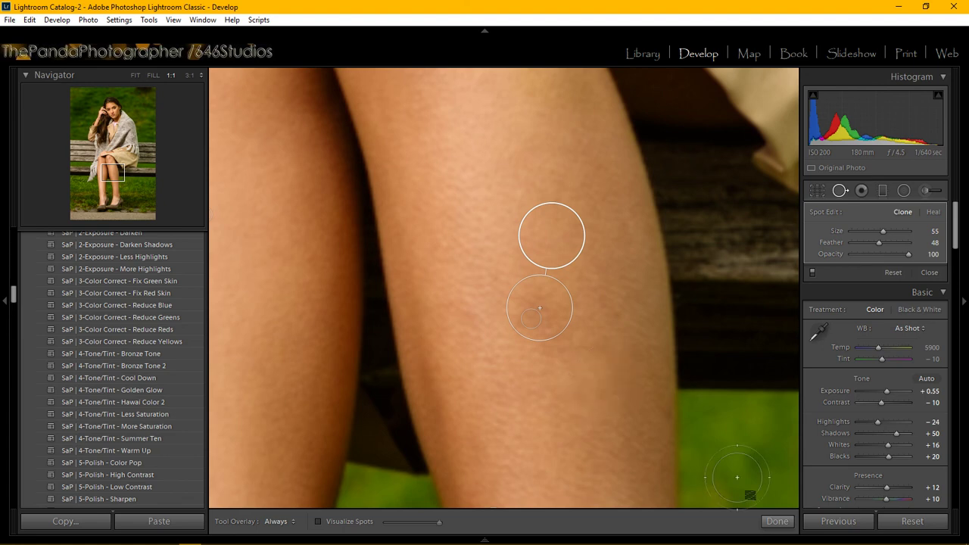
Finish spot removal, fill the view, compare Before/After side by side, then return to Loupe.
left_click(778, 521)
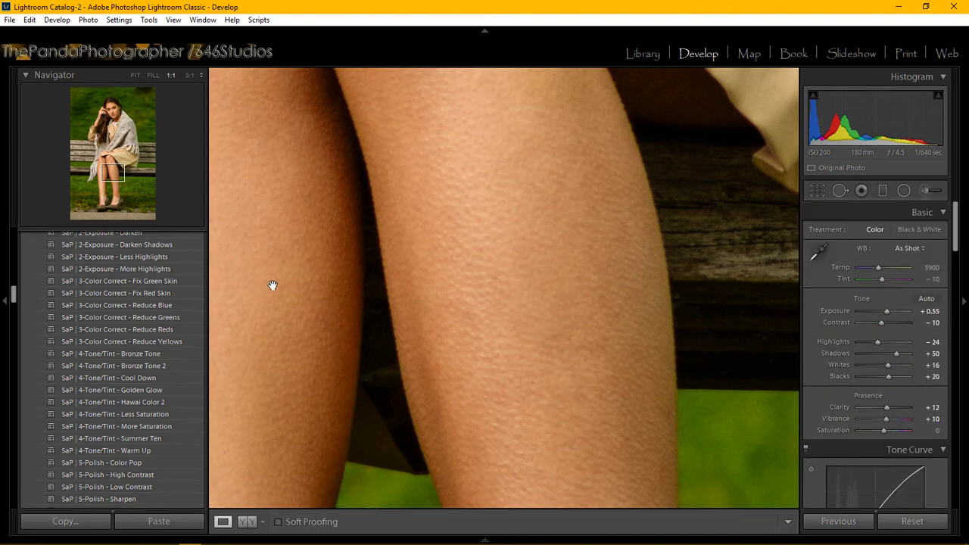
left_click(153, 76)
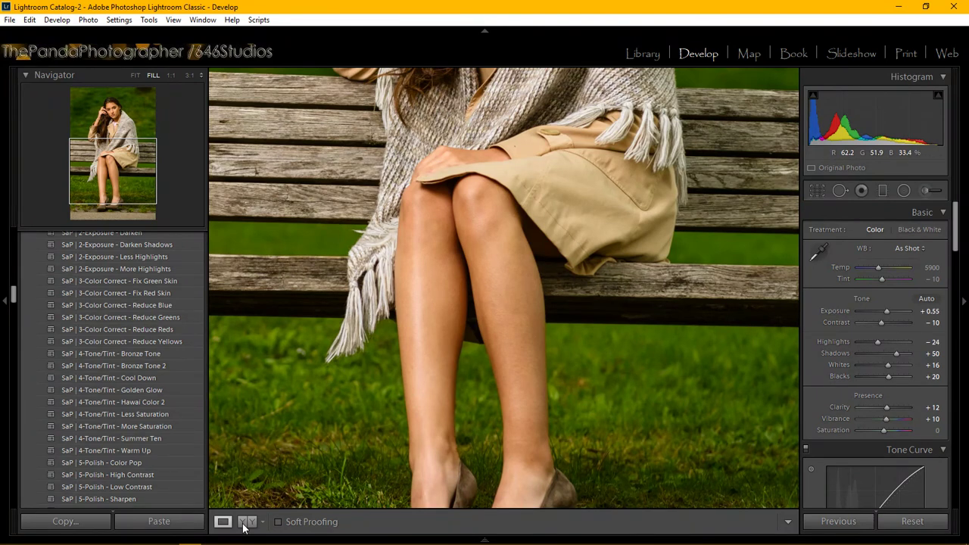
left_click(244, 525)
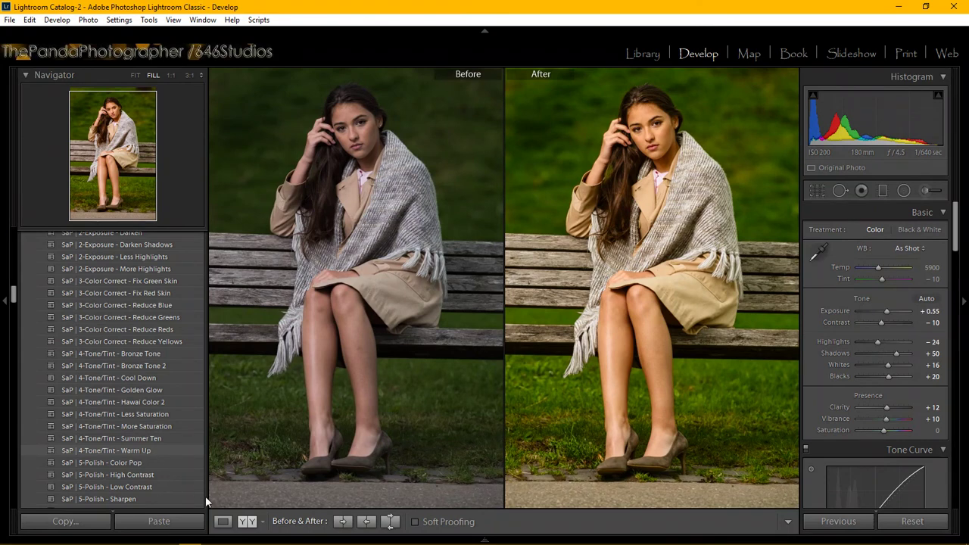
left_click(225, 523)
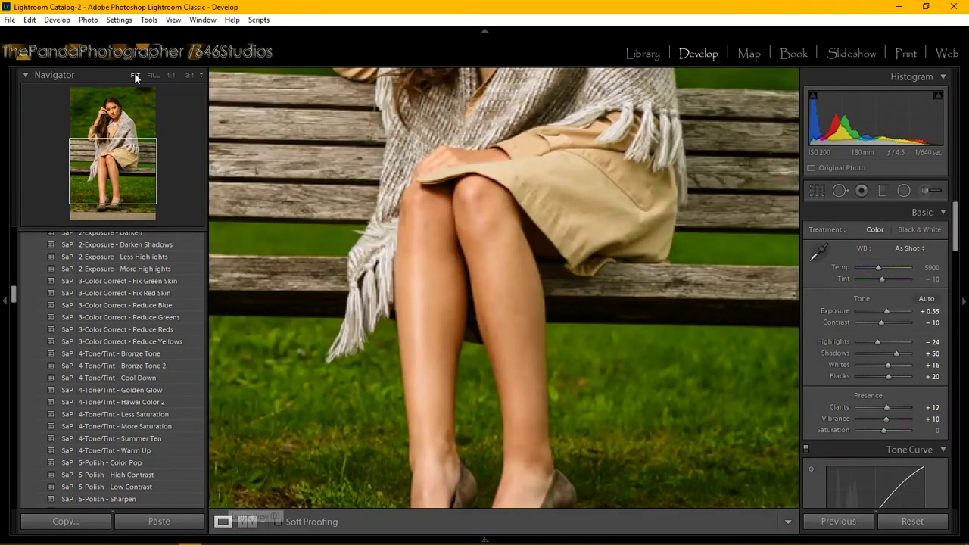
Fit the whole portrait in view, briefly check YouTube live chat, then bring Lightroom back.
left_click(134, 74)
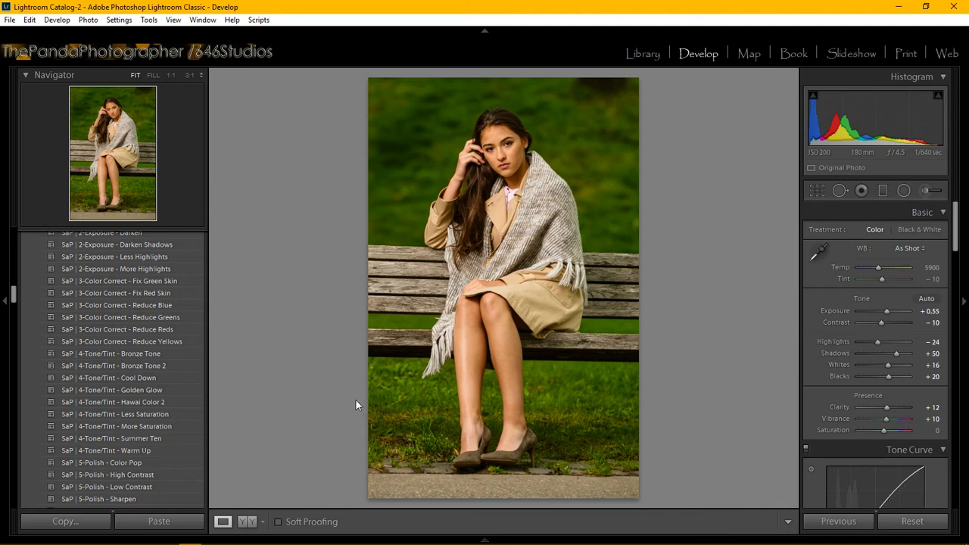
mouse_move(311, 537)
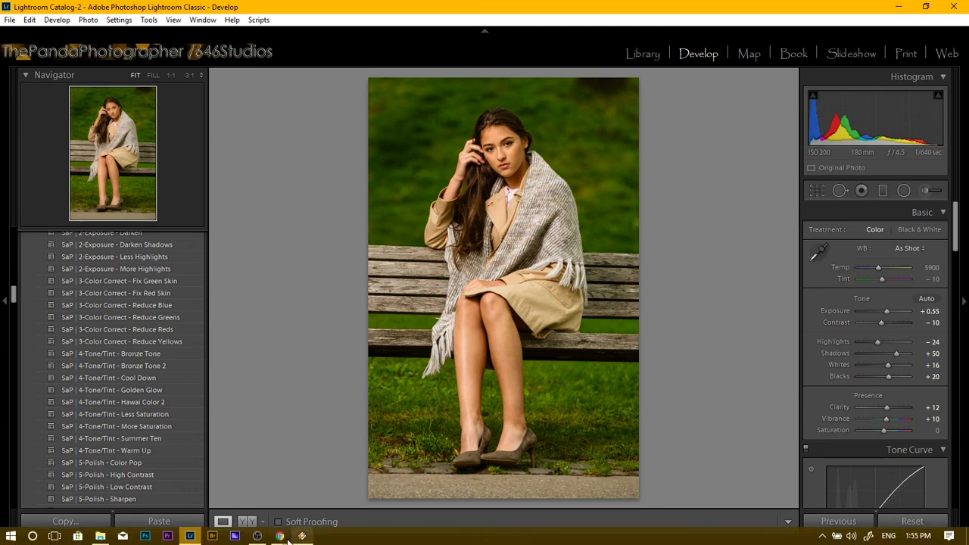
mouse_move(263, 539)
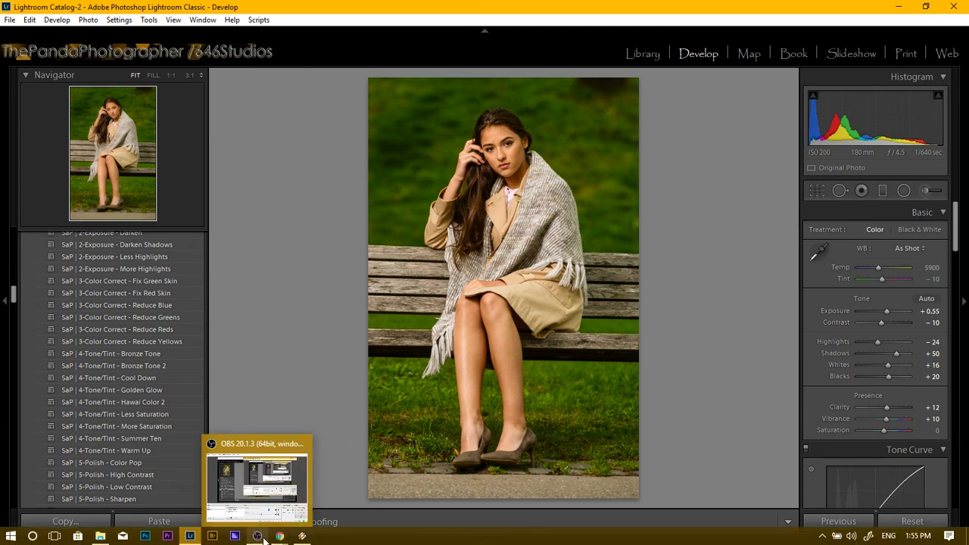
left_click(349, 496)
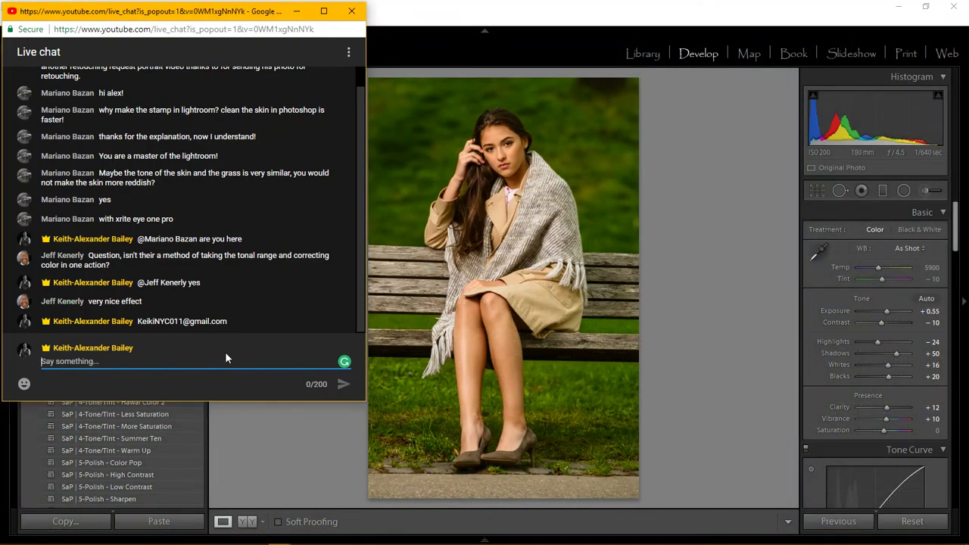
left_click(490, 11)
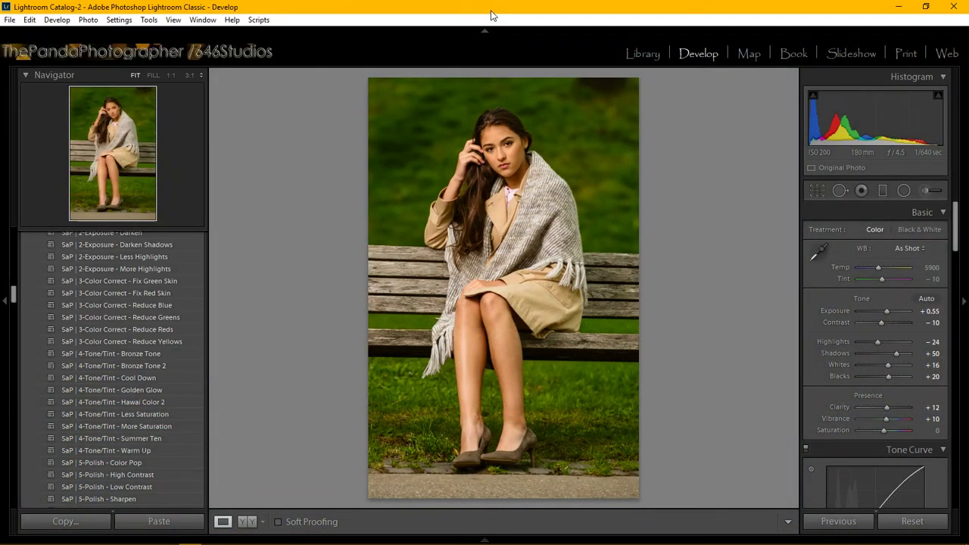
Show the portrait Before/After side by side, then switch via OBS to Chrome's YouTube Live Dashboard.
left_click(246, 524)
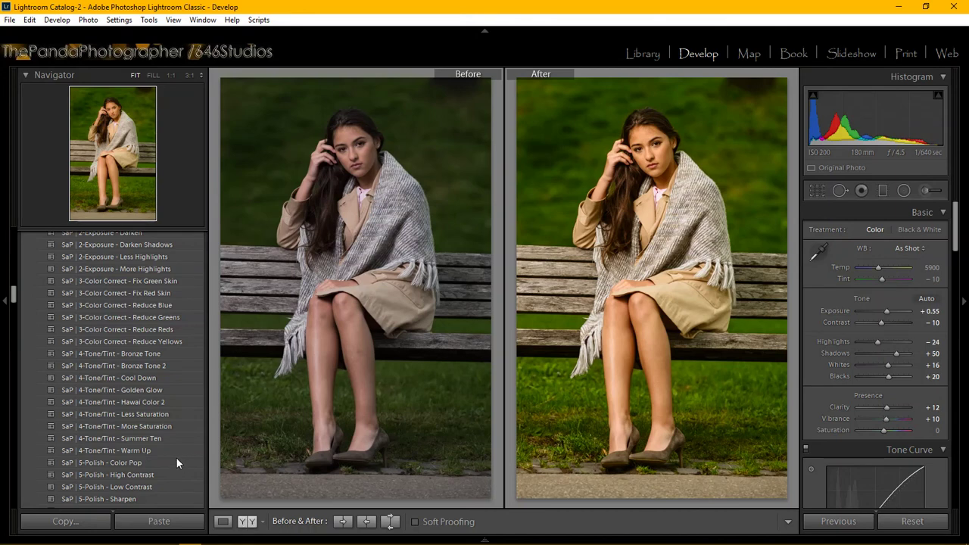
mouse_move(340, 540)
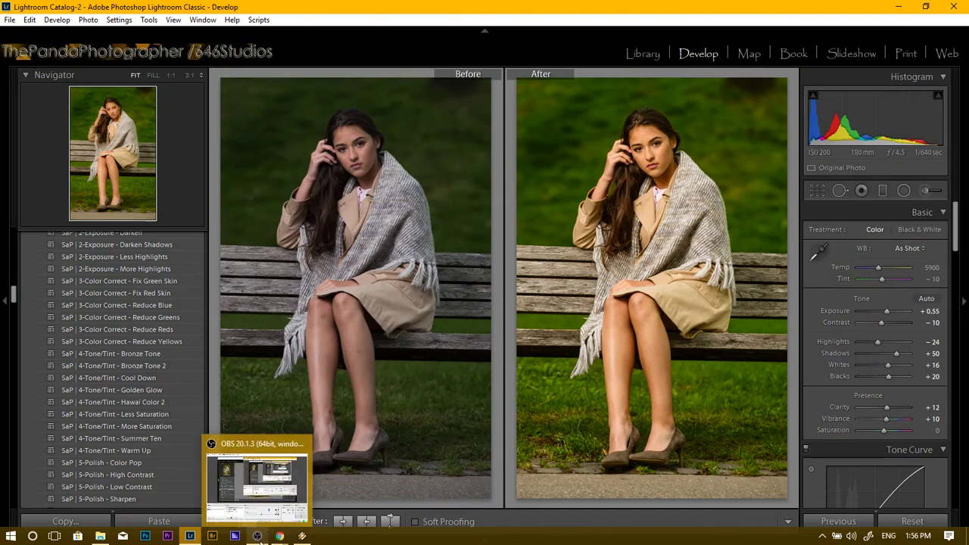
left_click(260, 538)
mouse_move(286, 528)
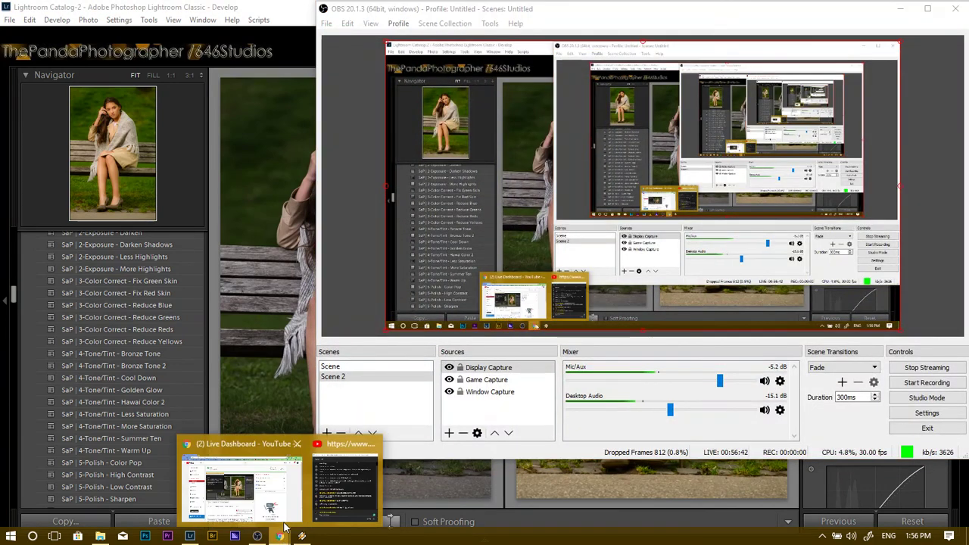
left_click(254, 488)
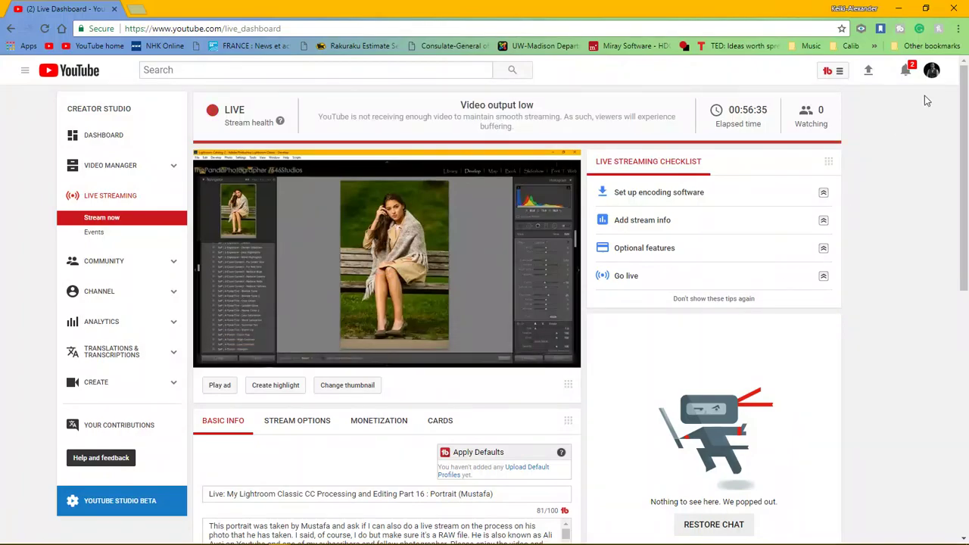